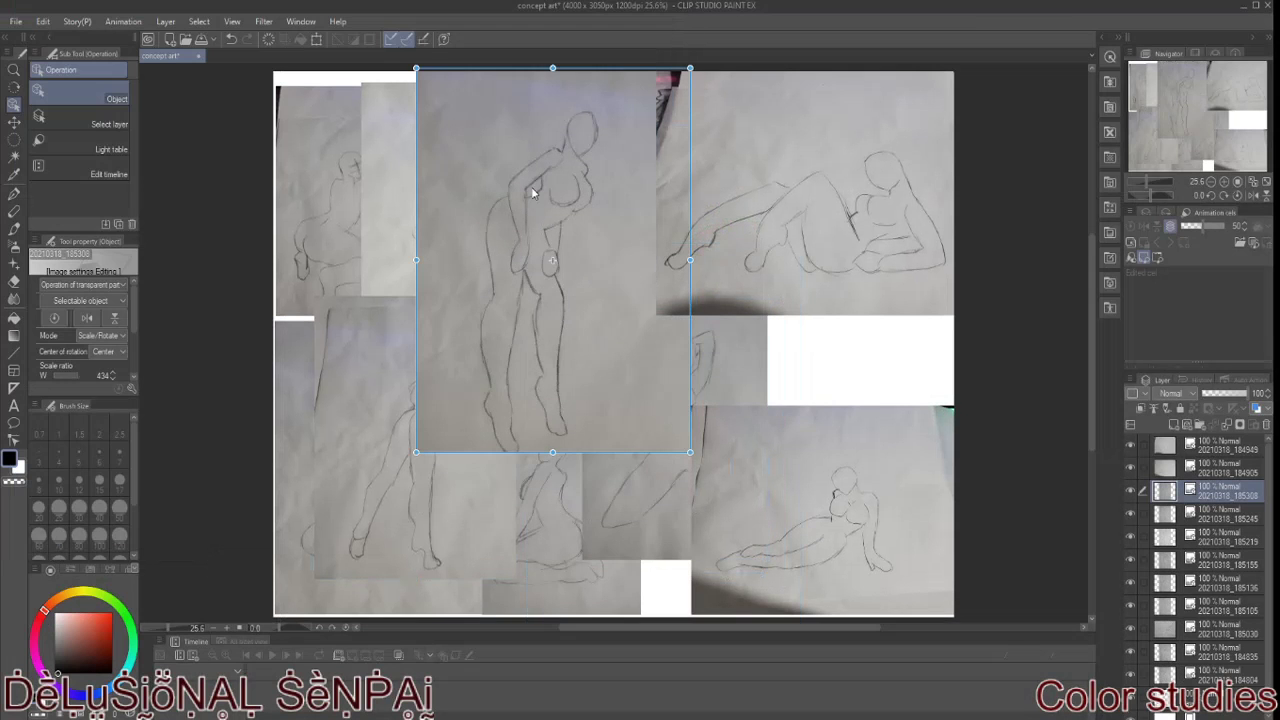
Step: Hide several reference photos and move the sitting-pose photo layer to the top of Folder 1
drag(1130, 513, 1130, 688)
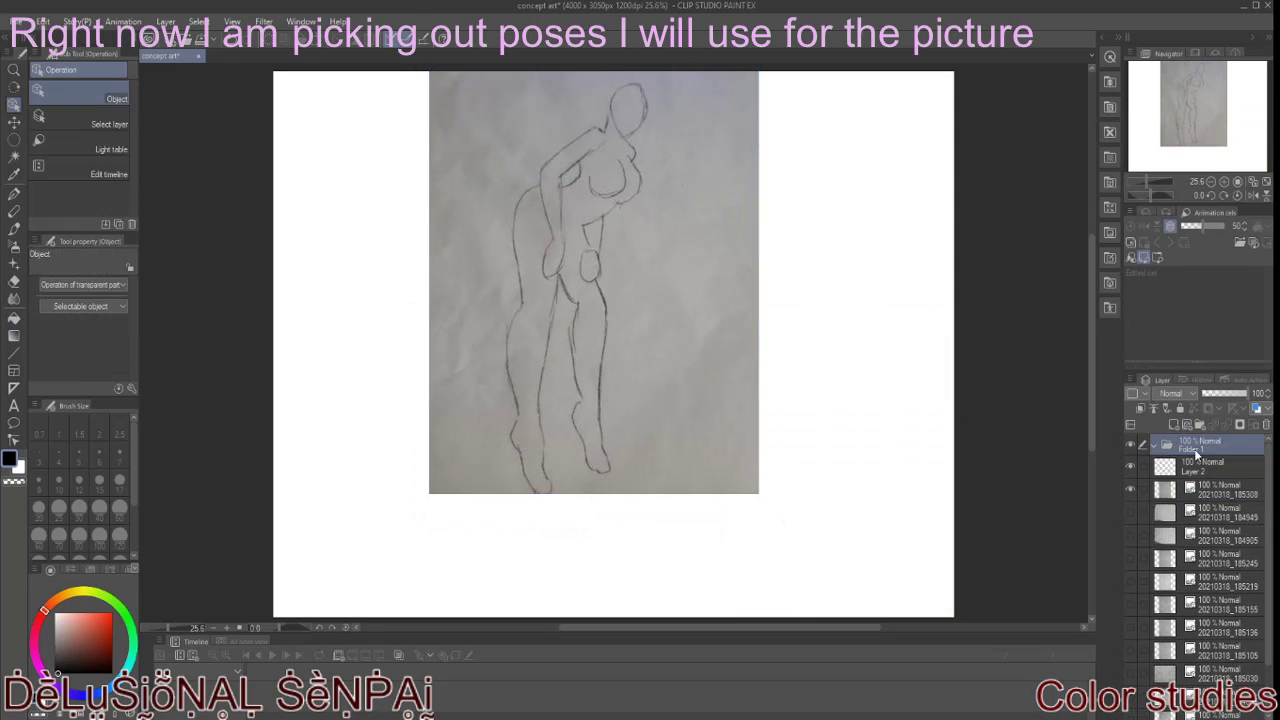
drag(1200, 444, 1243, 479)
drag(1220, 650, 1218, 480)
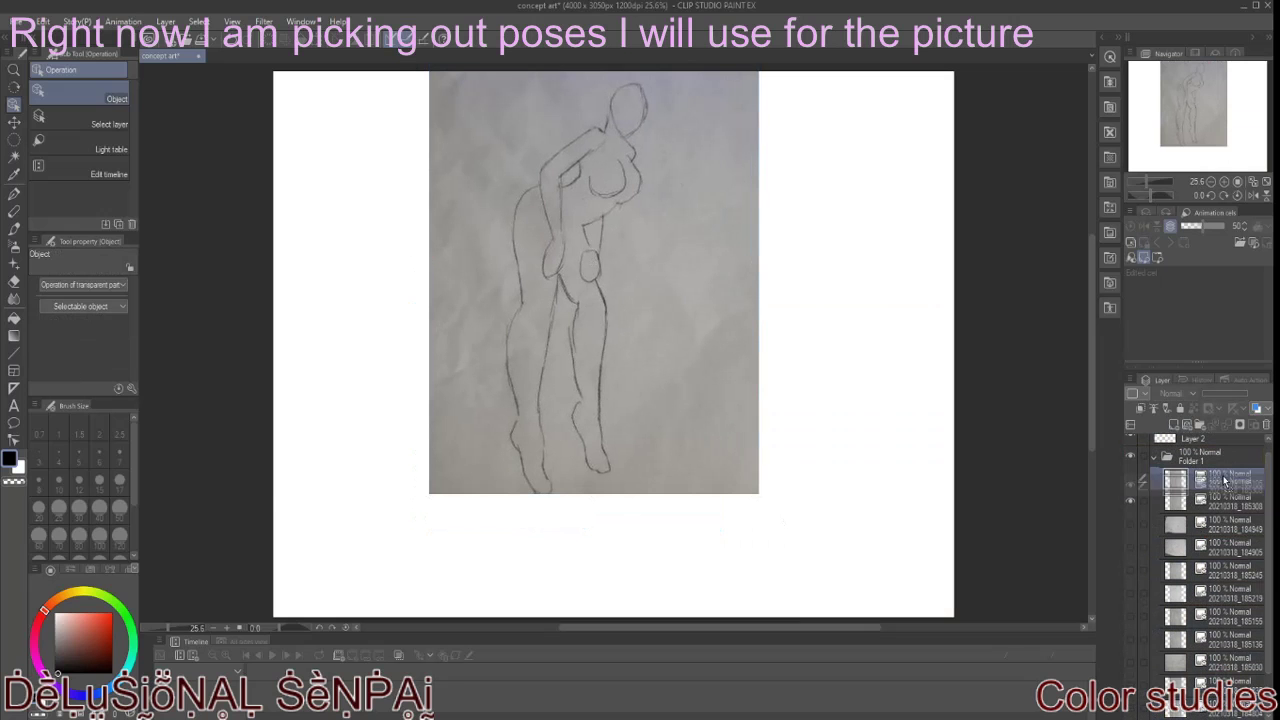
Step: Place the standing-pose photo at the left edge and the enlarged sitting-pose photo near the centre
drag(664, 331, 454, 343)
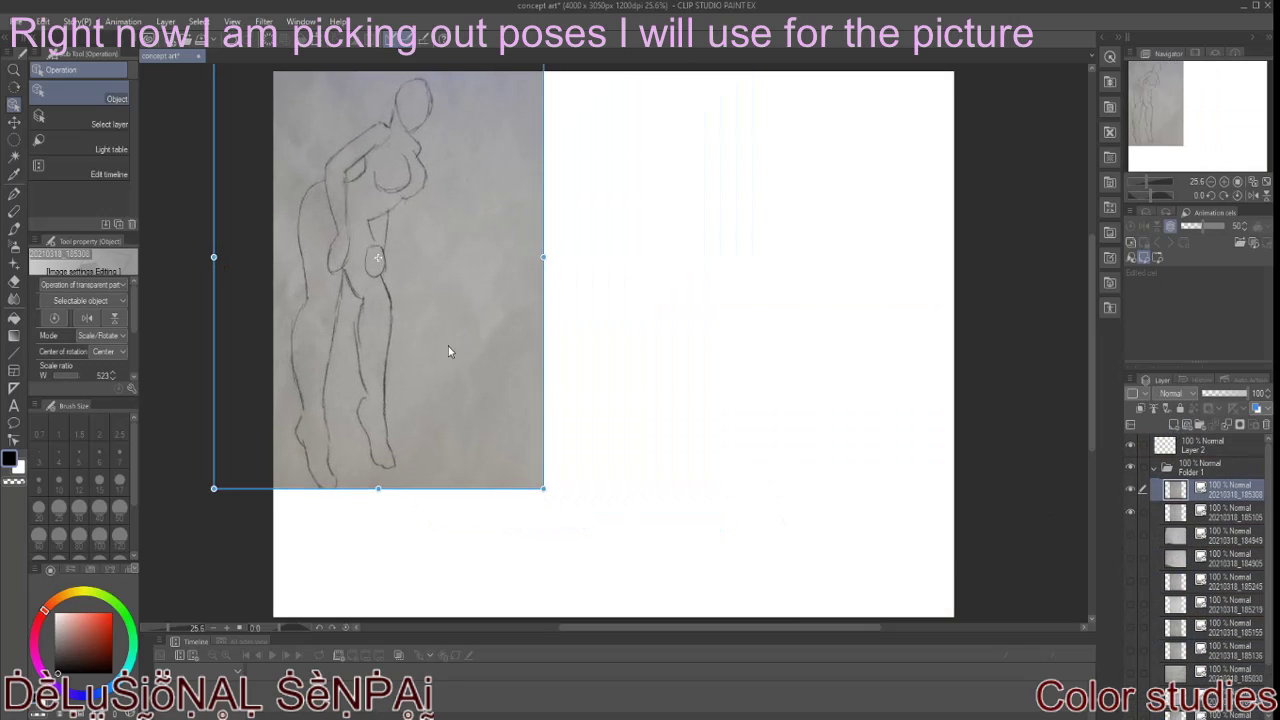
drag(899, 469, 657, 435)
drag(720, 528, 714, 600)
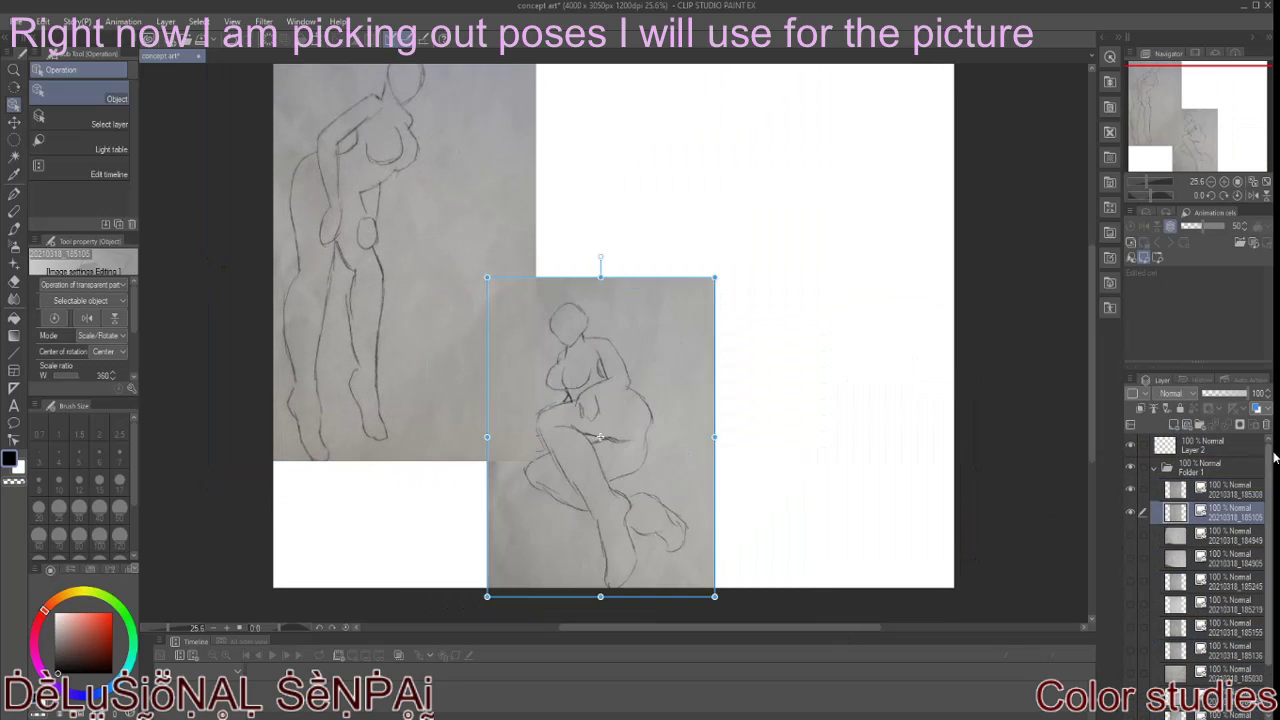
click(422, 409)
mouse_move(639, 462)
mouse_down()
mouse_move(609, 471)
mouse_move(660, 441)
mouse_move(655, 452)
mouse_up()
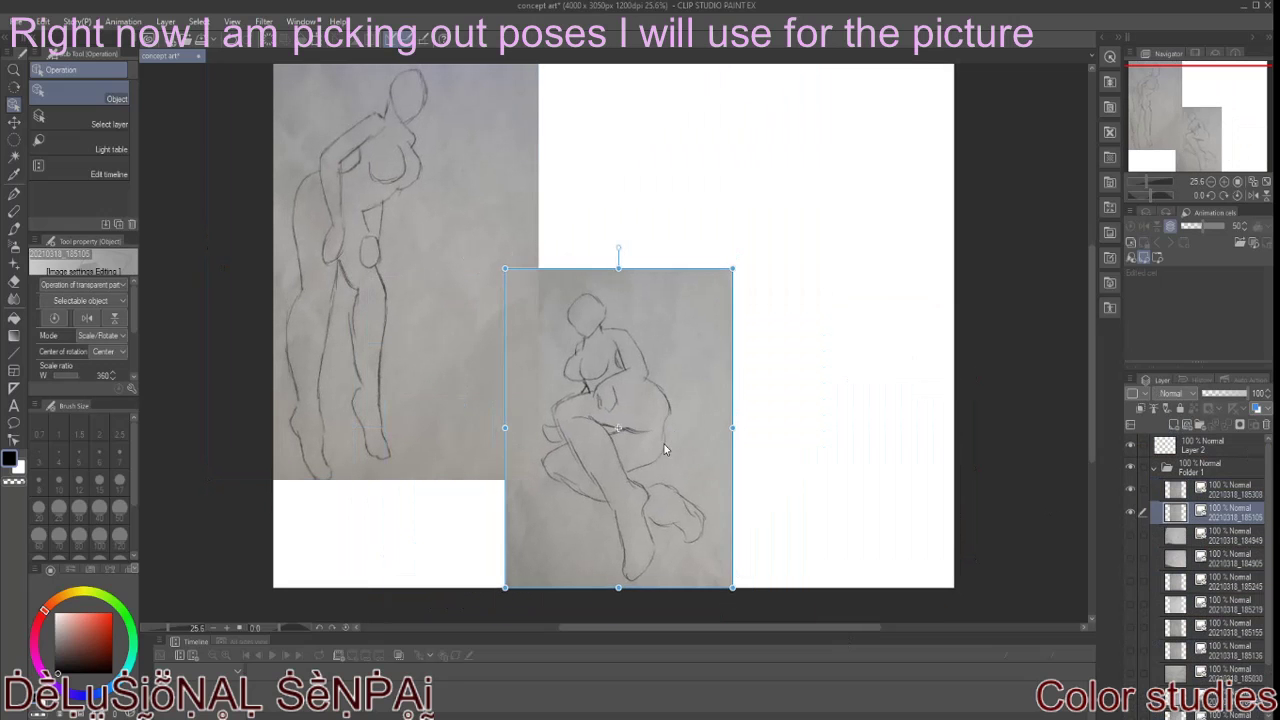
drag(1248, 488, 1248, 484)
mouse_move(712, 490)
mouse_down()
mouse_move(607, 495)
mouse_move(594, 382)
mouse_move(588, 486)
mouse_up()
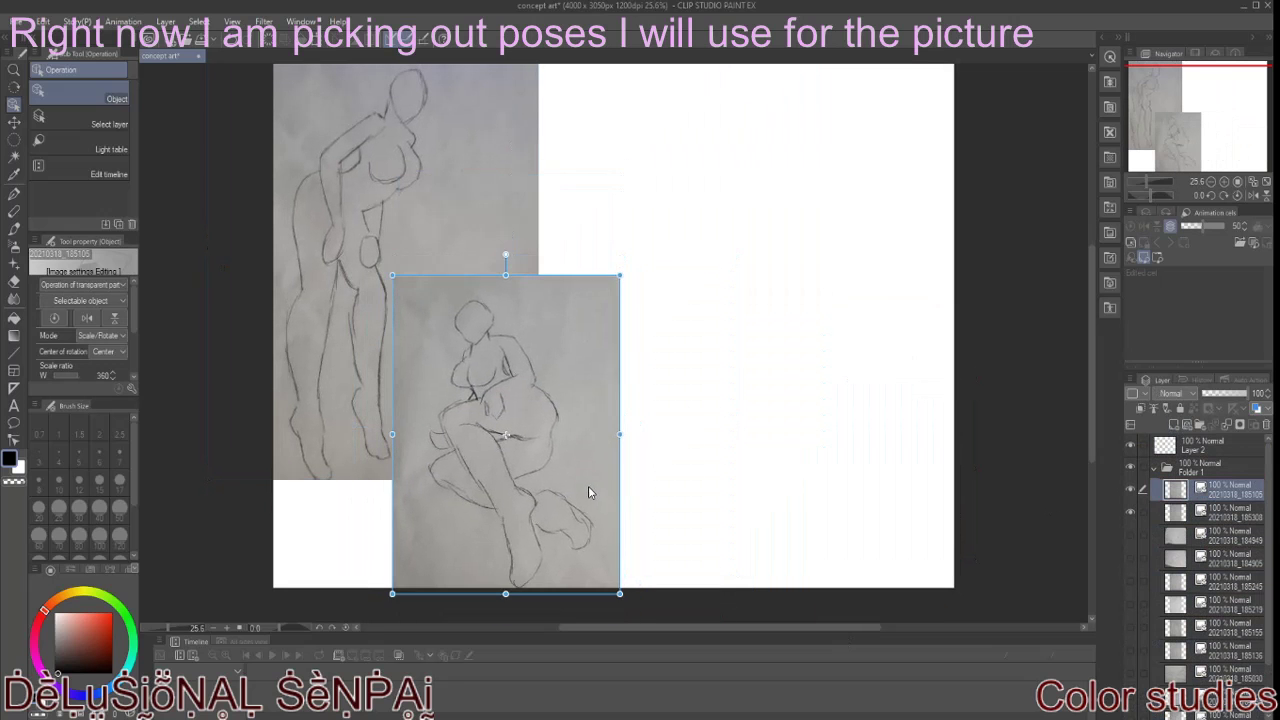
Step: Show the lying and reclining pose photos, enlarging them at lower left and right of centre
click(1130, 537)
mouse_move(839, 490)
mouse_down()
mouse_move(785, 267)
mouse_move(858, 402)
mouse_move(463, 517)
mouse_up()
mouse_move(543, 480)
mouse_down()
mouse_move(610, 478)
mouse_move(568, 490)
mouse_up()
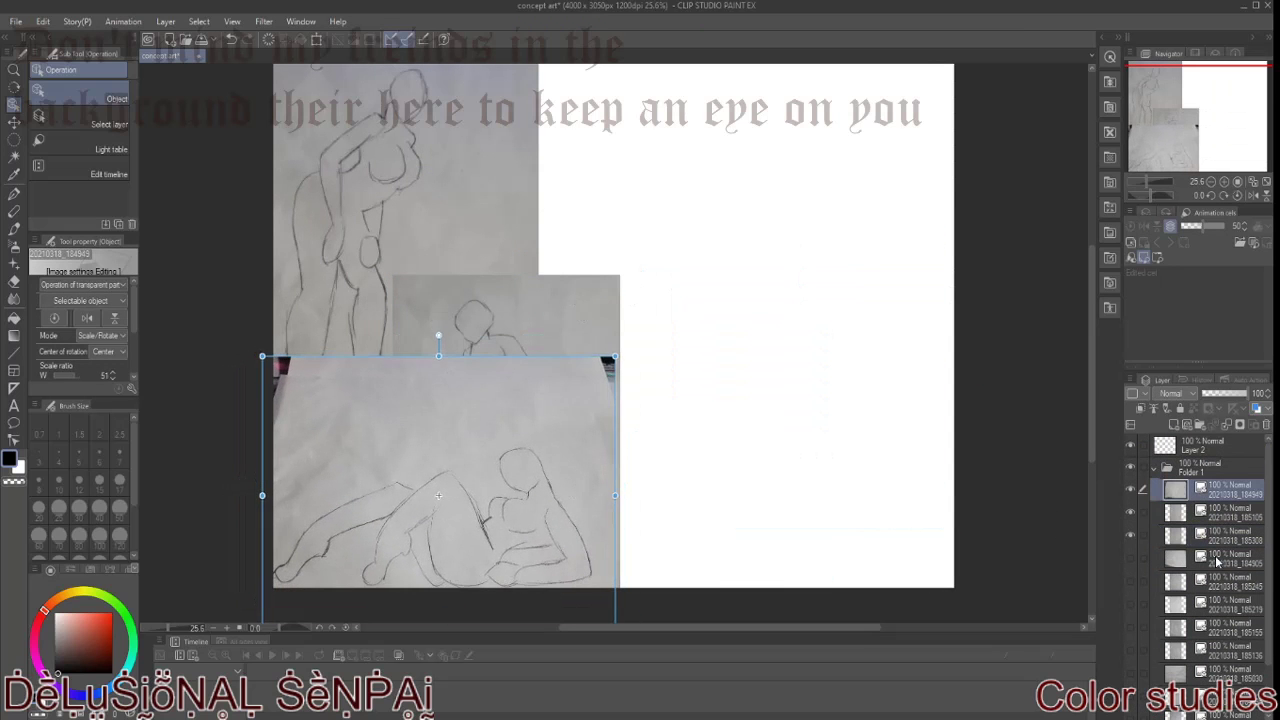
click(1130, 560)
drag(880, 480, 760, 371)
drag(829, 457, 986, 586)
drag(880, 420, 818, 401)
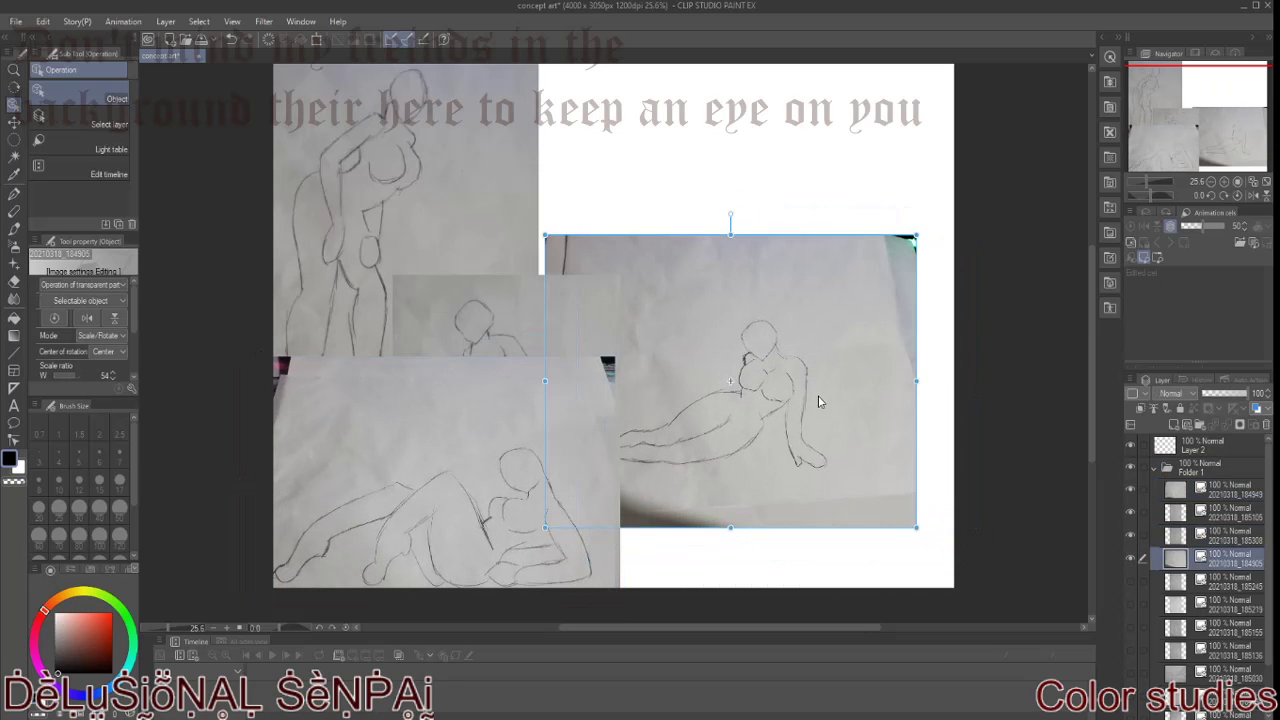
Step: Hide the other reference photos so only the standing-pose photo shows
click(1134, 497)
click(1132, 578)
click(1131, 509)
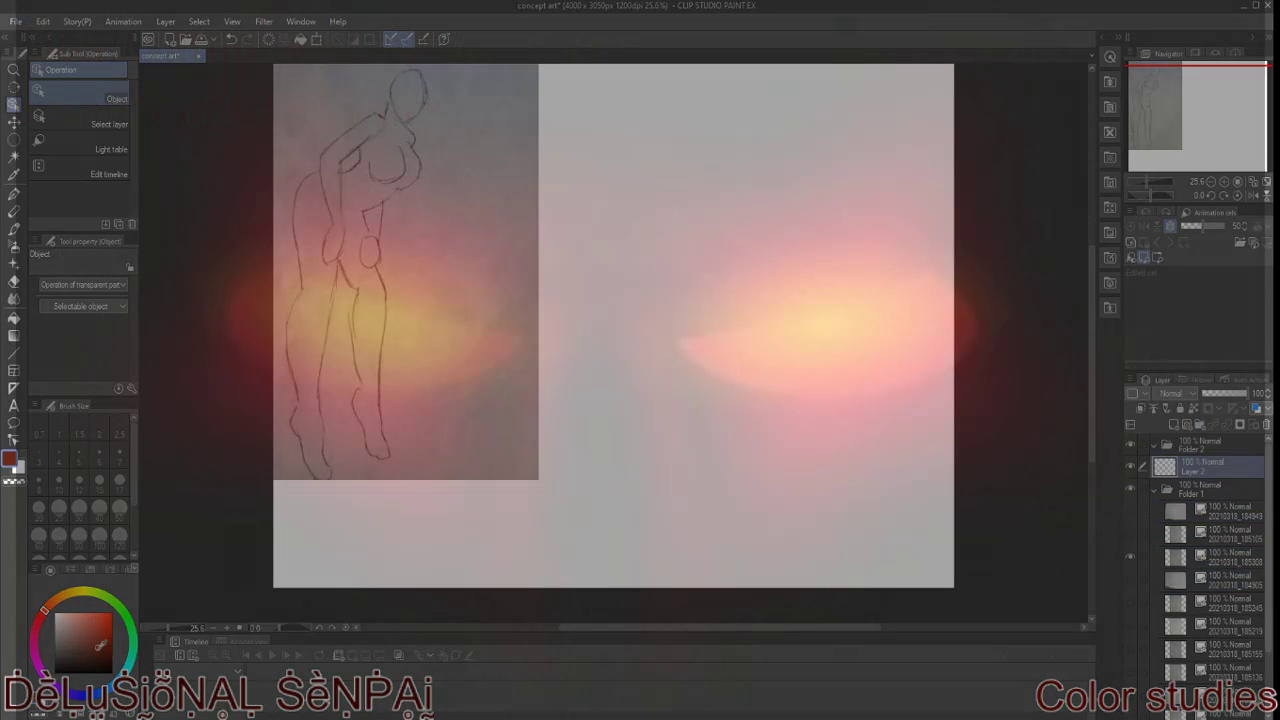
Step: Trace the standing figure's neck, arm, torso, legs and pelvis with the Tapered Pen on Layer 2
key(p)
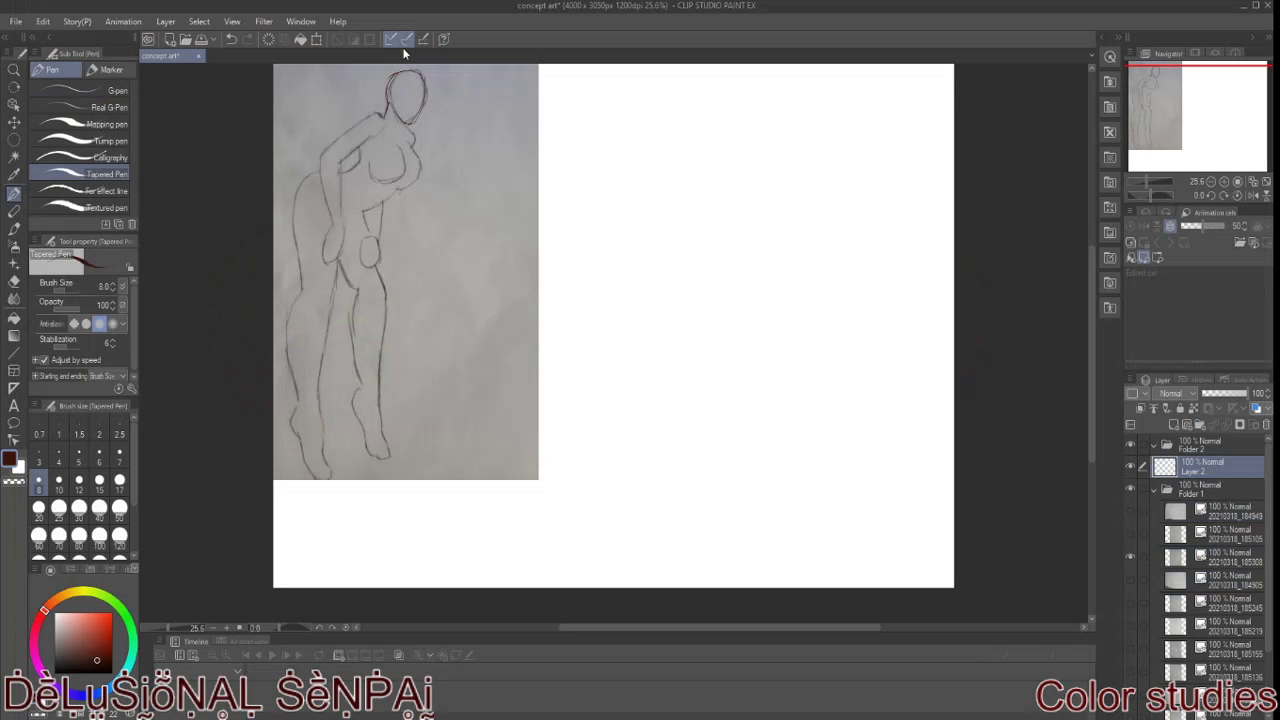
drag(406, 123, 413, 185)
drag(378, 113, 322, 205)
drag(366, 140, 342, 216)
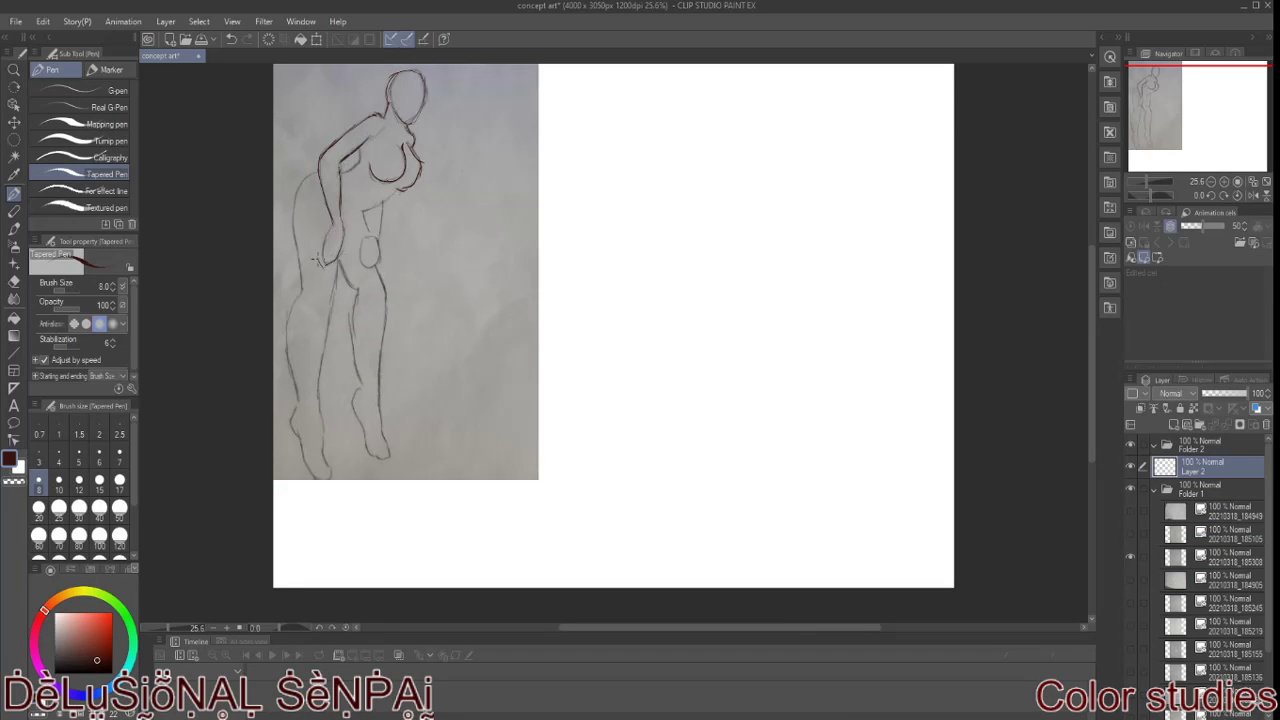
mouse_move(321, 173)
mouse_down()
mouse_move(290, 286)
mouse_move(292, 396)
mouse_up()
mouse_move(324, 443)
mouse_down()
mouse_move(336, 256)
mouse_move(358, 298)
mouse_move(362, 444)
mouse_move(384, 392)
mouse_up()
drag(377, 266, 385, 404)
drag(373, 233, 371, 238)
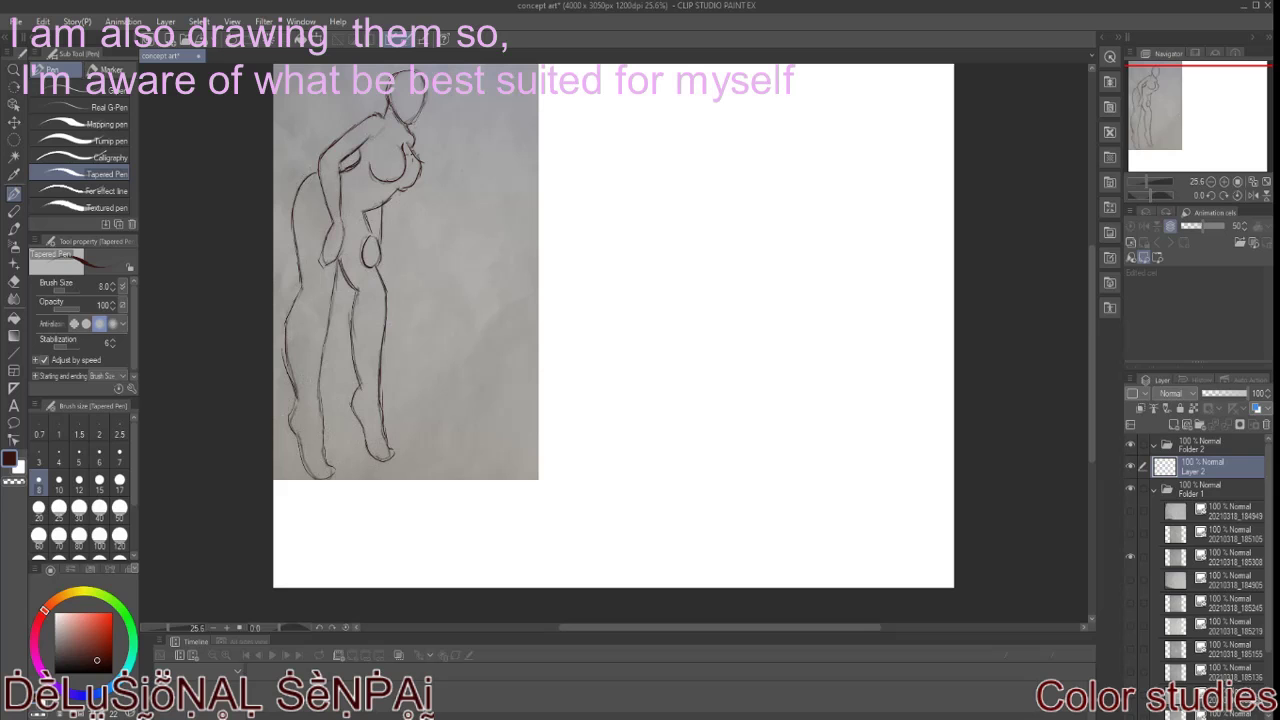
Step: Hide the standing-pose photo, add Layer 3, and show the crouching-pose photo
click(1131, 555)
key(ctrl+shift+n)
click(1131, 556)
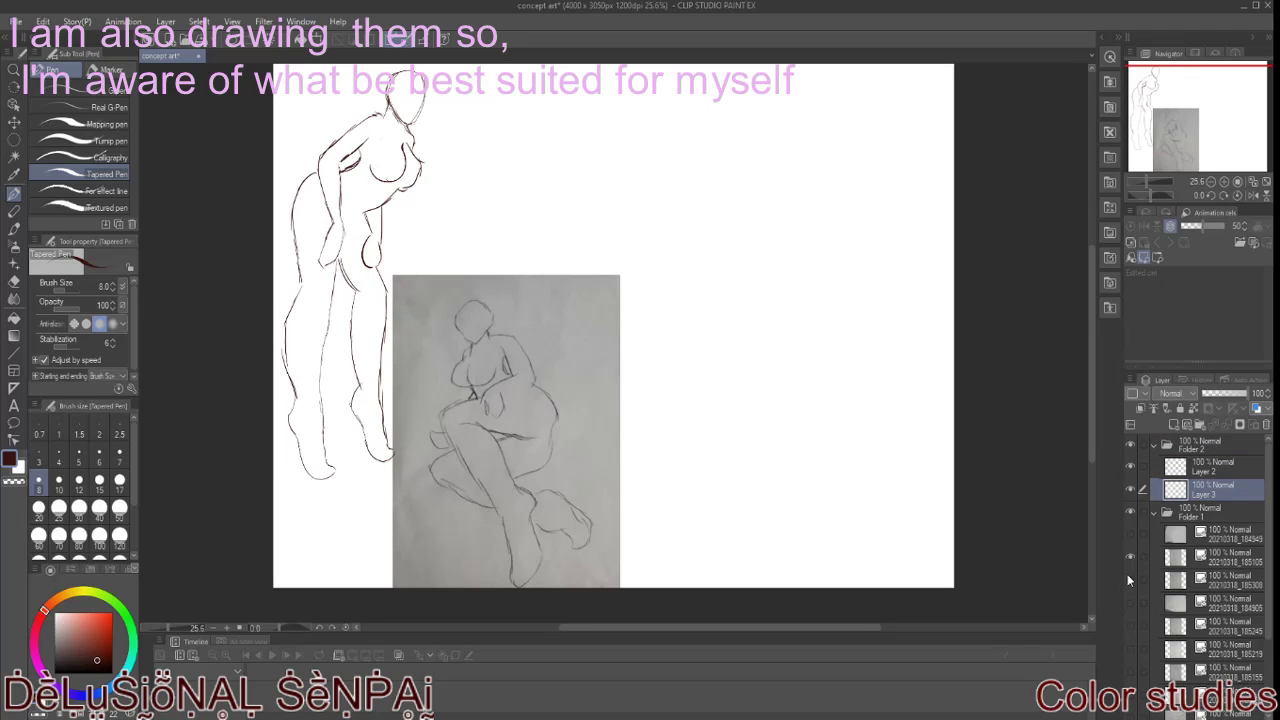
Step: Move the crouching-pose photo layer beside the standing figure
key(k)
ctrl+click(562, 435)
mouse_move(562, 435)
mouse_down()
mouse_move(411, 441)
mouse_move(582, 443)
mouse_move(563, 484)
mouse_up()
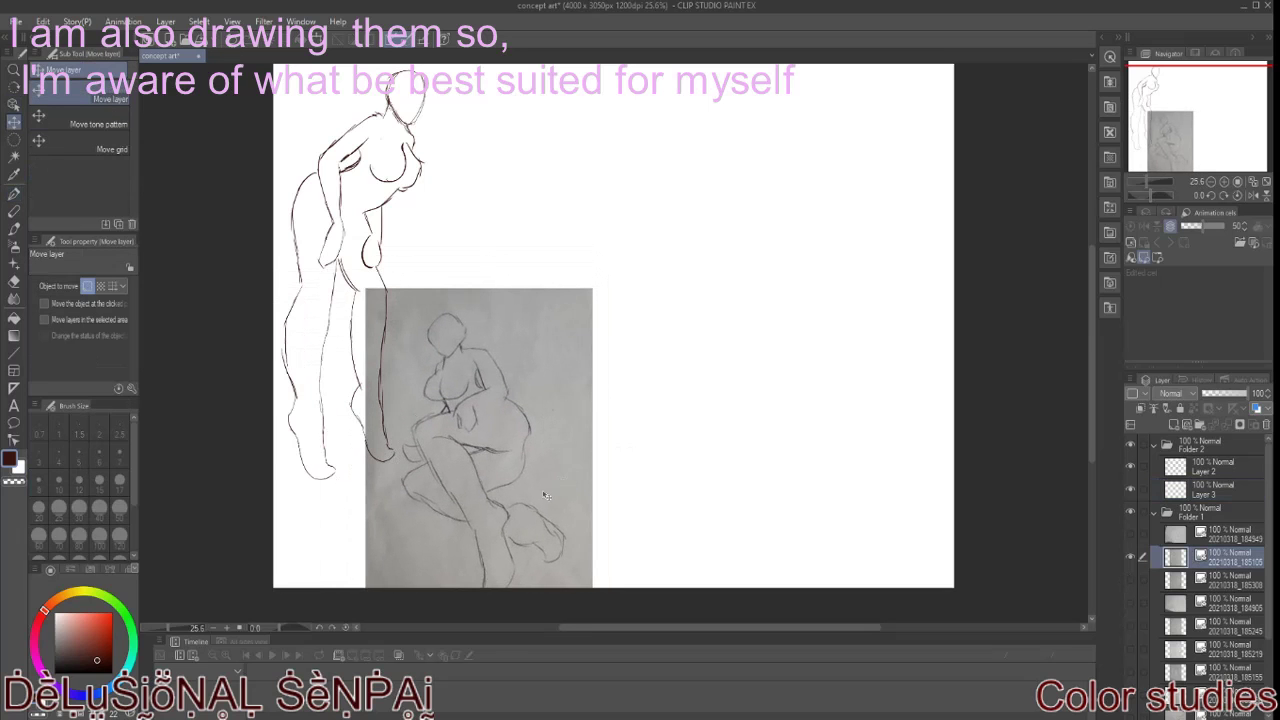
Step: Trace the crouching figure's chest, arm, thigh, hip, knee, leg and foot on Layer 3
click(1210, 489)
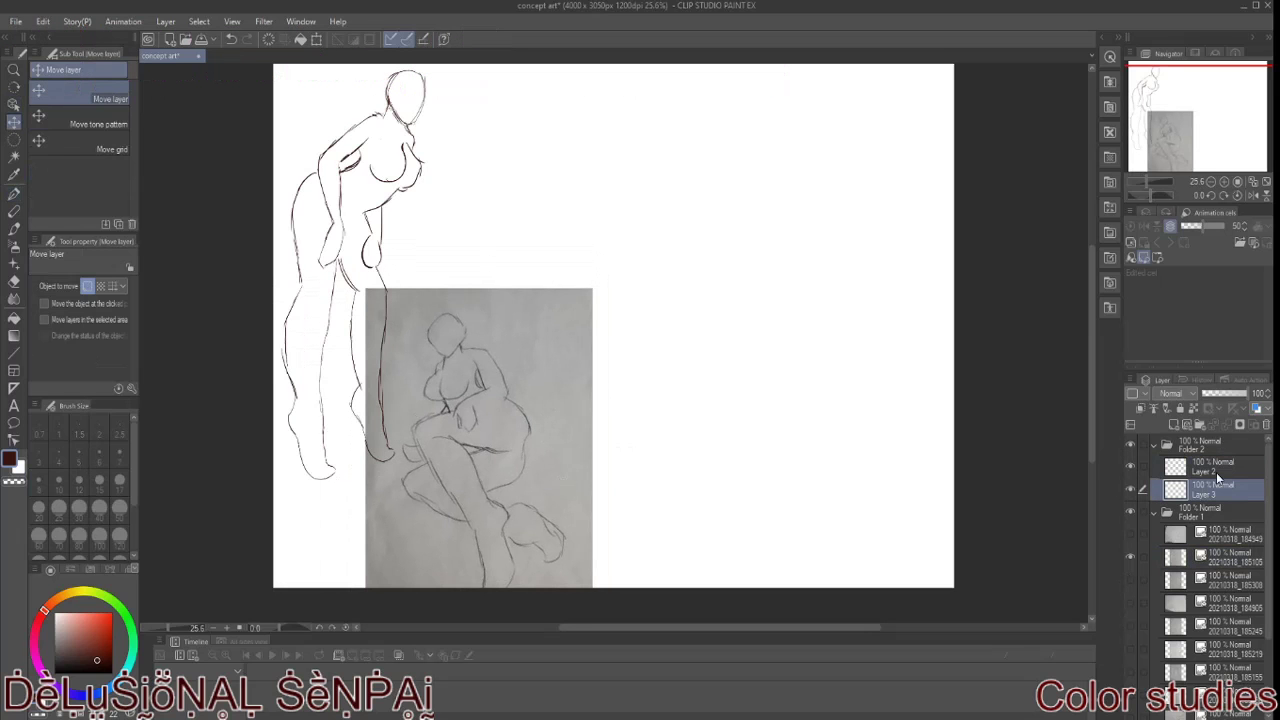
key(p)
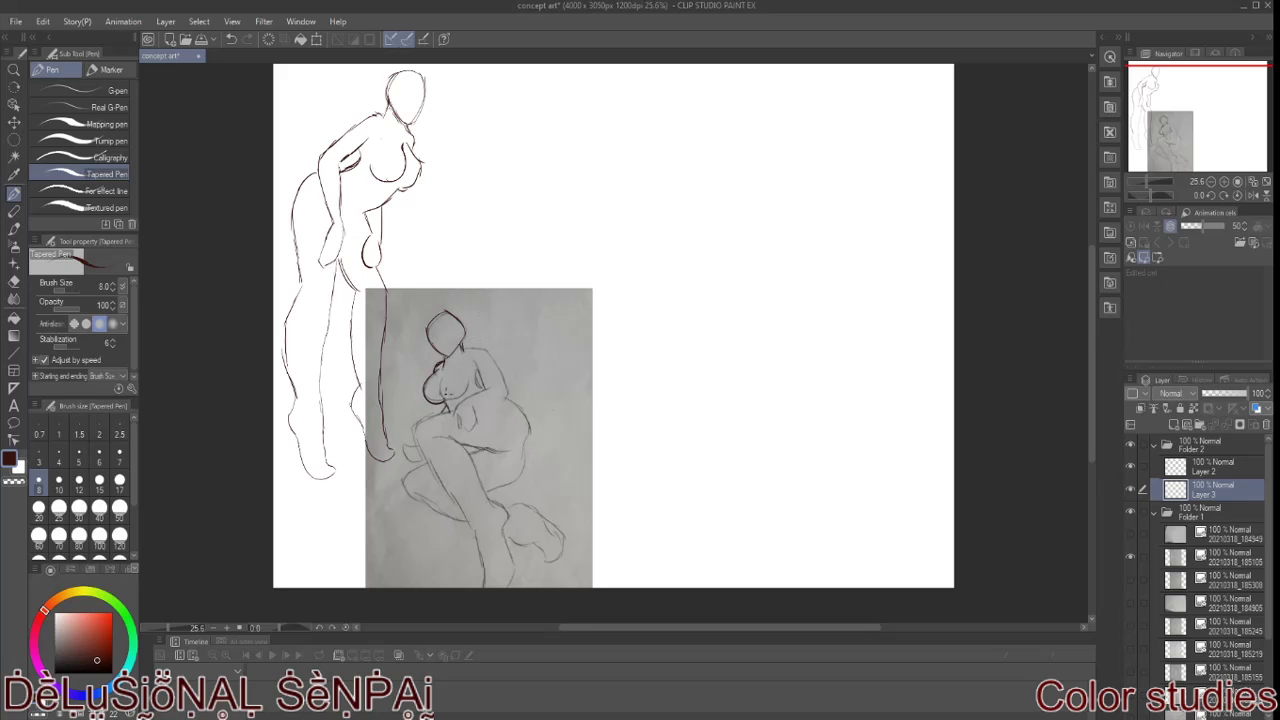
mouse_move(432, 376)
mouse_down()
mouse_move(486, 358)
mouse_move(508, 402)
mouse_move(455, 428)
mouse_move(485, 588)
mouse_up()
mouse_move(503, 518)
mouse_down()
mouse_move(512, 588)
mouse_move(512, 528)
mouse_up()
drag(440, 430, 500, 518)
drag(512, 400, 490, 492)
mouse_move(424, 462)
mouse_down()
mouse_move(462, 516)
mouse_move(560, 560)
mouse_up()
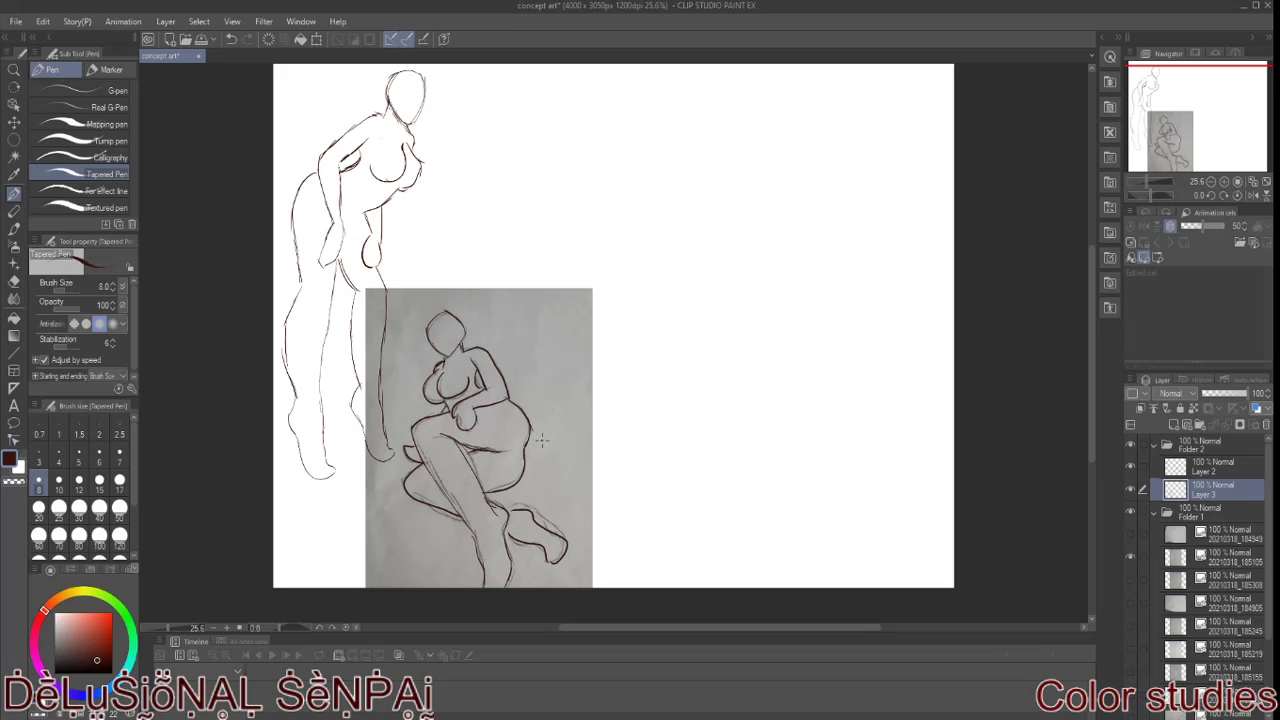
Step: Hide the crouching-pose photo, show the seated-pose photo, and move it behind the figures
click(1130, 556)
click(1133, 556)
click(1134, 560)
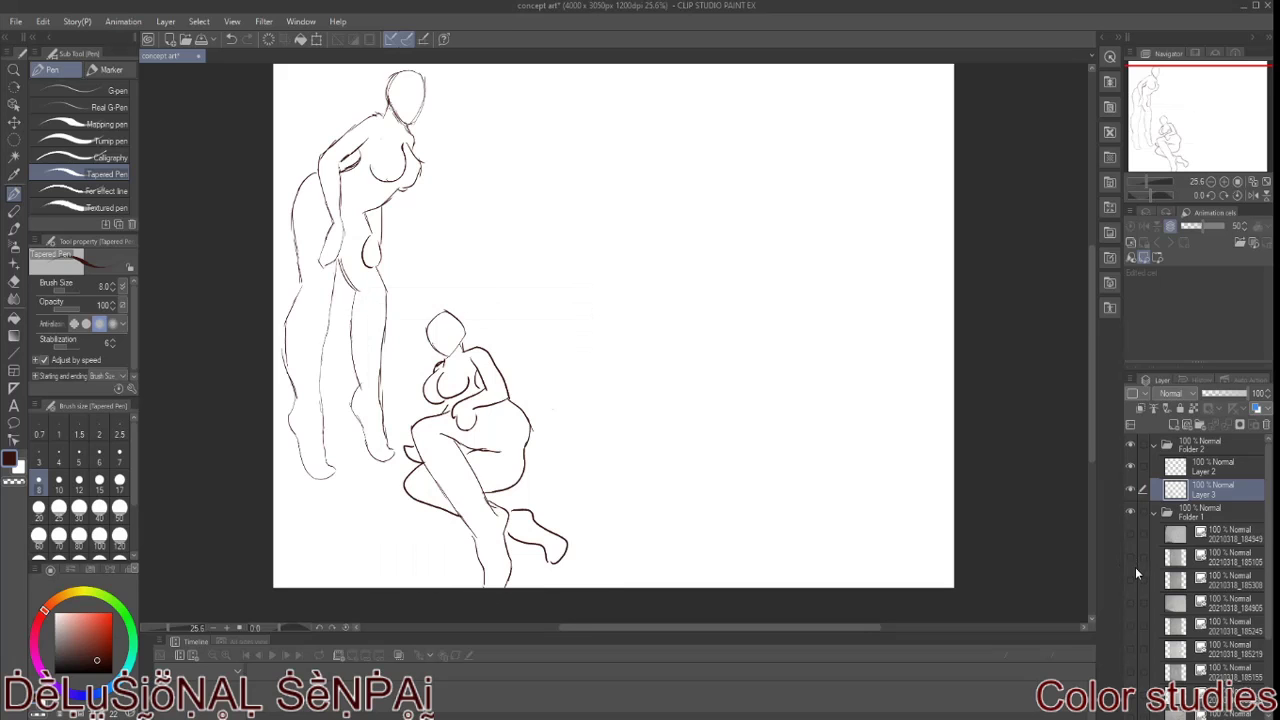
click(1129, 605)
click(1129, 534)
click(1126, 600)
key(k)
mouse_move(635, 465)
mouse_down()
mouse_move(818, 350)
mouse_move(697, 333)
mouse_move(603, 360)
mouse_up()
Step: Trace the seated figure's head, shoulder, arm and side on new Layer 4, then save
key(ctrl+shift+n)
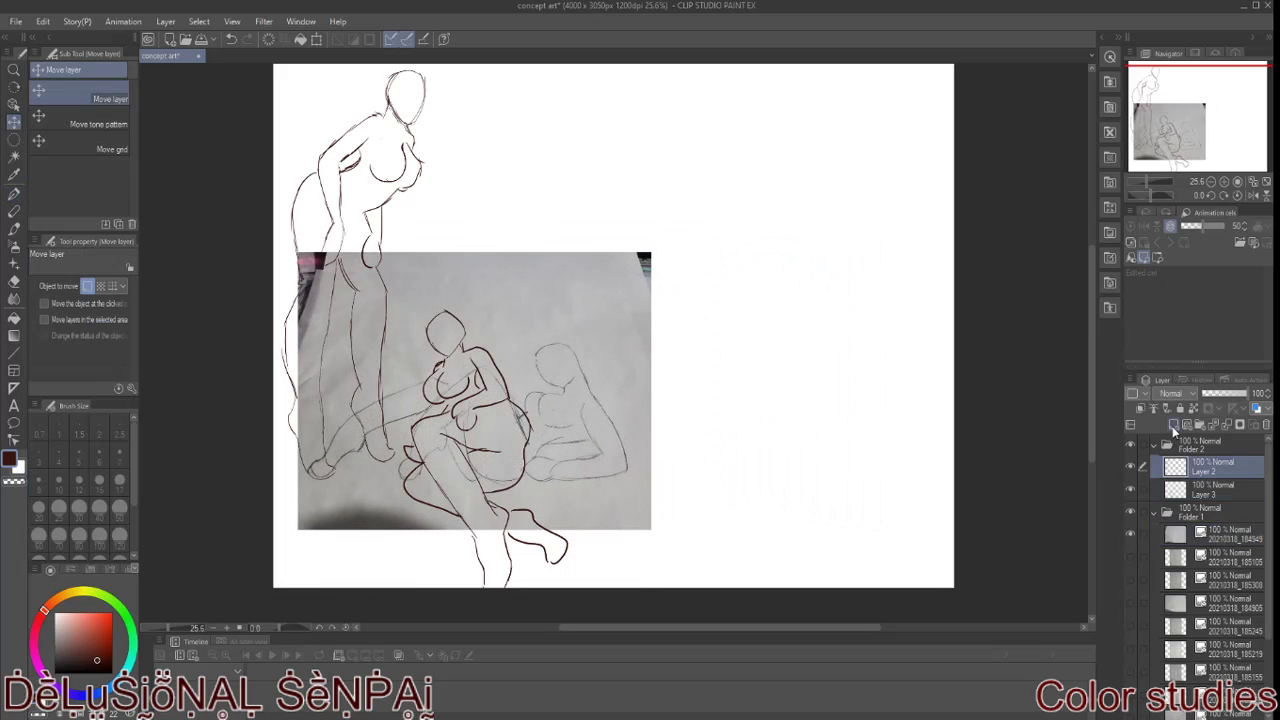
click(14, 194)
mouse_move(545, 348)
mouse_down()
mouse_move(540, 385)
mouse_move(597, 395)
mouse_move(535, 425)
mouse_move(596, 448)
mouse_move(605, 465)
mouse_up()
drag(590, 382, 627, 452)
drag(628, 452, 562, 482)
drag(566, 380, 569, 385)
key(ctrl+s)
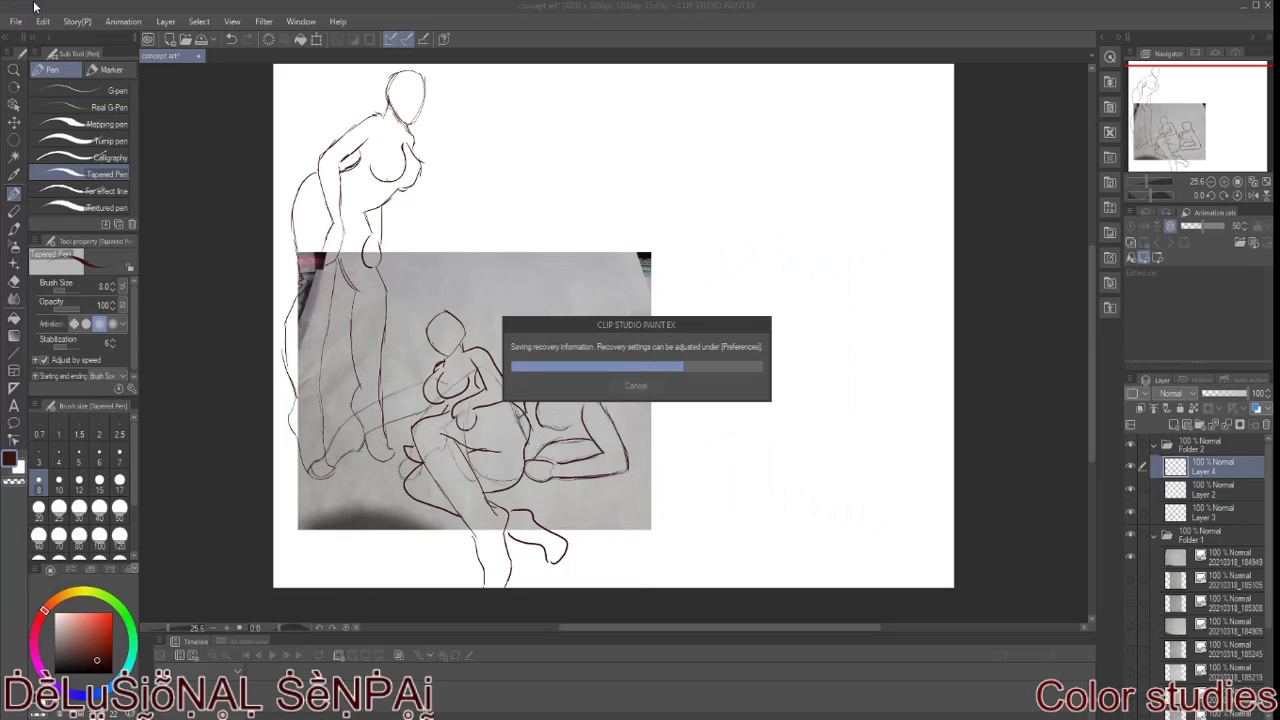
key(Return)
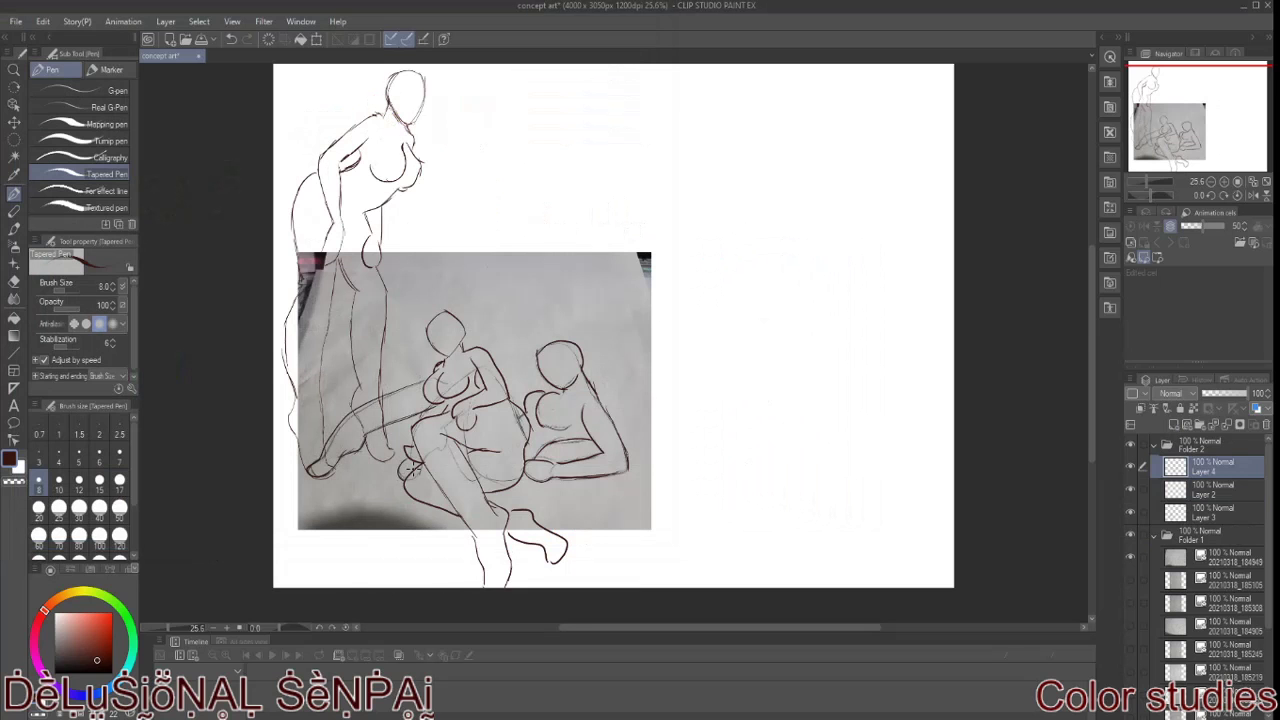
Step: Hide the seated-pose photo and erase stray lines on Layers 3 and 2
click(1131, 556)
click(1212, 512)
key(e)
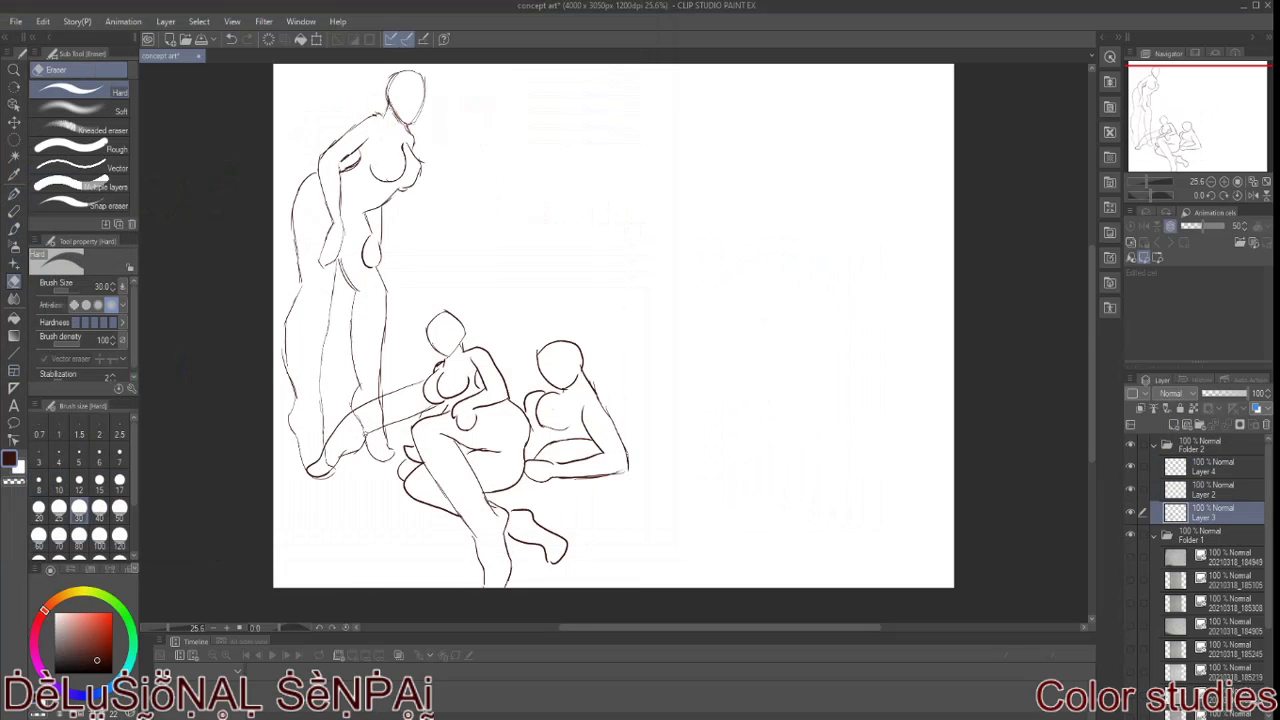
click(1212, 489)
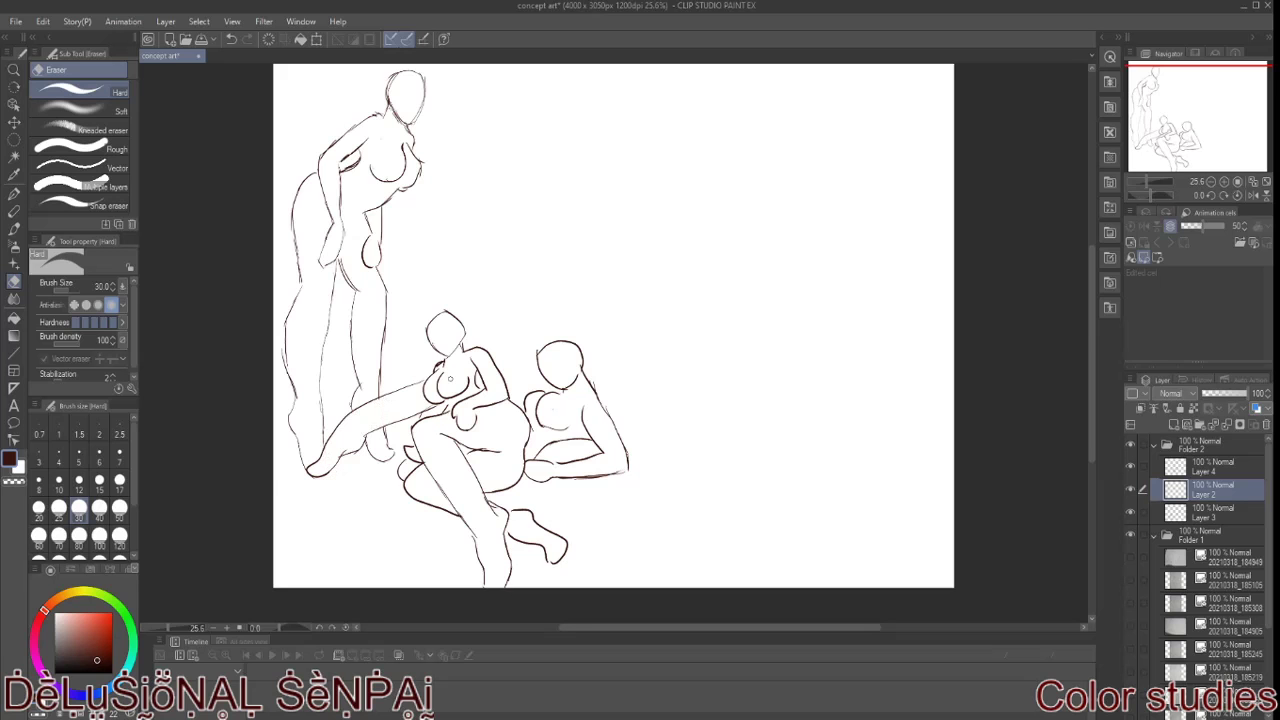
Step: Toggle the reference photos' visibility, leaving the reclining-pose photo showing
click(1127, 604)
click(1130, 574)
click(1129, 601)
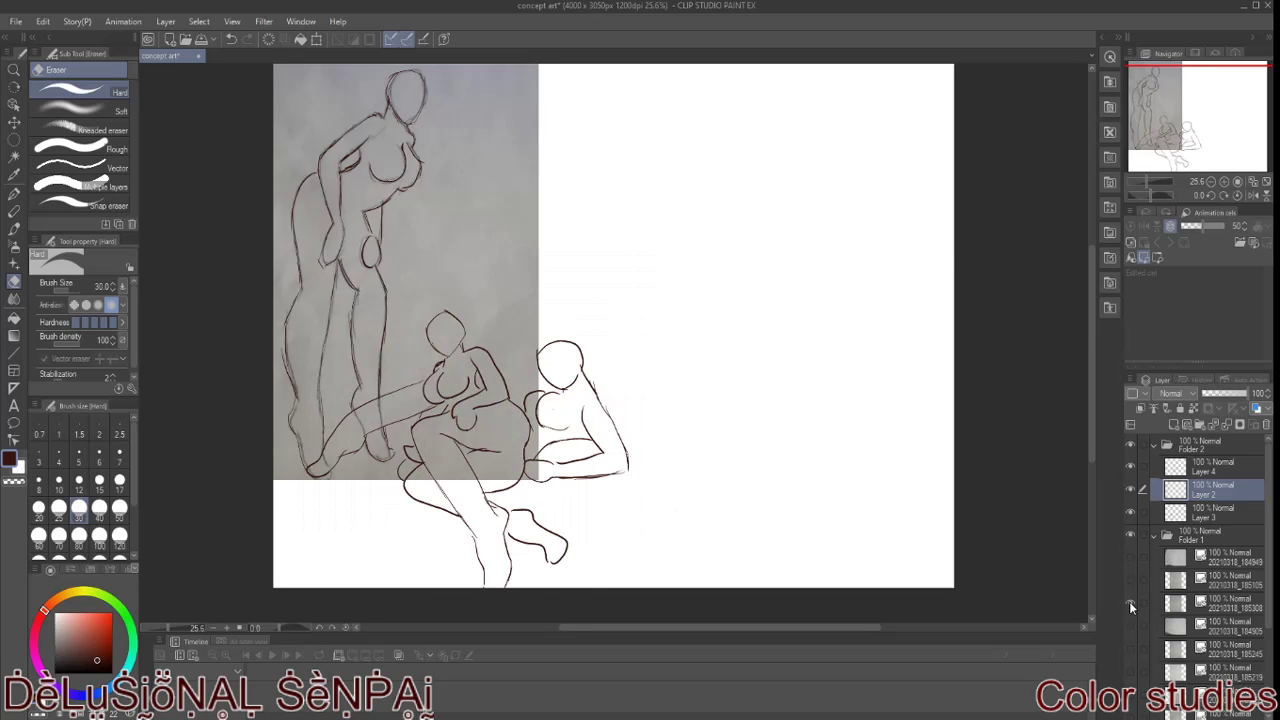
click(1131, 579)
click(1131, 579)
Step: Move the reclining-pose photo layer into place beside the group and resize it
key(k)
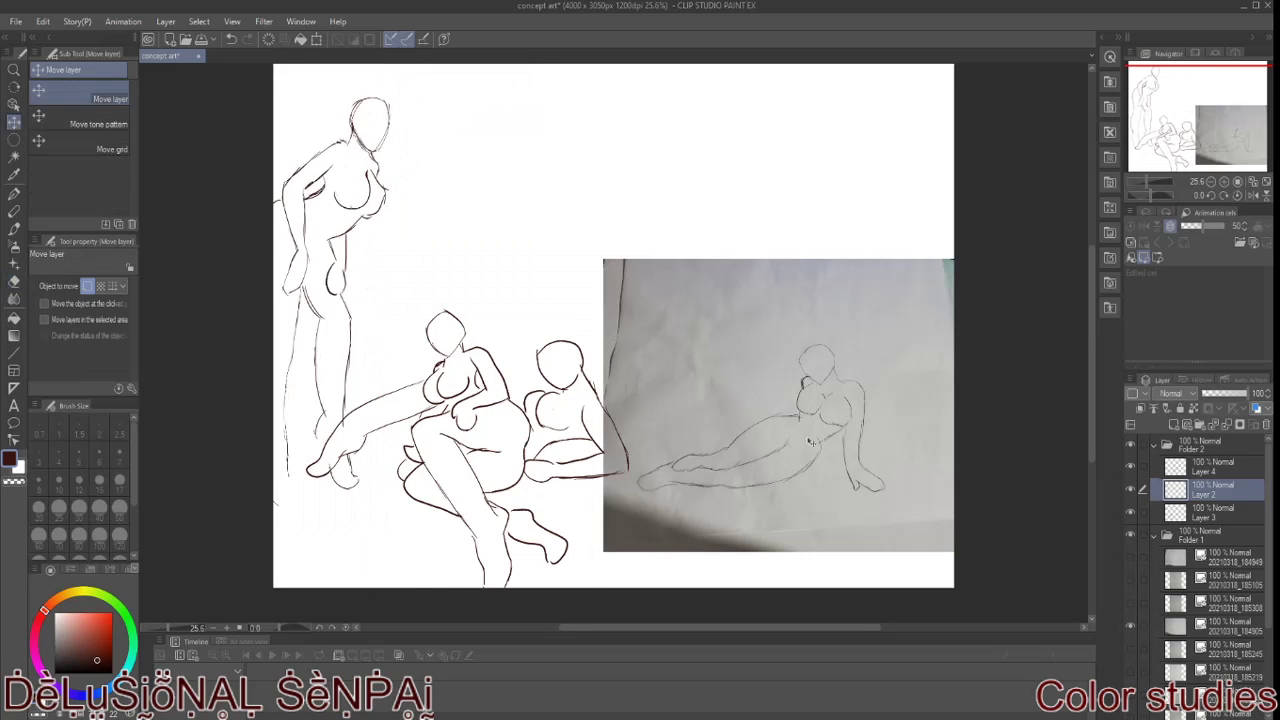
click(1215, 626)
drag(602, 261, 588, 244)
mouse_move(880, 346)
mouse_down()
mouse_move(908, 339)
mouse_move(885, 397)
mouse_move(750, 425)
mouse_up()
key(o)
Step: Trace the reclining figure's head, arm, chest, legs and hip on new Layer 5
click(1173, 425)
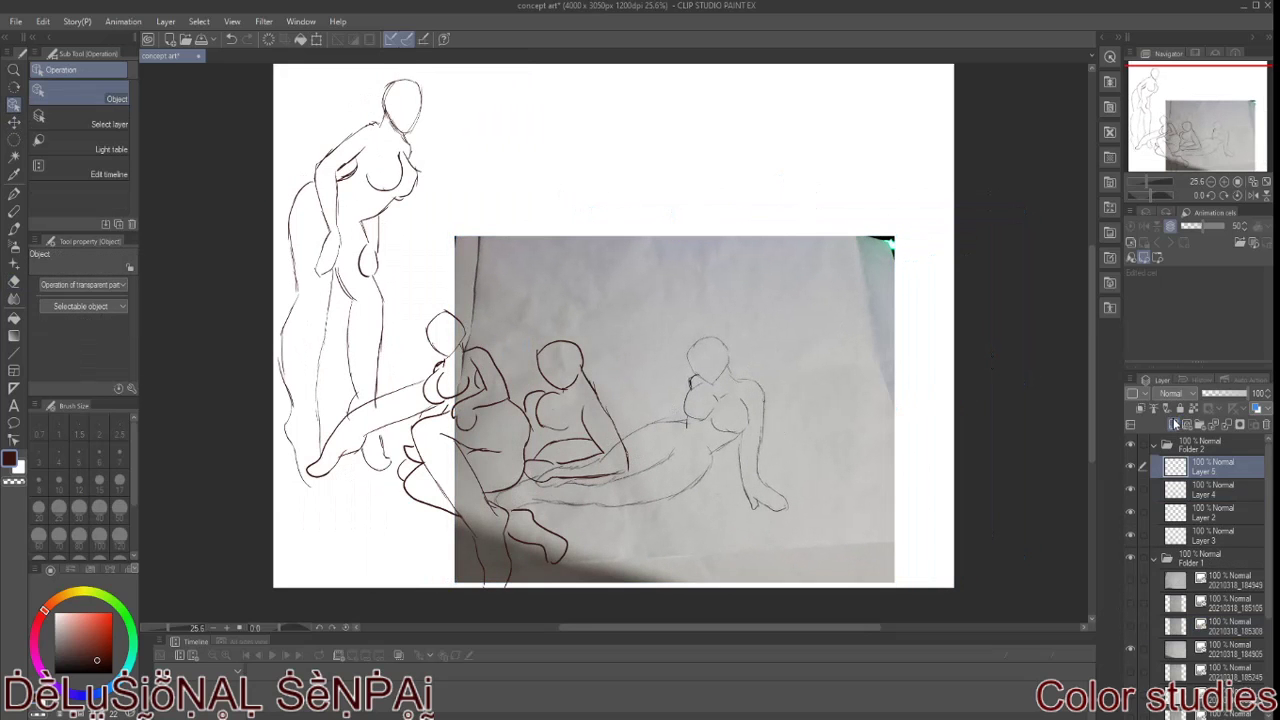
key(p)
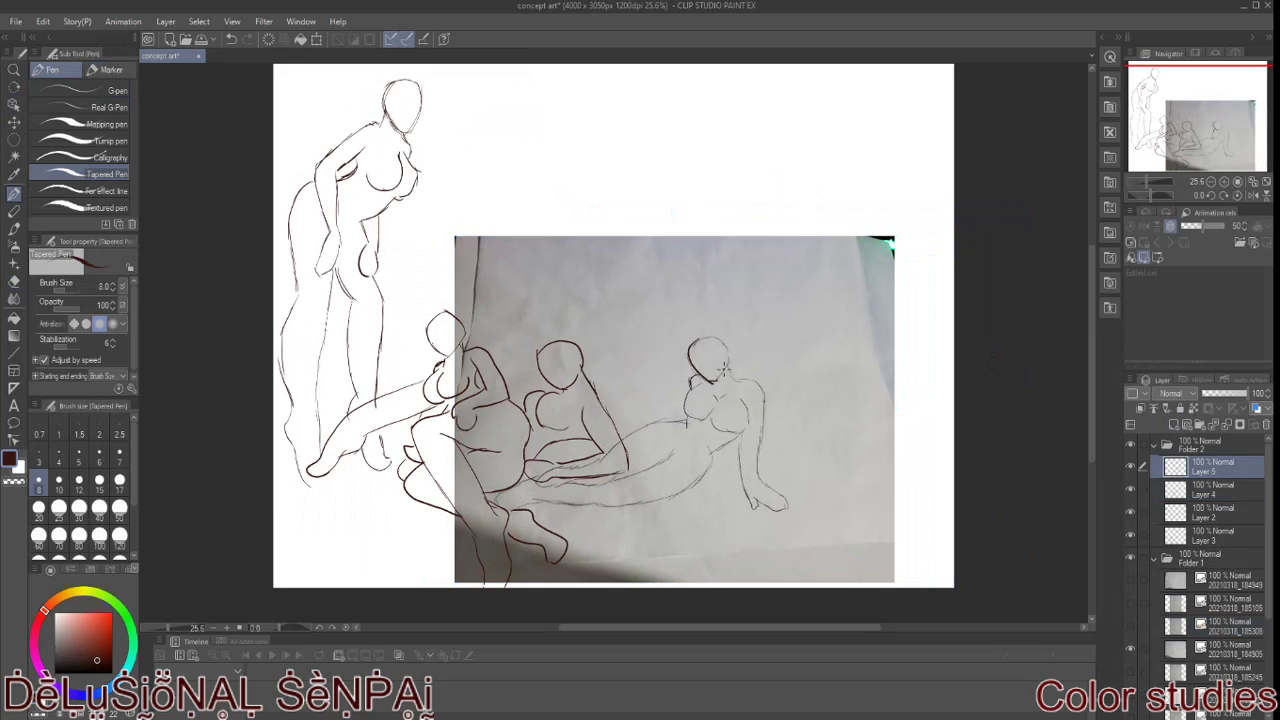
drag(690, 355, 718, 380)
mouse_move(760, 418)
mouse_down()
mouse_move(786, 508)
mouse_move(740, 432)
mouse_move(751, 432)
mouse_up()
drag(716, 414, 745, 438)
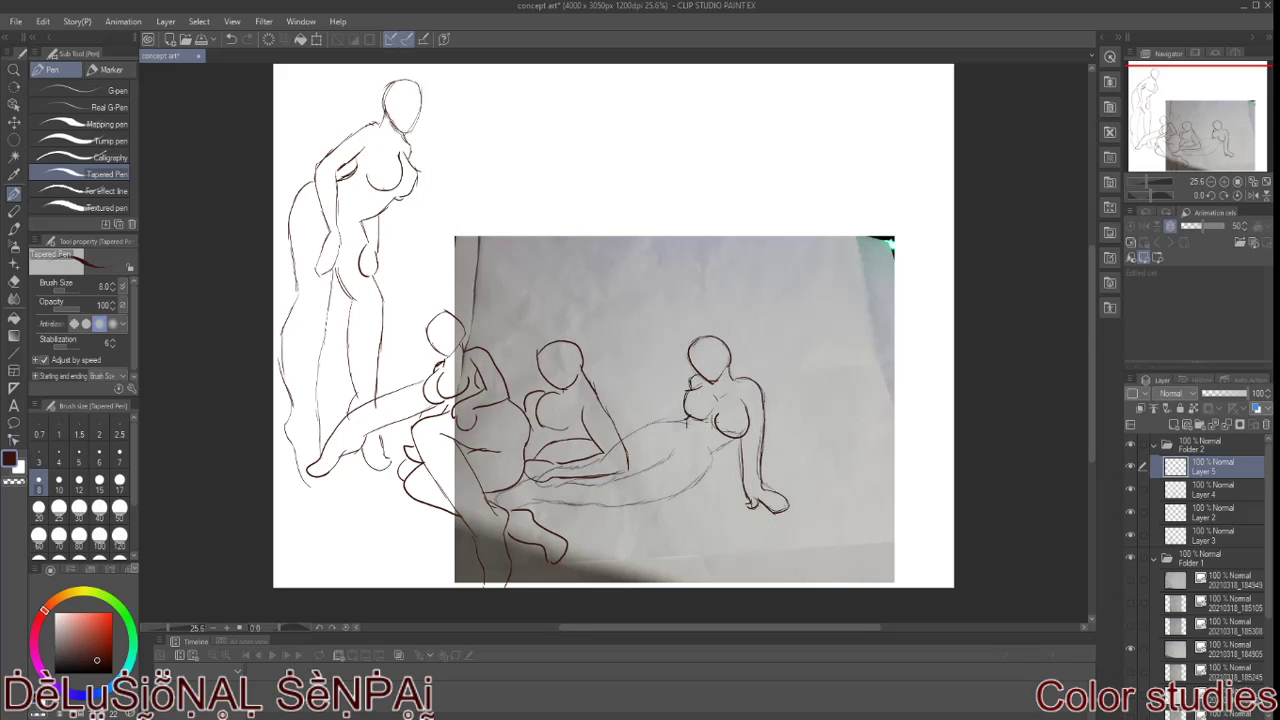
mouse_move(686, 422)
mouse_down()
mouse_move(542, 480)
mouse_move(556, 508)
mouse_move(714, 460)
mouse_up()
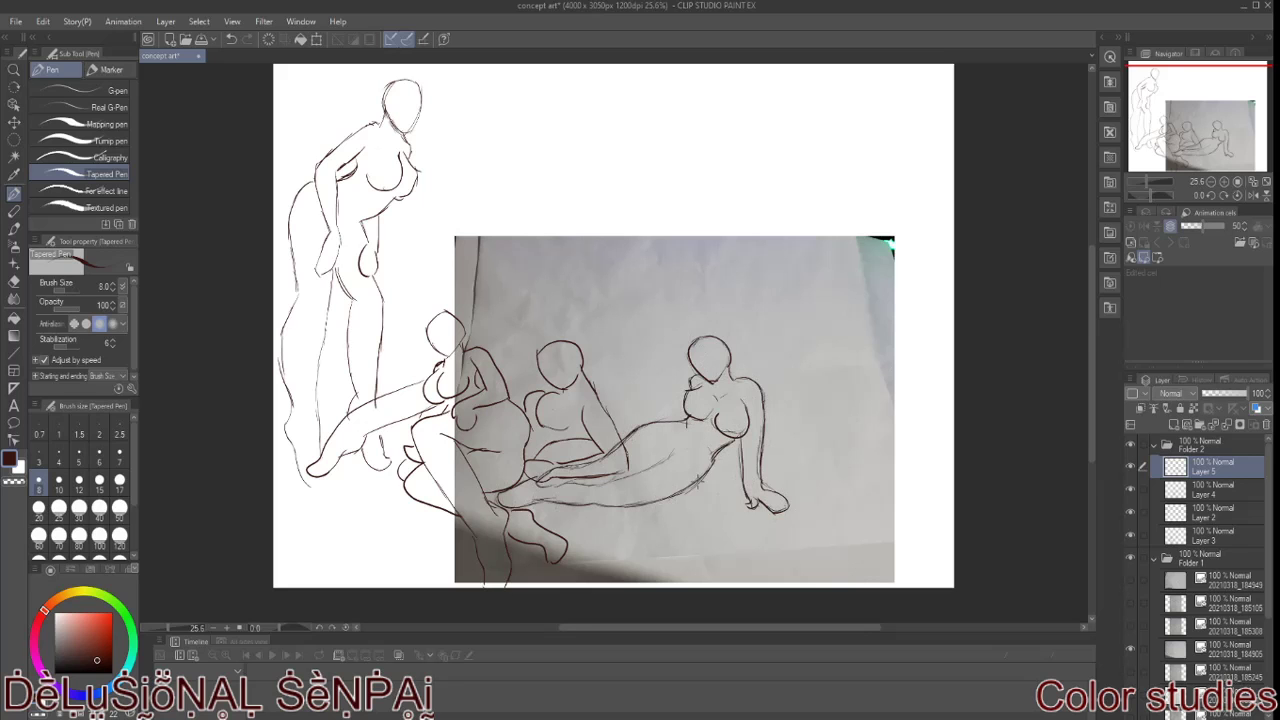
Step: Hide the reclining-pose photo and erase stray lines on Layer 4
double_click(1129, 649)
click(1131, 649)
click(1210, 489)
key(e)
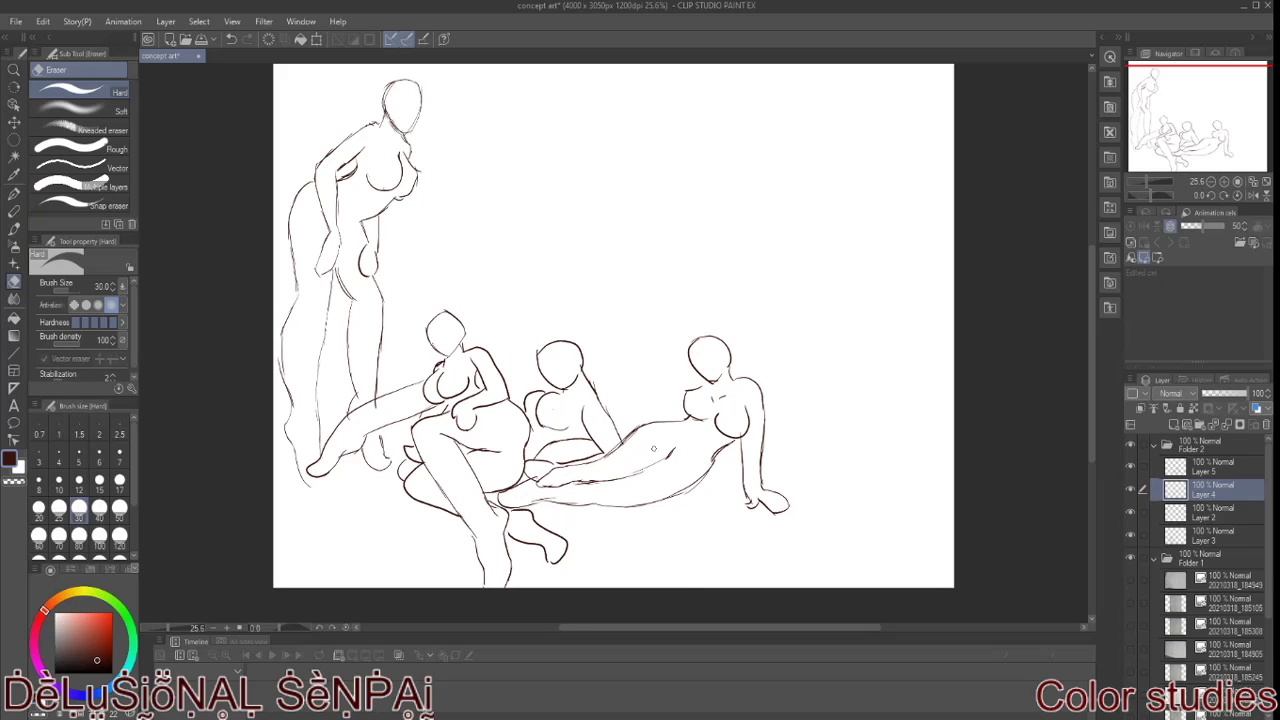
Step: Show another standing-pose photo, enlarge it over the left, and select the empty drawing layer
scroll(1131, 600, down, 3)
click(1131, 607)
key(o)
mouse_move(440, 285)
mouse_down()
mouse_move(587, 85)
mouse_move(637, 268)
mouse_move(617, 268)
mouse_up()
click(677, 255)
Step: Cancel the layer deletion and ink the second standing figure's waist and legs on Layer 6
key(Delete)
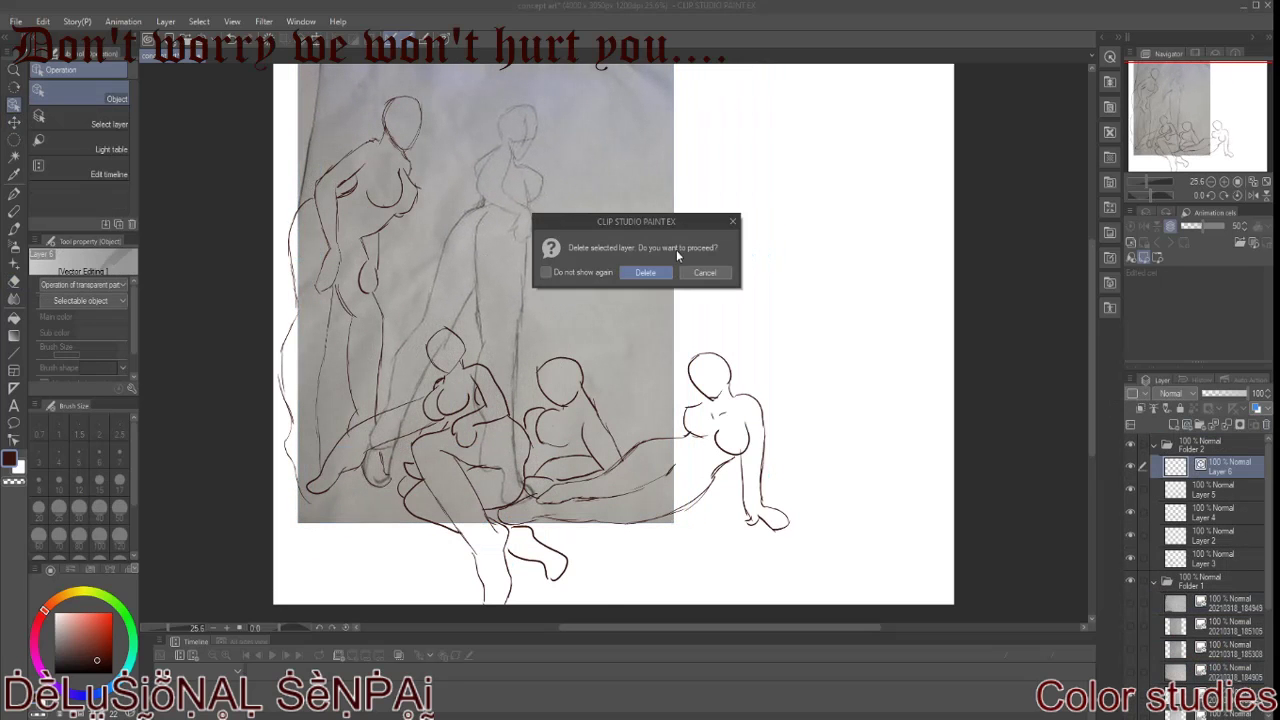
key(Return)
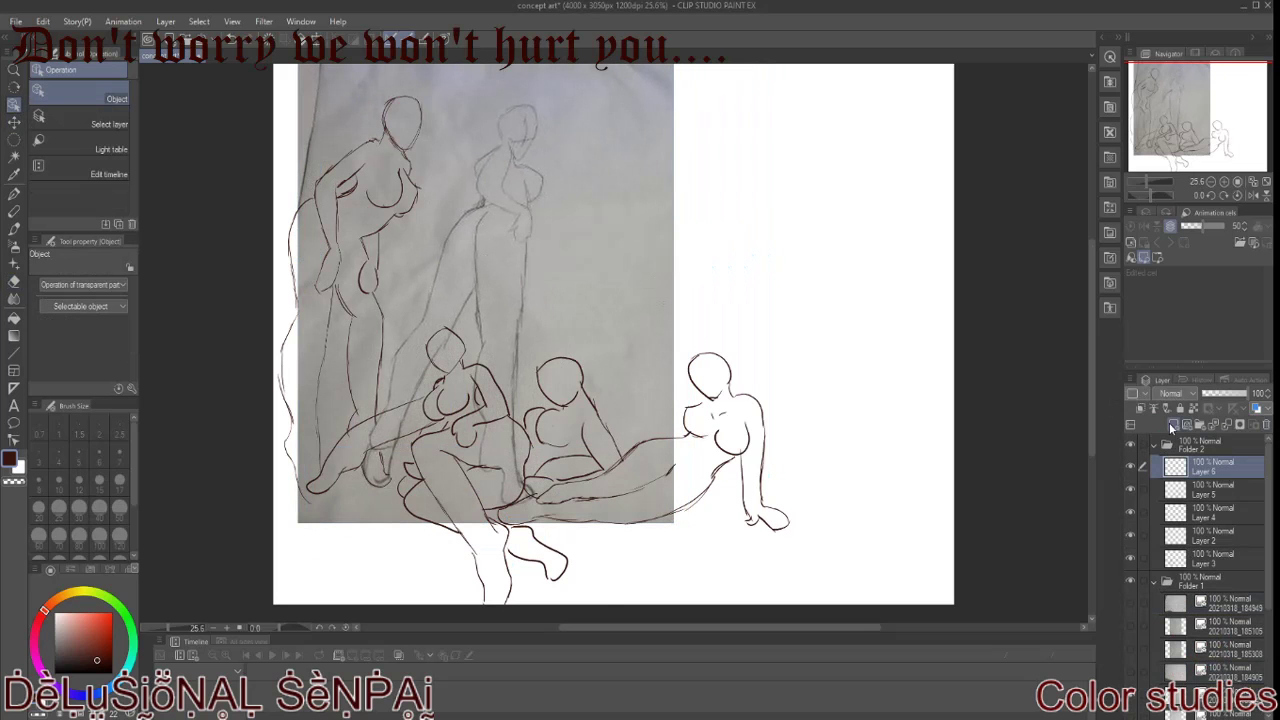
key(p)
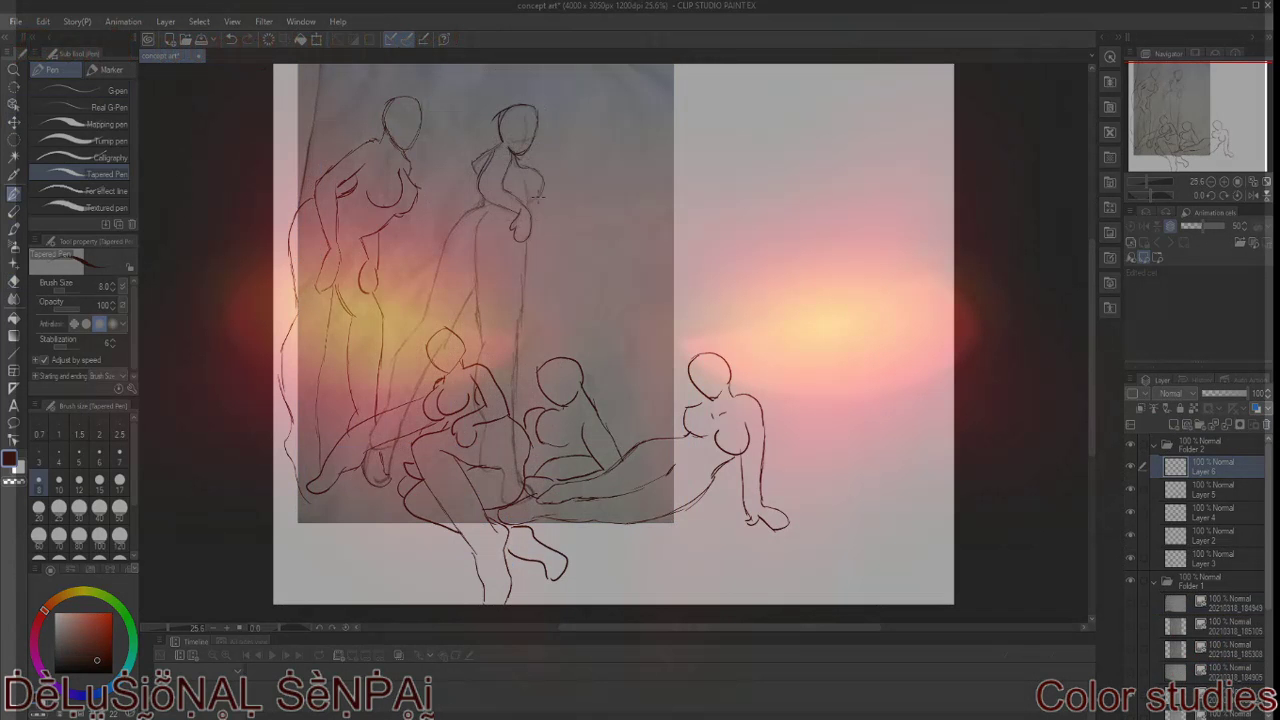
mouse_move(482, 206)
mouse_down()
mouse_move(430, 290)
mouse_move(386, 408)
mouse_move(446, 330)
mouse_up()
drag(477, 284, 473, 344)
drag(527, 236, 530, 280)
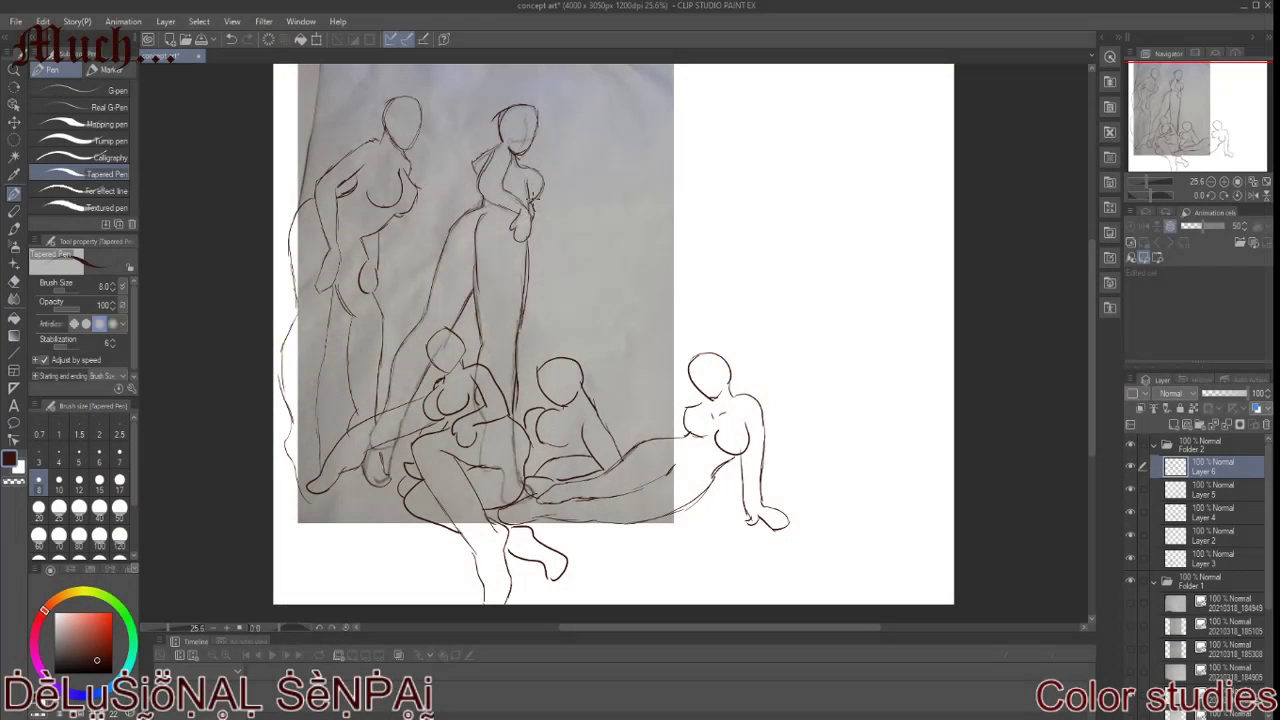
Step: Hide that figure's reference photo and show and select the next reference photo
click(1141, 700)
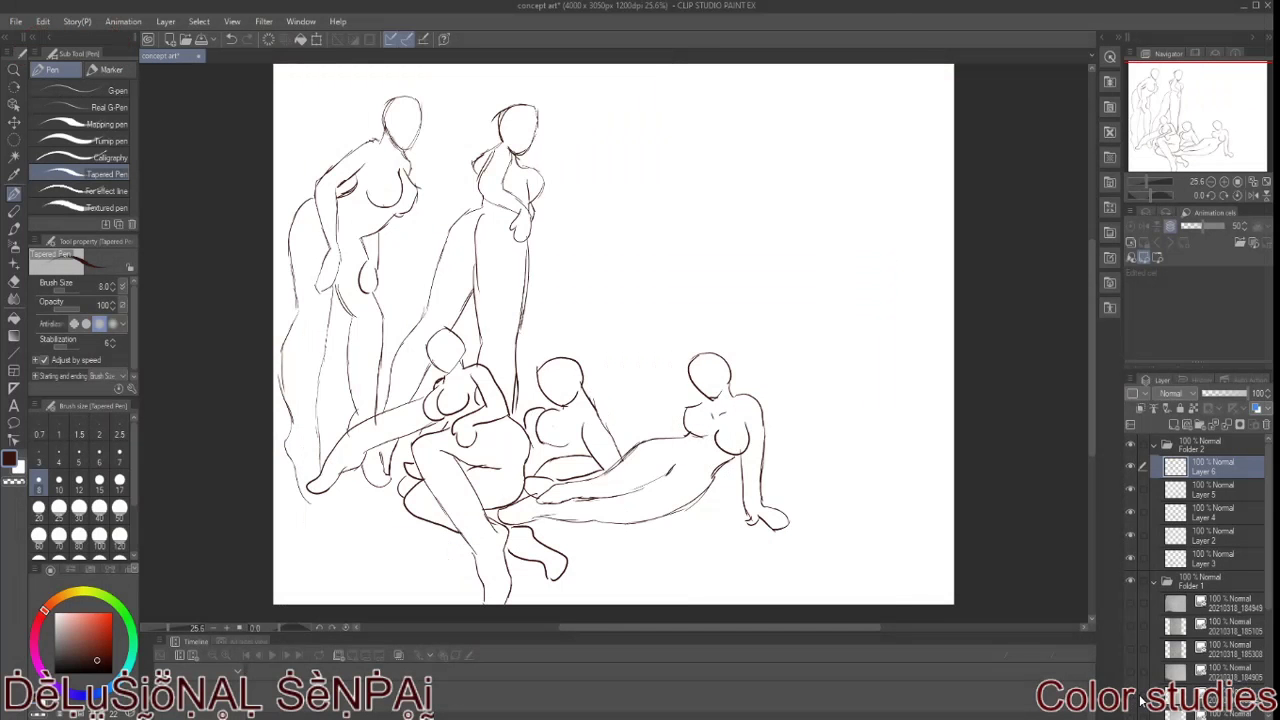
scroll(1200, 560, down, 5)
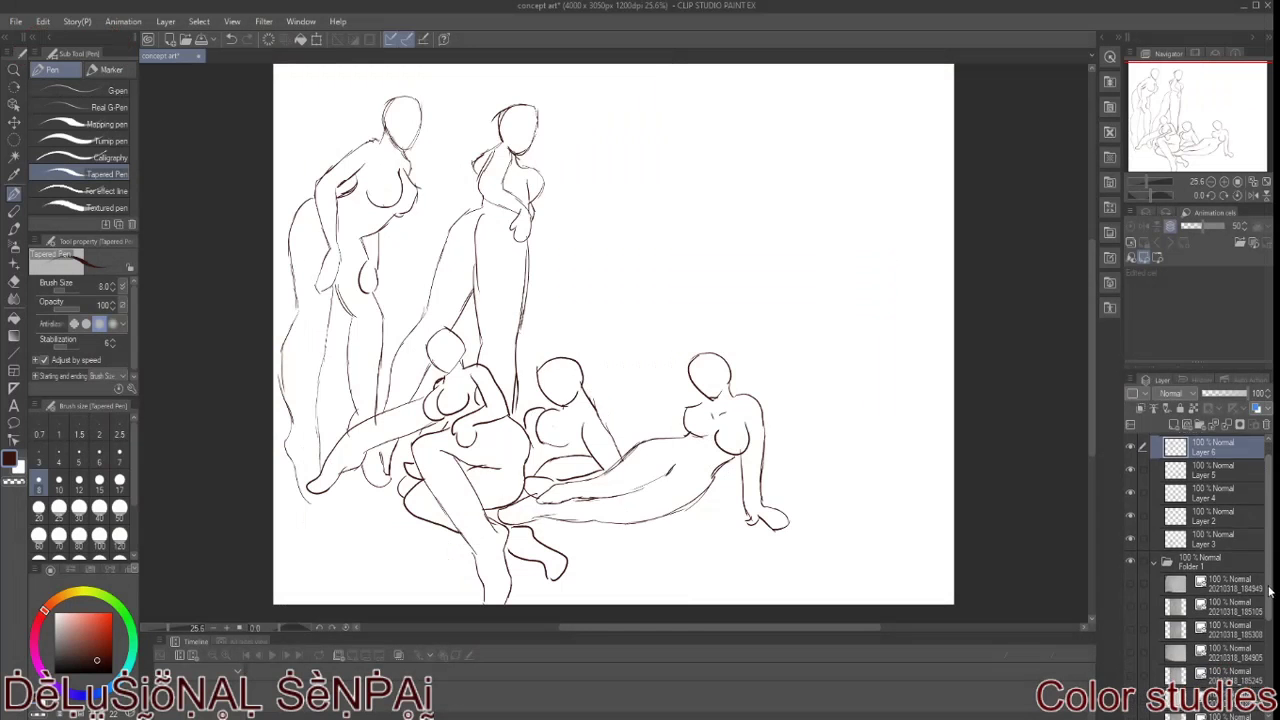
click(1131, 562)
click(1131, 583)
Step: Place a photo at the lower right, then show the arms-up photo enlarged over the right
key(o)
drag(660, 270, 836, 462)
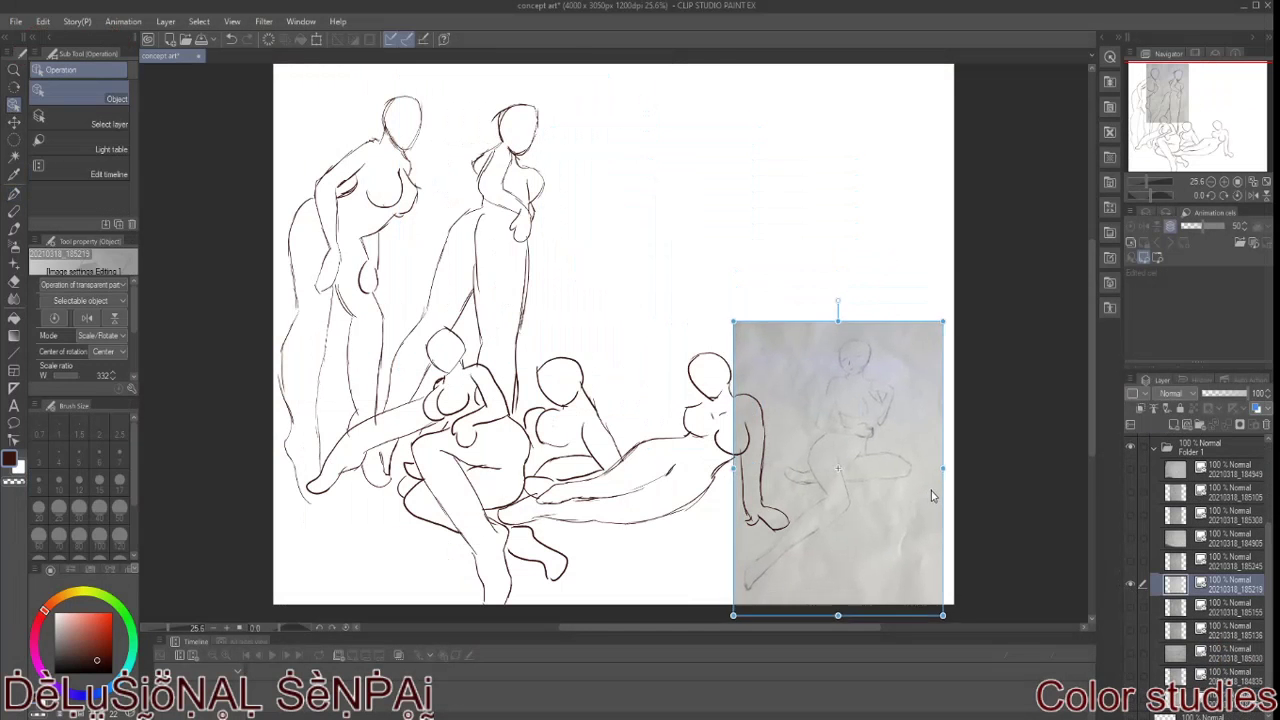
drag(729, 314, 643, 177)
drag(800, 400, 898, 383)
key(Delete)
click(1131, 583)
mouse_move(668, 404)
mouse_down()
mouse_move(664, 192)
mouse_move(735, 297)
mouse_move(929, 371)
mouse_up()
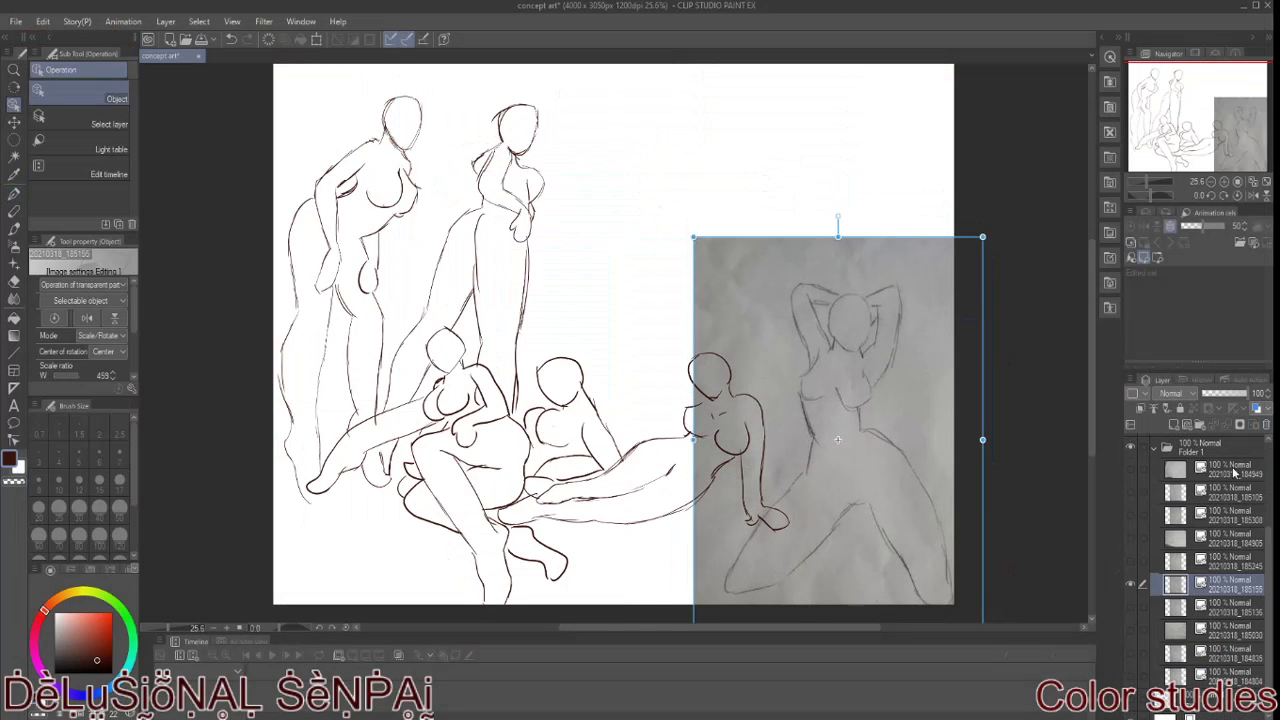
Step: Trace the kneeling figure's head and raised arms on the new empty layer
scroll(1200, 520, up, 3)
click(1210, 466)
key(p)
mouse_move(836, 296)
mouse_down()
mouse_move(846, 352)
mouse_move(874, 336)
mouse_up()
mouse_move(846, 290)
mouse_down()
mouse_move(795, 289)
mouse_move(806, 370)
mouse_up()
drag(810, 302, 830, 350)
mouse_move(866, 292)
mouse_down()
mouse_move(902, 352)
mouse_move(878, 380)
mouse_up()
drag(878, 306, 828, 404)
Step: Trace the kneeling figure's torso, chest and legs
drag(838, 390, 852, 412)
drag(880, 366, 848, 414)
mouse_move(818, 400)
mouse_down()
mouse_move(808, 462)
mouse_move(726, 592)
mouse_up()
drag(852, 504, 784, 580)
drag(866, 432, 950, 574)
drag(852, 488, 930, 602)
Step: Hide the arms-up photo, then show another photo enlarged over the group's centre
scroll(1129, 633, down, 3)
click(1129, 637)
click(1129, 660)
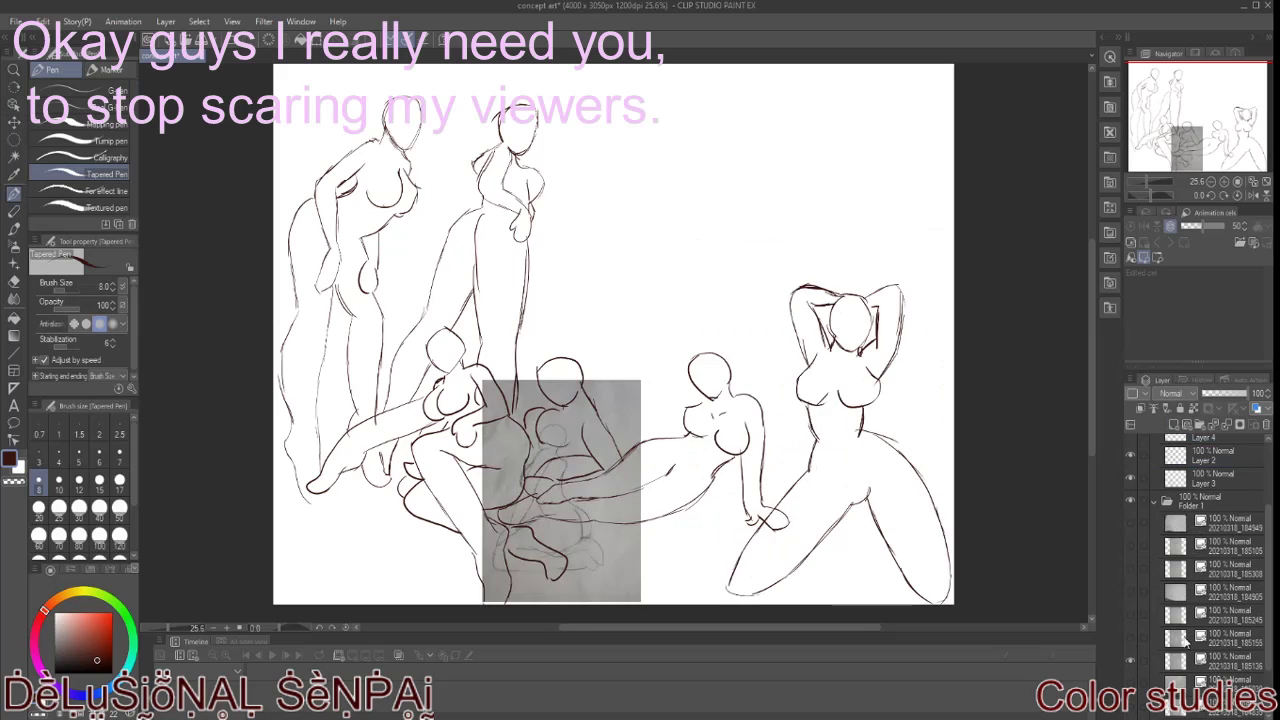
click(1225, 660)
key(o)
drag(576, 464, 656, 207)
drag(721, 343, 806, 463)
mouse_move(751, 276)
mouse_down()
mouse_move(716, 321)
mouse_move(824, 356)
mouse_move(744, 334)
mouse_move(733, 346)
mouse_up()
Step: On the empty layer, trace the central figure's head, neck, torso and back line
scroll(1200, 550, up, 3)
click(1213, 466)
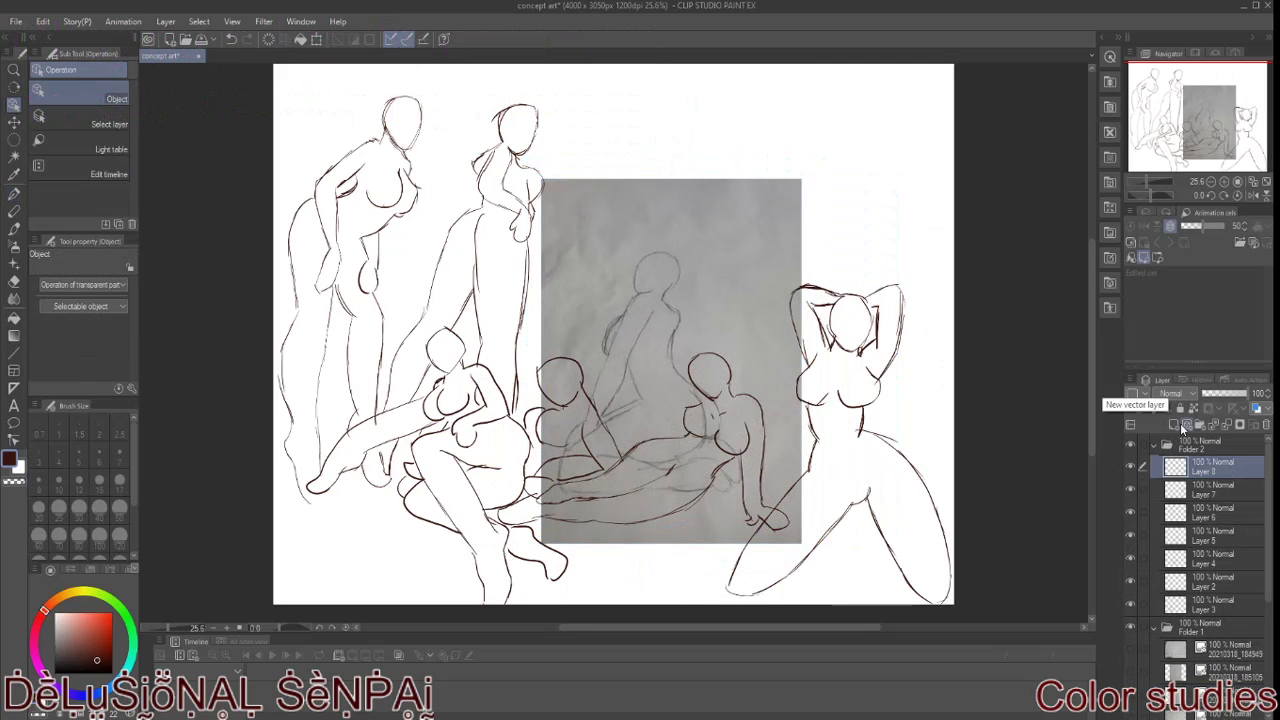
key(p)
drag(665, 262, 600, 380)
drag(670, 312, 694, 388)
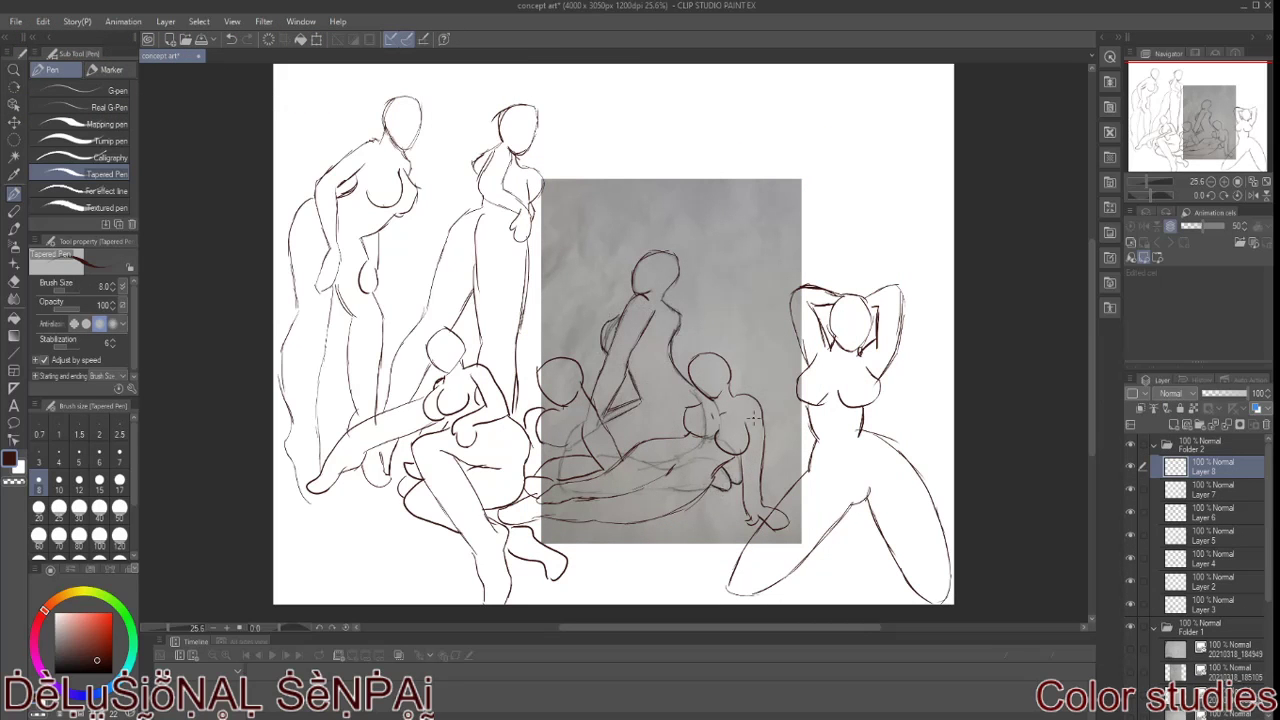
Step: Show a different reference photo, then move it upper right and enlarge it
scroll(1200, 560, down, 4)
click(1131, 627)
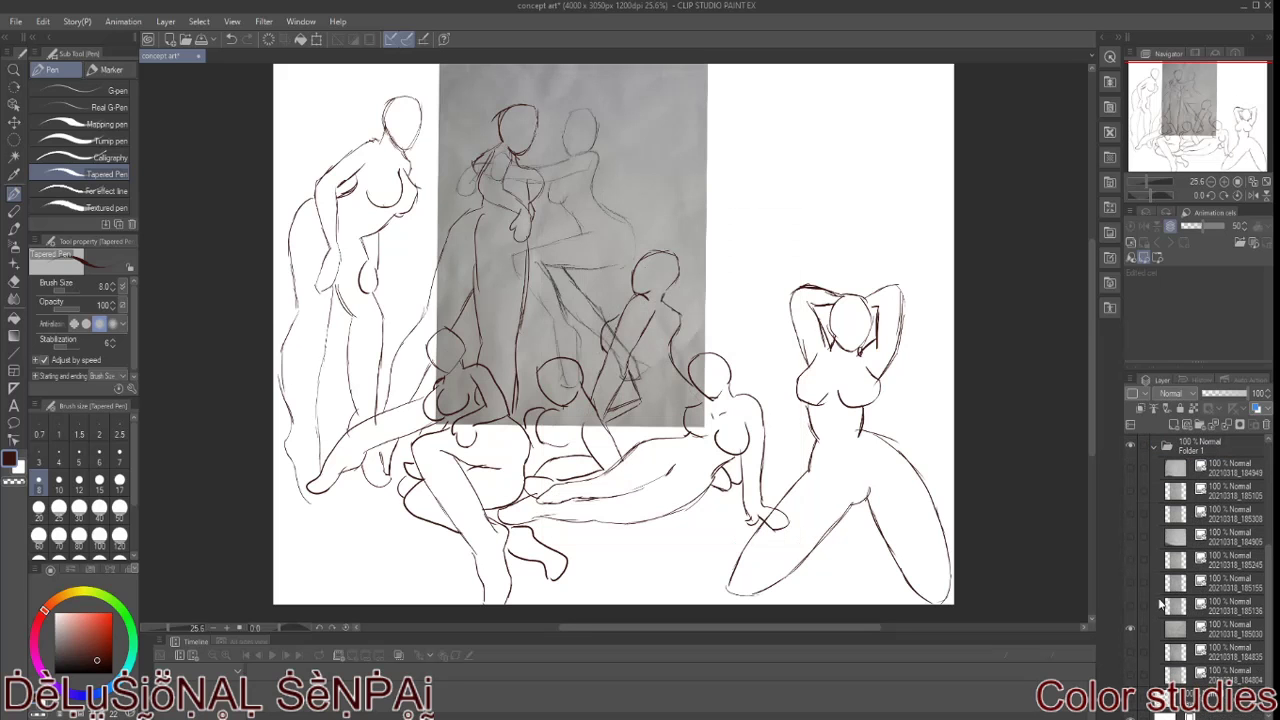
key(o)
drag(604, 198, 770, 198)
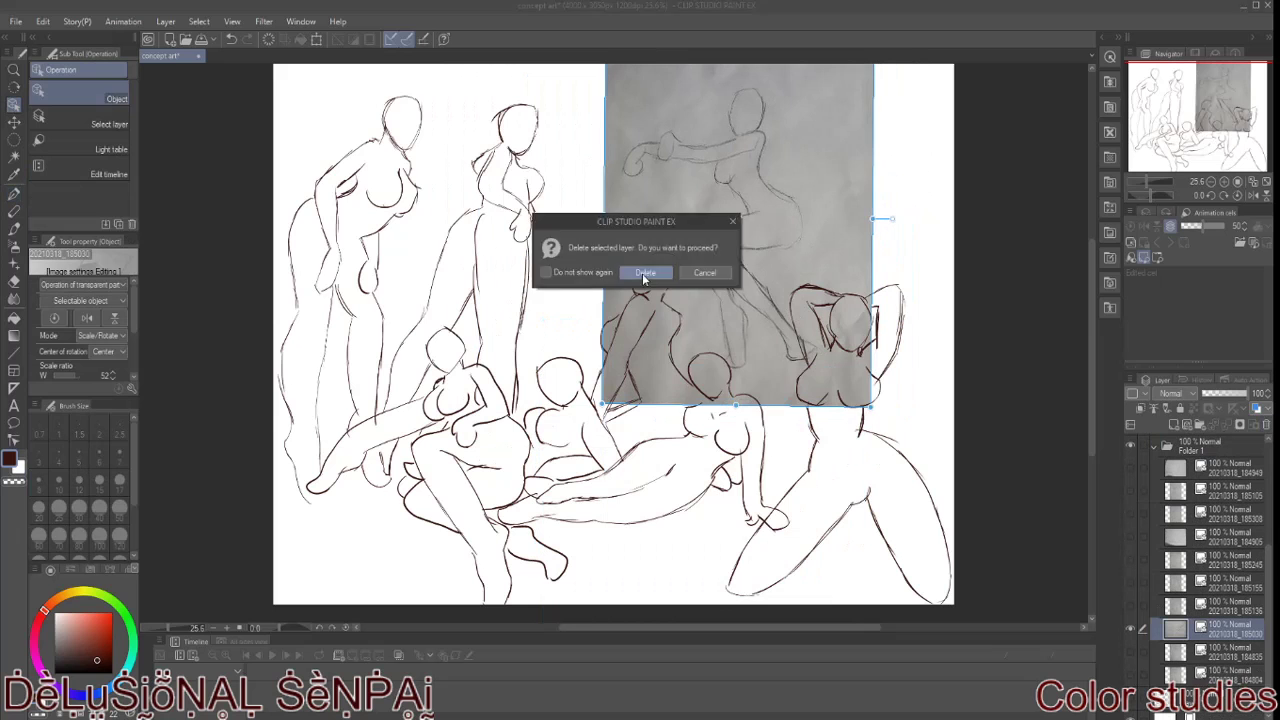
drag(841, 373, 893, 502)
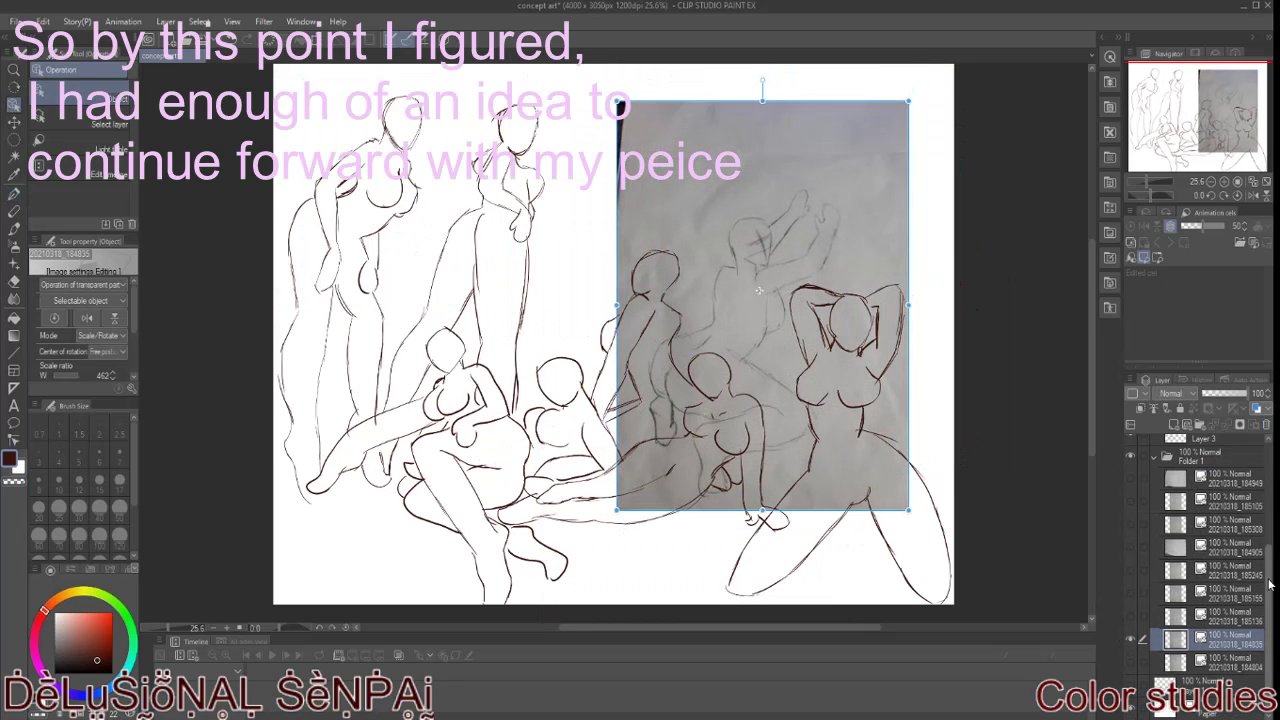
Step: Sketch the seventh figure from the new photo, including its raised arm and hand
mouse_move(730, 215)
mouse_down()
mouse_move(770, 262)
mouse_move(706, 318)
mouse_move(790, 355)
mouse_up()
mouse_move(780, 295)
mouse_down()
mouse_move(824, 200)
mouse_move(772, 255)
mouse_up()
drag(809, 212, 795, 224)
drag(748, 357, 794, 389)
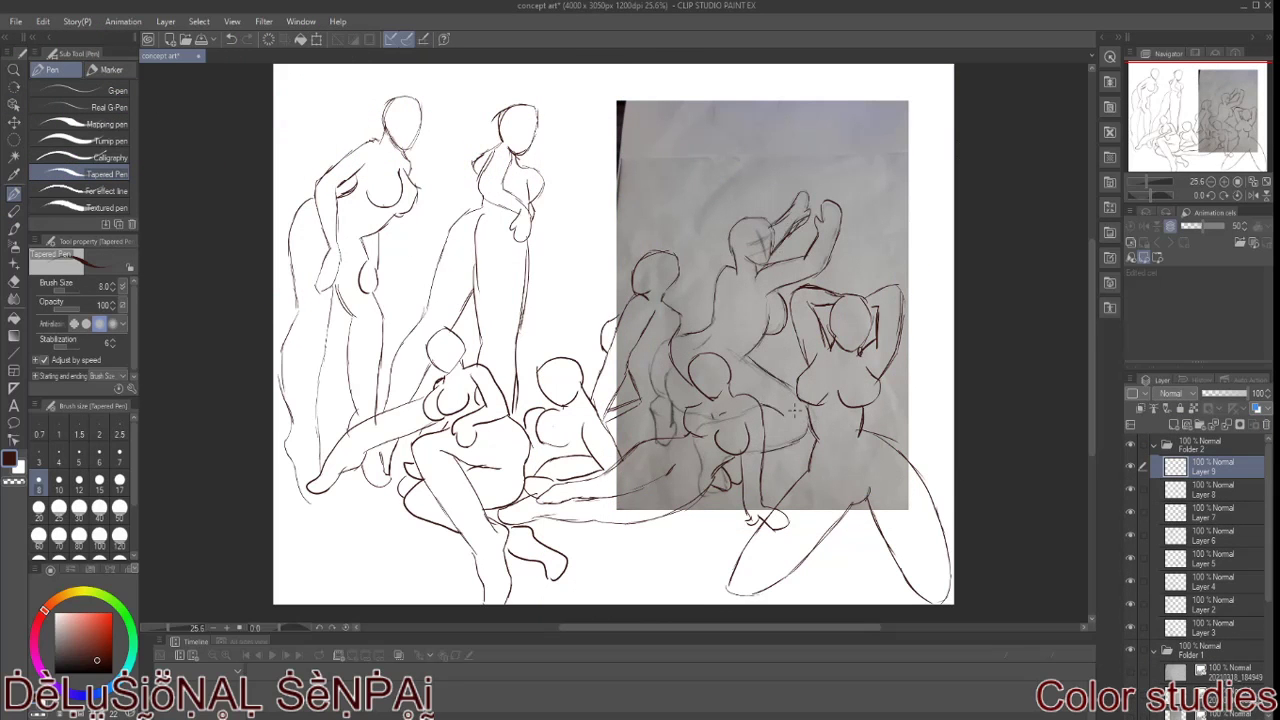
Step: Create a new blank canvas named 'reaper'
click(16, 21)
click(40, 38)
text(reaper)
key(Return)
Step: Browse for image files to open with File > Open
click(16, 21)
click(40, 56)
scroll(238, 478, down, 5)
Step: Open photo 20210318_185308 and enlarge it onto the left of the canvas
scroll(238, 478, down, 3)
double_click(238, 478)
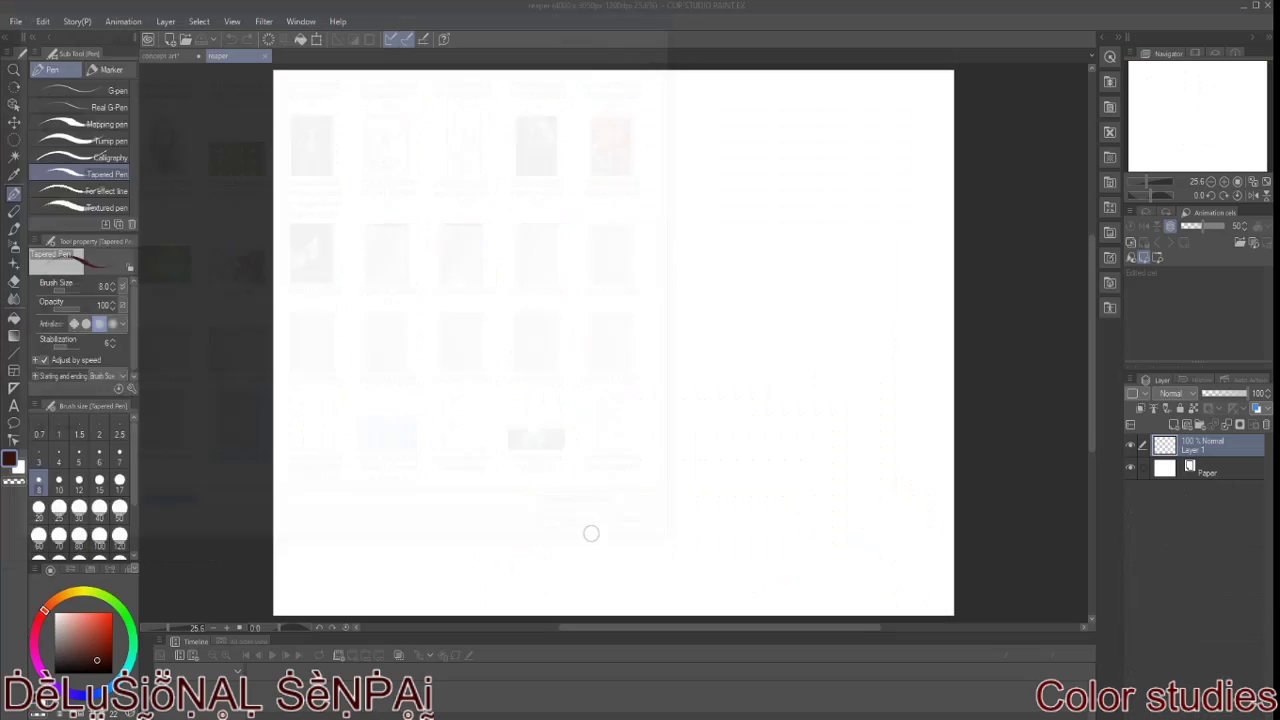
drag(780, 563, 665, 498)
Step: Open photo 20210318_185245, enlarge it to fill the right half, and reorder the photo layers
click(16, 21)
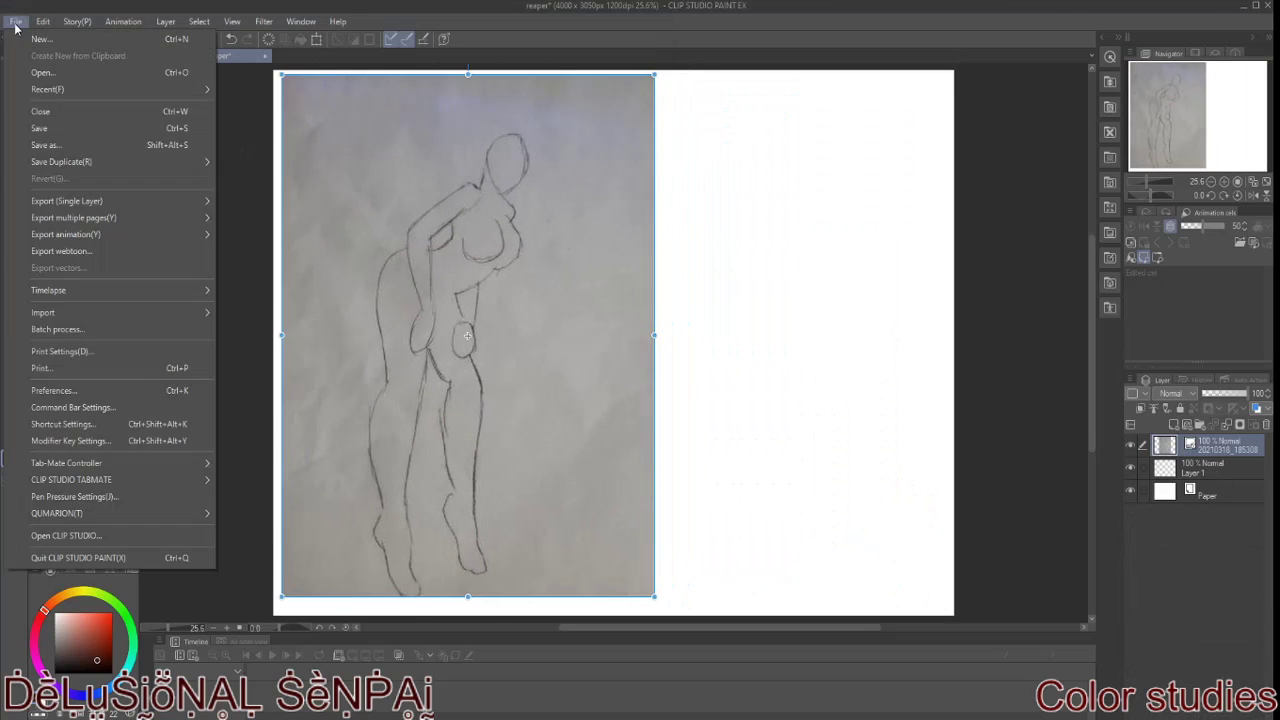
click(40, 56)
scroll(238, 400, down, 5)
scroll(167, 441, down, 1)
click(167, 441)
double_click(167, 441)
mouse_move(786, 354)
mouse_down()
mouse_move(962, 614)
mouse_move(872, 555)
mouse_move(945, 561)
mouse_up()
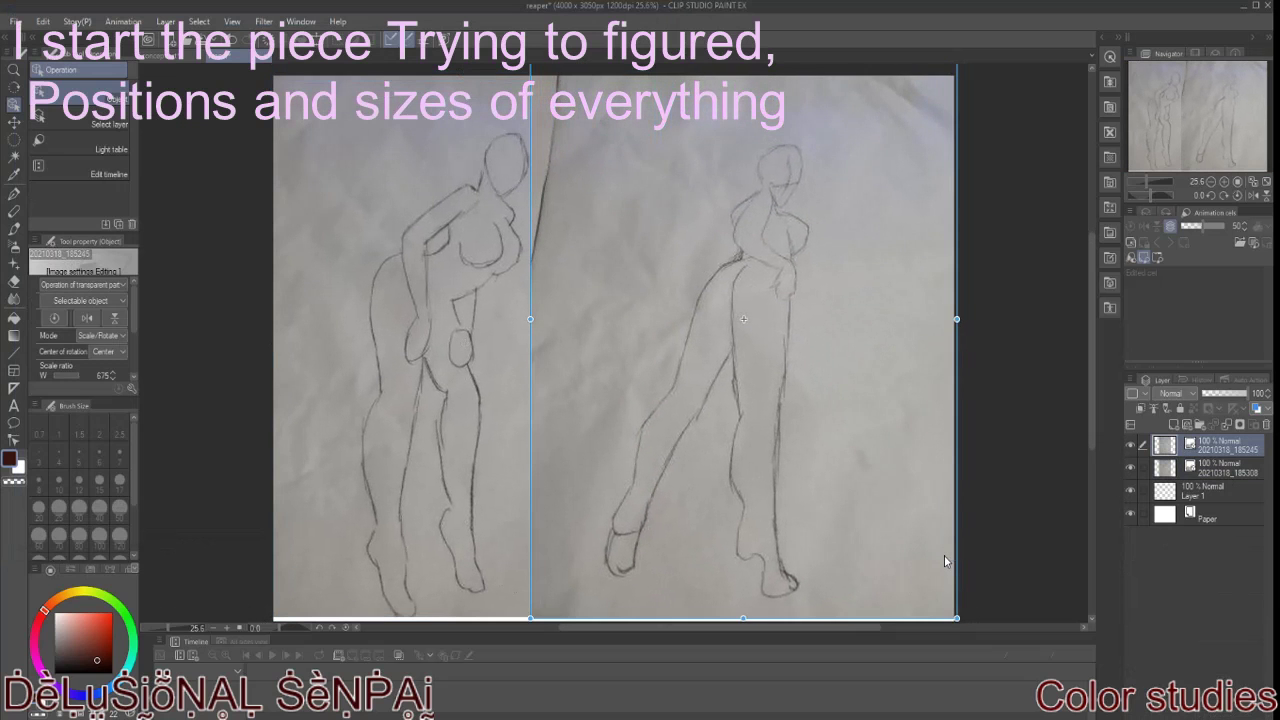
drag(1228, 474, 1228, 478)
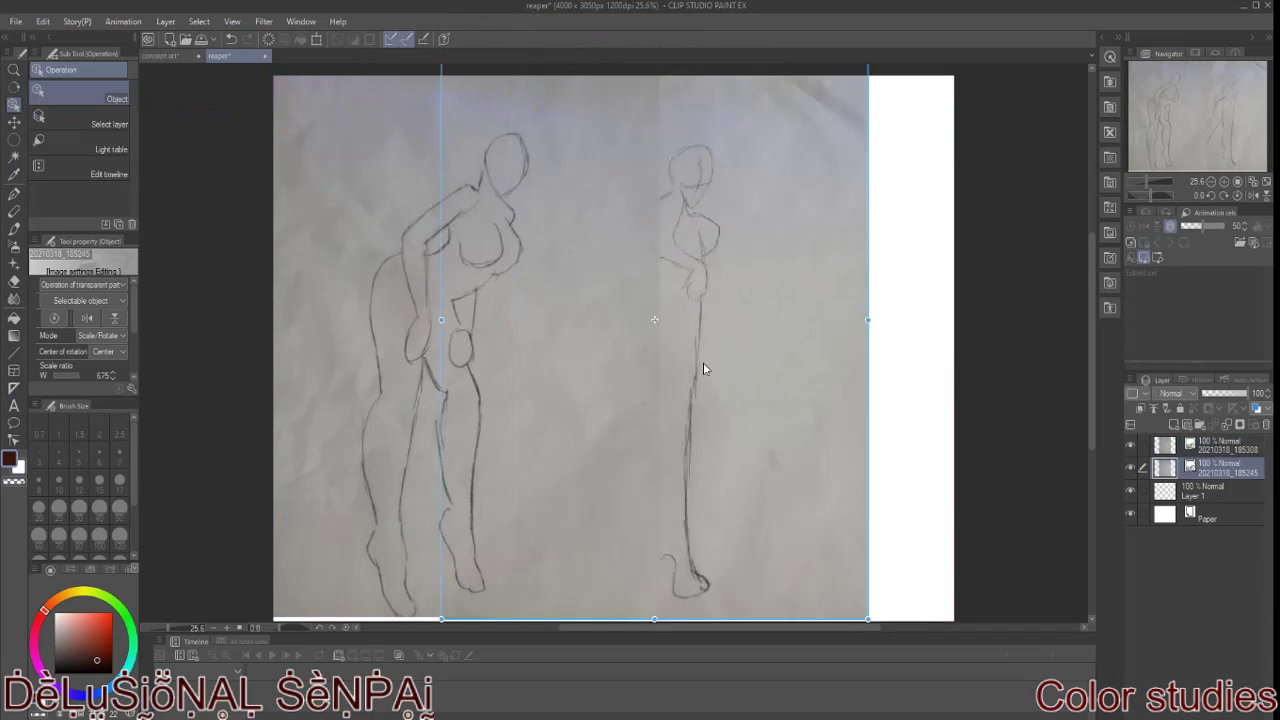
drag(792, 360, 846, 365)
Step: Try flipping the right photo, undoing the vertical flip and restoring the canvas view
click(43, 21)
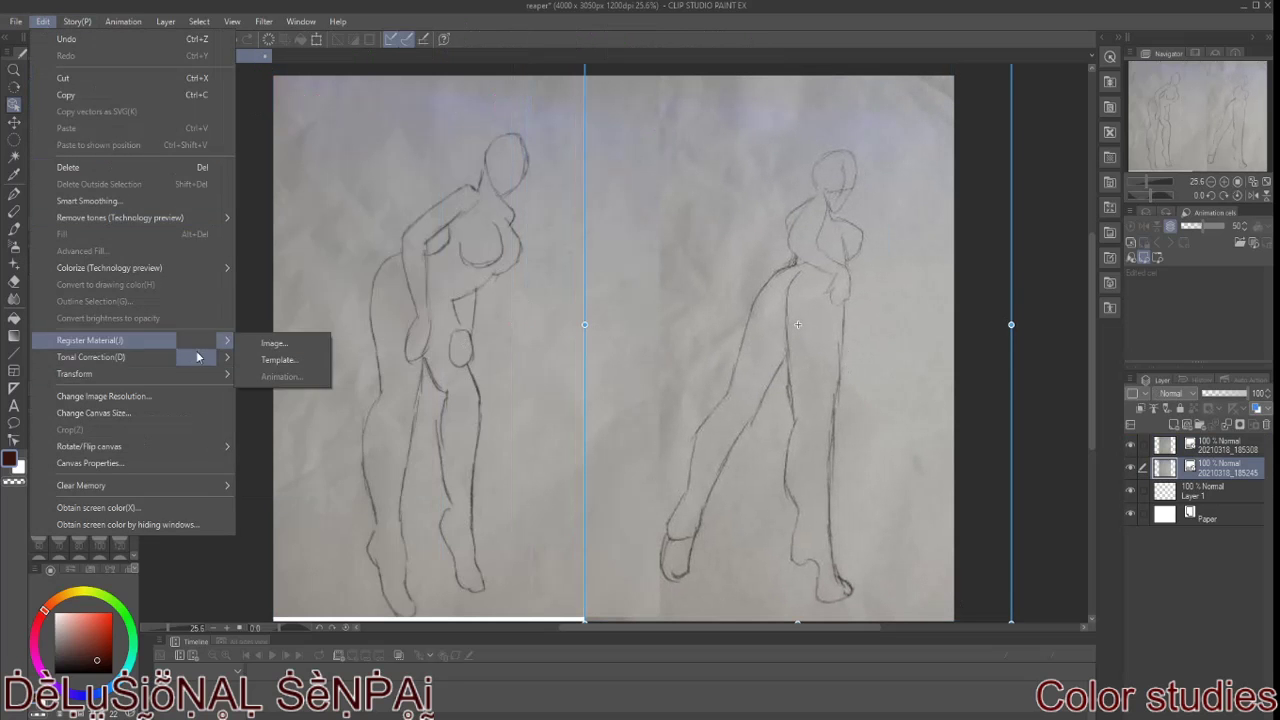
click(376, 505)
click(43, 21)
mouse_move(89, 446)
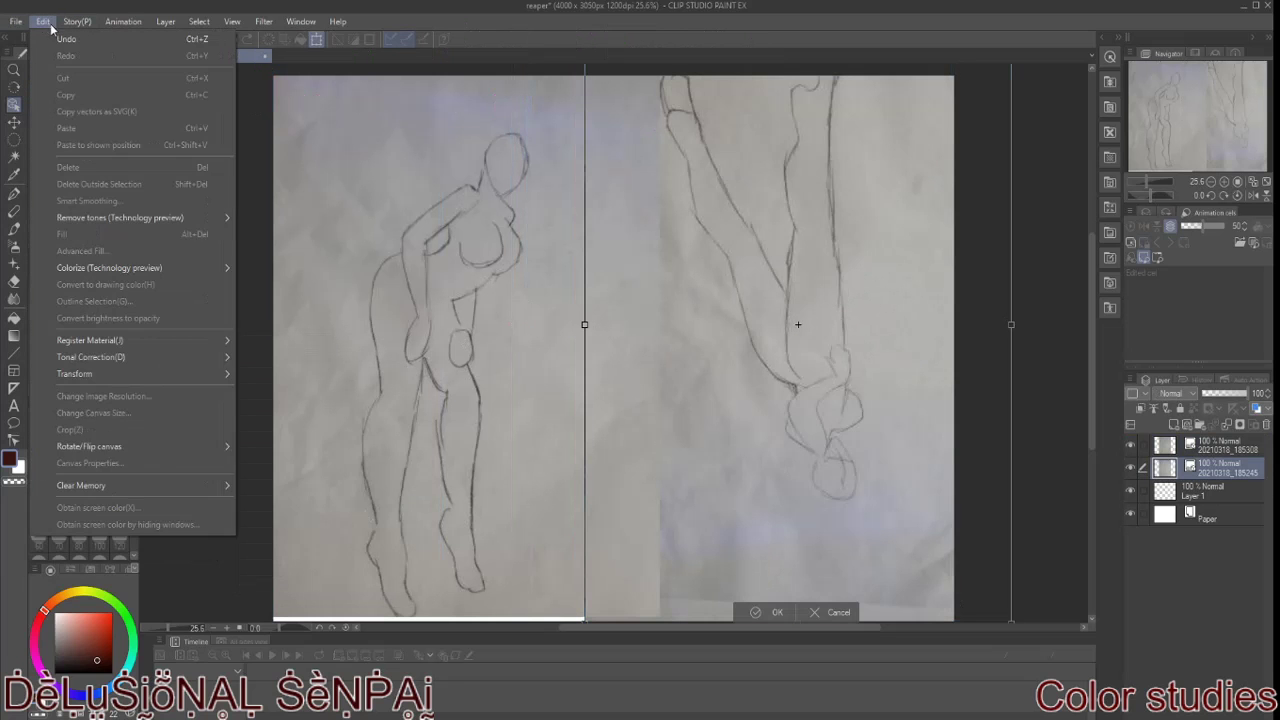
key(ctrl+z)
click(43, 21)
click(327, 505)
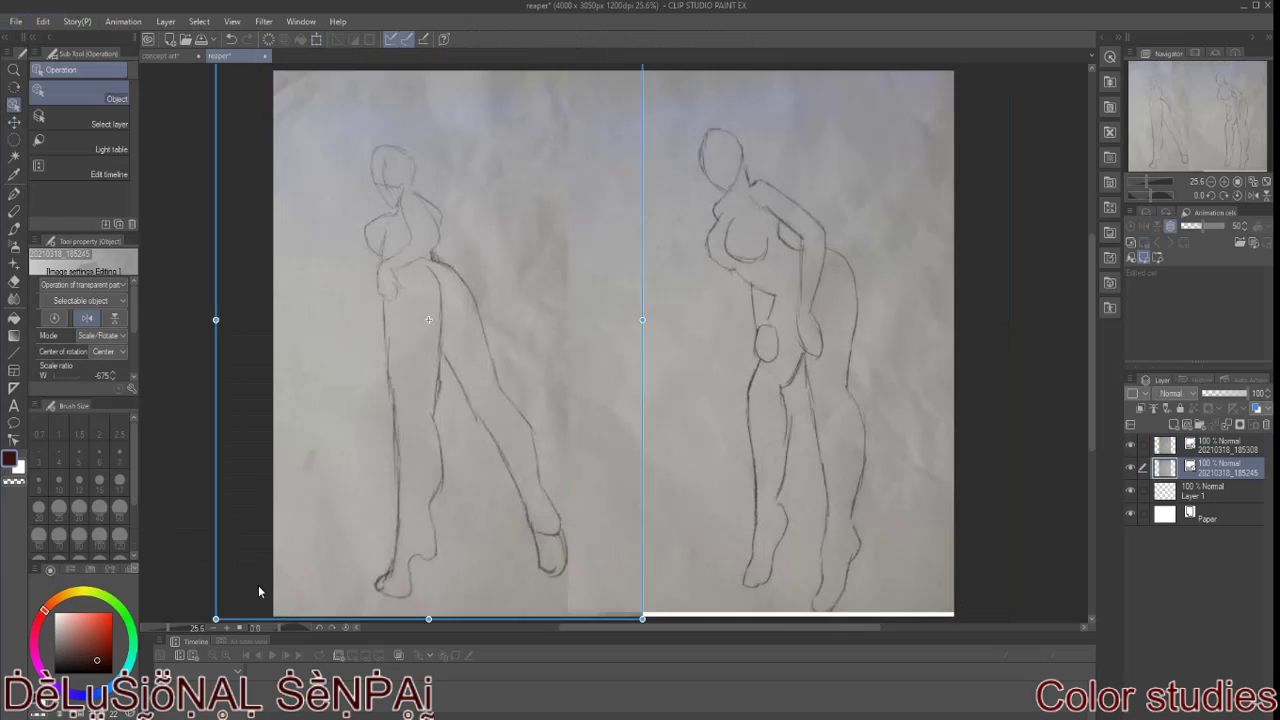
click(1220, 446)
click(16, 21)
click(334, 505)
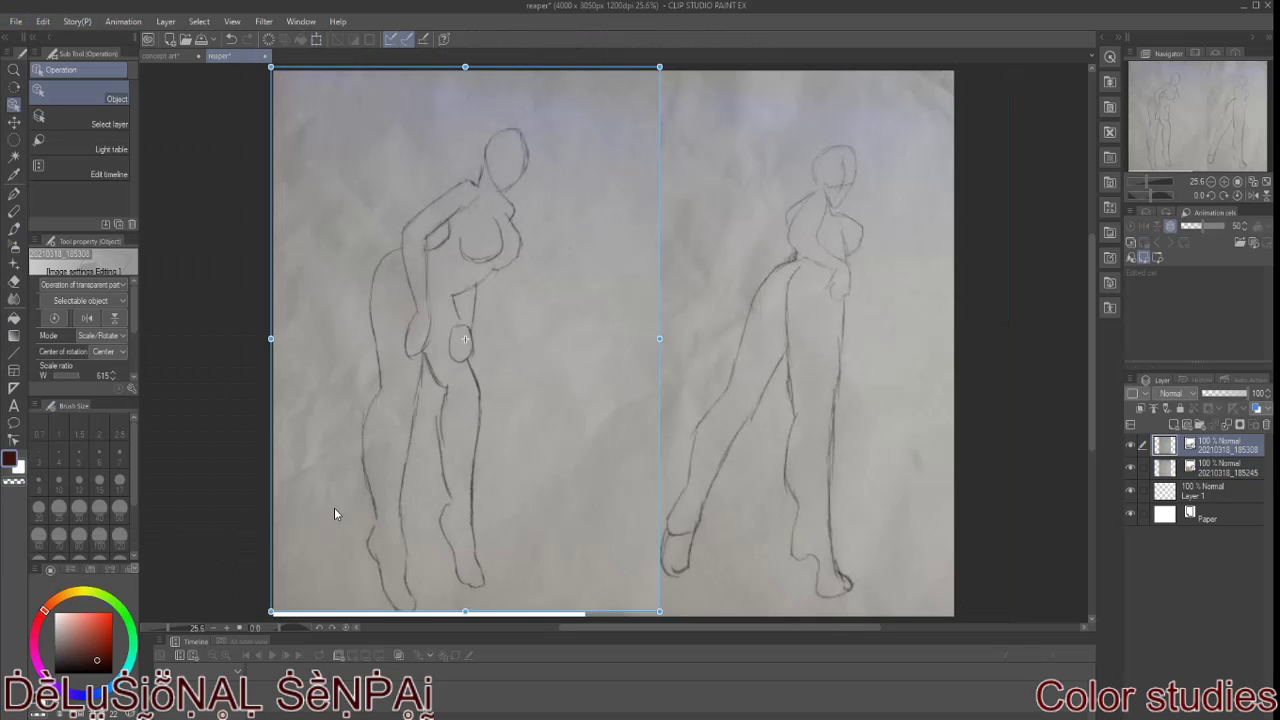
click(933, 457)
Step: Try rotating the right photo counter-clockwise, then undo the rotation
click(165, 22)
mouse_move(198, 195)
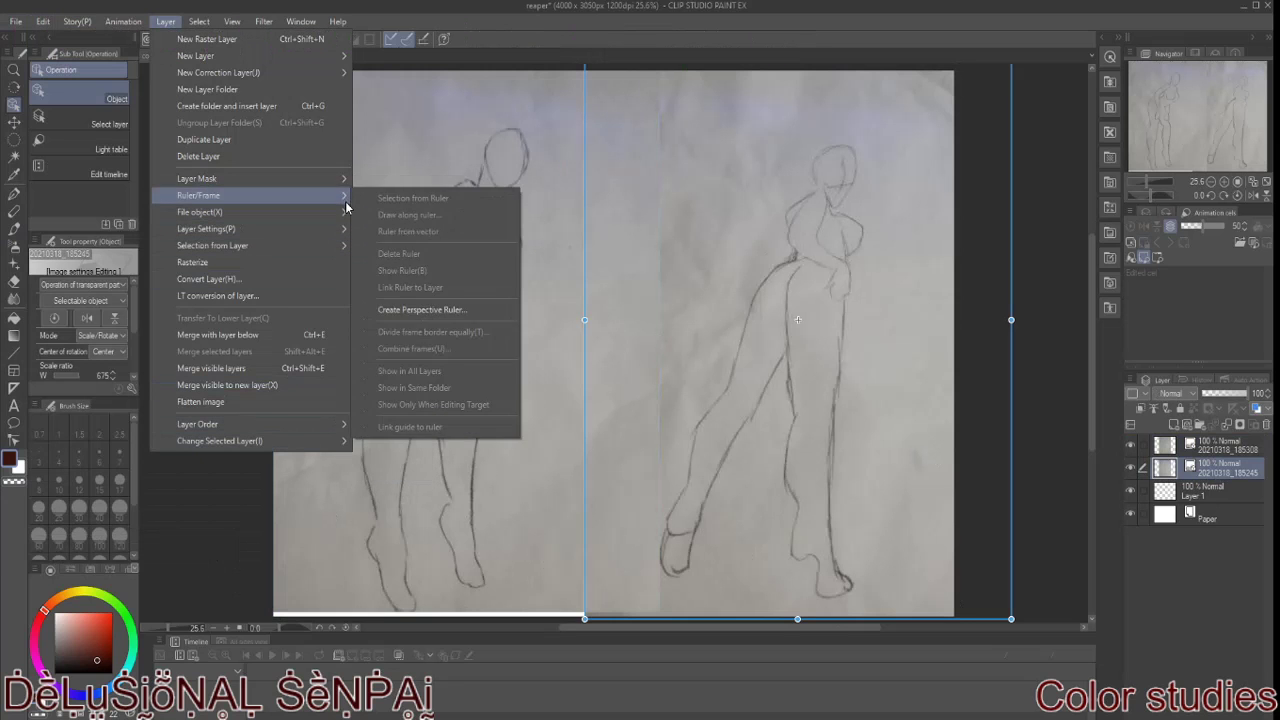
click(1131, 447)
click(1131, 447)
drag(551, 609, 609, 650)
key(ctrl+z)
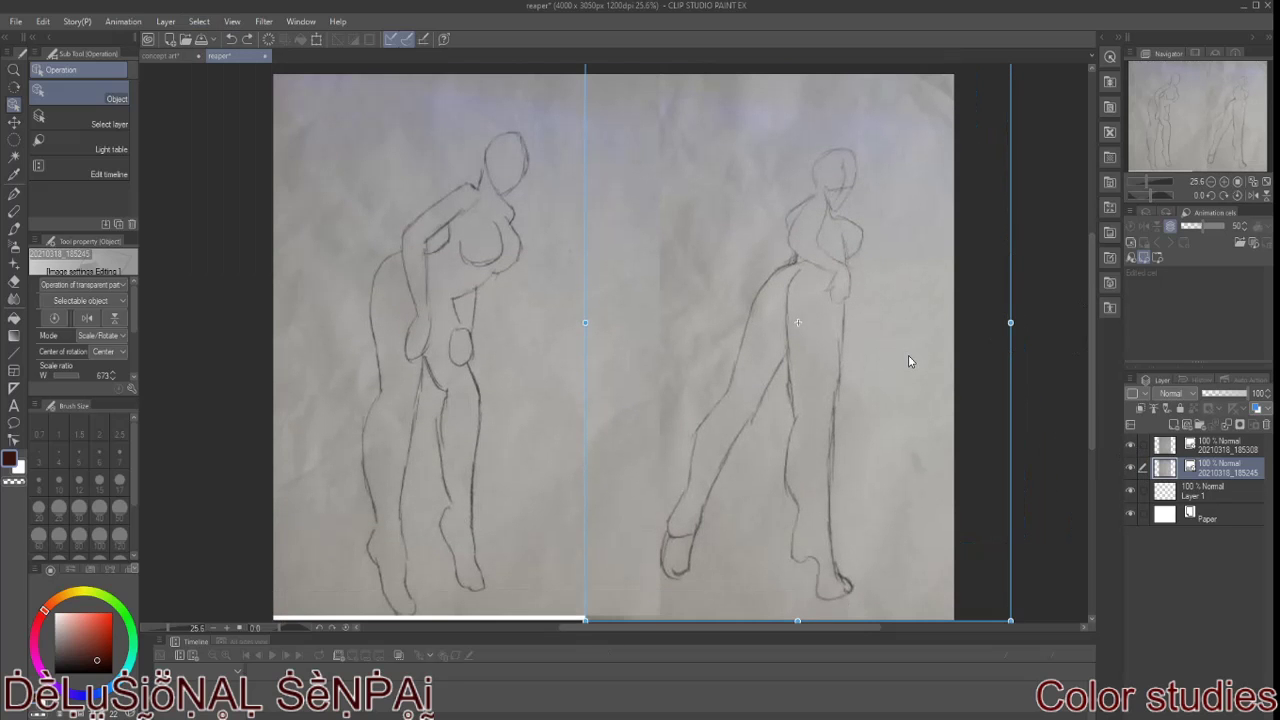
Step: Mirror the right figure photo horizontally with Edit > Transform > Flip Horizontal
click(15, 21)
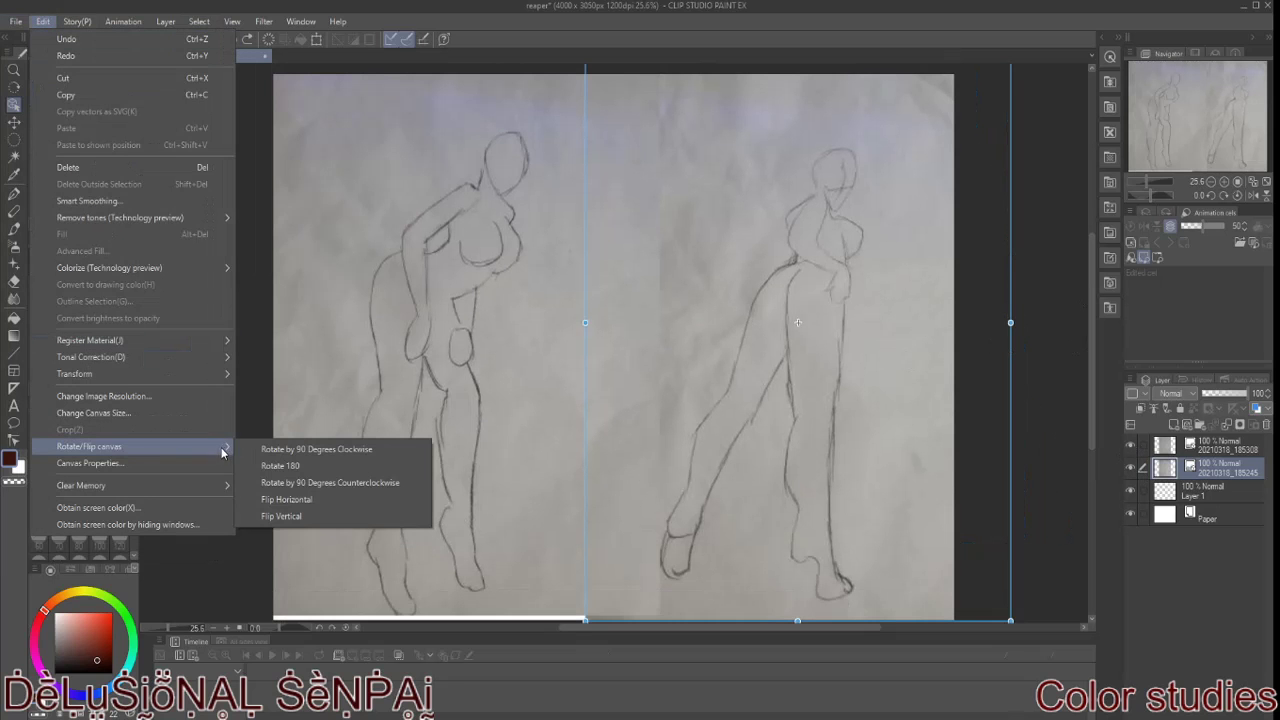
mouse_move(165, 21)
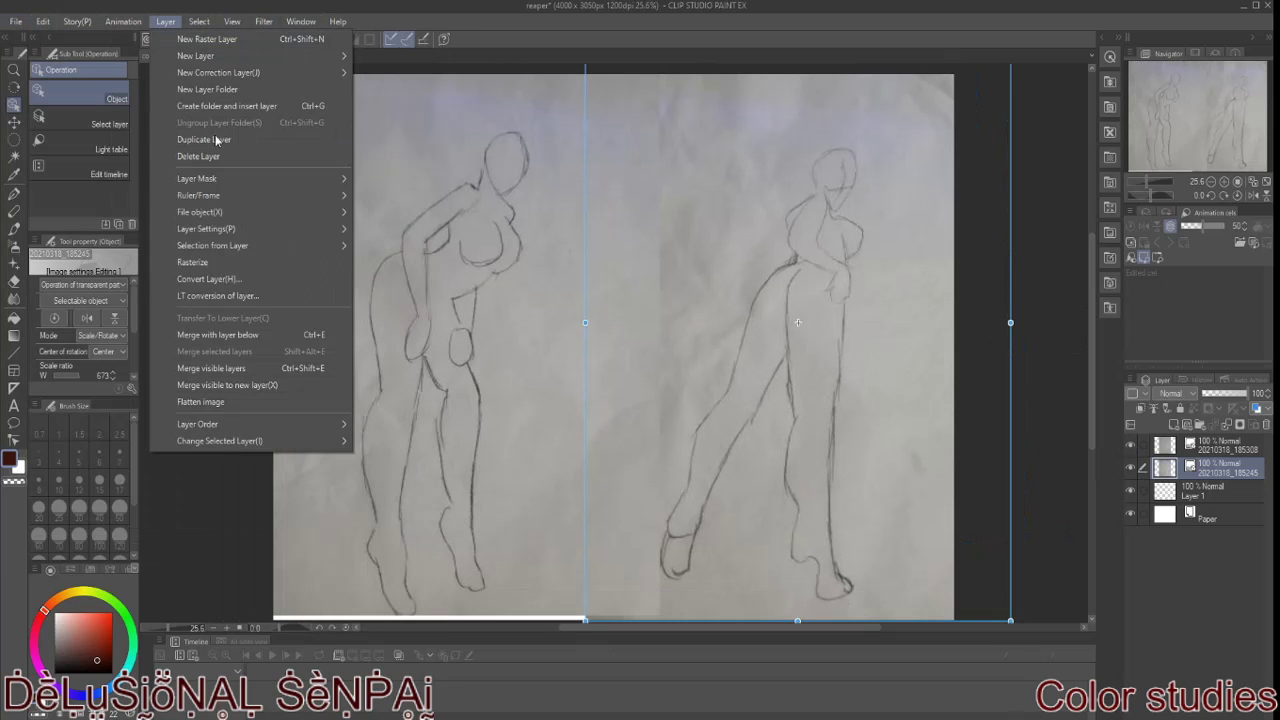
mouse_move(206, 229)
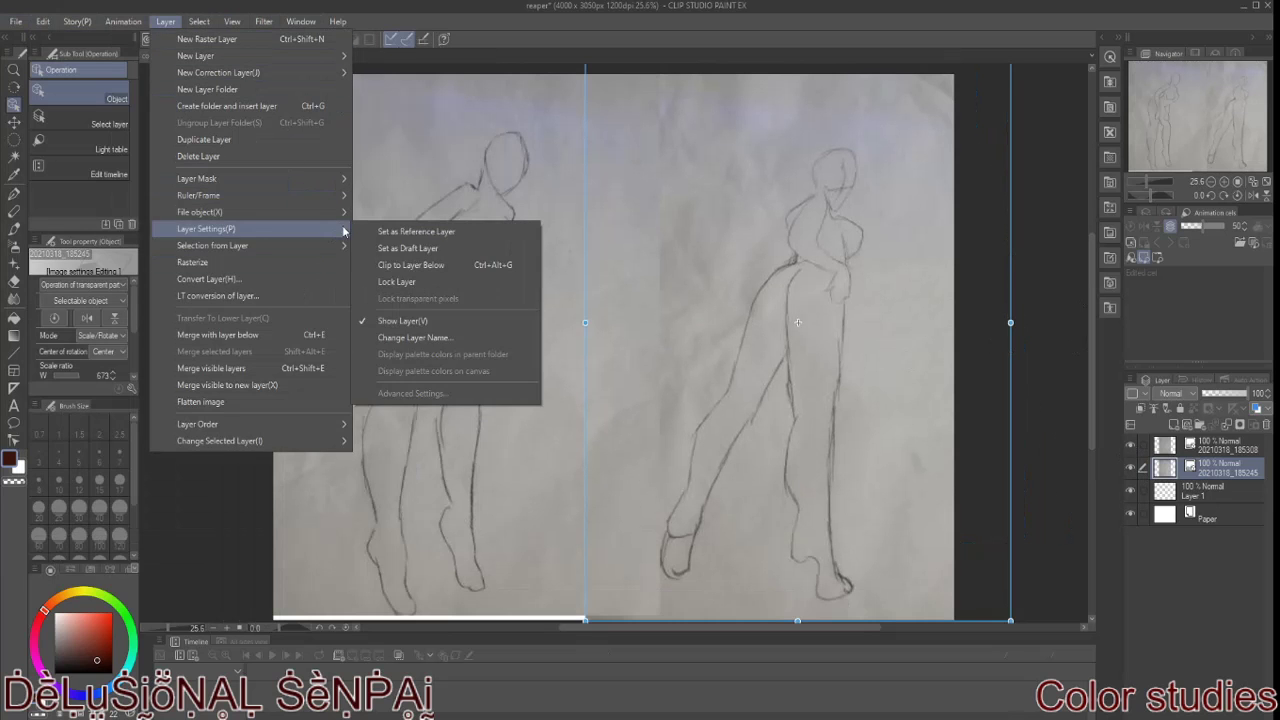
click(402, 285)
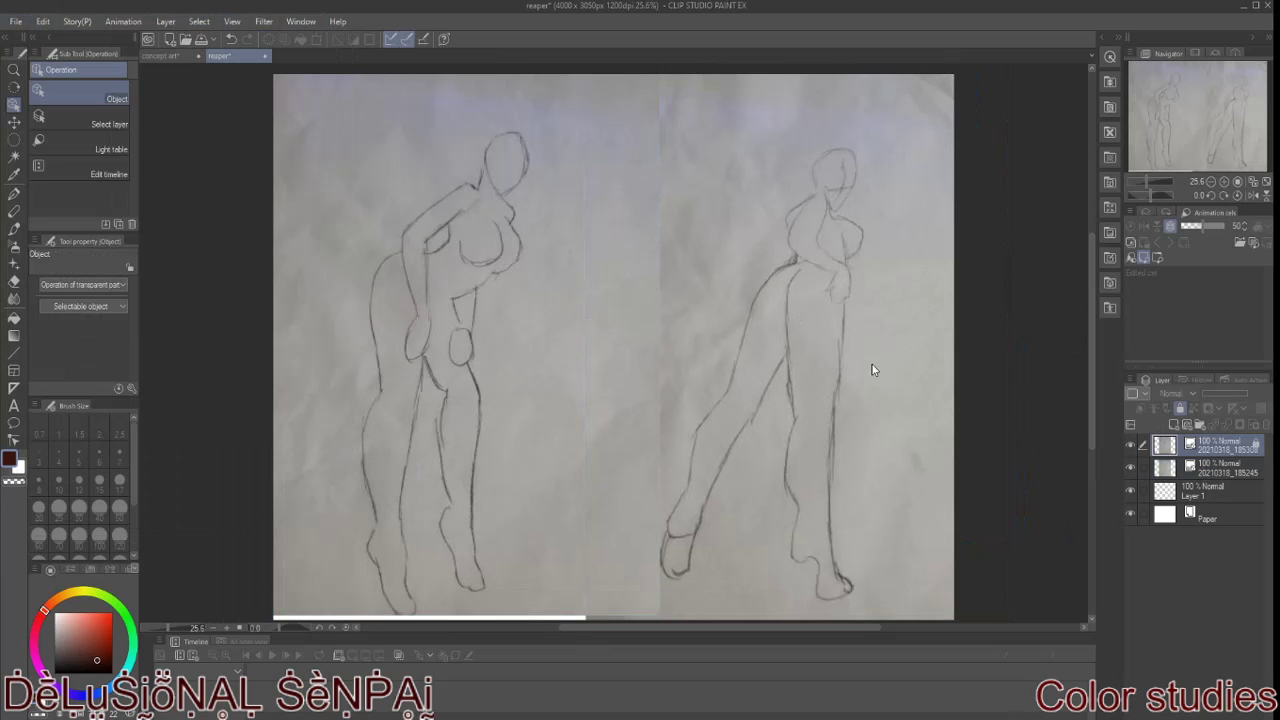
click(43, 21)
click(384, 505)
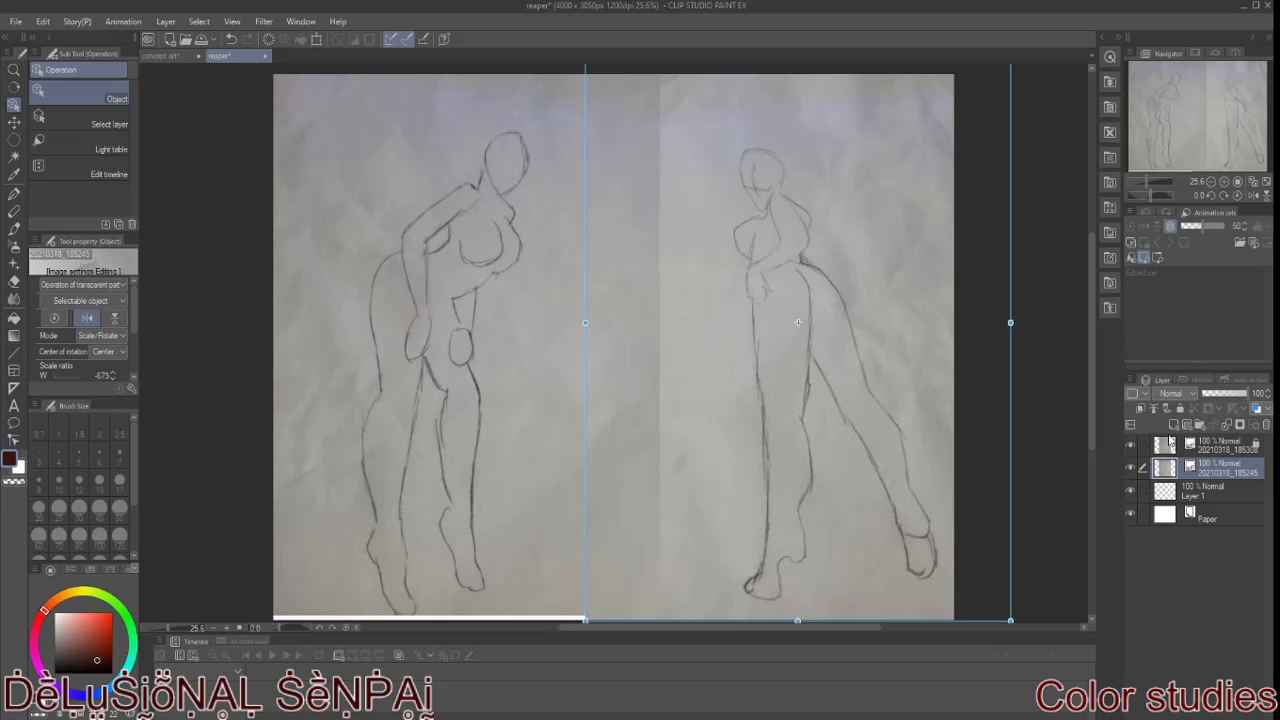
Step: Shift the photos right, leaving white space at the left edge
click(43, 21)
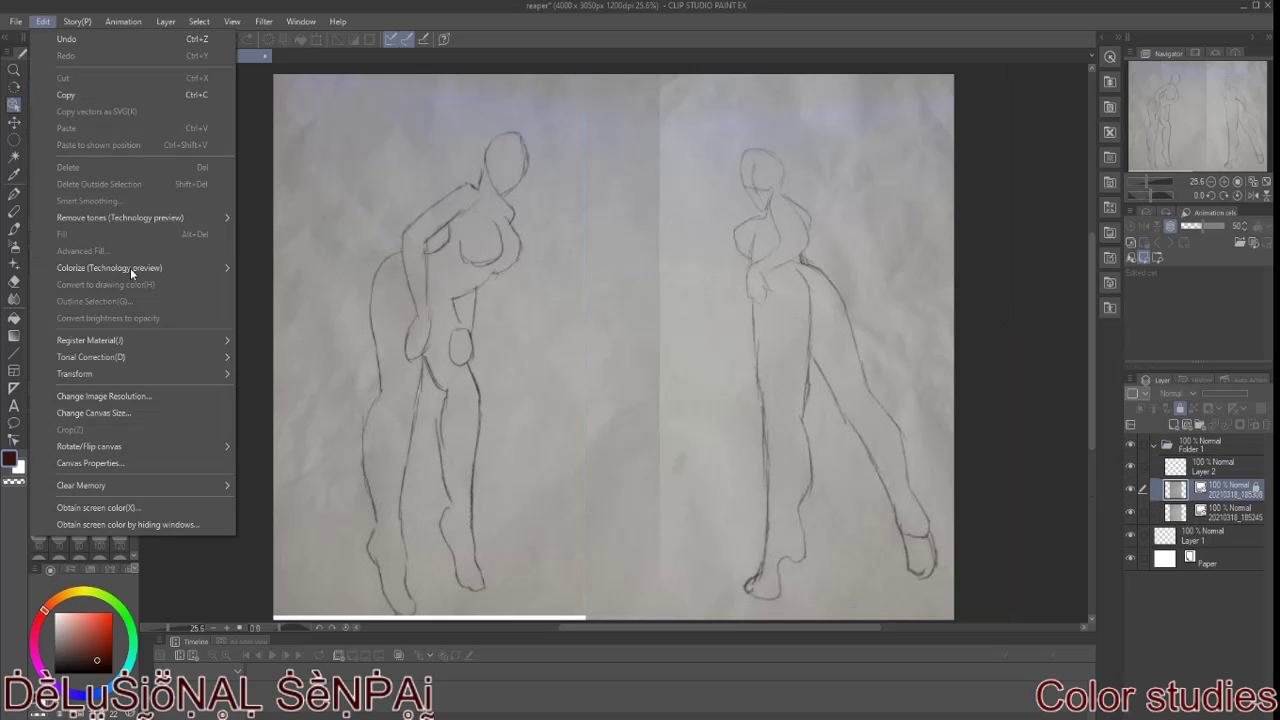
click(97, 206)
drag(371, 275, 486, 280)
Step: On Layer 2, trace the left figure's shoulder, arm, hand, chest, waist and hip
click(1218, 466)
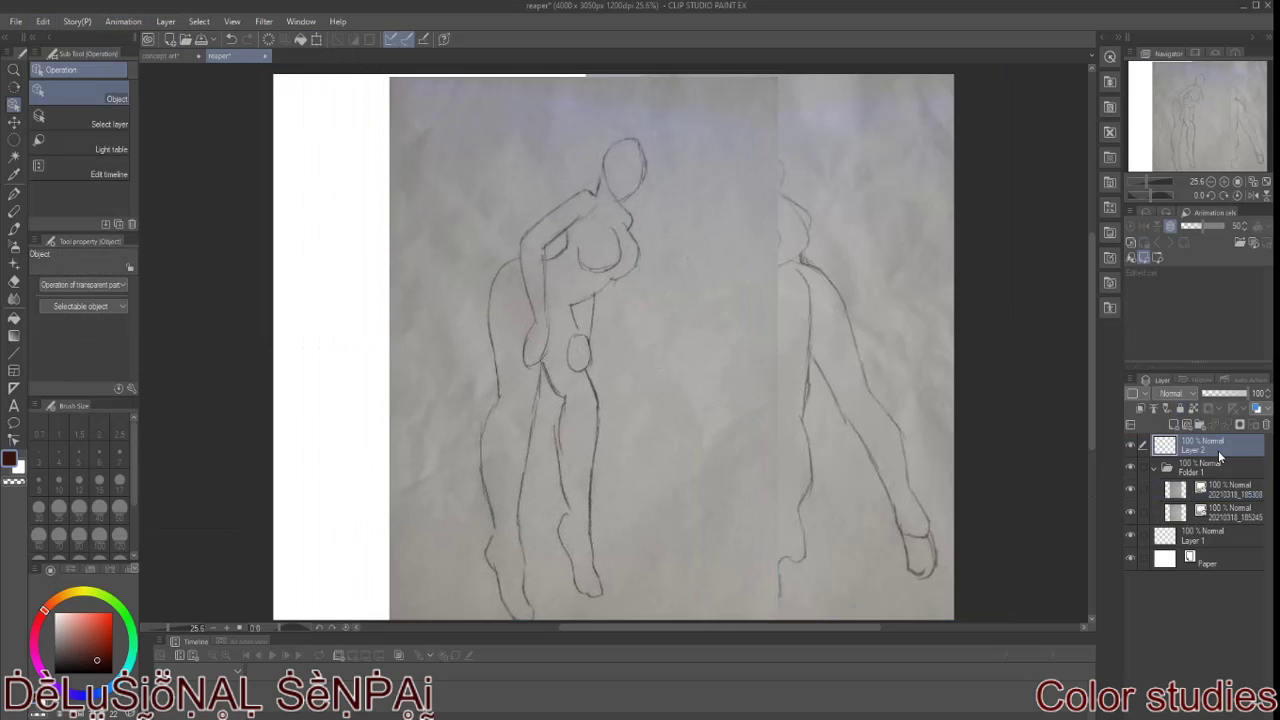
key(p)
mouse_move(600, 174)
mouse_down()
mouse_move(520, 240)
mouse_move(532, 330)
mouse_up()
drag(572, 228, 548, 252)
drag(530, 322, 540, 365)
mouse_move(568, 242)
mouse_down()
mouse_move(544, 260)
mouse_move(620, 272)
mouse_up()
drag(620, 200, 636, 280)
mouse_move(634, 272)
mouse_down()
mouse_move(597, 290)
mouse_move(572, 345)
mouse_up()
drag(522, 257, 488, 308)
Step: Trace the left figure's left and right legs down to the feet
mouse_move(491, 402)
mouse_down()
mouse_move(512, 616)
mouse_move(538, 618)
mouse_up()
mouse_move(544, 360)
mouse_down()
mouse_move(524, 484)
mouse_move(528, 608)
mouse_up()
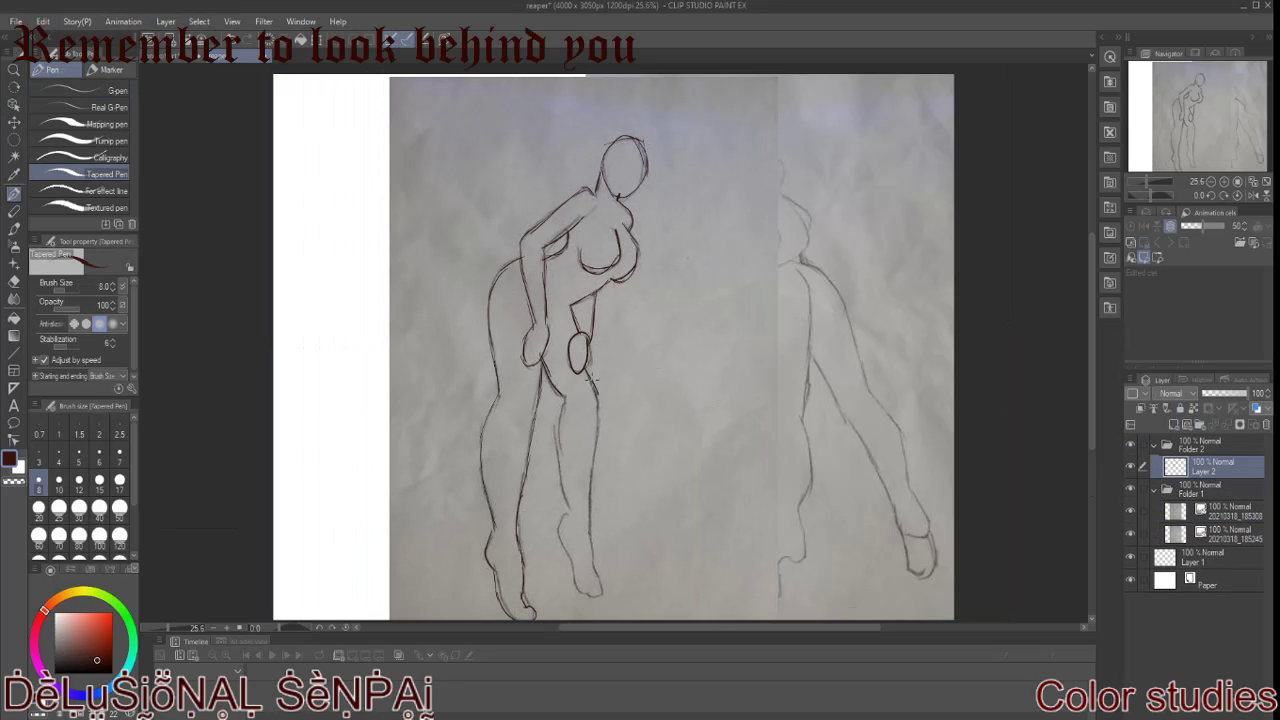
mouse_move(558, 394)
mouse_down()
mouse_move(568, 552)
mouse_move(604, 592)
mouse_up()
drag(597, 398, 600, 584)
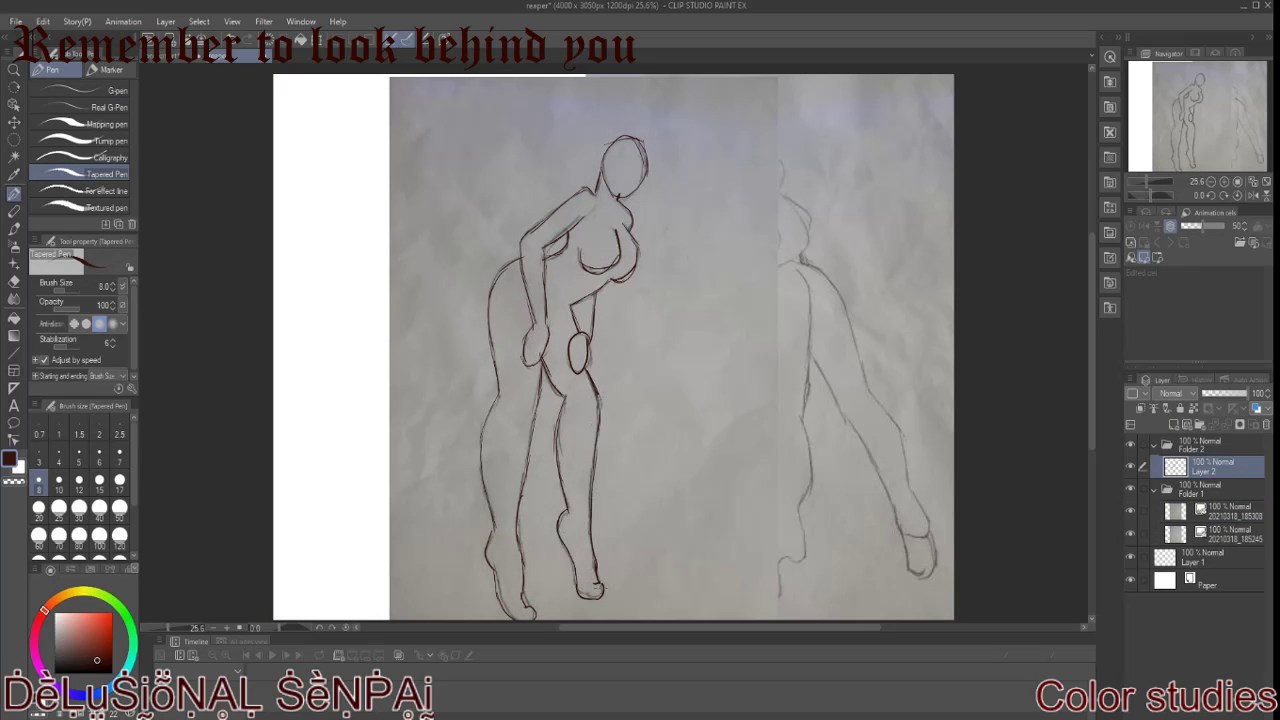
Step: Hide the first reference photo and move the second photo left and up
click(1130, 511)
click(1210, 533)
key(o)
drag(850, 410, 772, 377)
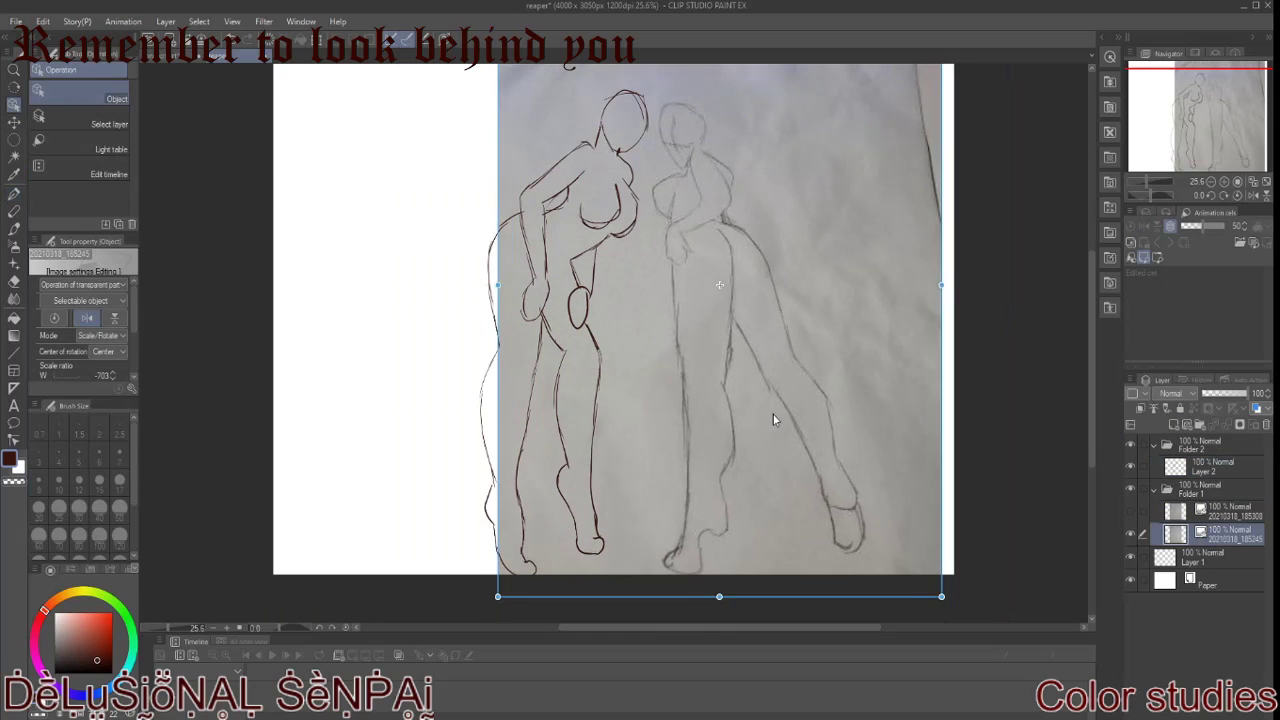
scroll(1092, 442, up, 2)
Step: On a new Layer 3, trace the right figure's neck, shoulder, chest and legs
click(1165, 424)
click(13, 195)
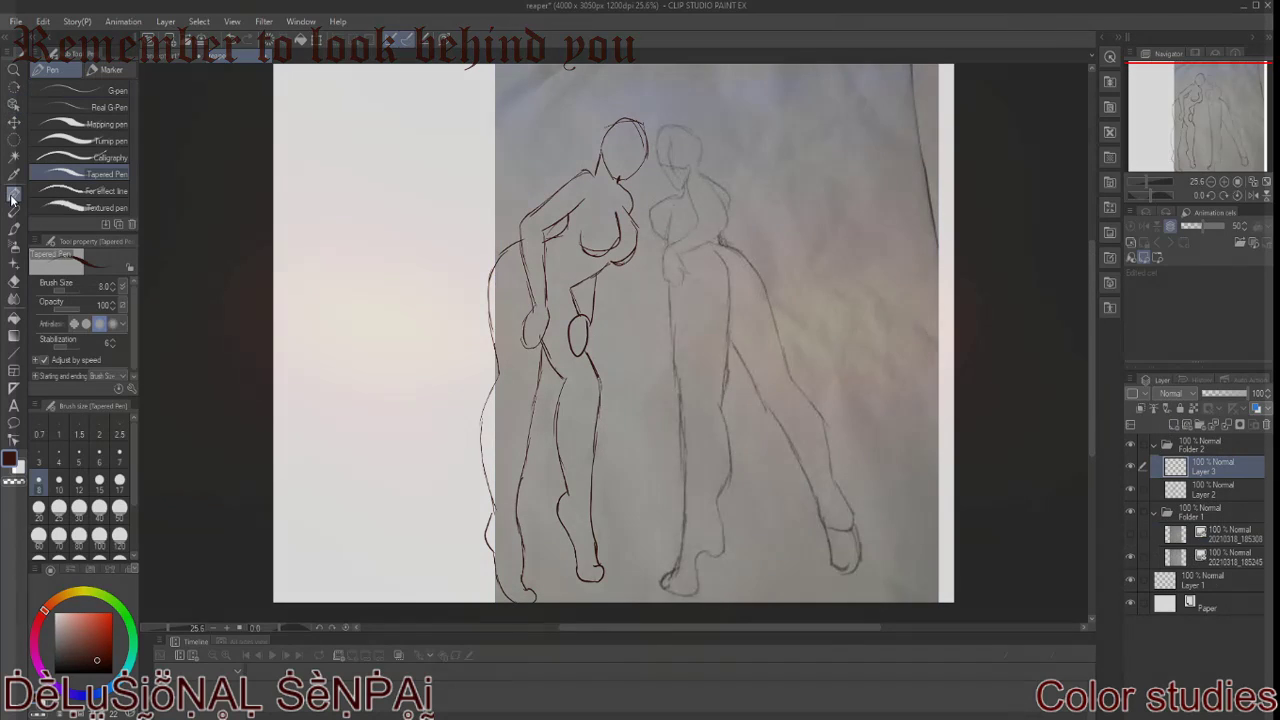
drag(667, 183, 731, 222)
drag(684, 183, 666, 198)
mouse_move(705, 592)
mouse_down()
mouse_move(725, 252)
mouse_move(855, 525)
mouse_up()
drag(730, 338, 850, 578)
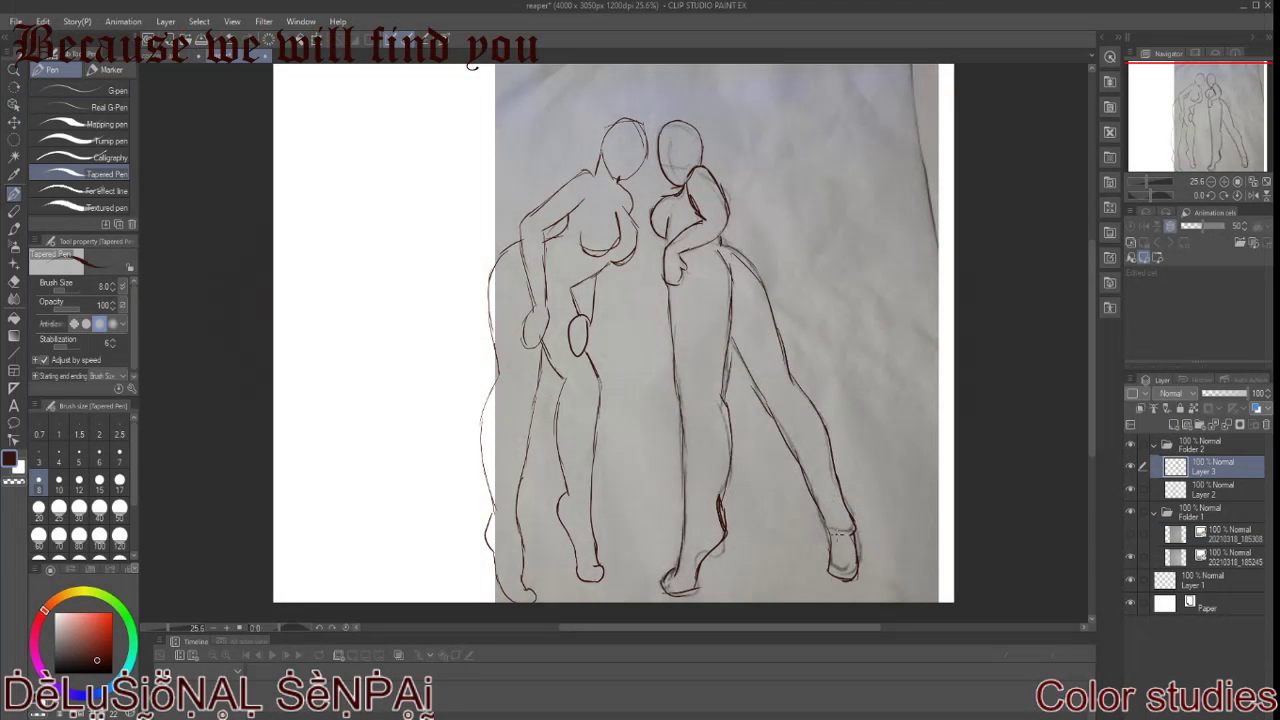
Step: Hide the reference photo and add a new empty Layer 4
key(ctrl+shift+n)
click(1130, 555)
click(1232, 562)
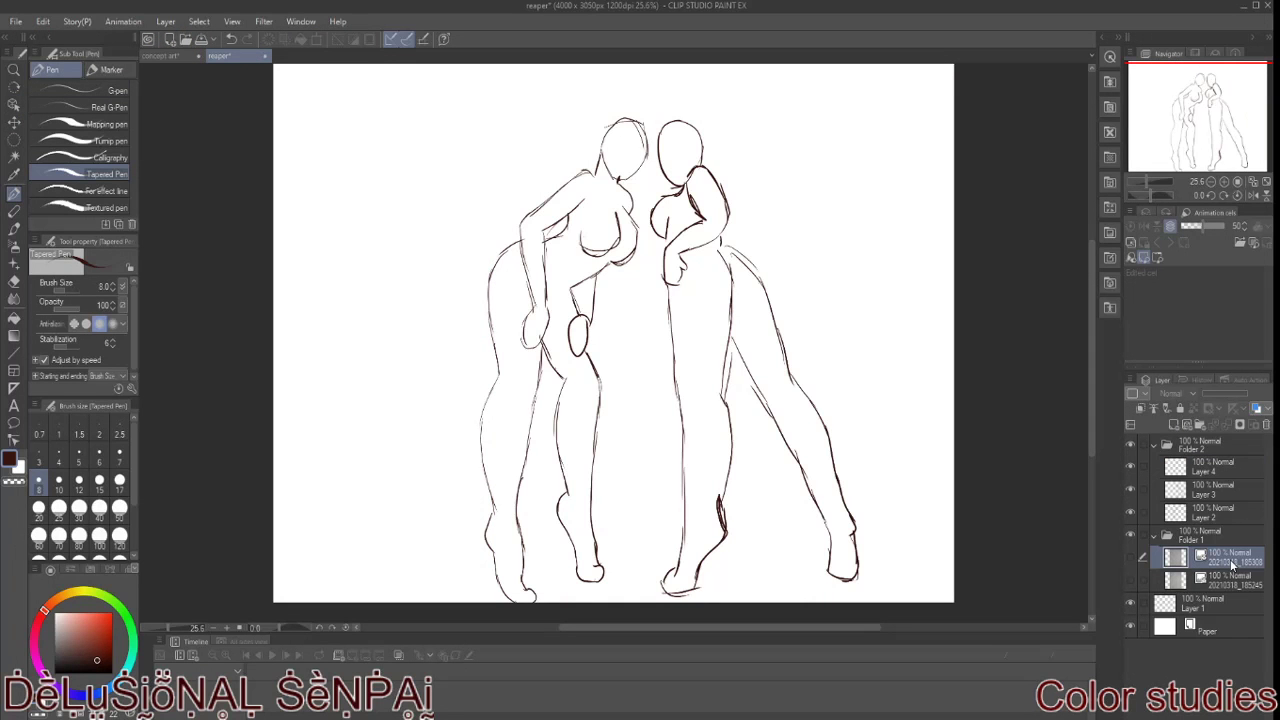
Step: Move both traced figures left, the left one about 180 px, side by side
click(1212, 490)
key(o)
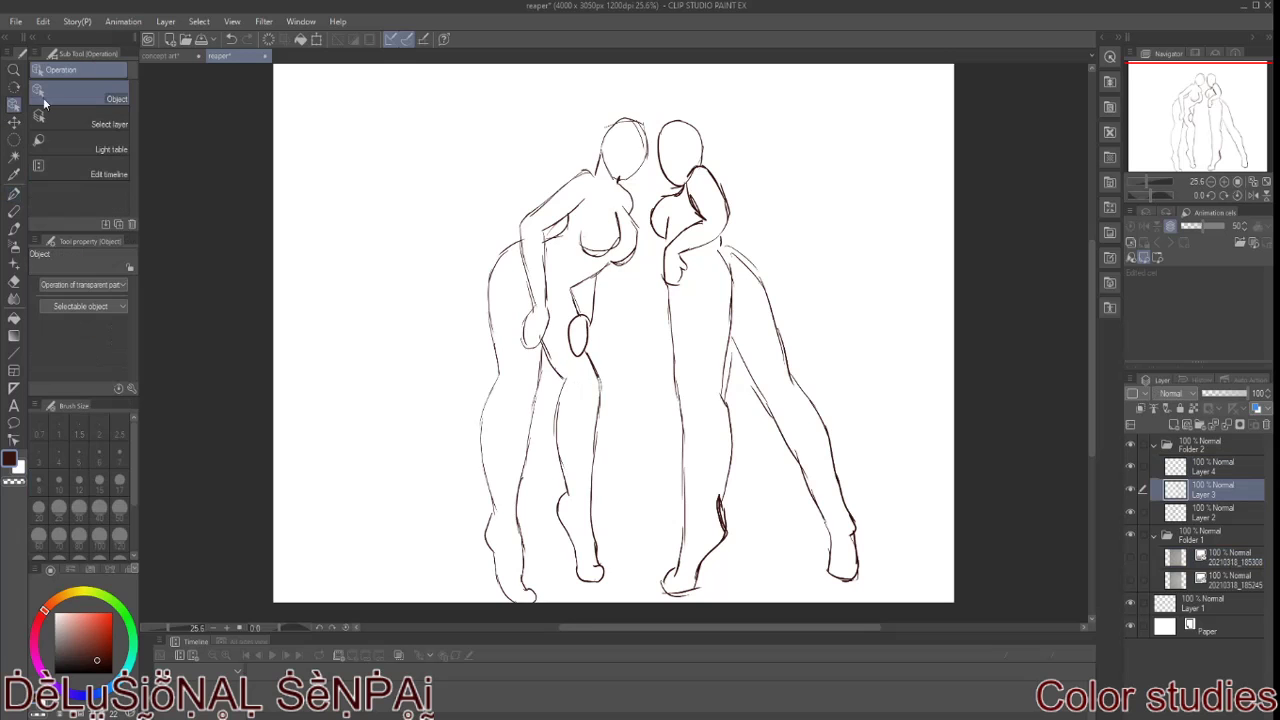
drag(570, 330, 390, 330)
mouse_move(733, 283)
mouse_down()
mouse_move(550, 276)
mouse_move(575, 298)
mouse_up()
drag(366, 313, 365, 338)
Step: Import photo 20210318_184835, scale it up and place it at the canvas's right
click(16, 21)
mouse_move(43, 312)
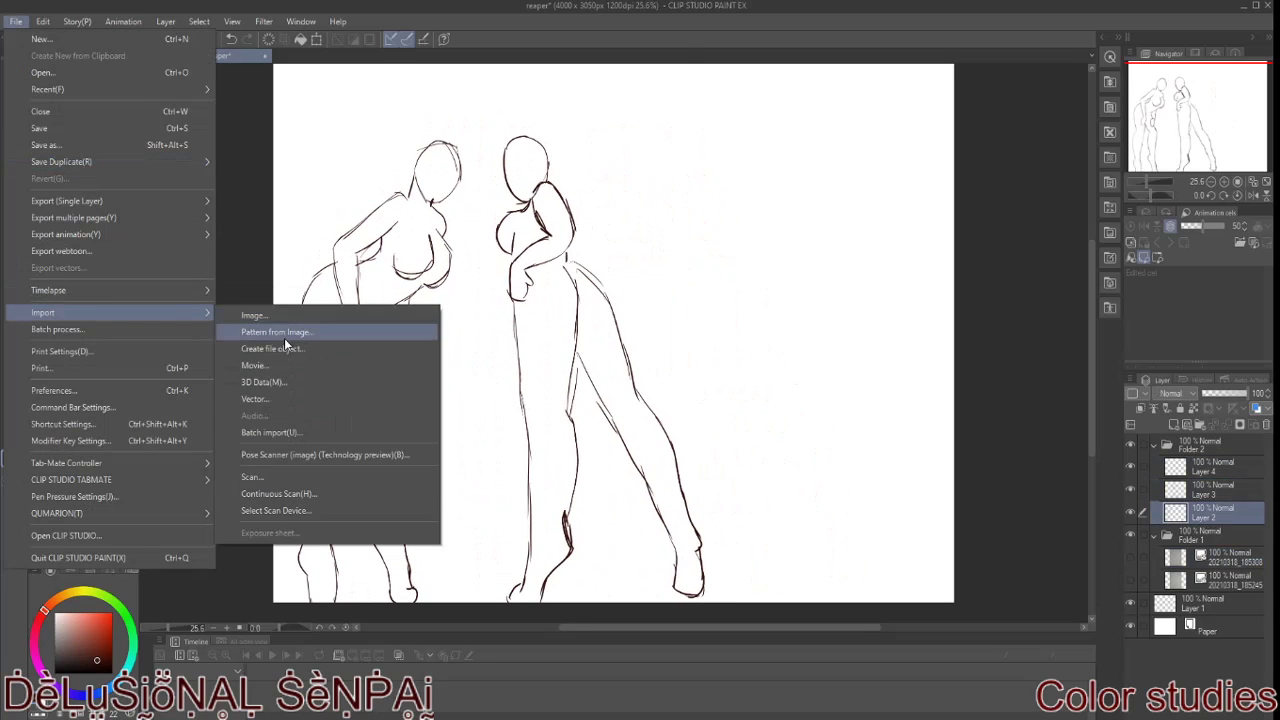
click(273, 315)
double_click(624, 268)
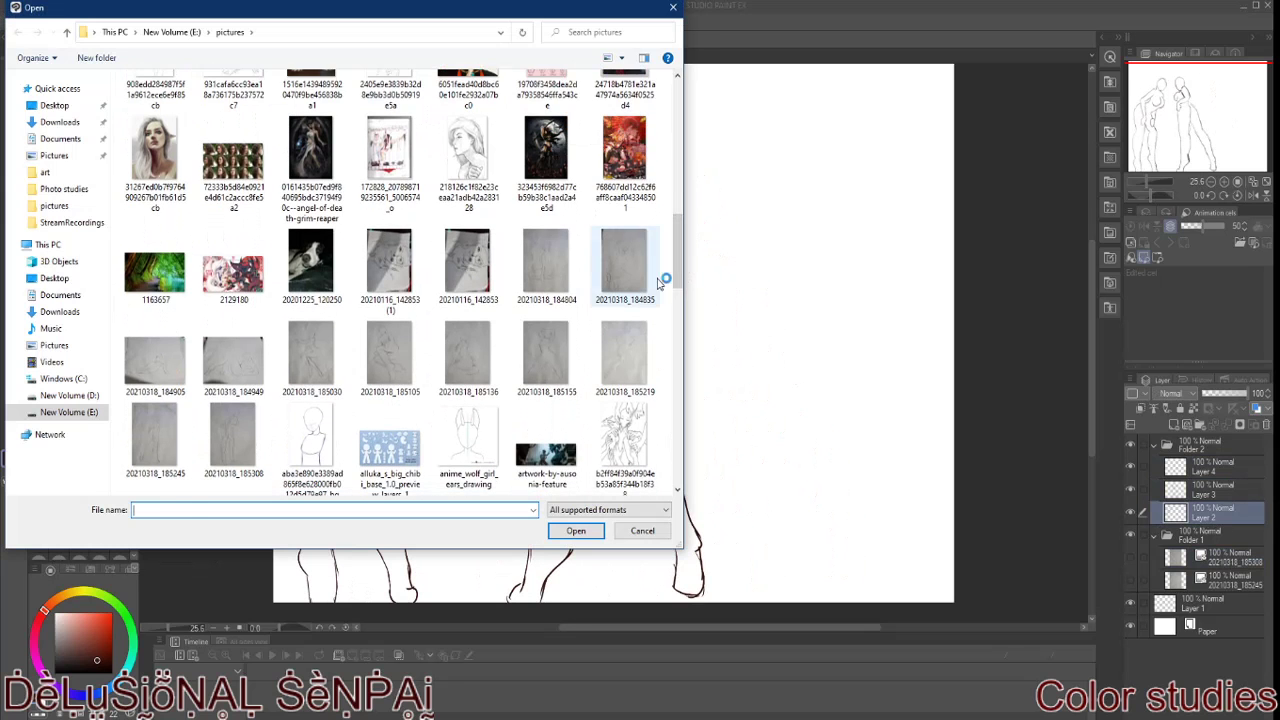
mouse_move(904, 454)
mouse_down()
mouse_move(934, 407)
mouse_move(890, 410)
mouse_move(891, 440)
mouse_up()
drag(1210, 512, 1210, 562)
click(1219, 471)
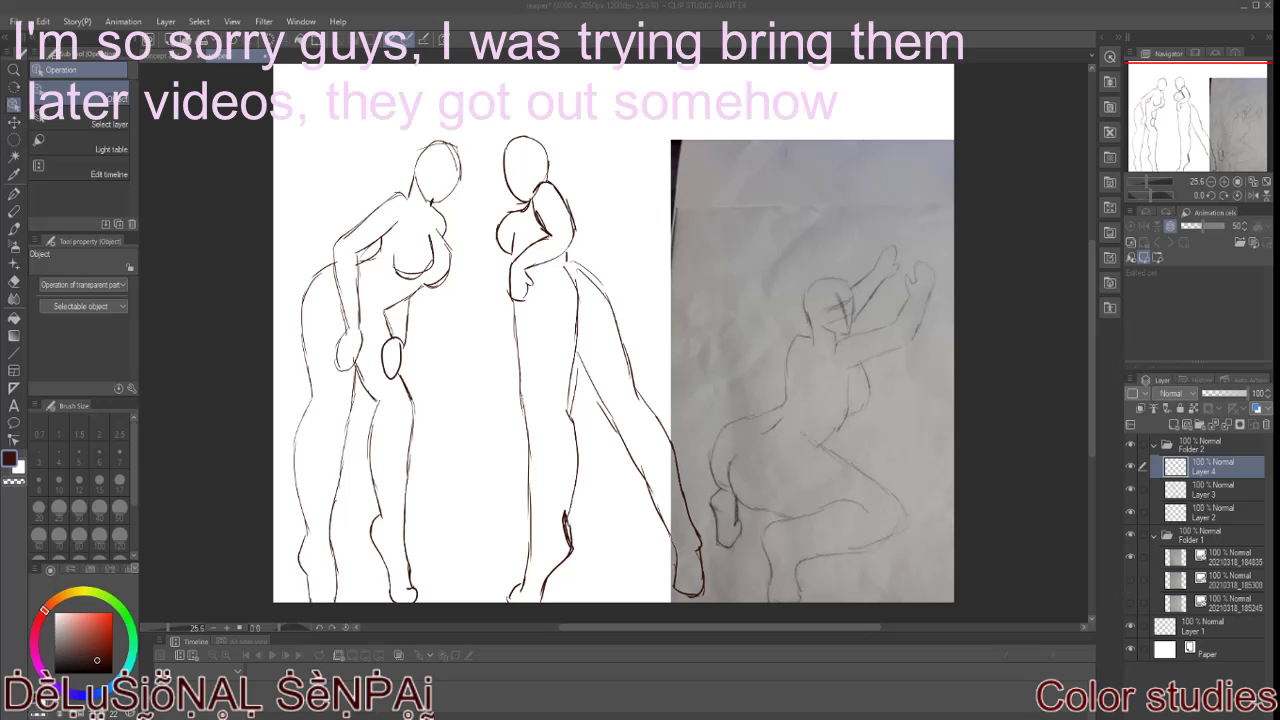
Step: Trace the crouching figure's head, back, hip, shin, thigh, torso and raised arm
click(14, 193)
mouse_move(806, 316)
mouse_down()
mouse_move(853, 318)
mouse_move(745, 418)
mouse_move(712, 488)
mouse_up()
drag(750, 448, 783, 515)
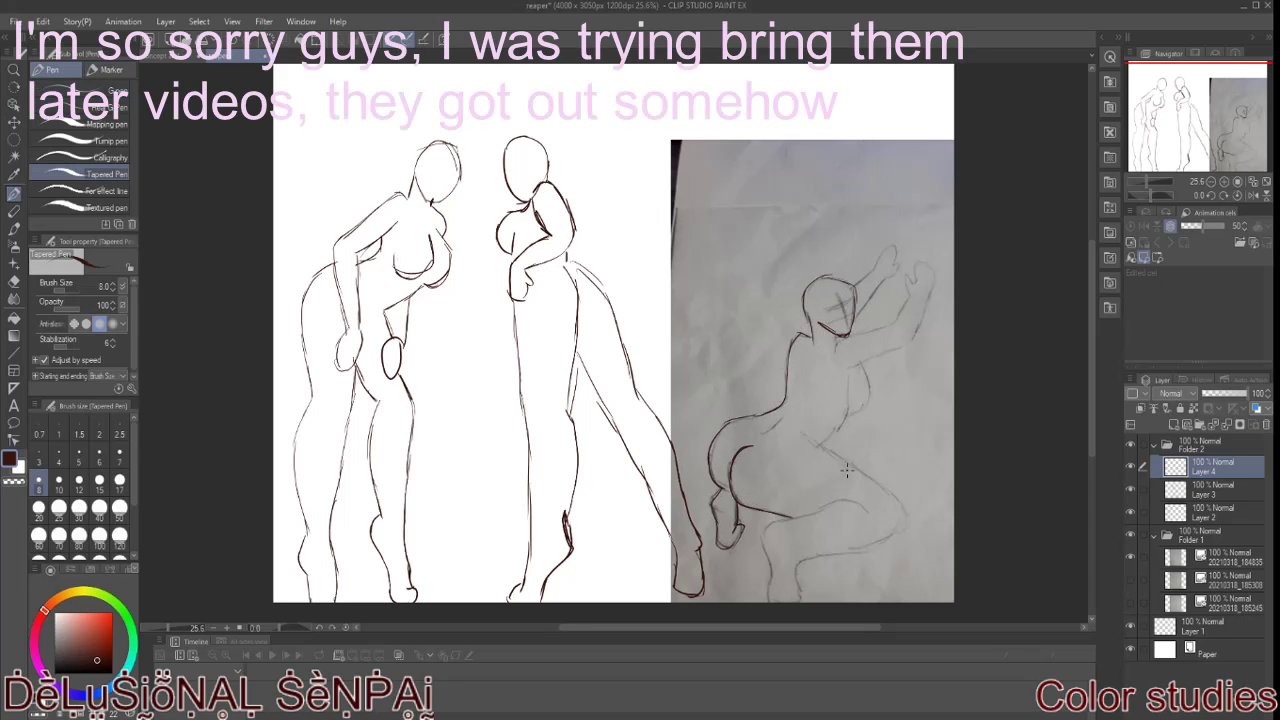
drag(812, 508, 769, 603)
drag(794, 560, 904, 528)
drag(906, 534, 892, 498)
drag(836, 456, 898, 500)
drag(820, 452, 852, 410)
Step: Refine the raised arm and torso strokes, then hide the crouching-pose photo
mouse_move(836, 342)
mouse_down()
mouse_move(910, 272)
mouse_move(916, 342)
mouse_move(856, 364)
mouse_up()
drag(898, 246, 852, 320)
drag(872, 364, 850, 416)
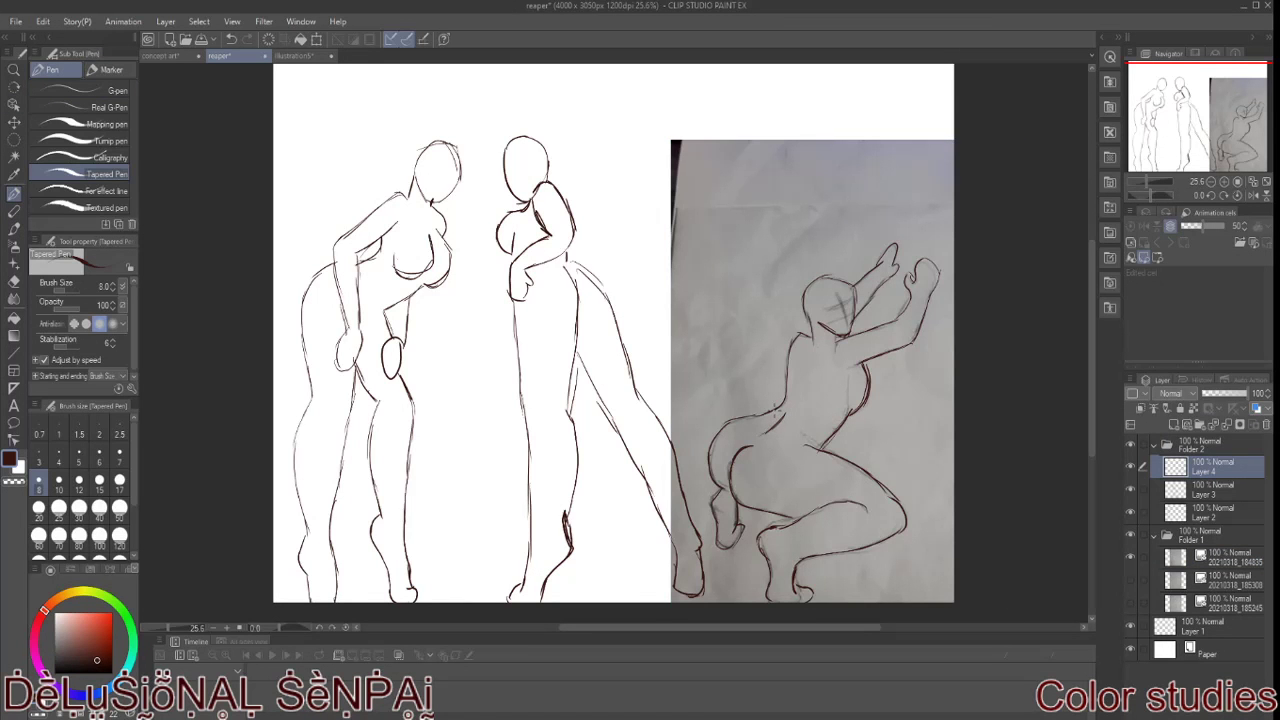
click(1129, 548)
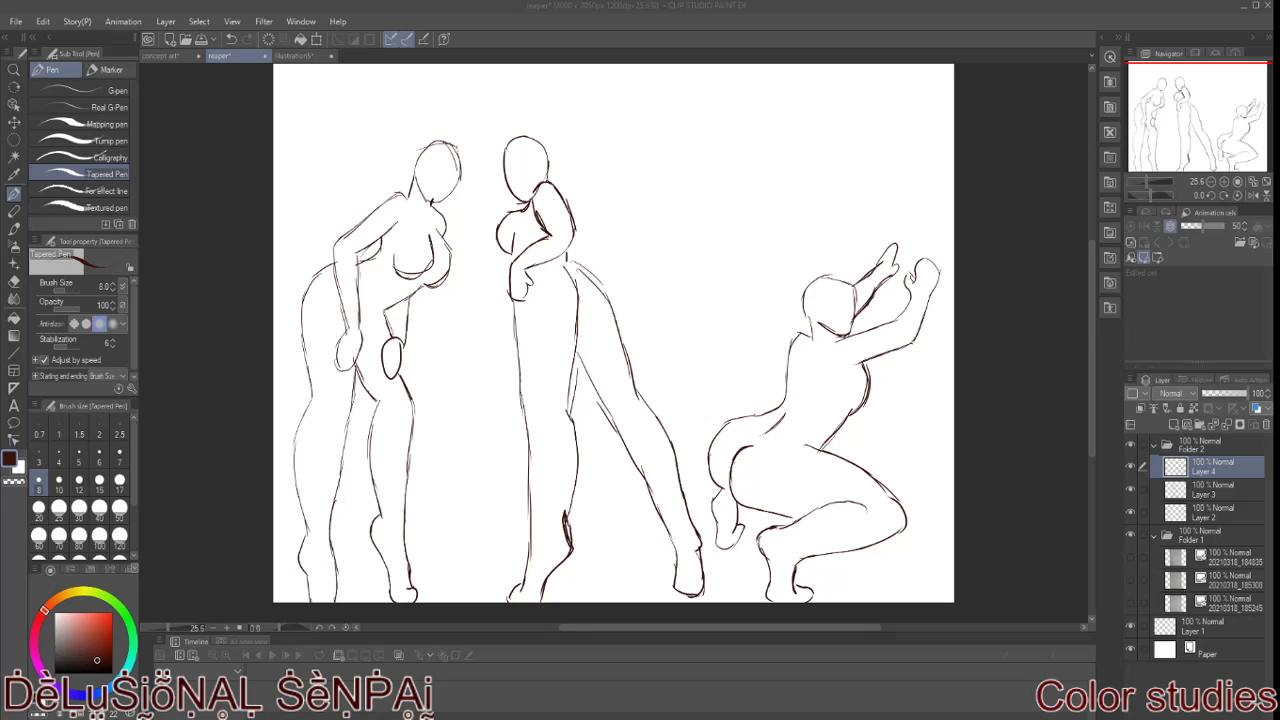
drag(906, 285, 912, 298)
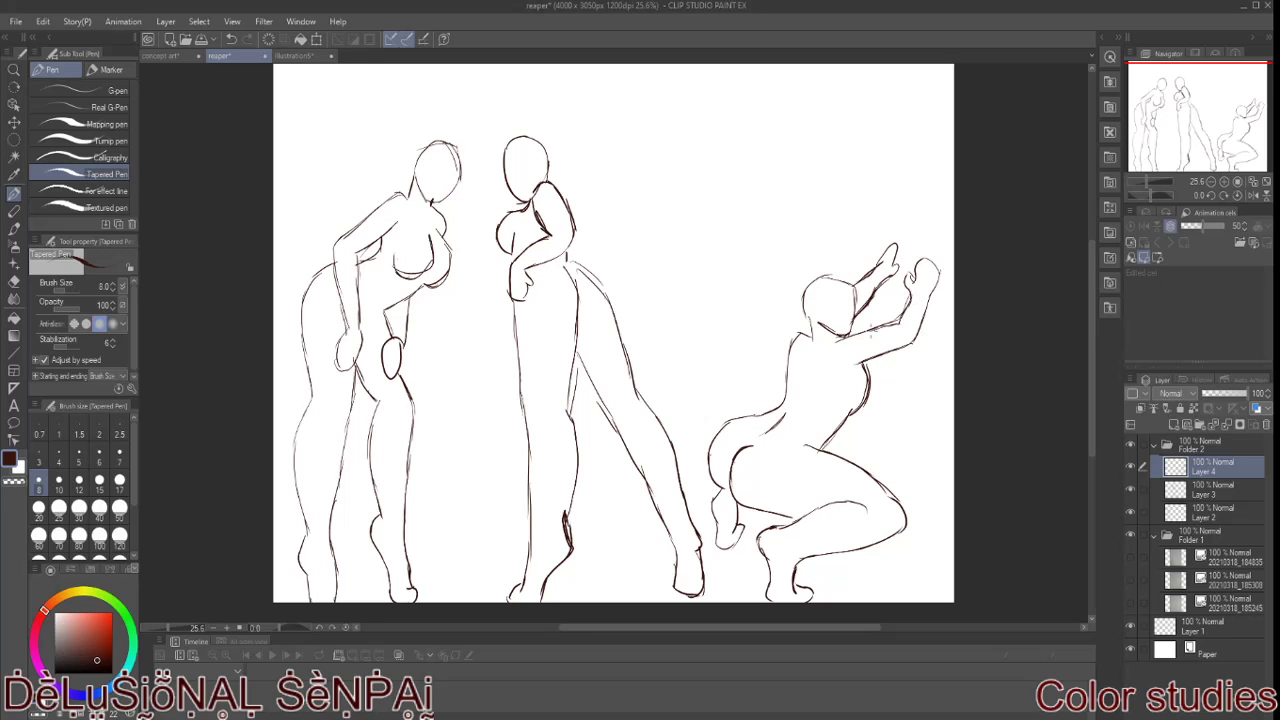
Step: Lower the crouching figure about 55 px and add a new folder with a layer
key(k)
drag(838, 398, 840, 453)
click(1194, 424)
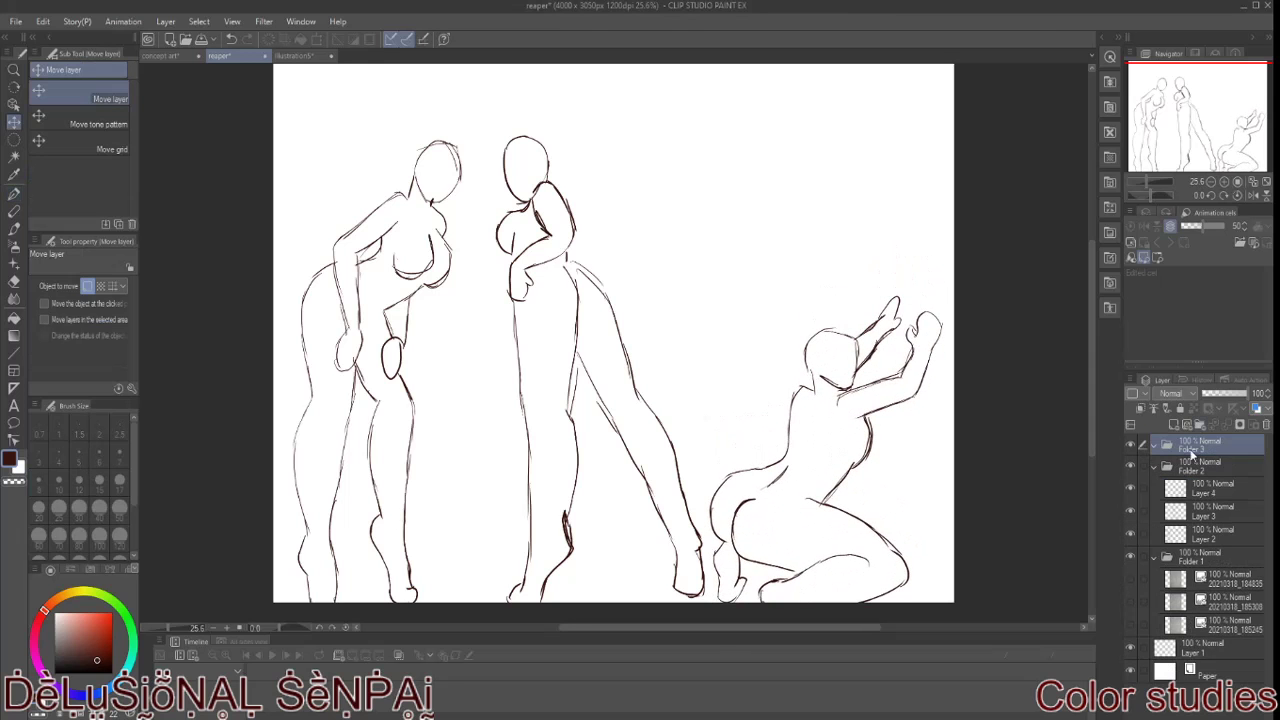
click(1174, 424)
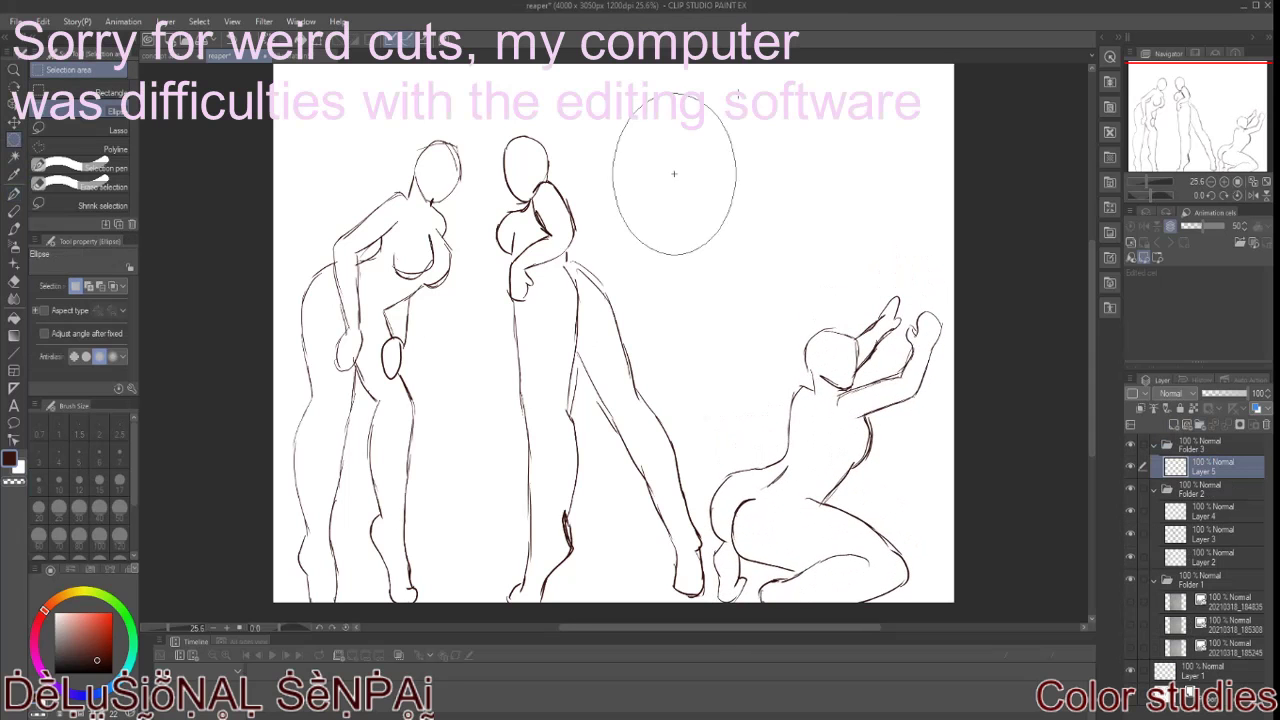
Step: Fill a large circular selection over the figures and place its folder below them
drag(368, 112, 820, 550)
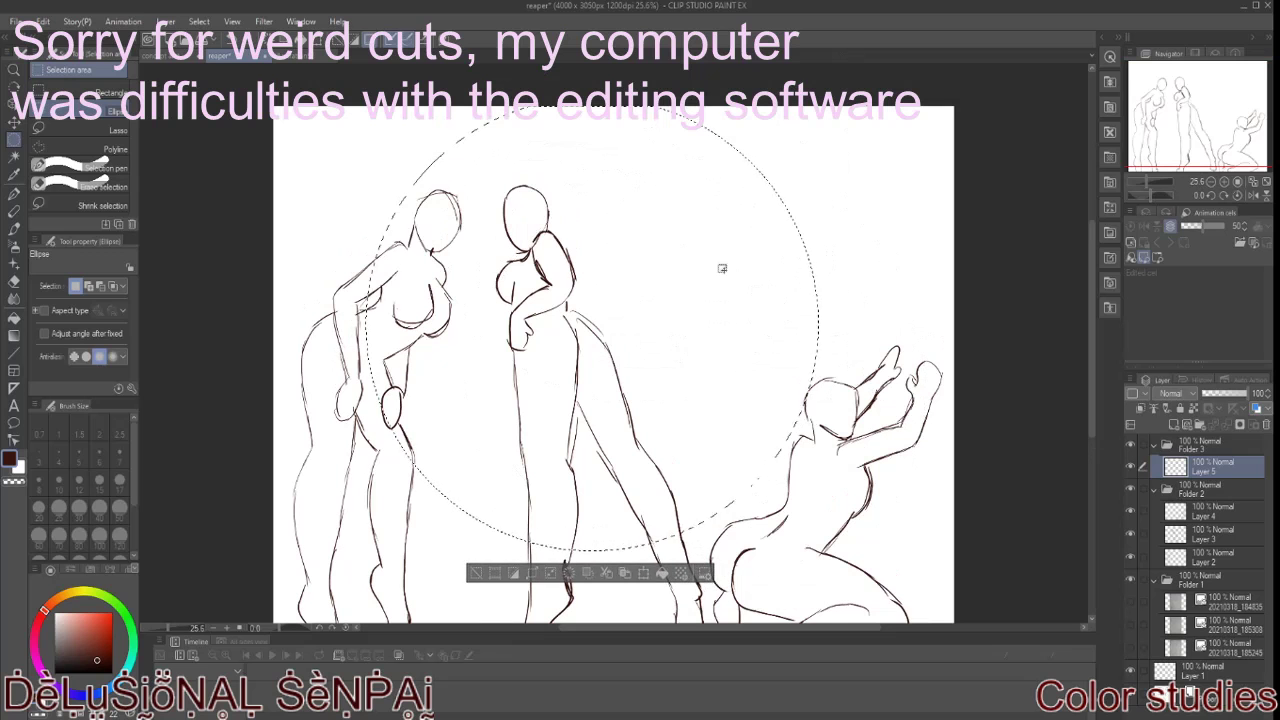
key(m)
click(665, 578)
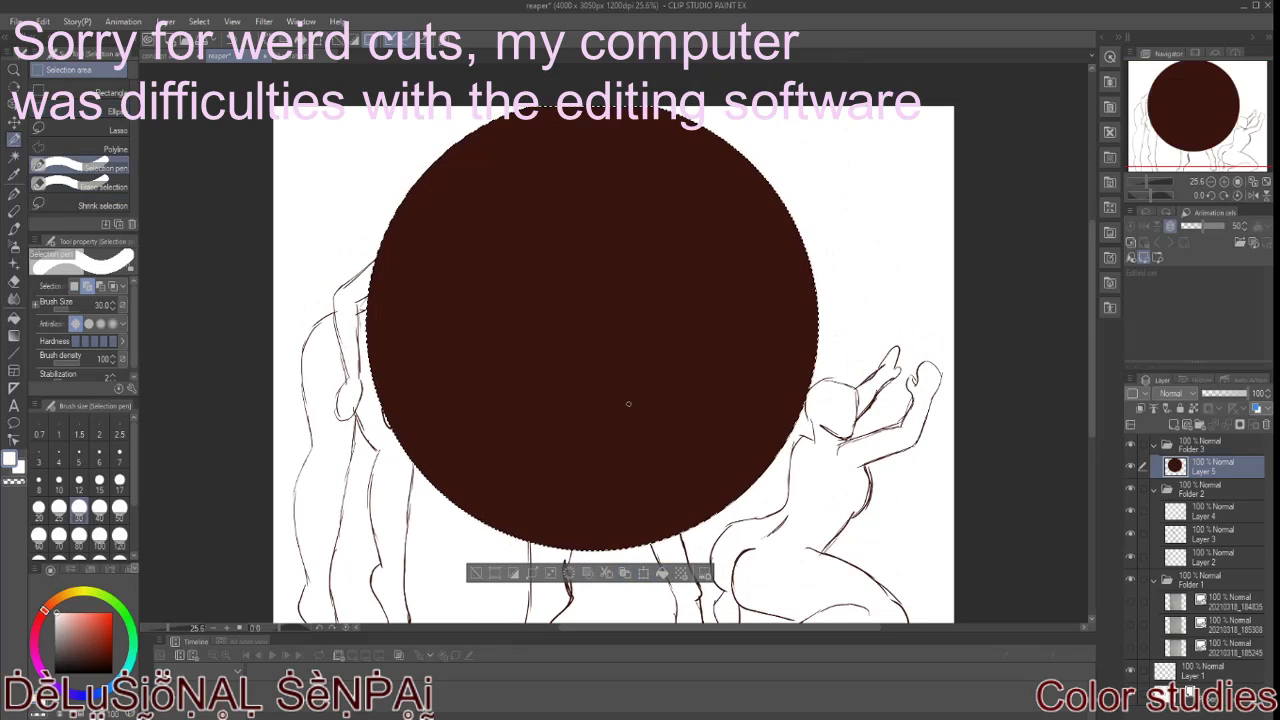
drag(1190, 444, 1215, 556)
key(k)
drag(720, 394, 749, 377)
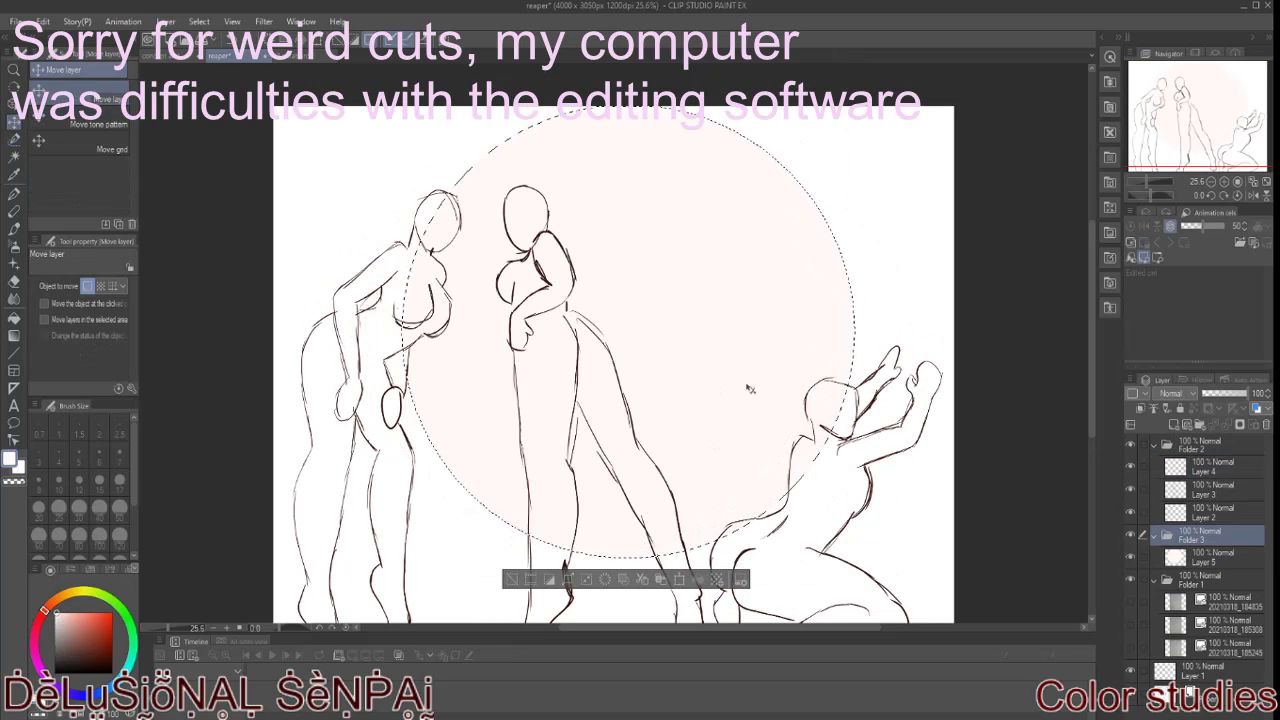
Step: Fill the circle with salmon pink and deselect it
click(199, 21)
click(230, 56)
key(ctrl+z)
key(g)
click(717, 517)
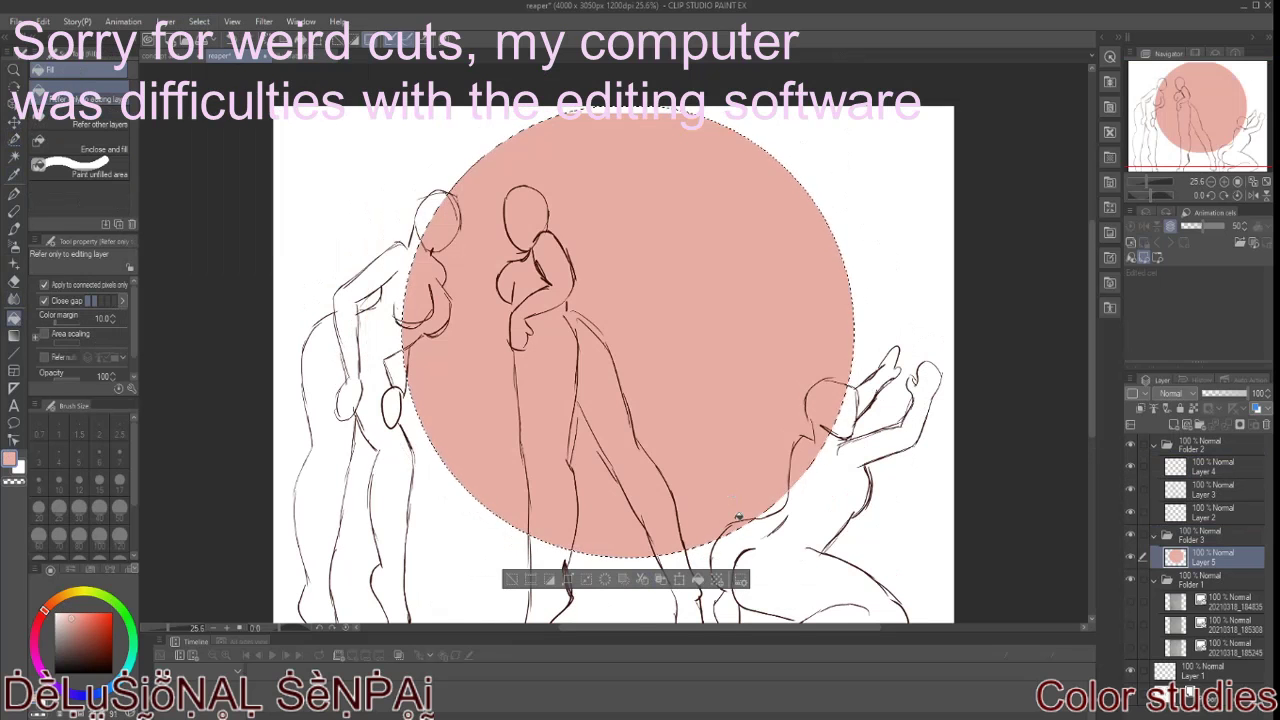
key(ctrl+d)
click(12, 197)
Step: Slide the pink circle left and cluster all three figures overlapping in front of it
key(k)
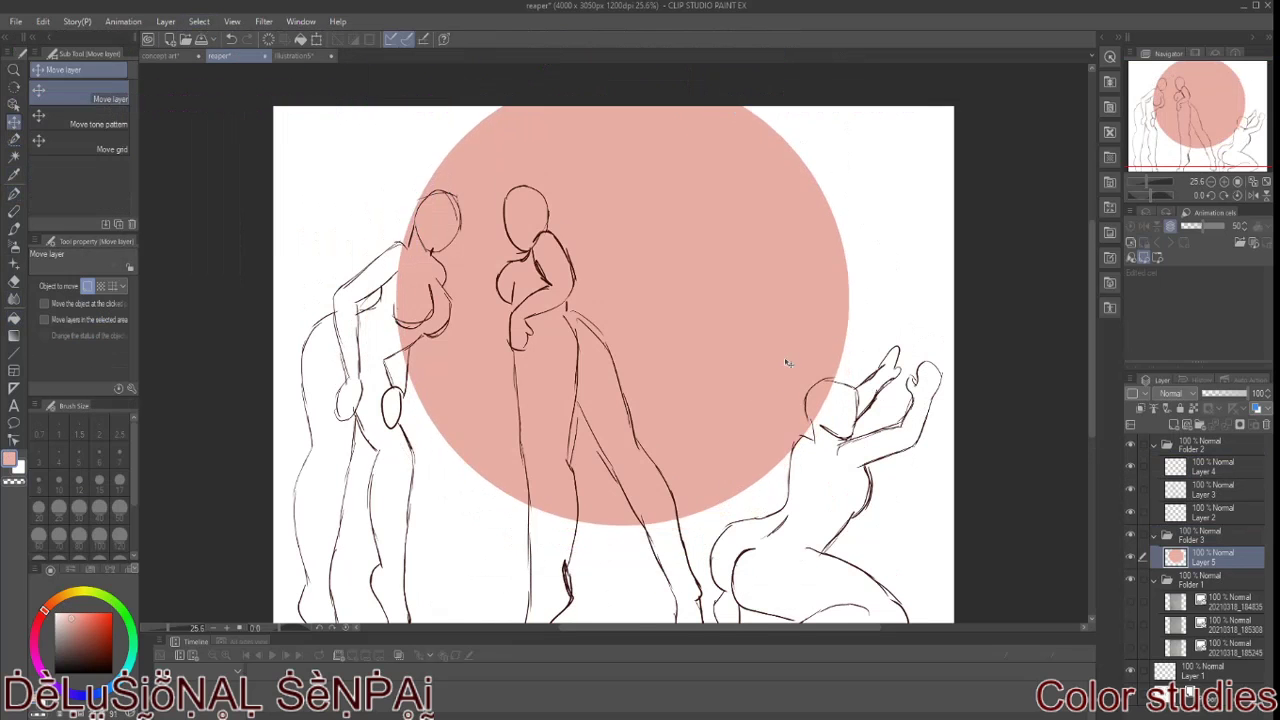
drag(771, 363, 714, 371)
mouse_move(900, 470)
mouse_down()
mouse_move(540, 425)
mouse_move(620, 410)
mouse_up()
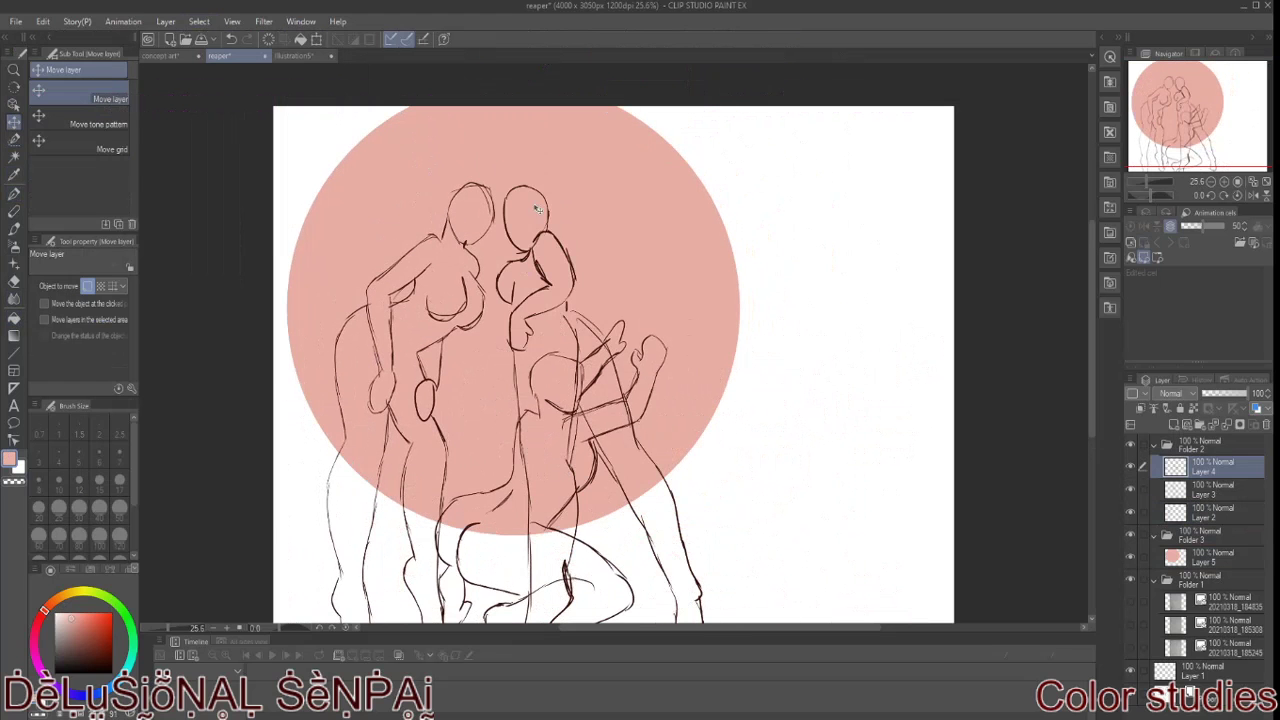
drag(520, 300, 630, 290)
mouse_move(440, 320)
mouse_down()
mouse_move(470, 300)
mouse_move(688, 357)
mouse_move(671, 348)
mouse_up()
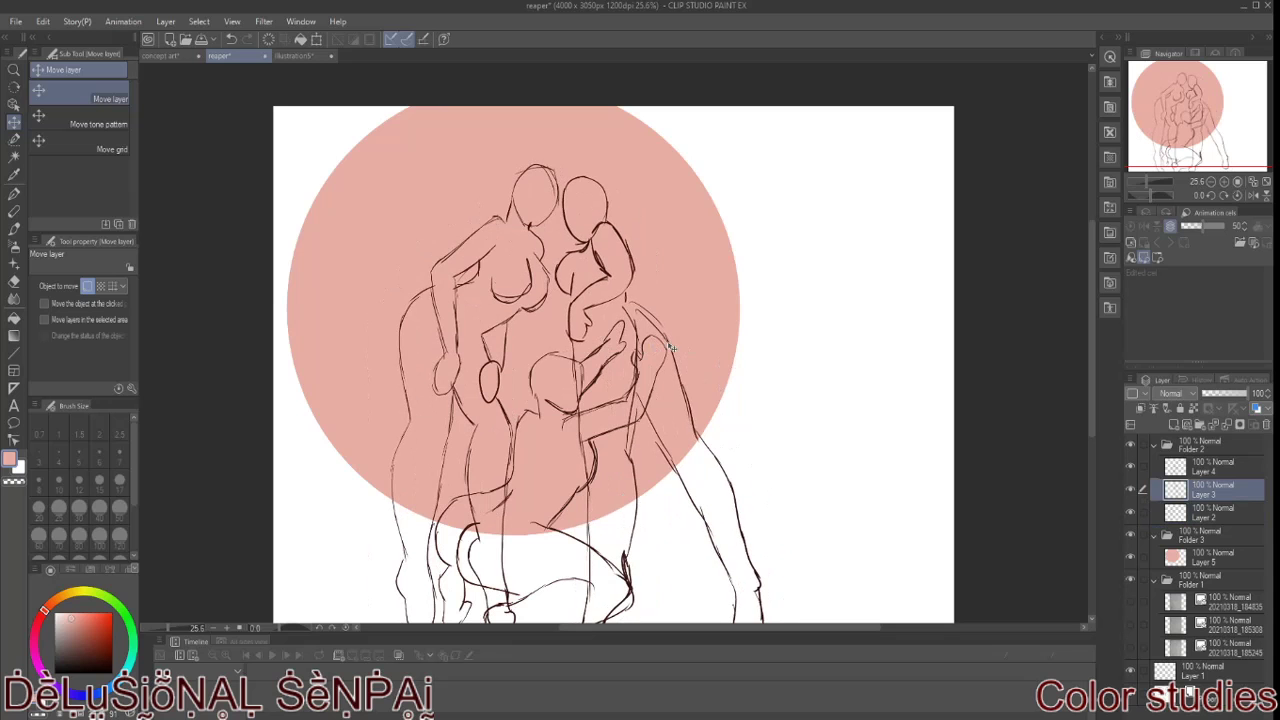
Step: Move Layer 5's pink circle about 140 px right and shift the three figures right to match
click(1205, 563)
mouse_move(736, 308)
mouse_down()
mouse_move(820, 308)
mouse_move(854, 334)
mouse_up()
drag(712, 432, 802, 428)
drag(640, 330, 730, 325)
drag(560, 400, 650, 390)
Step: Erase overlapping lines on Layer 4, Layer 2 and the layer above with an 80-size eraser
click(1232, 494)
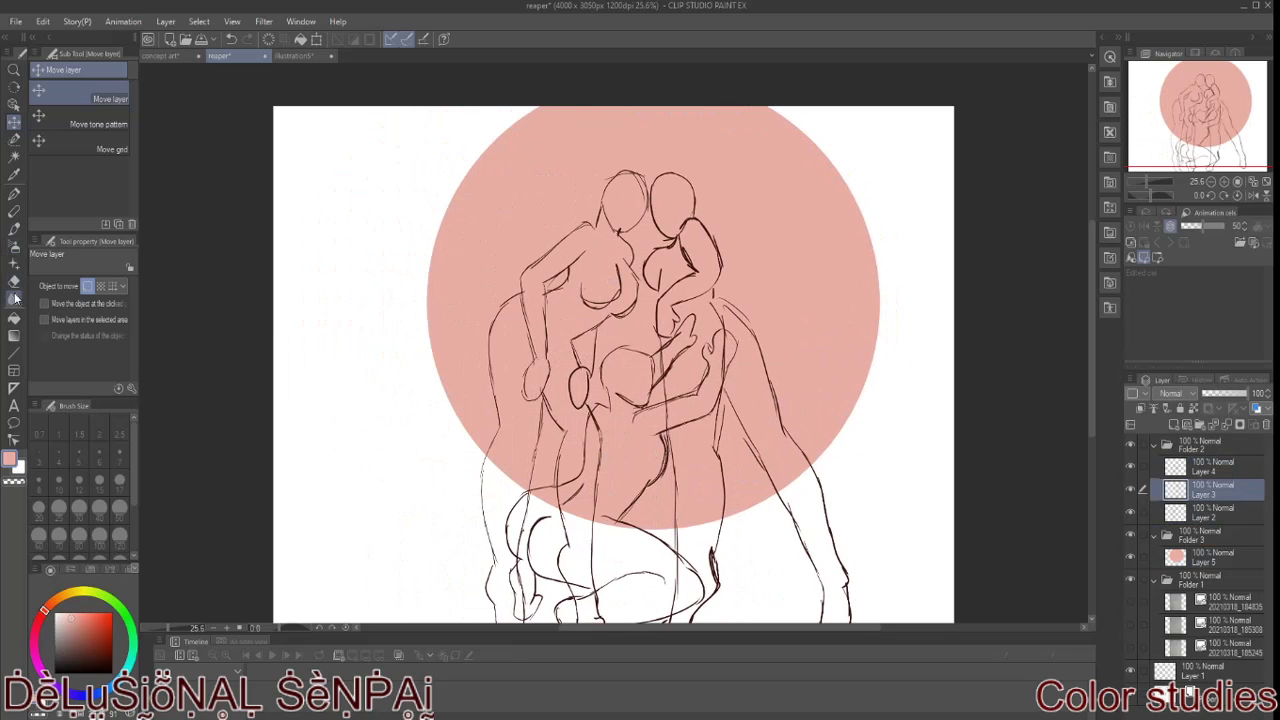
click(1215, 467)
key(e)
drag(732, 335, 681, 425)
click(79, 534)
drag(688, 318, 668, 380)
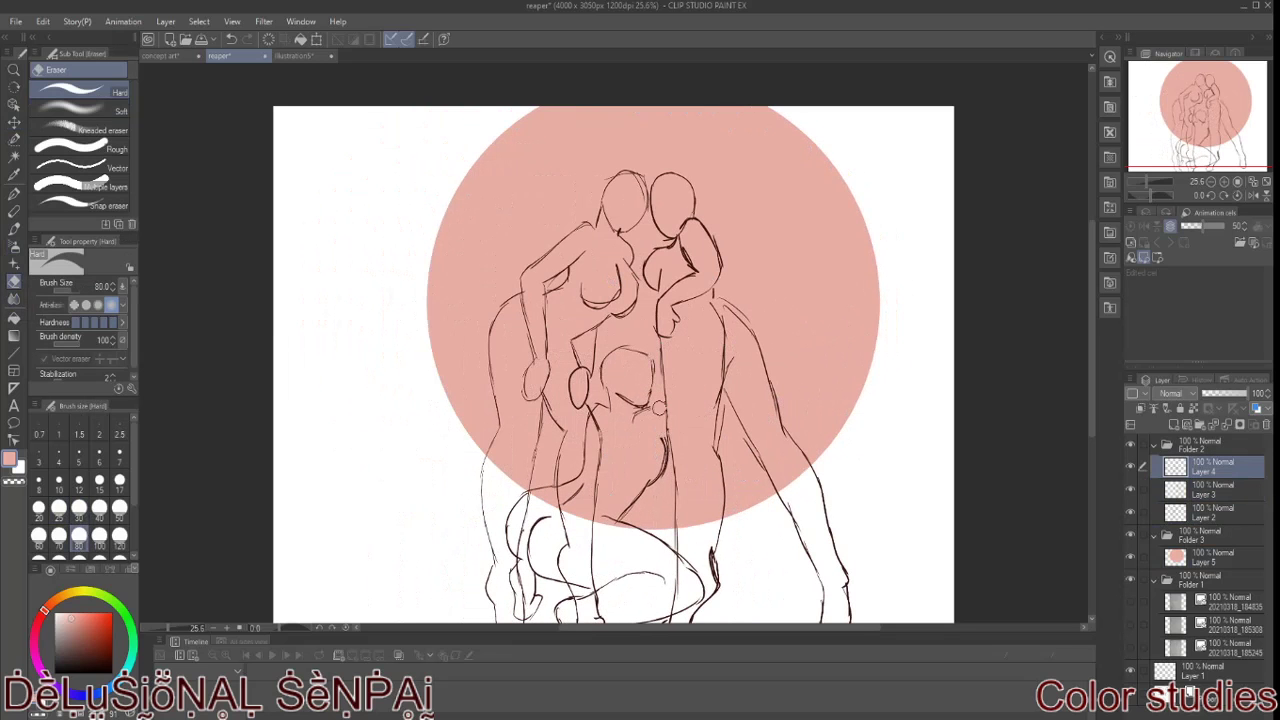
key(alt+bracketleft)
key(alt+bracketleft)
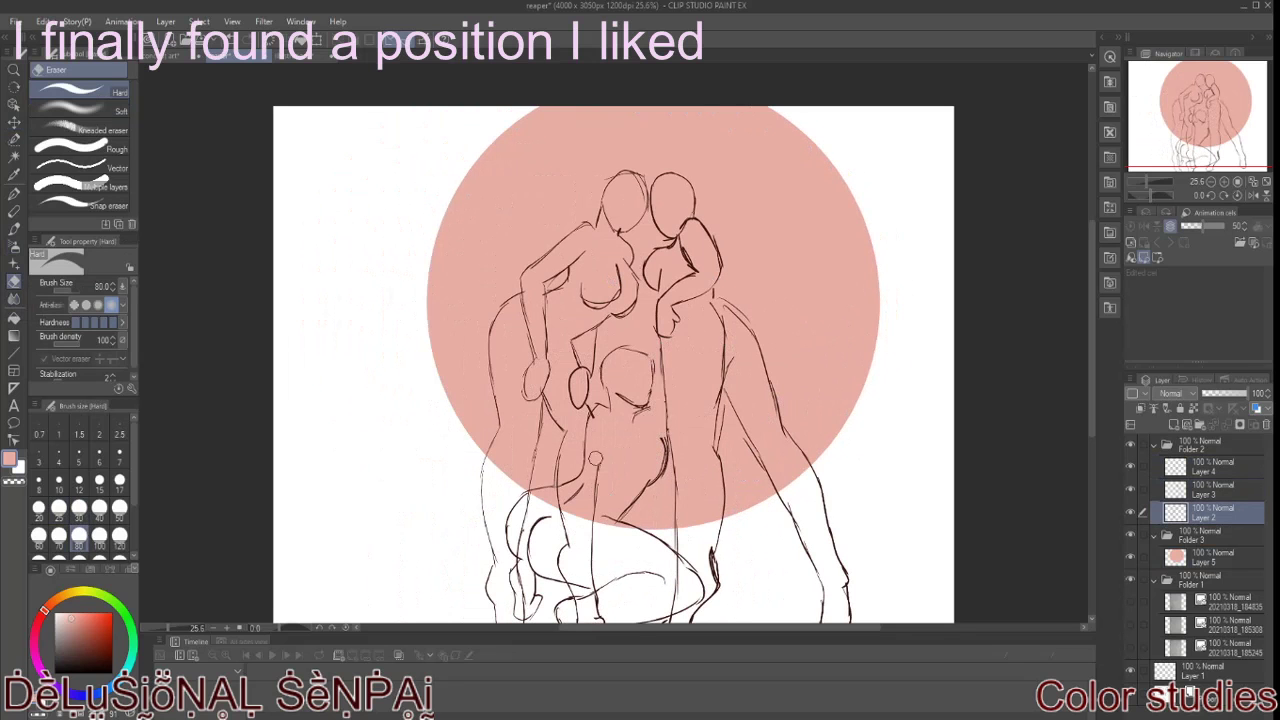
drag(556, 490, 522, 611)
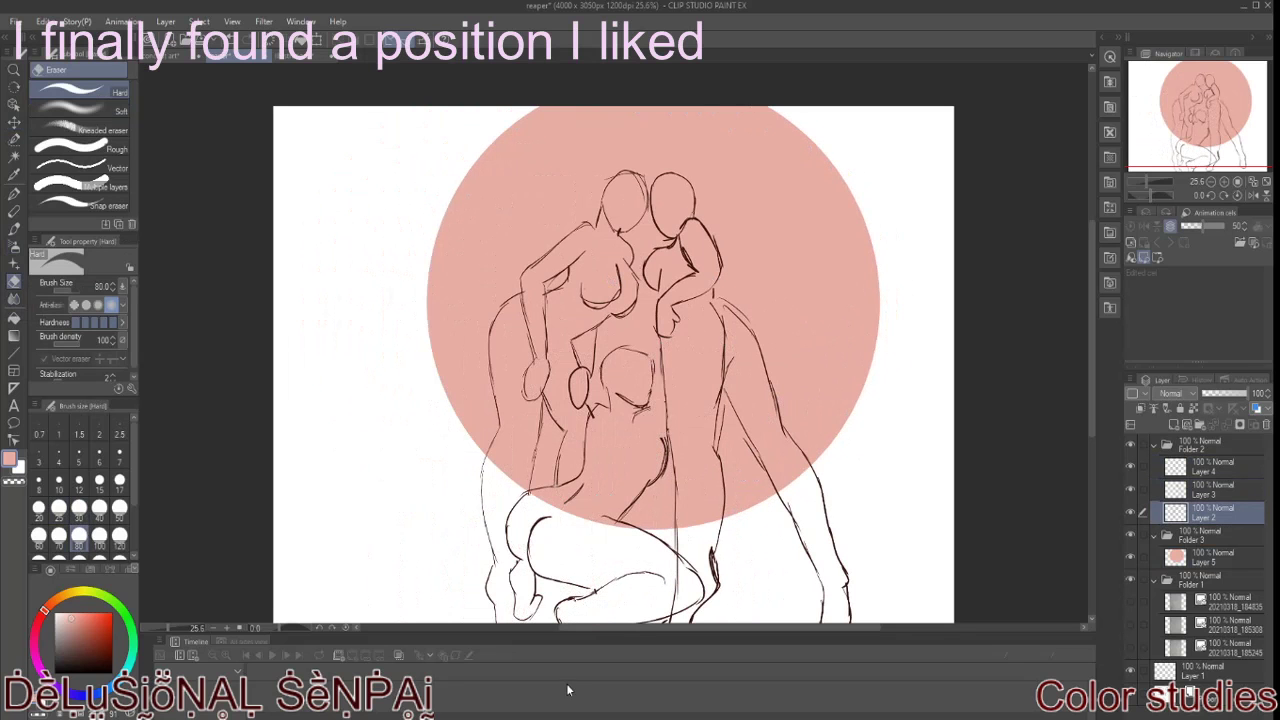
key(alt+])
drag(680, 585, 714, 600)
key(alt+])
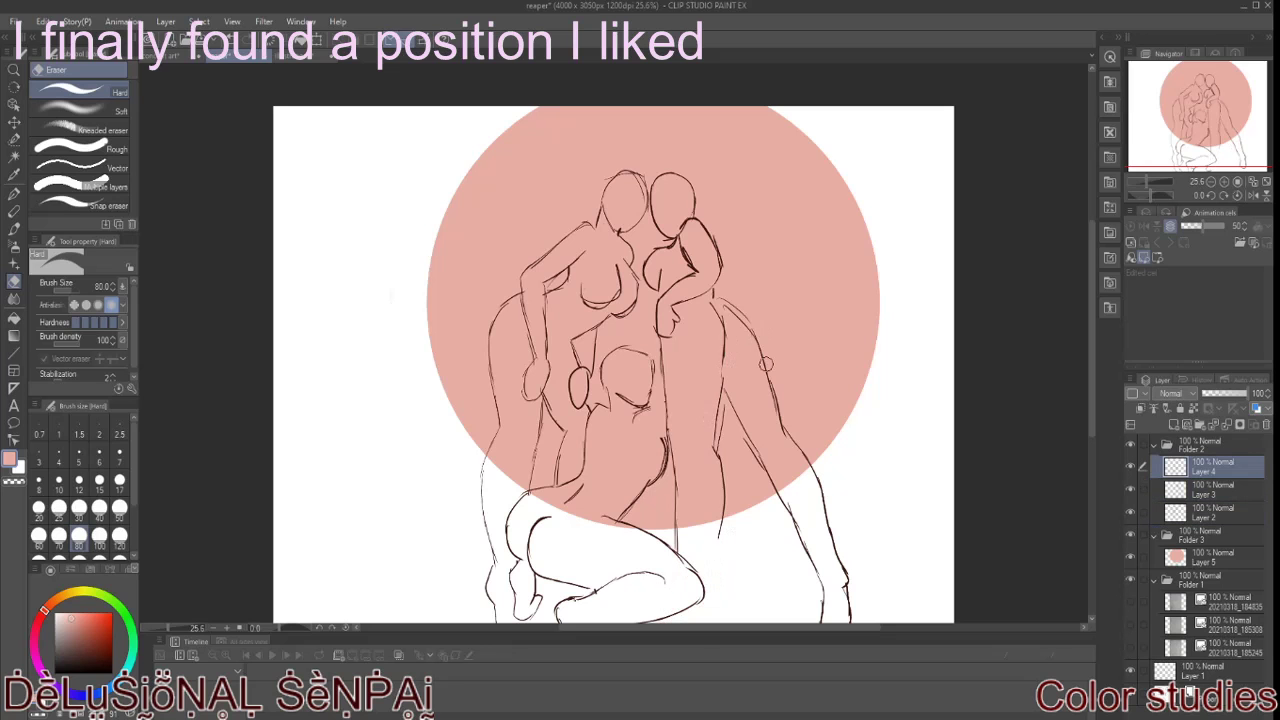
Step: Redraw the kneeling figure's back, hair and back contour in dark red
key(p)
alt+click(644, 408)
mouse_move(633, 440)
mouse_down()
mouse_move(628, 524)
mouse_move(670, 555)
mouse_up()
drag(631, 440, 638, 544)
drag(634, 410, 664, 474)
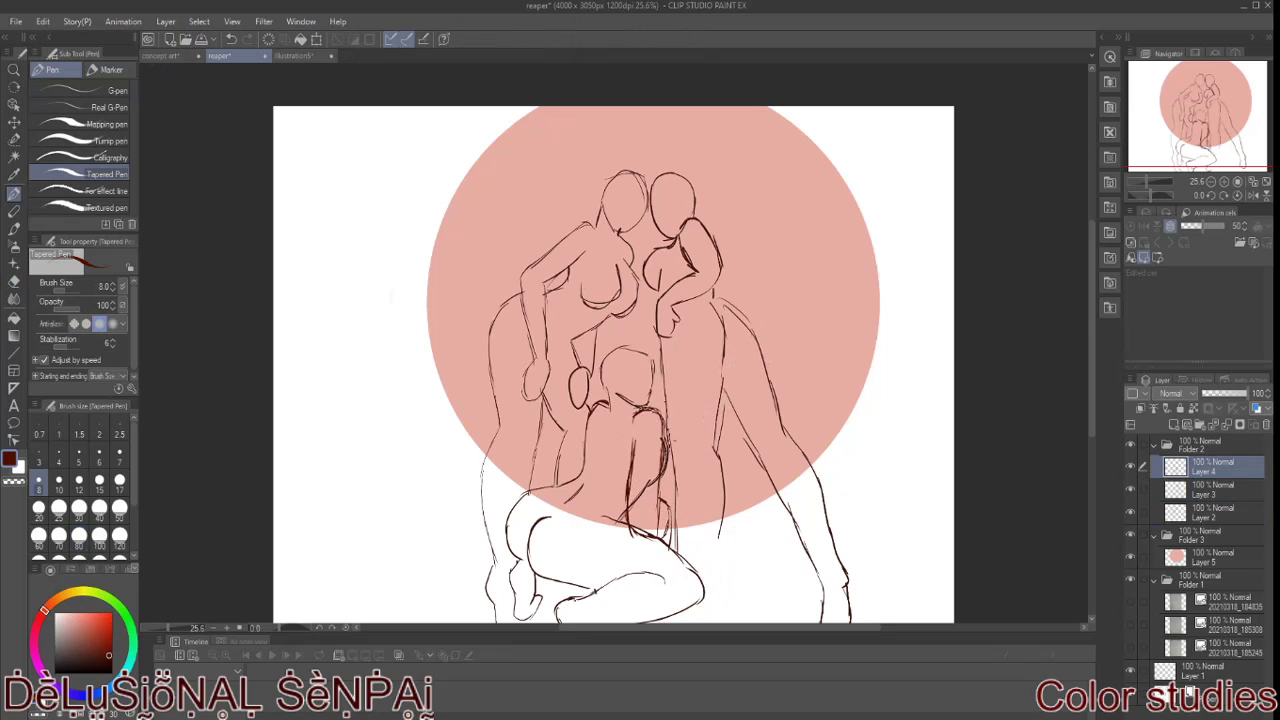
Step: On Layer 3, redraw the right figure's lower body, leg, hip and back lines
key(e)
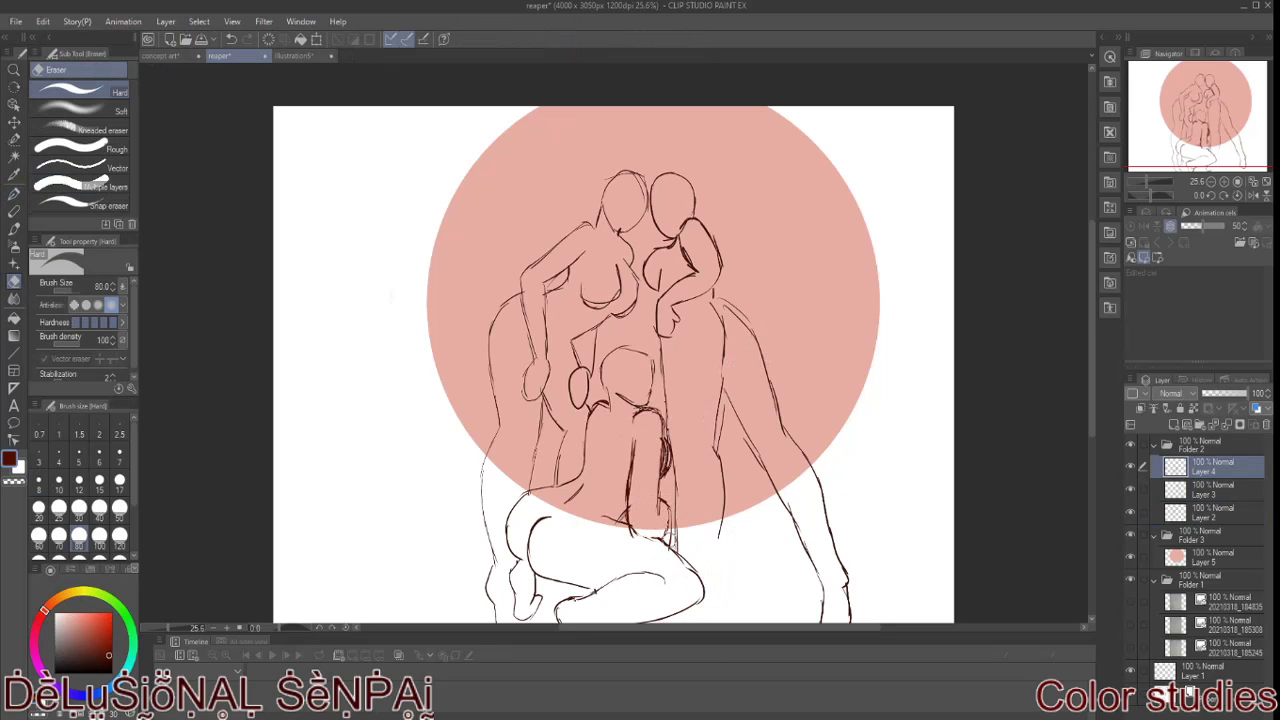
click(13, 198)
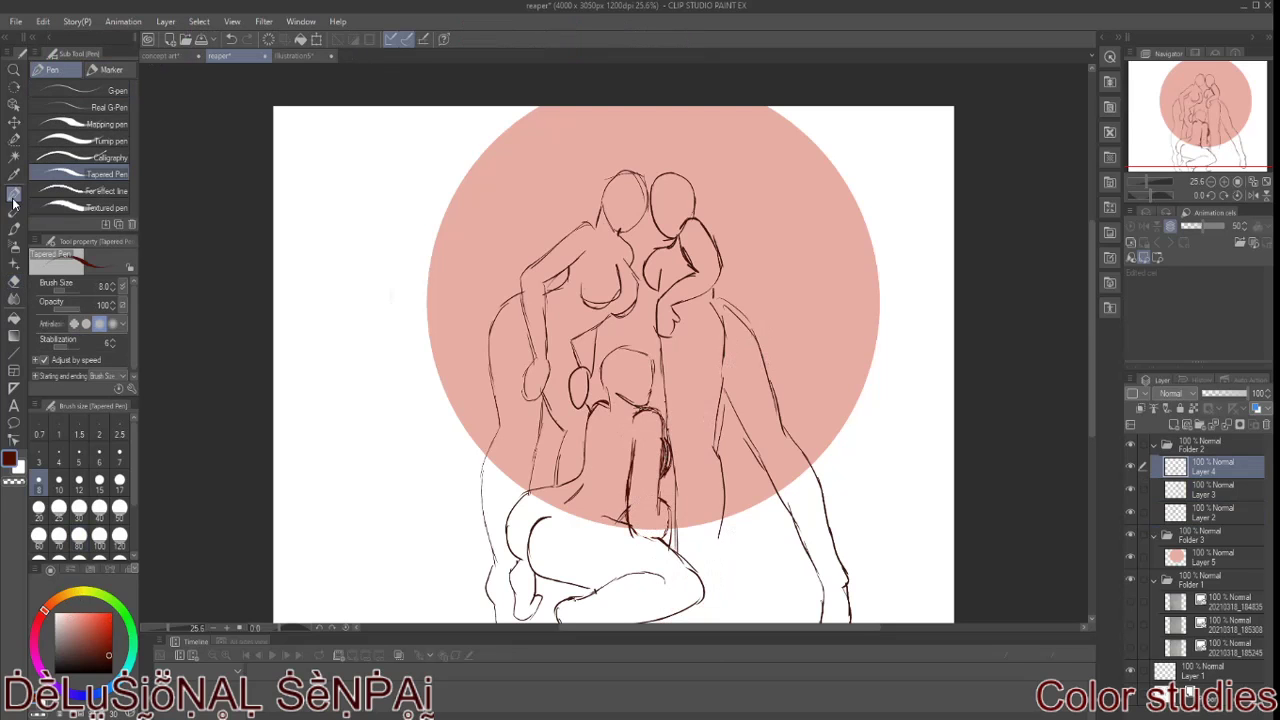
click(1205, 489)
drag(718, 458, 697, 578)
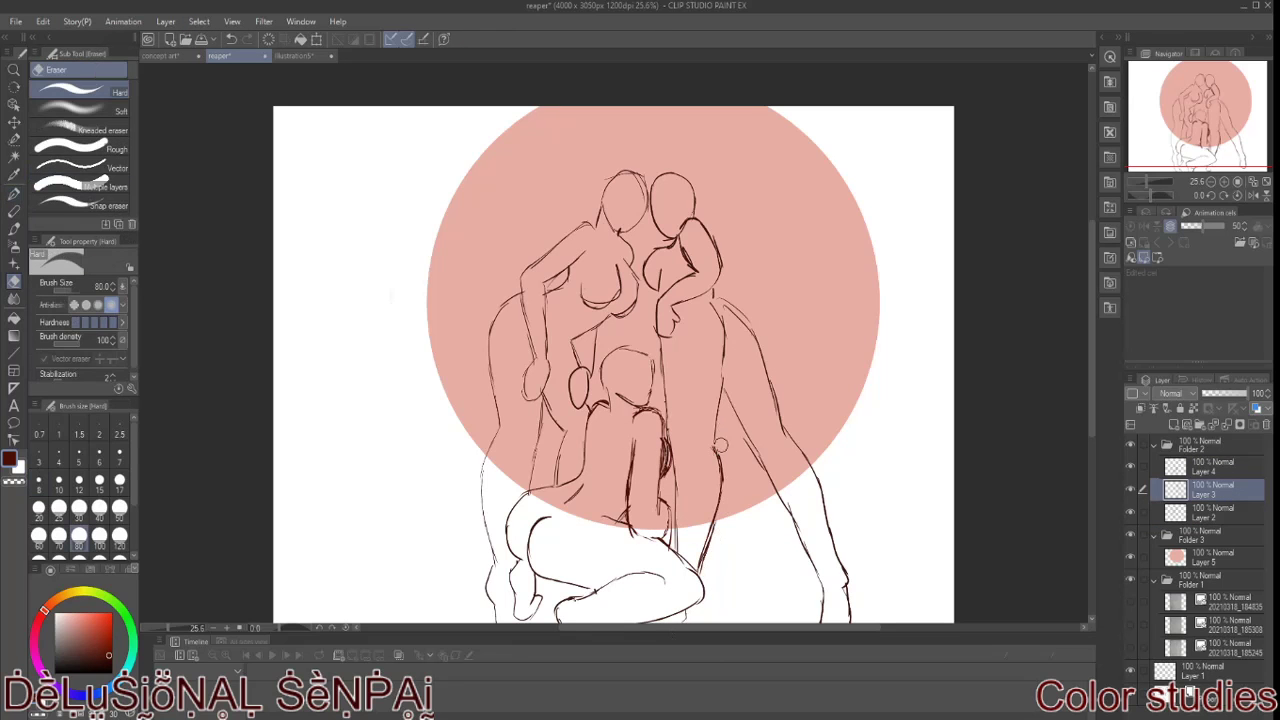
drag(748, 450, 792, 524)
drag(708, 301, 722, 345)
drag(724, 298, 790, 460)
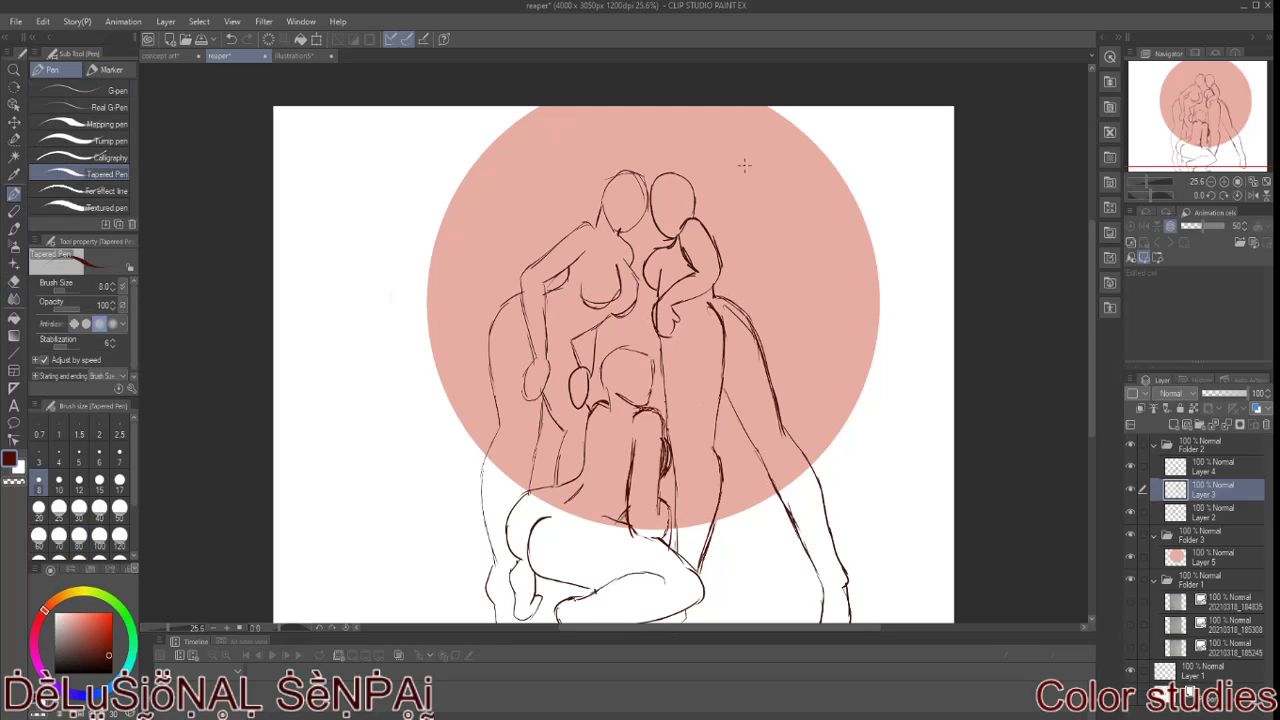
Step: On Layer 2, redraw the left figure's head, shoulder, hand, back, hip and leg outlines
key(alt+bracketleft)
drag(564, 432, 545, 495)
drag(563, 401, 543, 435)
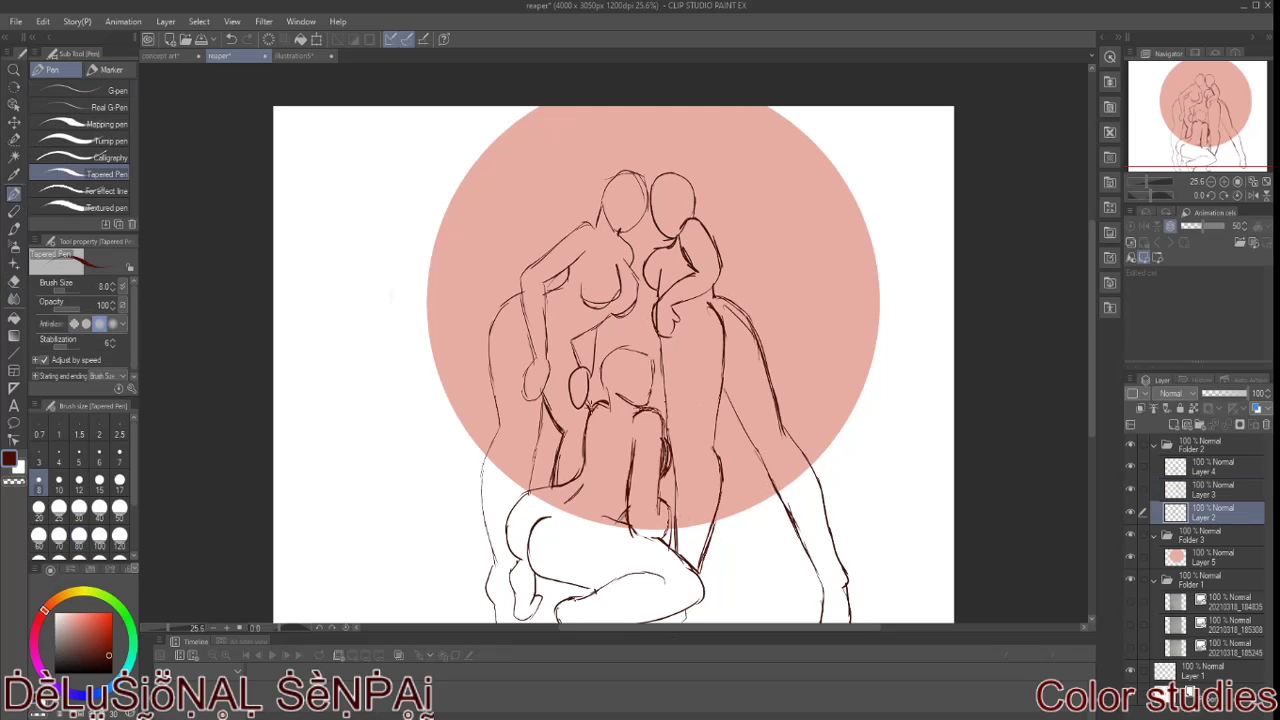
mouse_move(632, 170)
mouse_down()
mouse_move(618, 232)
mouse_move(600, 208)
mouse_up()
drag(594, 222, 551, 255)
drag(540, 362, 520, 398)
mouse_move(520, 295)
mouse_down()
mouse_move(492, 430)
mouse_move(488, 562)
mouse_up()
drag(1021, 477, 1073, 437)
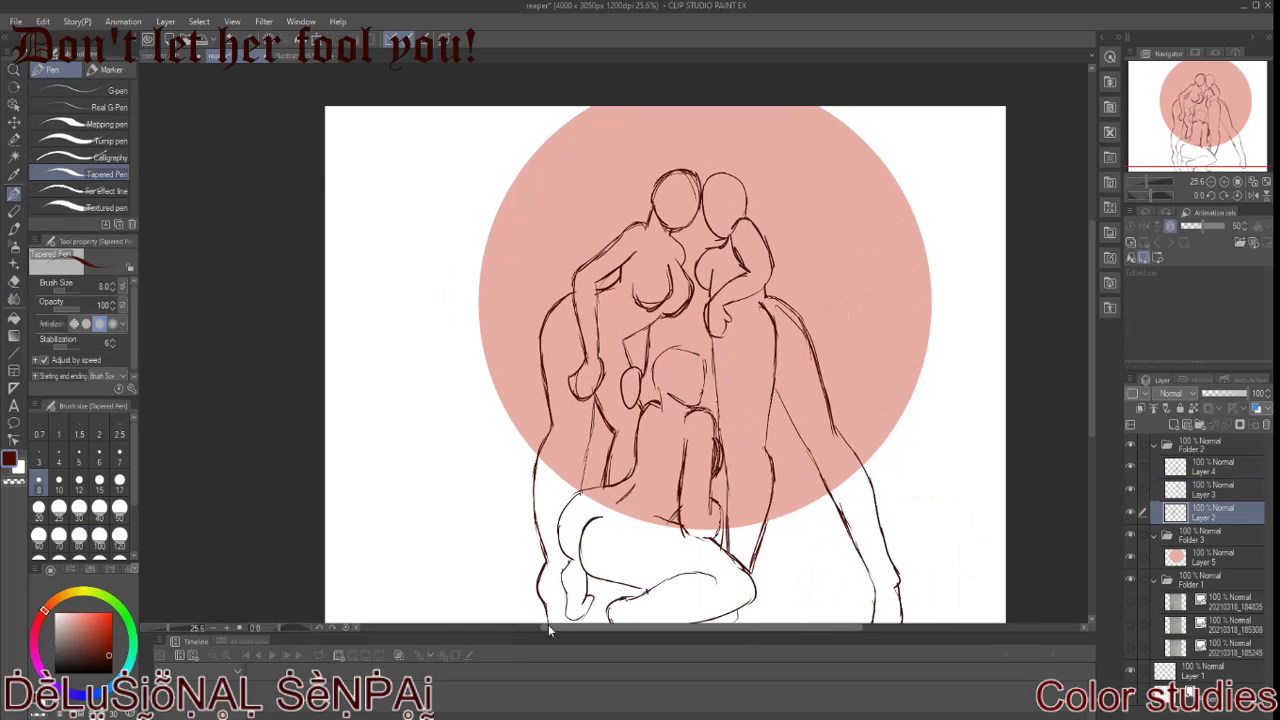
drag(562, 532, 580, 442)
drag(596, 352, 580, 452)
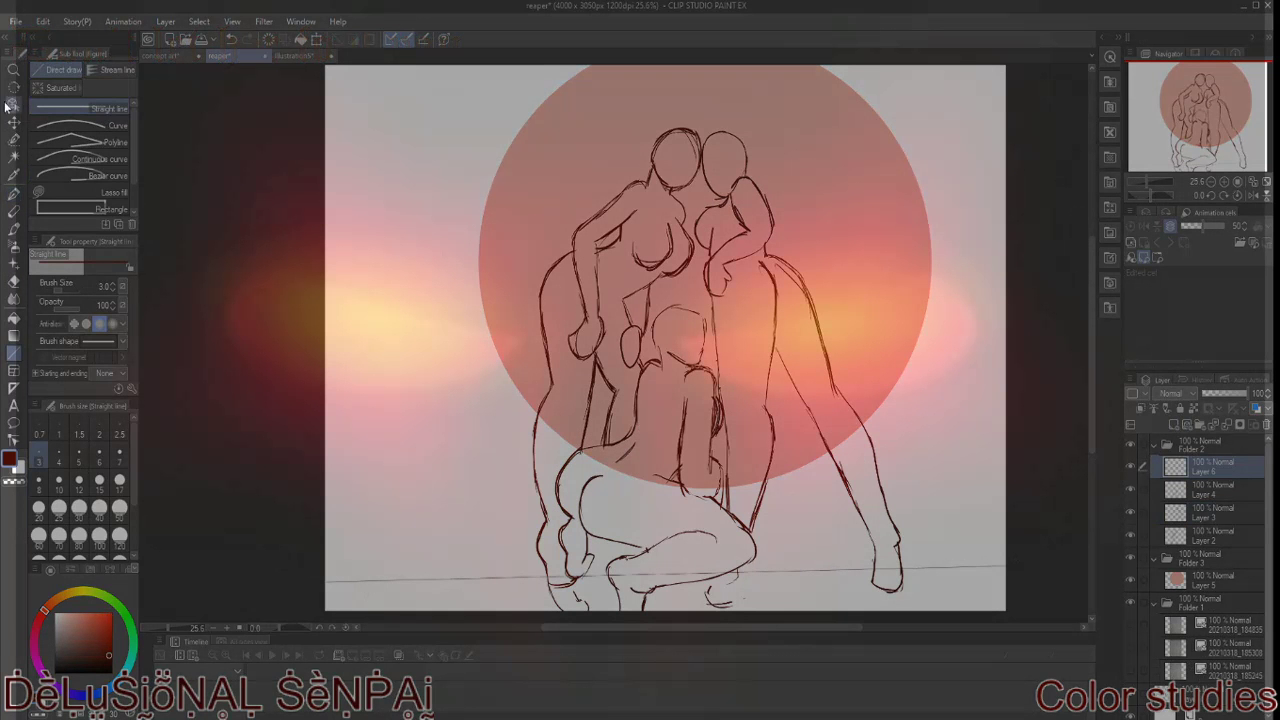
Step: Try a dark red fill on the layer, then undo it
key(g)
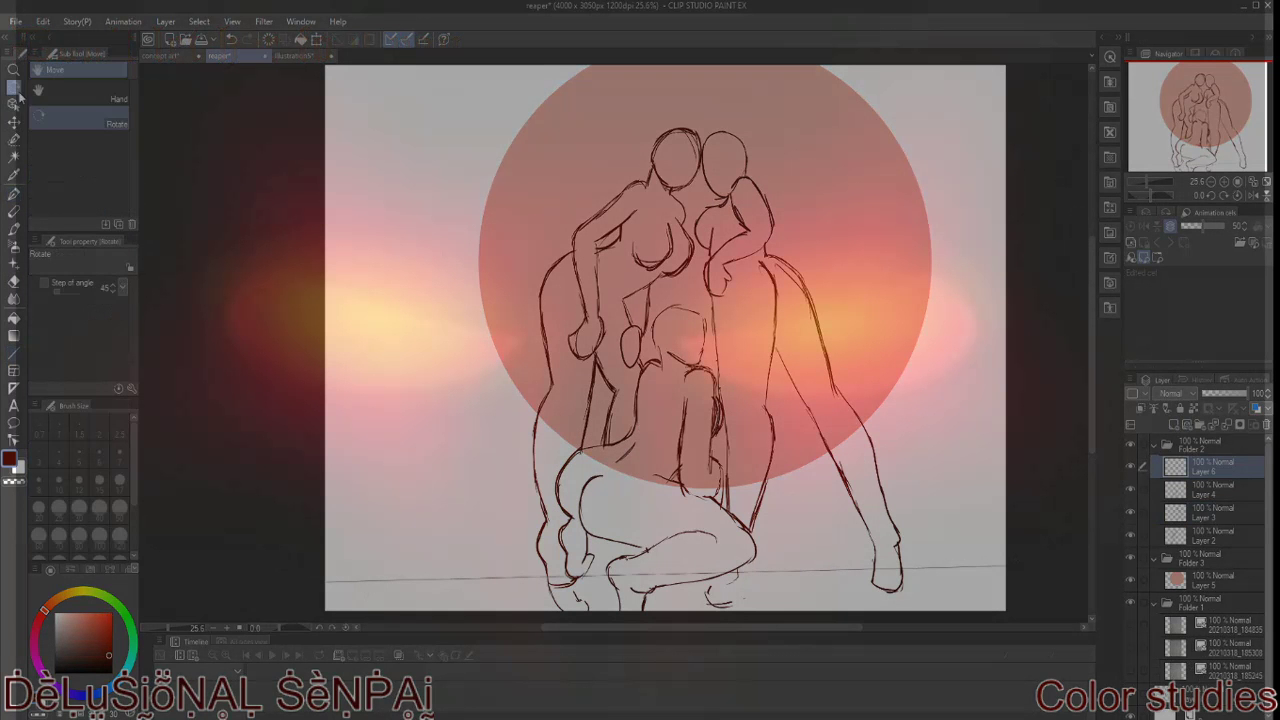
click(80, 95)
click(538, 588)
key(ctrl+z)
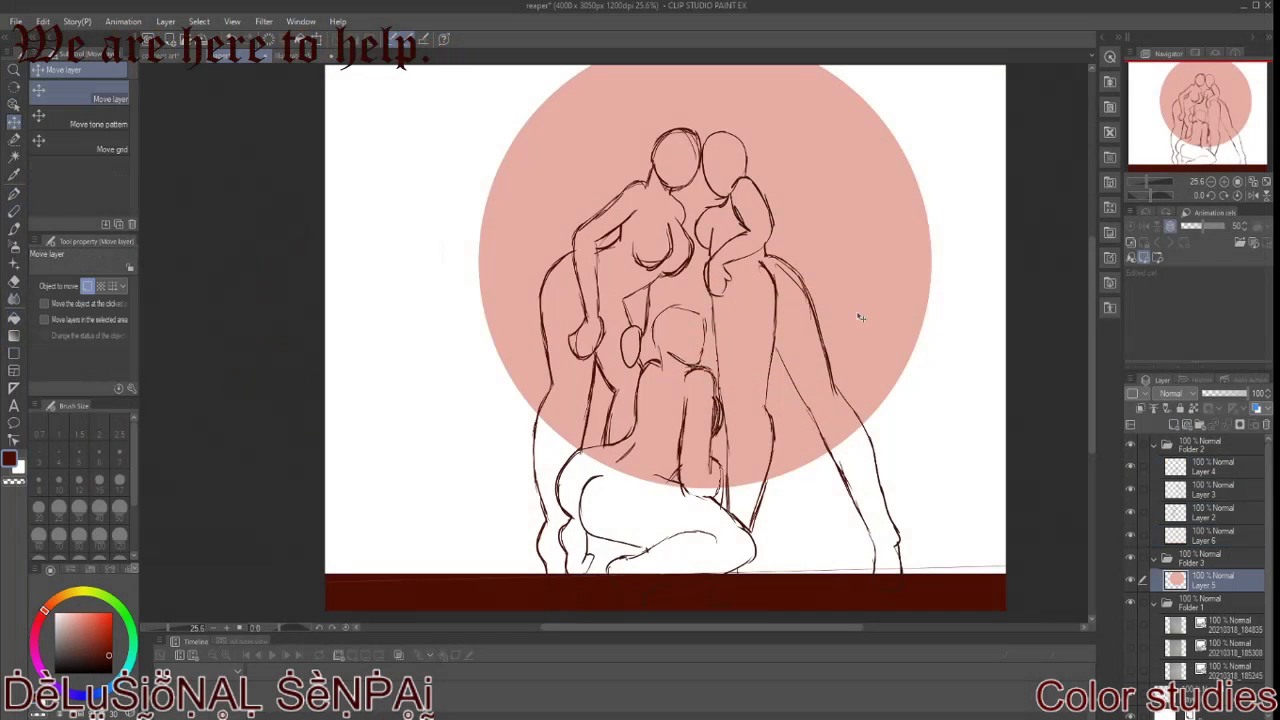
Step: Move the pink sun circle left and down, then add a new empty layer above the sketch
drag(860, 317, 835, 330)
scroll(1090, 428, up, 1)
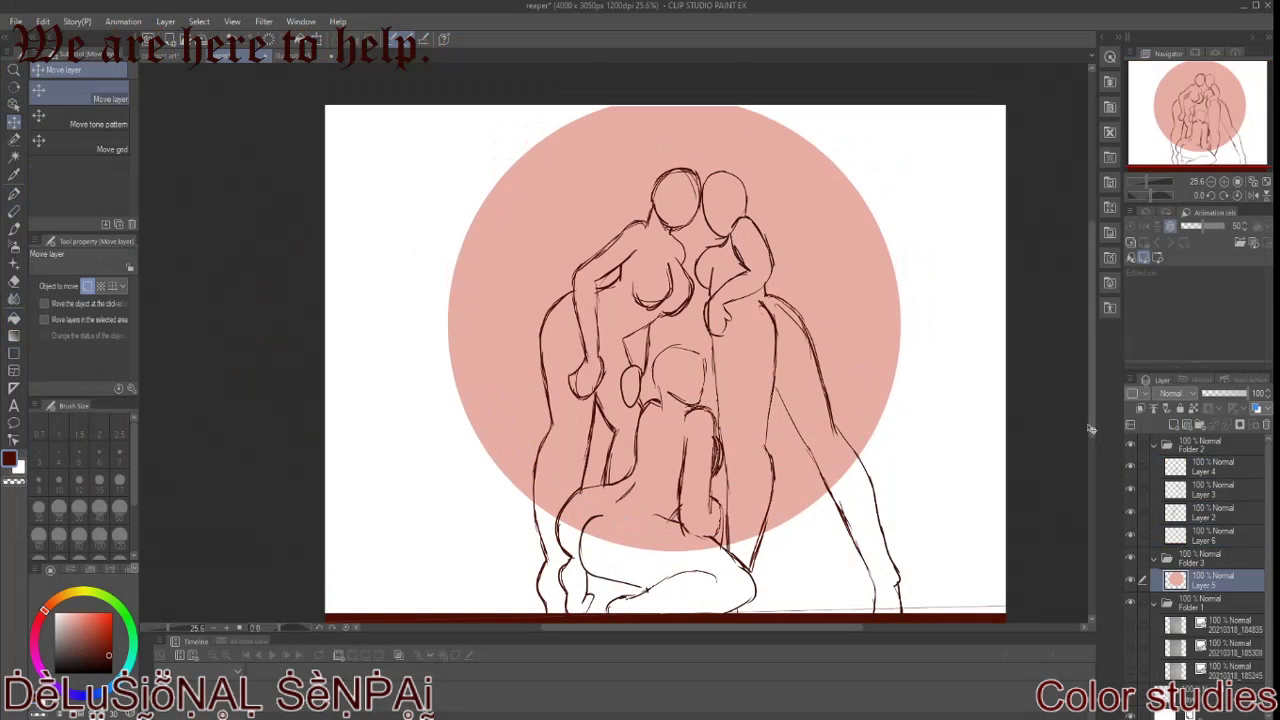
click(1140, 408)
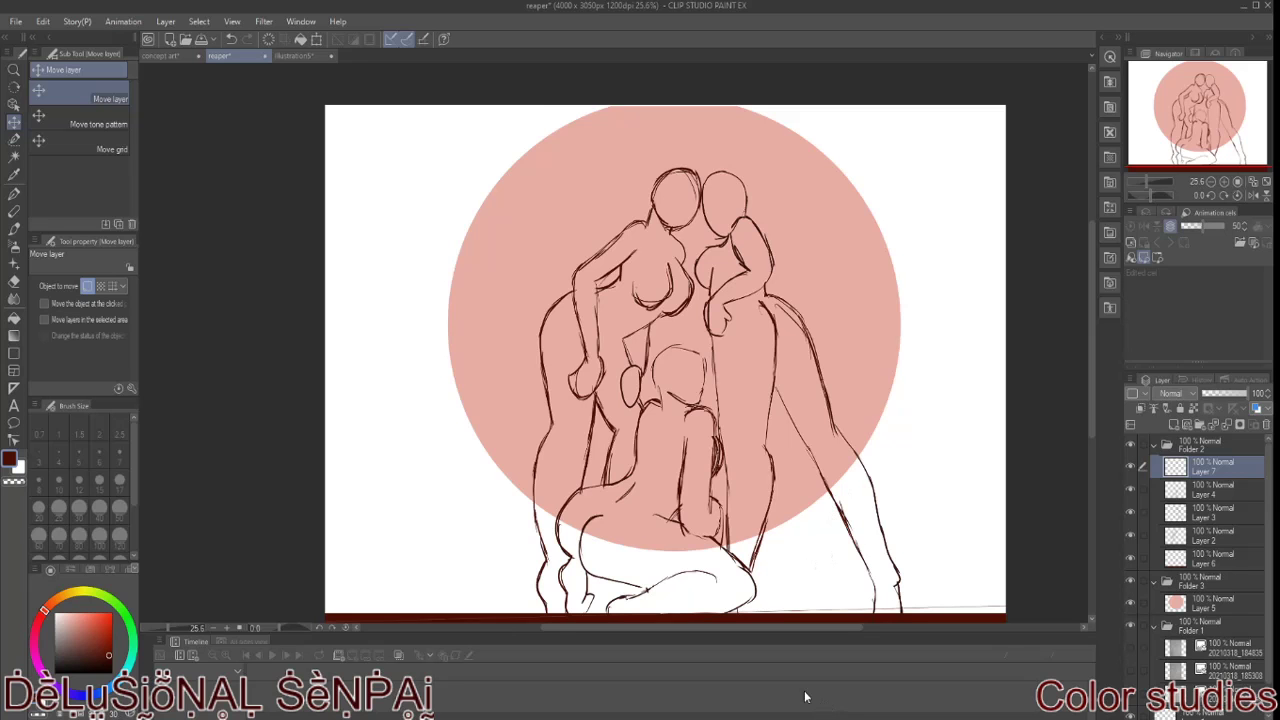
Step: Draw a long straight pole line and a thickness-20 curve from its top, then undo both
click(14, 353)
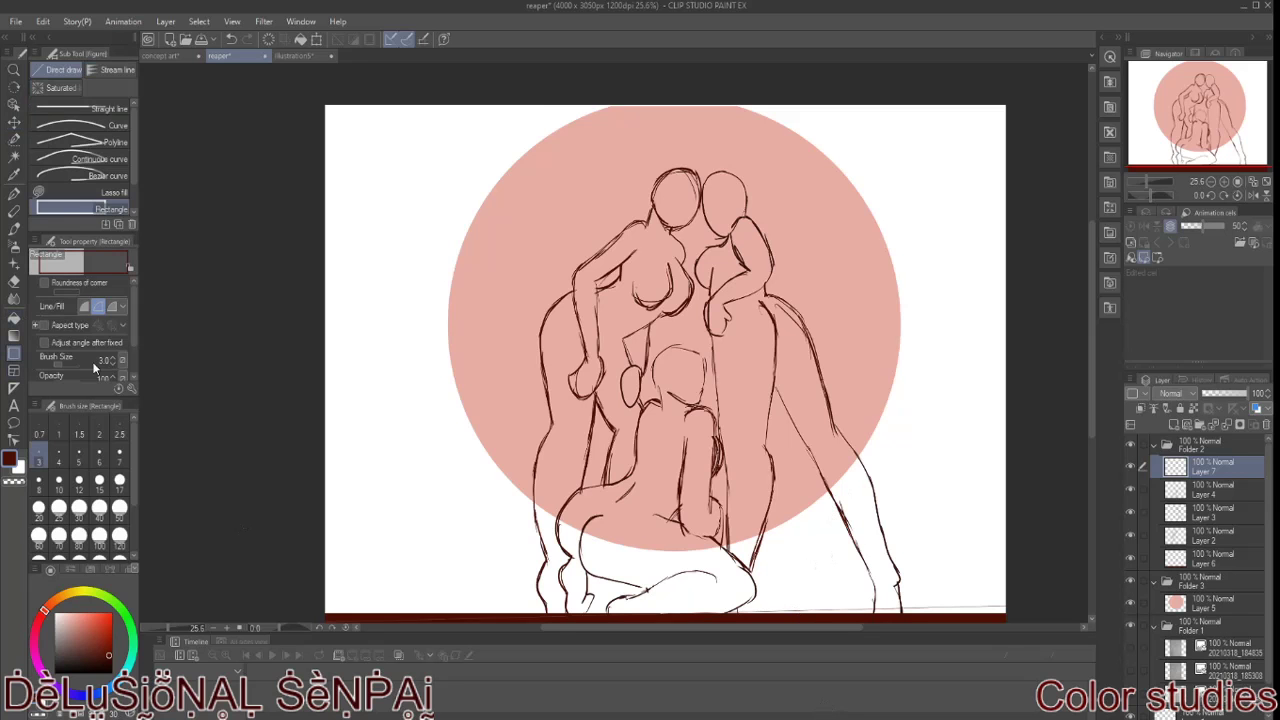
mouse_move(760, 610)
mouse_down()
mouse_move(960, 142)
mouse_move(415, 451)
mouse_up()
click(80, 125)
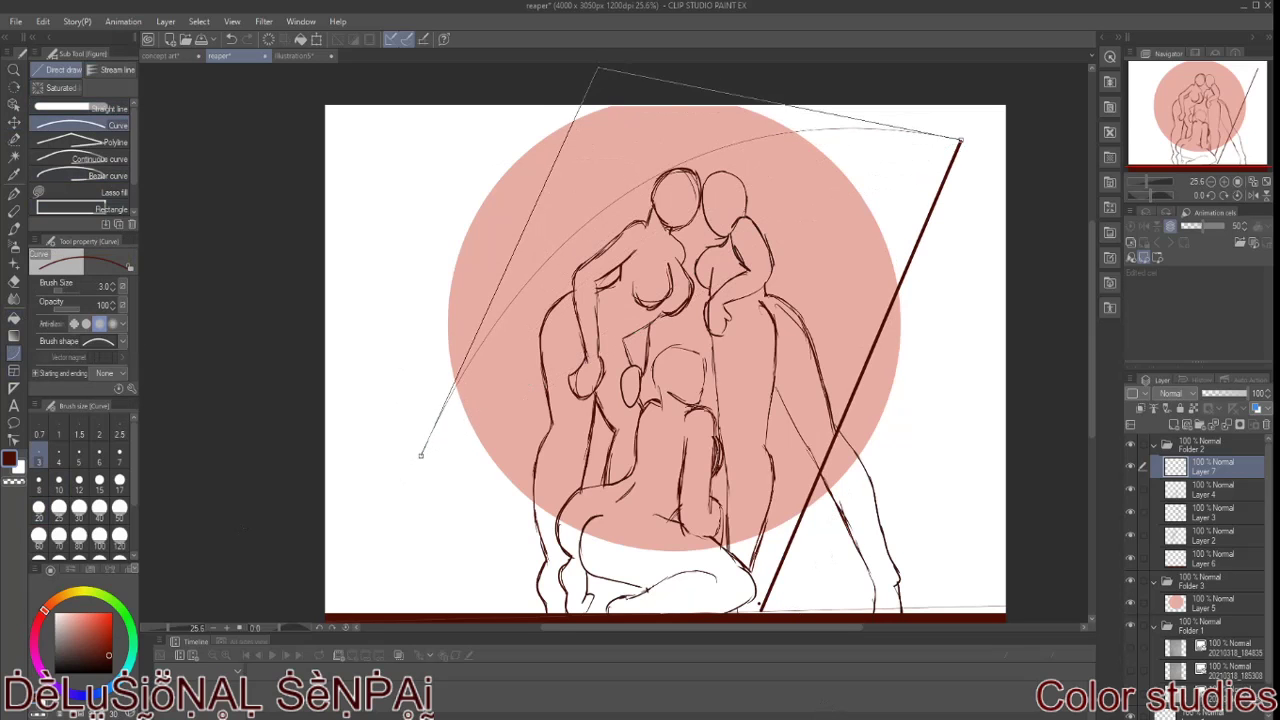
key(Escape)
click(38, 507)
drag(960, 142, 350, 388)
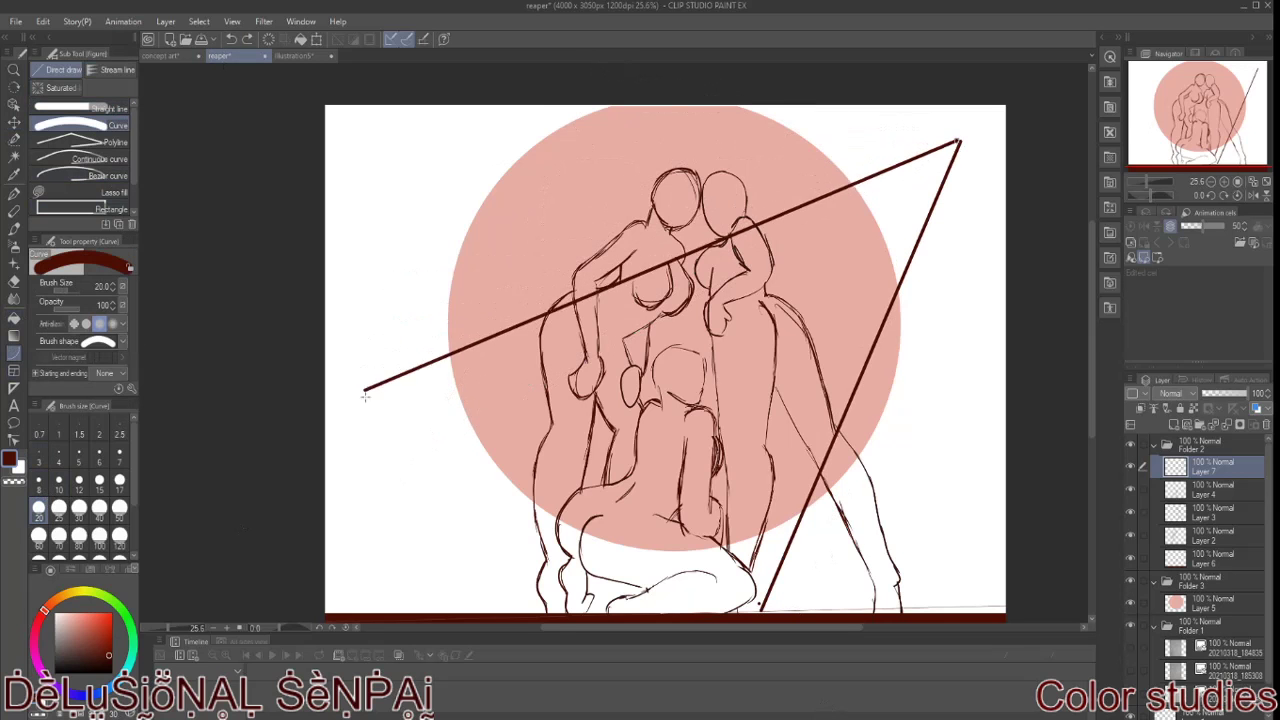
click(586, 57)
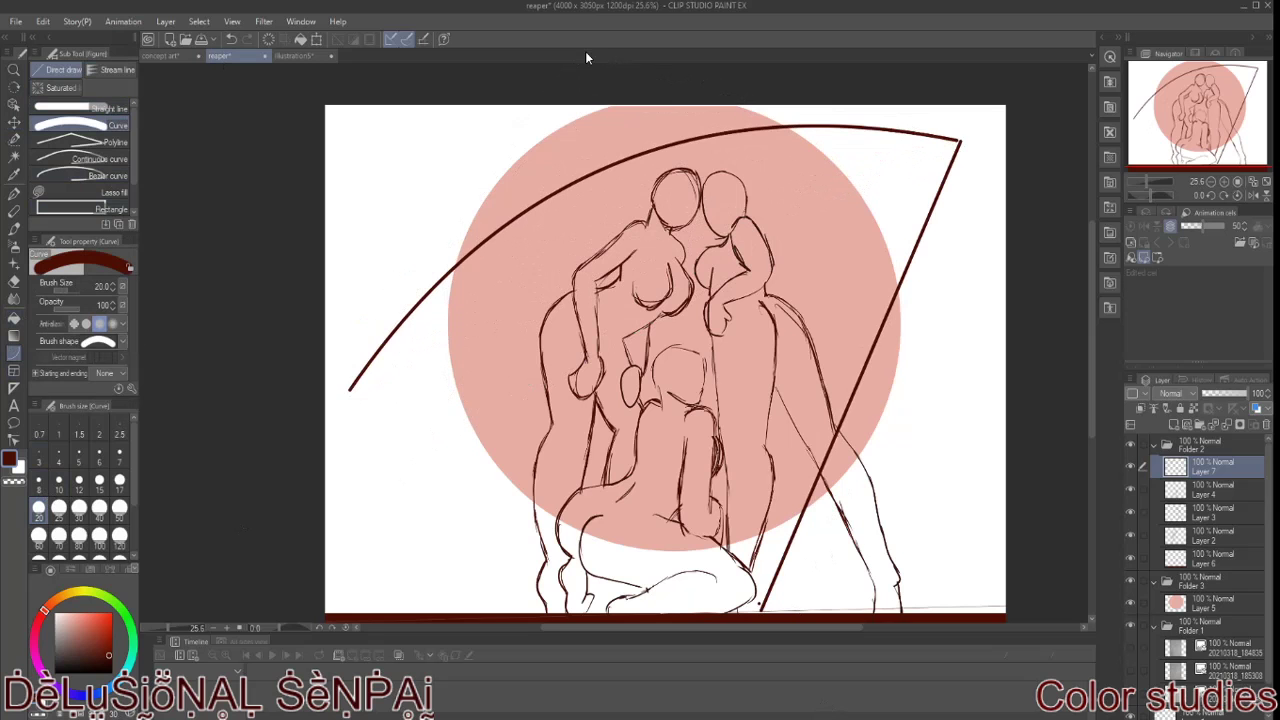
key(ctrl+z)
key(ctrl+z)
Step: Redraw the vertical scythe pole line and try a leftward blade curve, undoing the curve
click(80, 108)
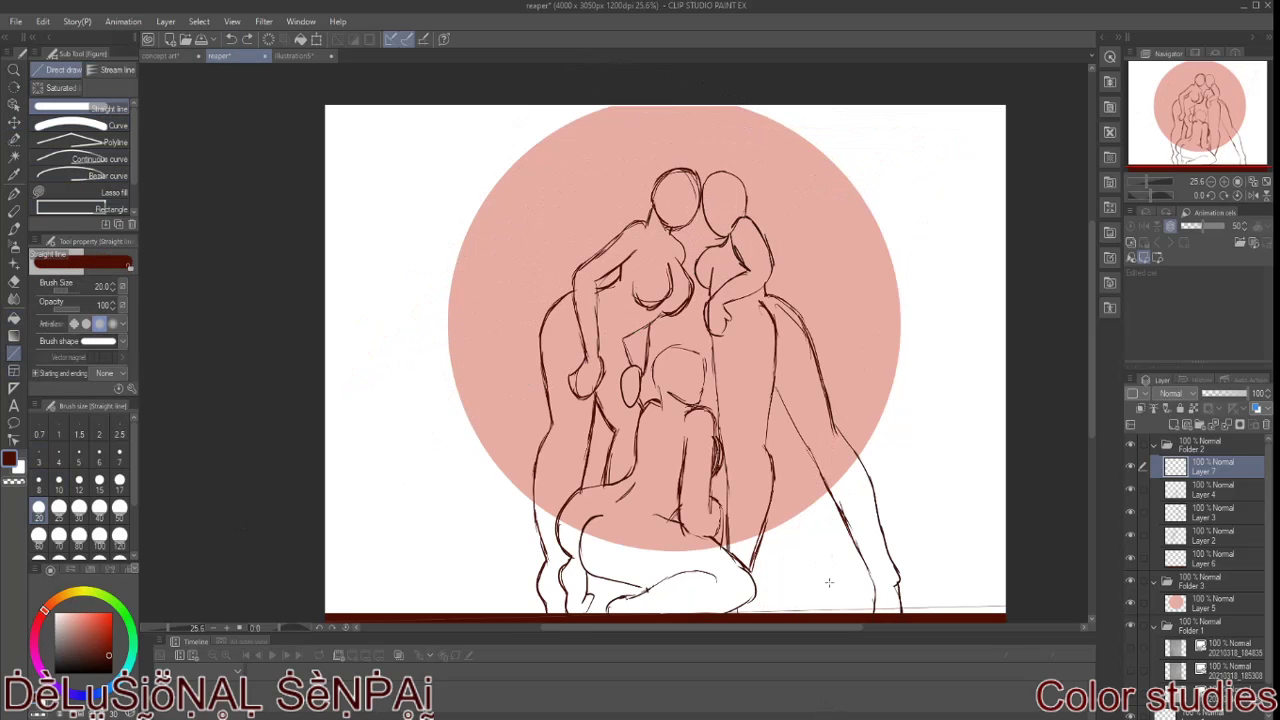
mouse_move(674, 609)
mouse_down()
mouse_move(699, 106)
mouse_move(453, 592)
mouse_up()
click(80, 125)
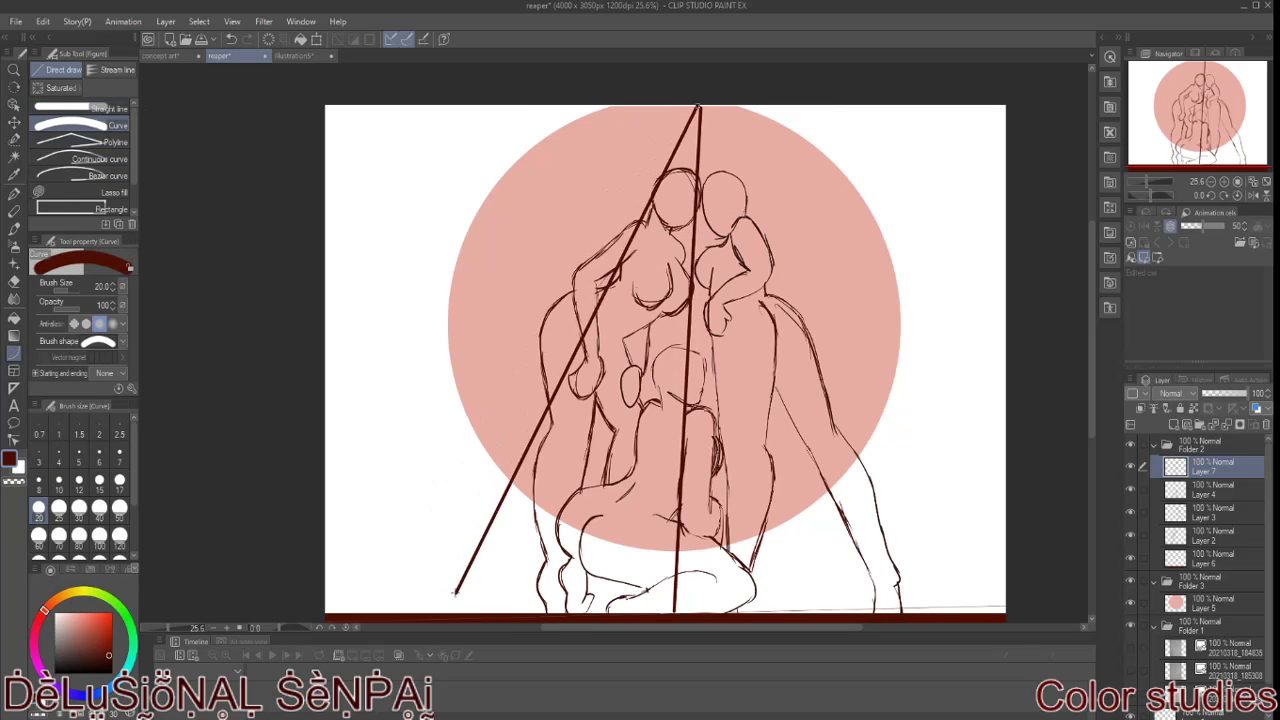
click(220, 145)
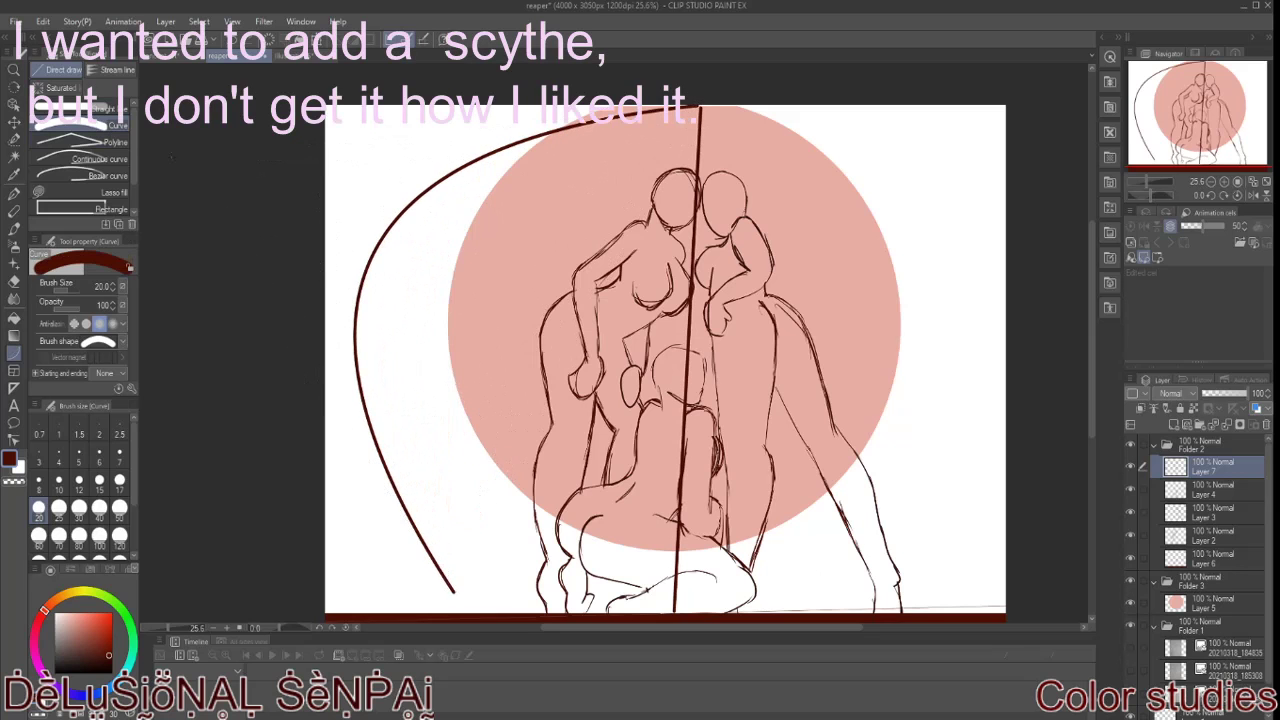
key(ctrl+z)
Step: Try a thickness-20 Bezier blade curve with a sharp corner, then undo it
click(80, 175)
drag(337, 452, 430, 558)
key(Escape)
click(39, 507)
drag(698, 108, 366, 302)
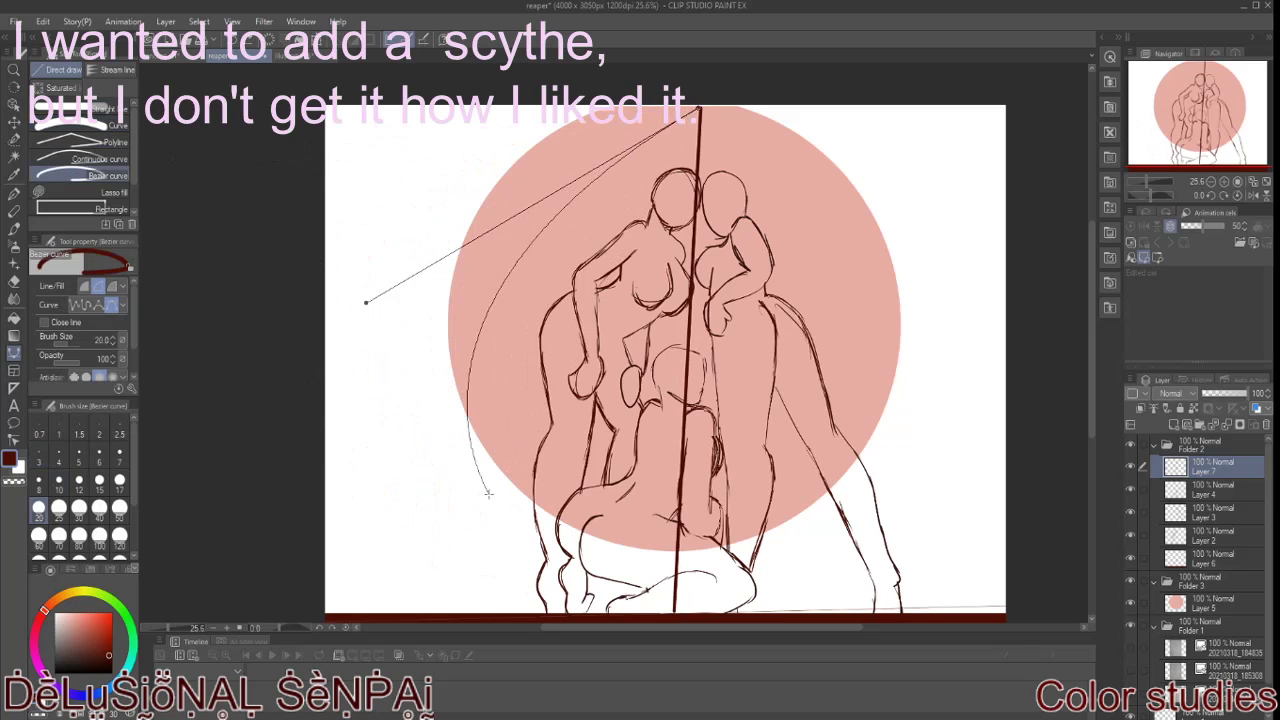
click(383, 356)
double_click(627, 575)
key(ctrl+z)
Step: Draw a thin thickness-3 continuous curve from the pole's top down the left
click(80, 159)
click(39, 459)
click(698, 108)
click(358, 347)
click(446, 566)
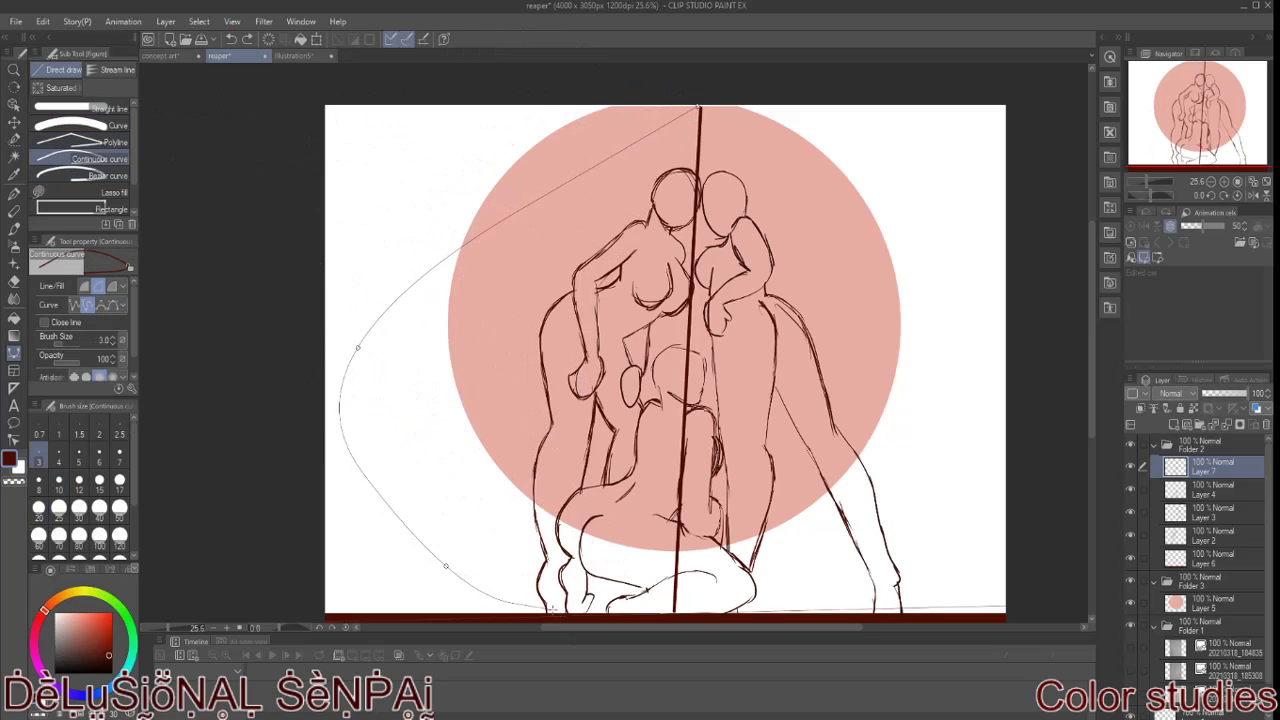
Step: Draw thick connected blade curves sweeping left from the pole top, pushing the lower end further left
click(80, 125)
mouse_move(698, 106)
mouse_down()
mouse_move(325, 388)
mouse_move(491, 557)
mouse_up()
click(395, 66)
click(342, 544)
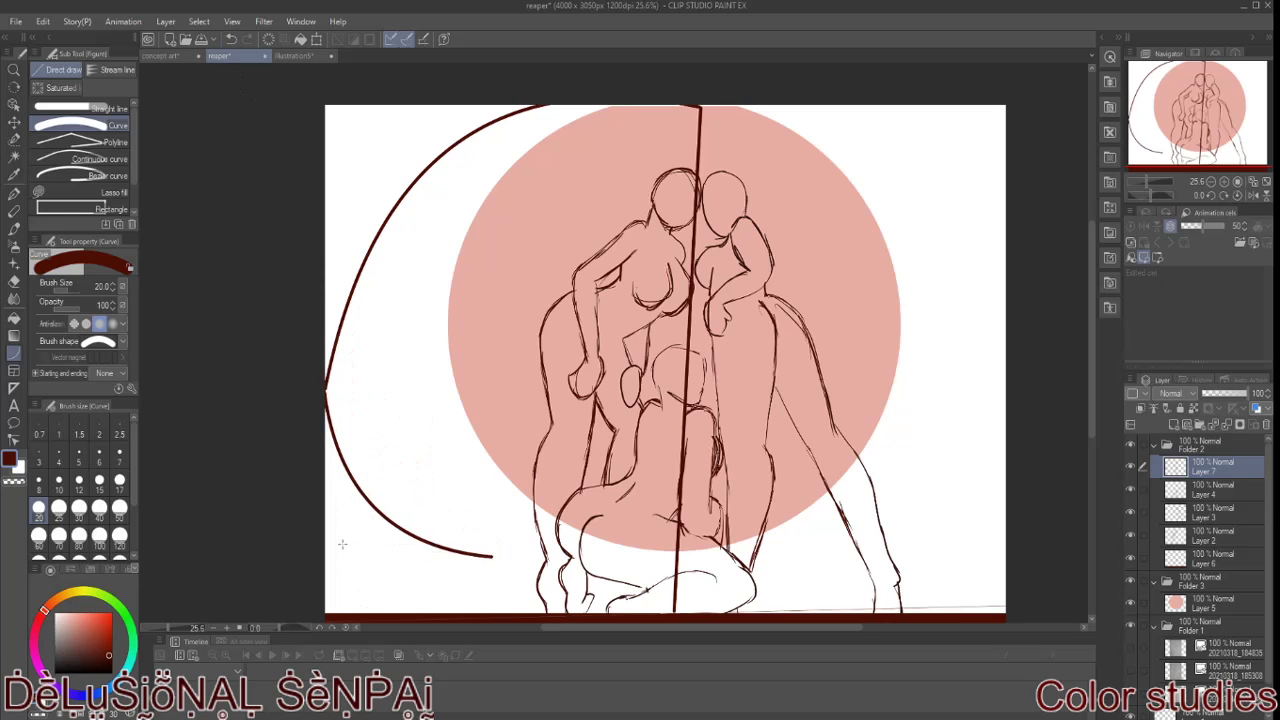
key(ctrl+z)
key(ctrl+z)
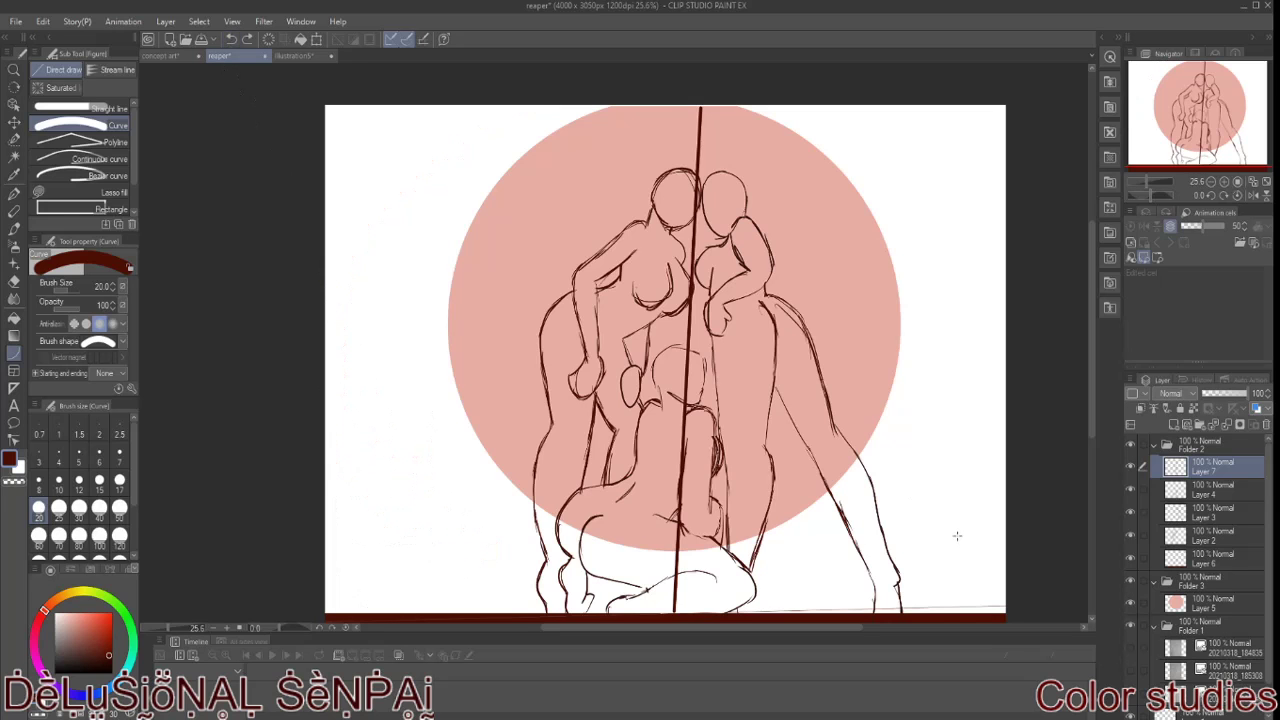
mouse_move(700, 106)
mouse_down()
mouse_move(332, 320)
mouse_move(481, 505)
mouse_up()
click(380, 140)
drag(332, 320, 400, 532)
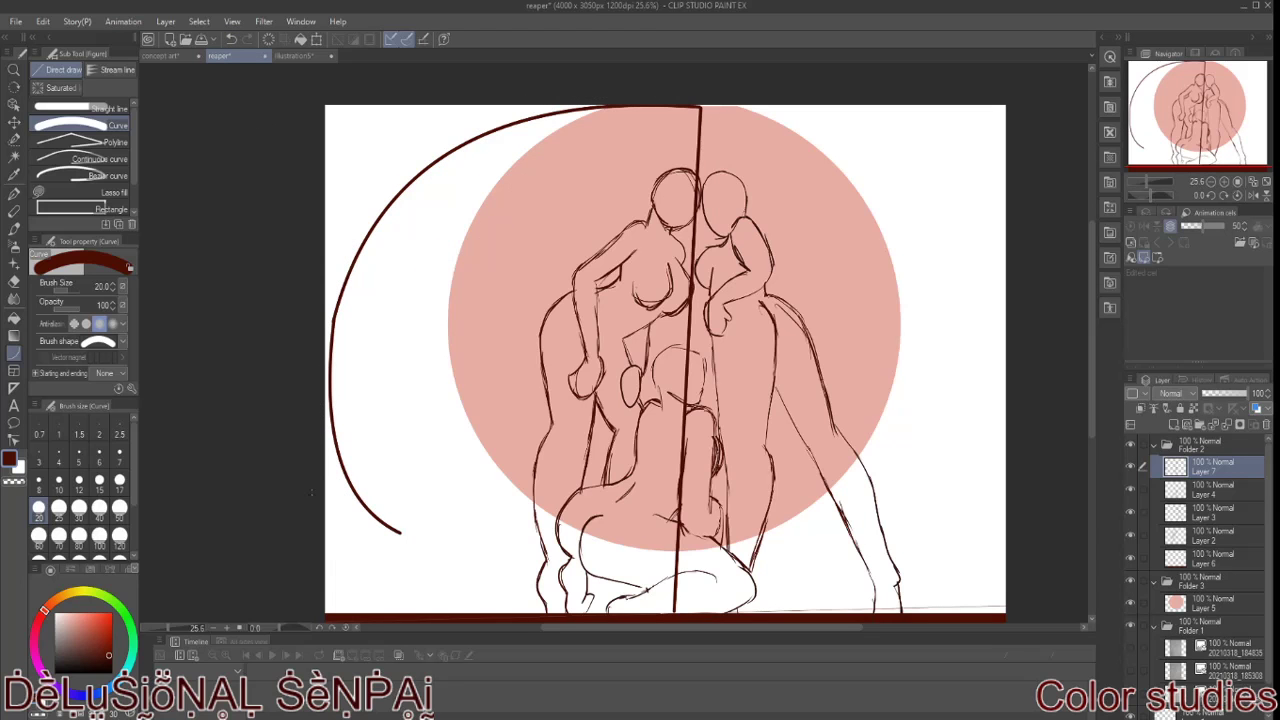
Step: Sketch the blade's sweeping arc, crossing line and hooked lower-left tip with the Tapered Pen
key(p)
drag(405, 285, 392, 528)
drag(600, 130, 400, 288)
key(ctrl+z)
key(ctrl+z)
mouse_move(600, 200)
mouse_down()
mouse_move(350, 410)
mouse_move(375, 525)
mouse_up()
drag(446, 250, 650, 196)
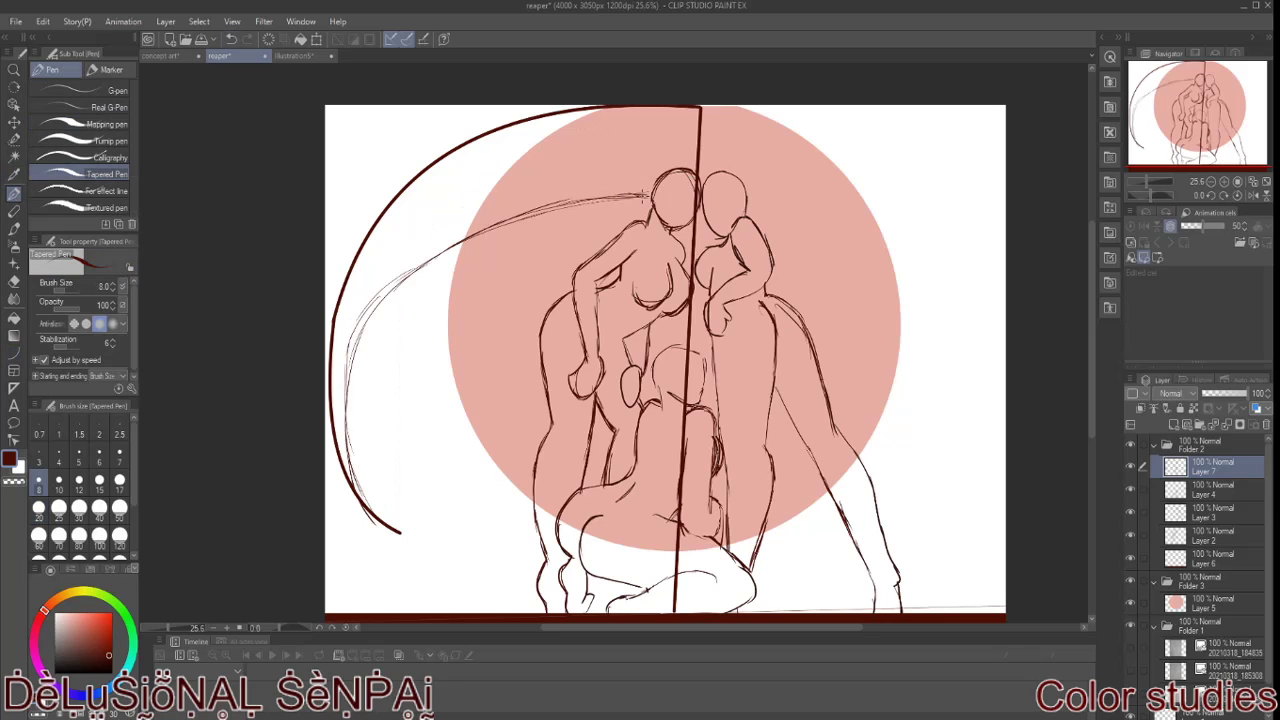
mouse_move(430, 262)
mouse_down()
mouse_move(348, 495)
mouse_move(405, 545)
mouse_up()
drag(366, 466, 404, 540)
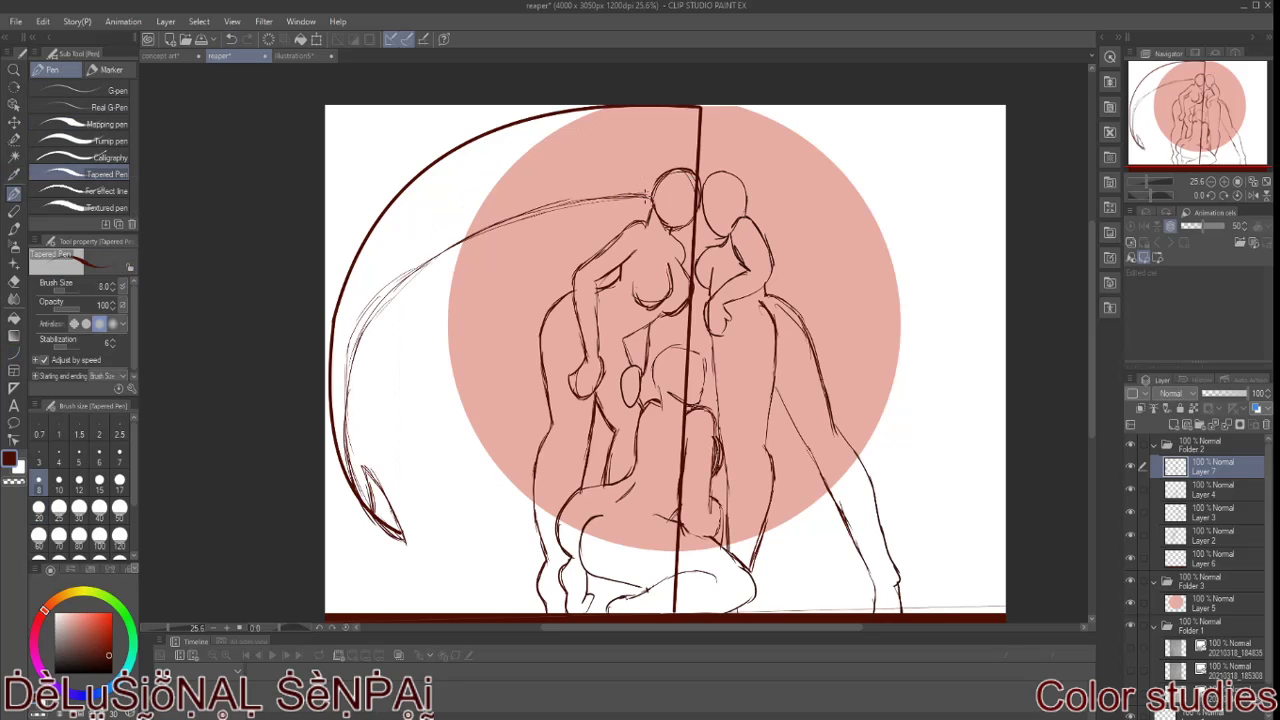
mouse_move(630, 198)
mouse_down()
mouse_move(348, 484)
mouse_move(402, 532)
mouse_up()
drag(526, 214, 350, 504)
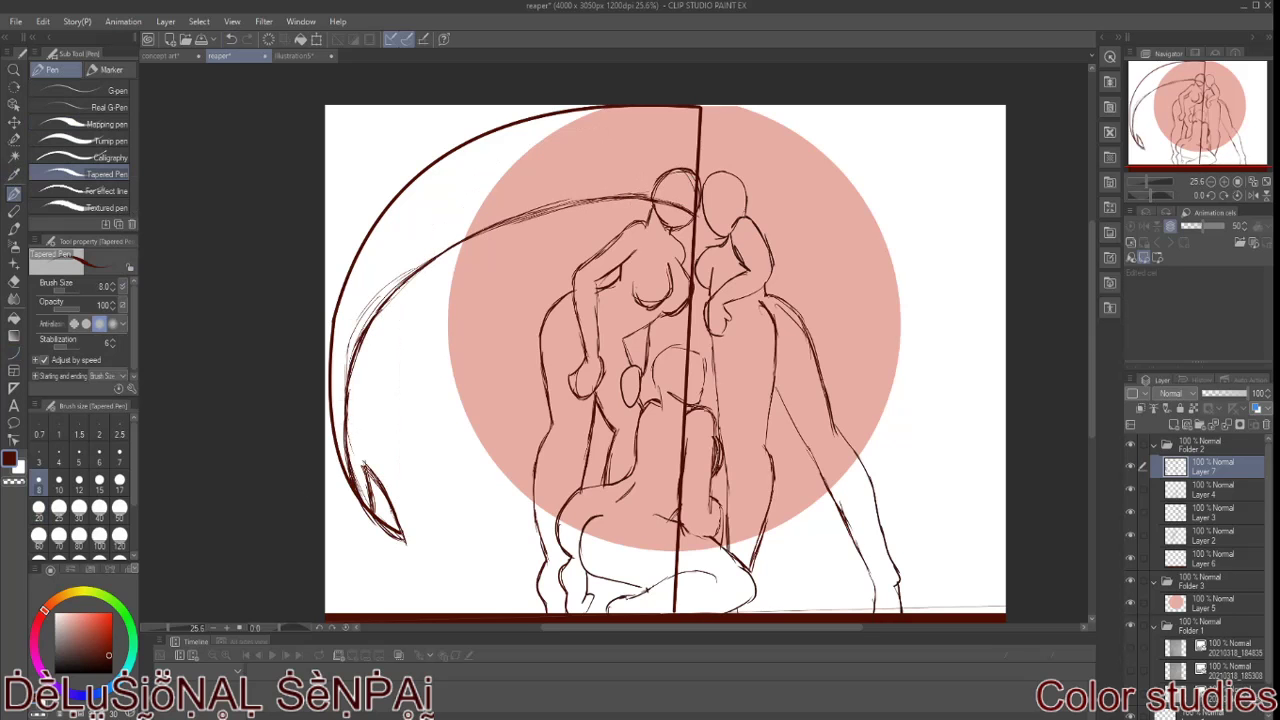
click(254, 450)
drag(340, 294, 327, 390)
Step: Add a second parallel pole line and sketch a small blade curving right from the pole top
key(u)
drag(684, 204, 659, 612)
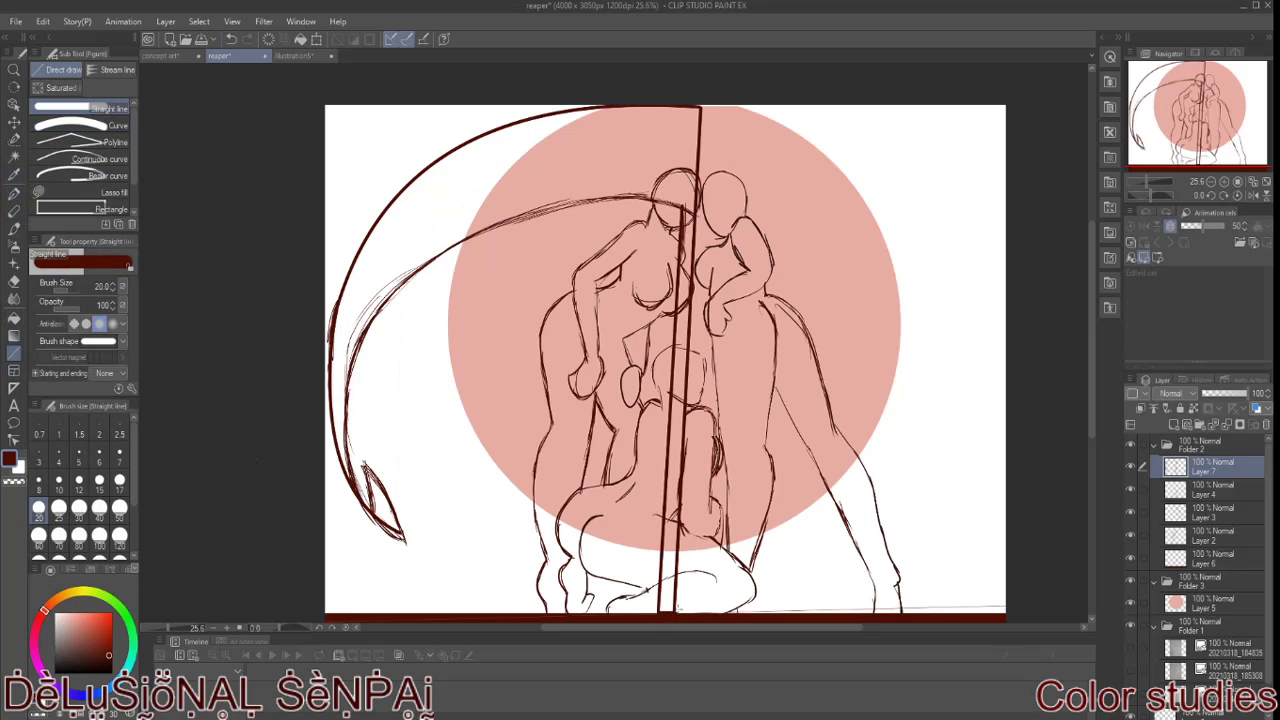
key(p)
mouse_move(706, 108)
mouse_down()
mouse_move(808, 170)
mouse_move(722, 294)
mouse_up()
drag(814, 170, 734, 282)
drag(708, 108, 816, 178)
drag(812, 180, 757, 262)
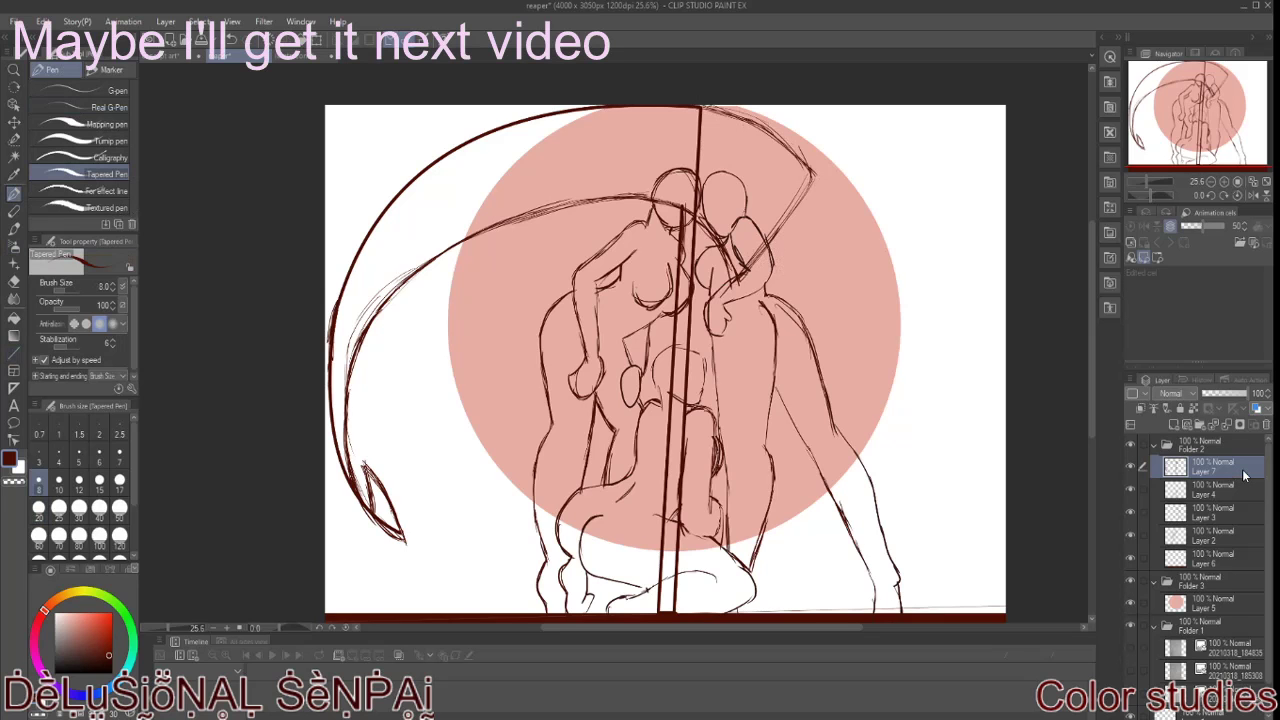
Step: Shift the scythe drawing right, then clear its strokes from Layer 7
key(o)
mouse_move(782, 163)
mouse_down()
mouse_move(907, 163)
mouse_move(882, 163)
mouse_up()
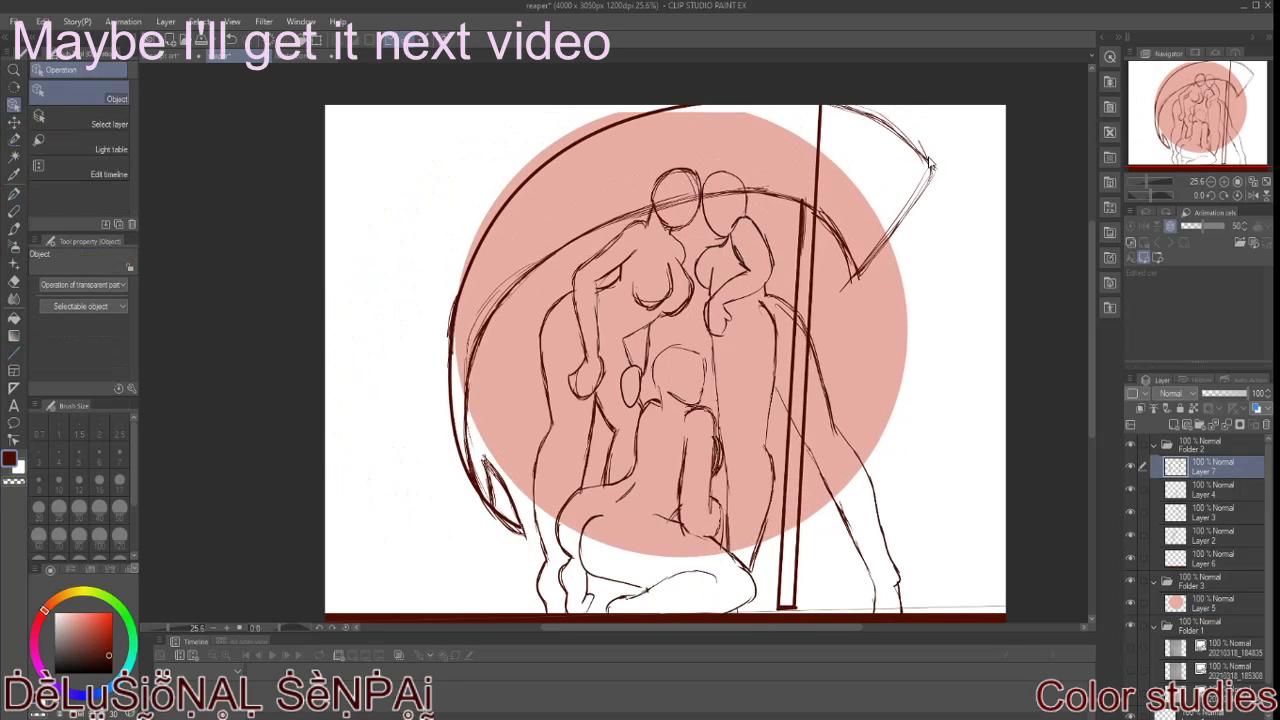
mouse_move(885, 331)
mouse_down()
mouse_move(903, 331)
mouse_move(895, 347)
mouse_move(912, 342)
mouse_up()
key(r)
key(ctrl+z)
key(k)
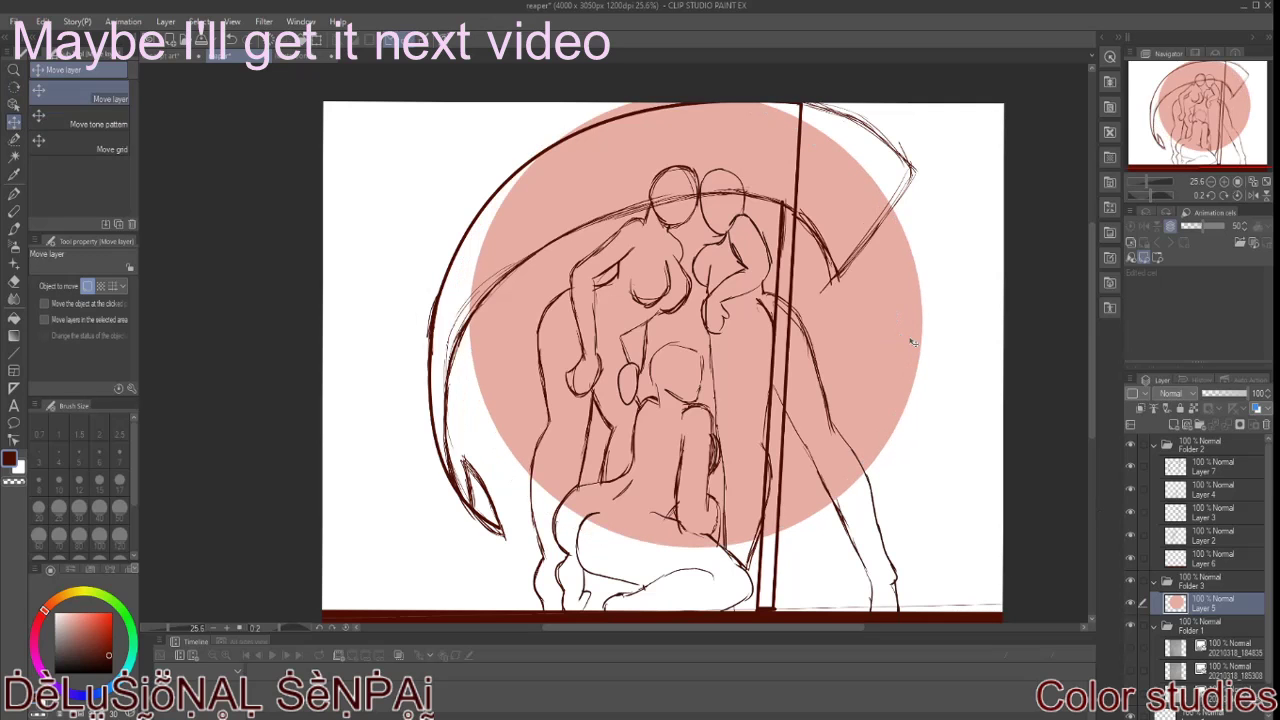
click(1210, 466)
key(Delete)
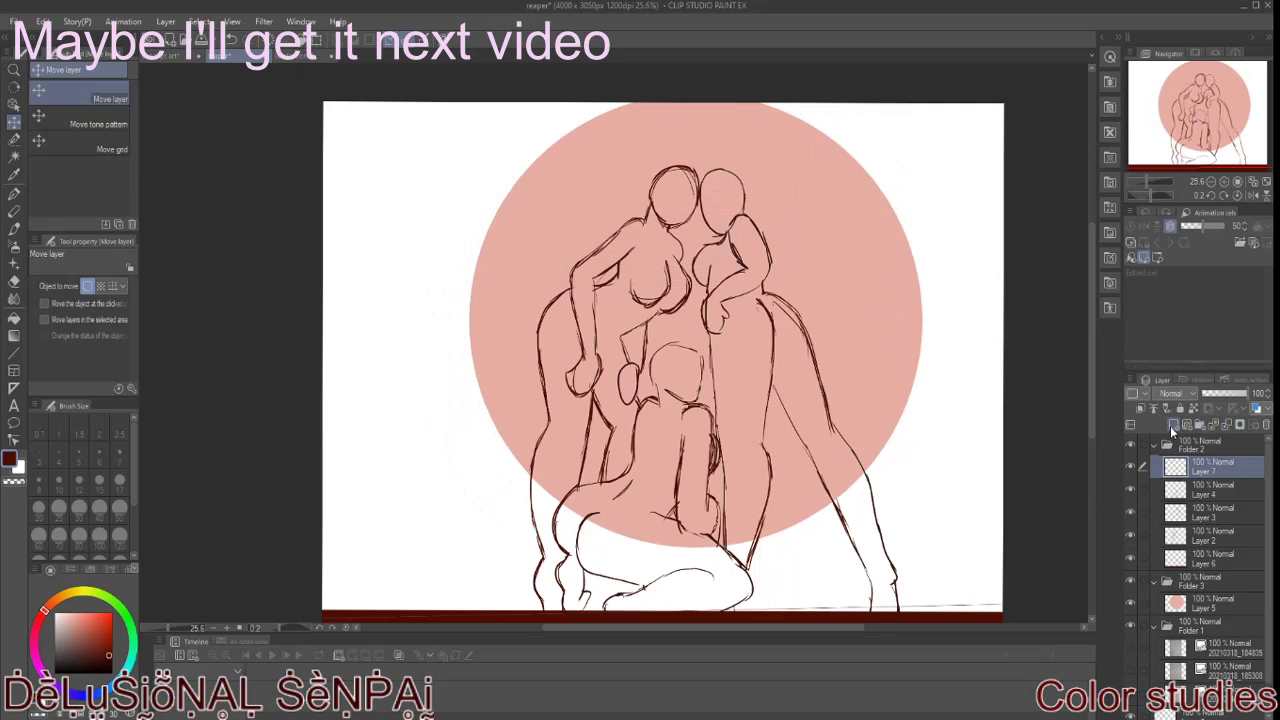
Step: Draw a U-shaped curved arc around the figures, then undo it
click(14, 195)
click(14, 352)
click(80, 125)
mouse_move(388, 360)
mouse_down()
mouse_move(725, 578)
mouse_move(953, 382)
mouse_up()
click(483, 573)
click(870, 560)
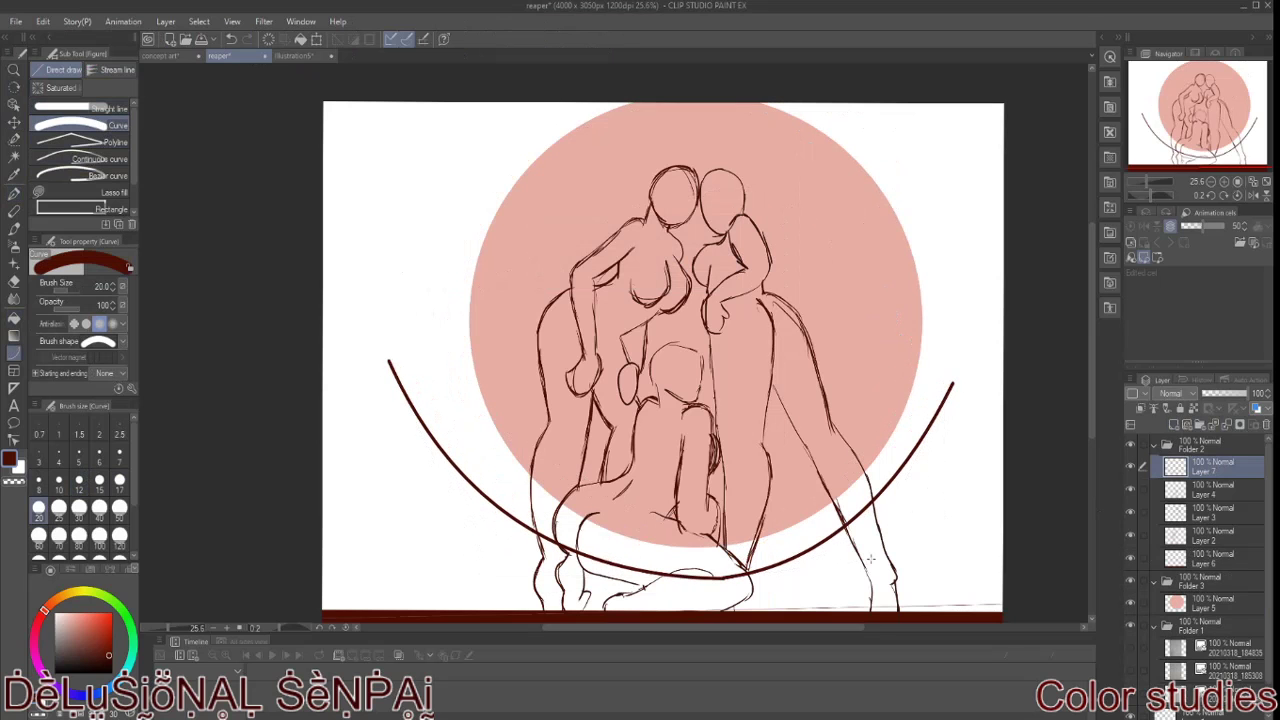
drag(390, 360, 364, 152)
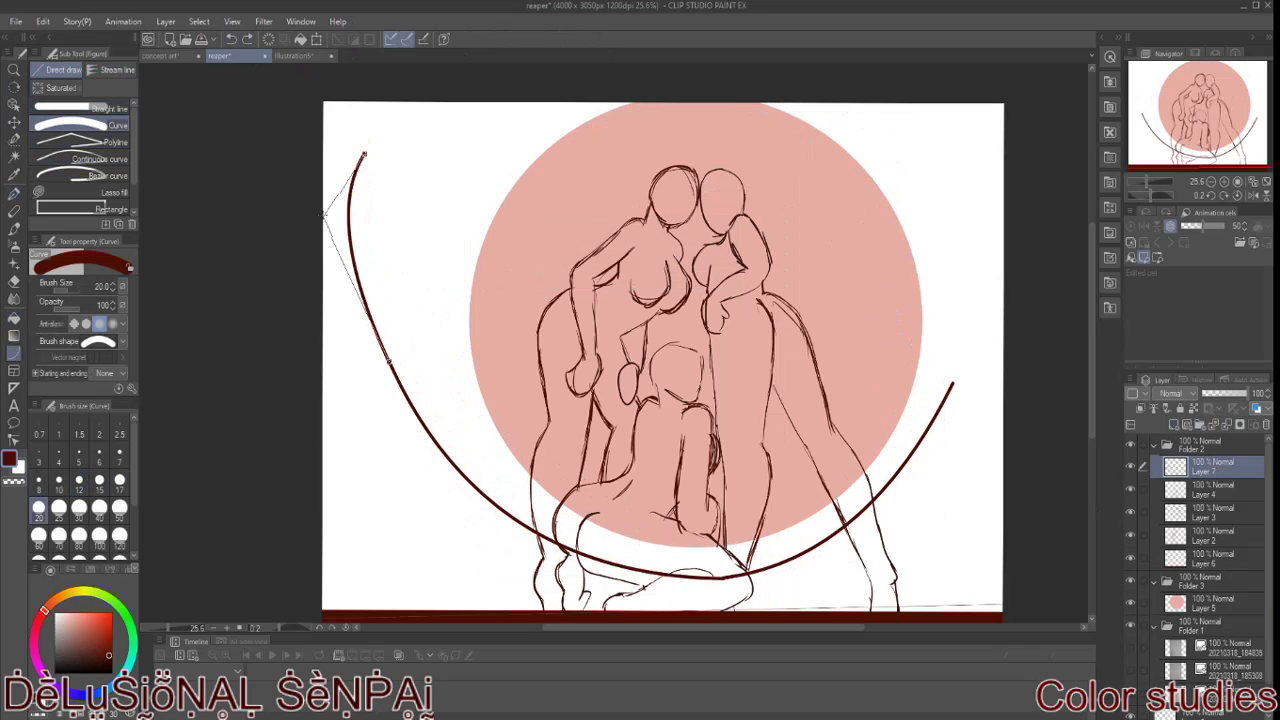
click(346, 255)
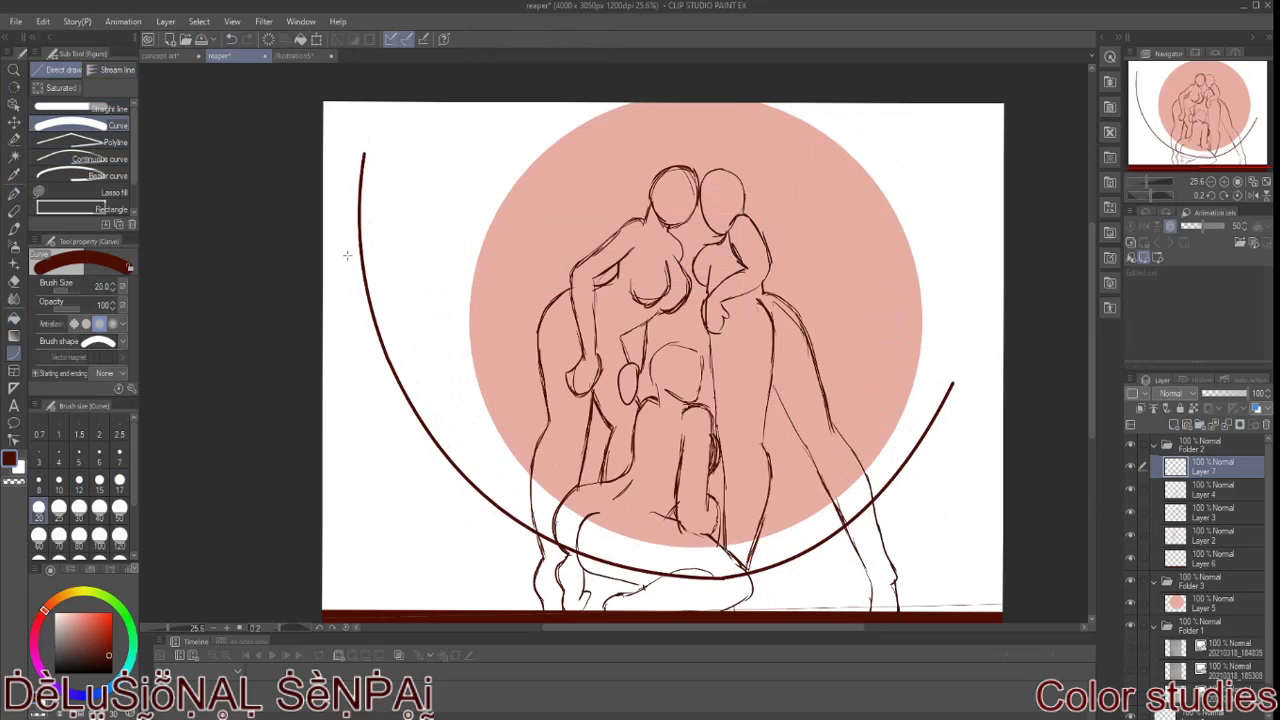
click(233, 38)
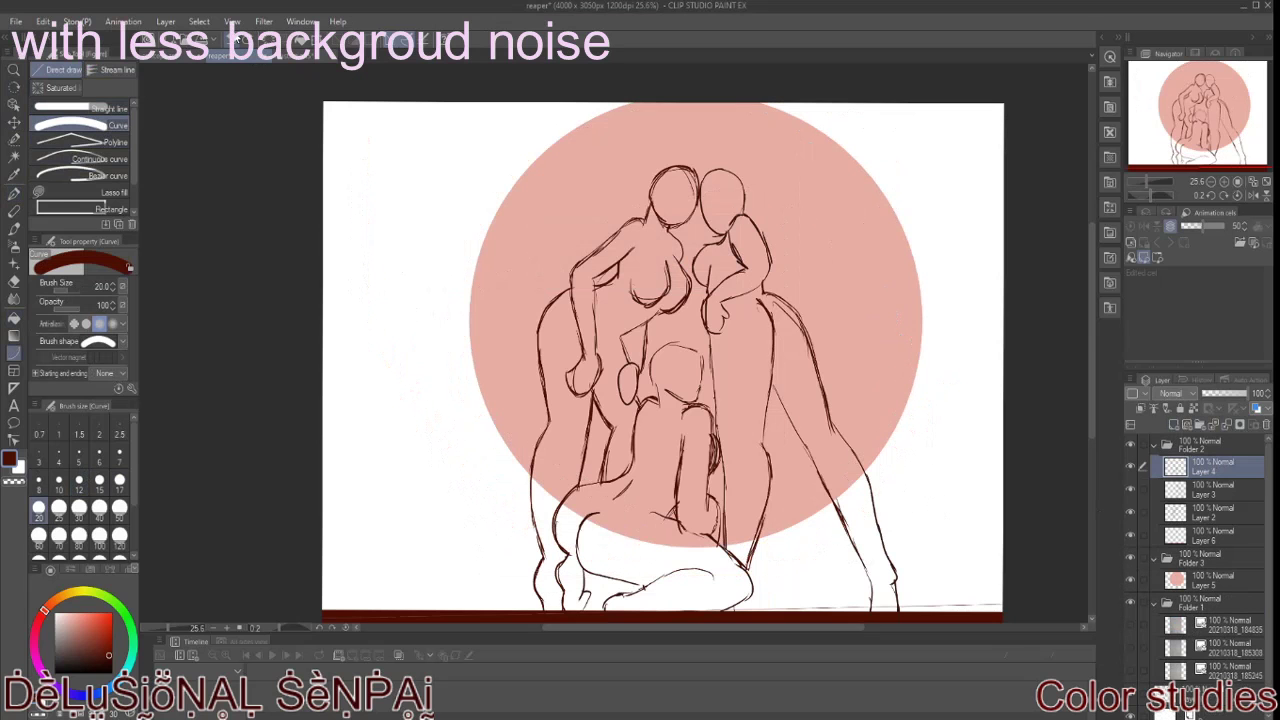
Step: Sketch trial arcs over the figures and around the sun, undoing most of them
key(p)
drag(500, 300, 886, 251)
mouse_move(490, 420)
mouse_down()
mouse_move(606, 177)
mouse_move(840, 200)
mouse_up()
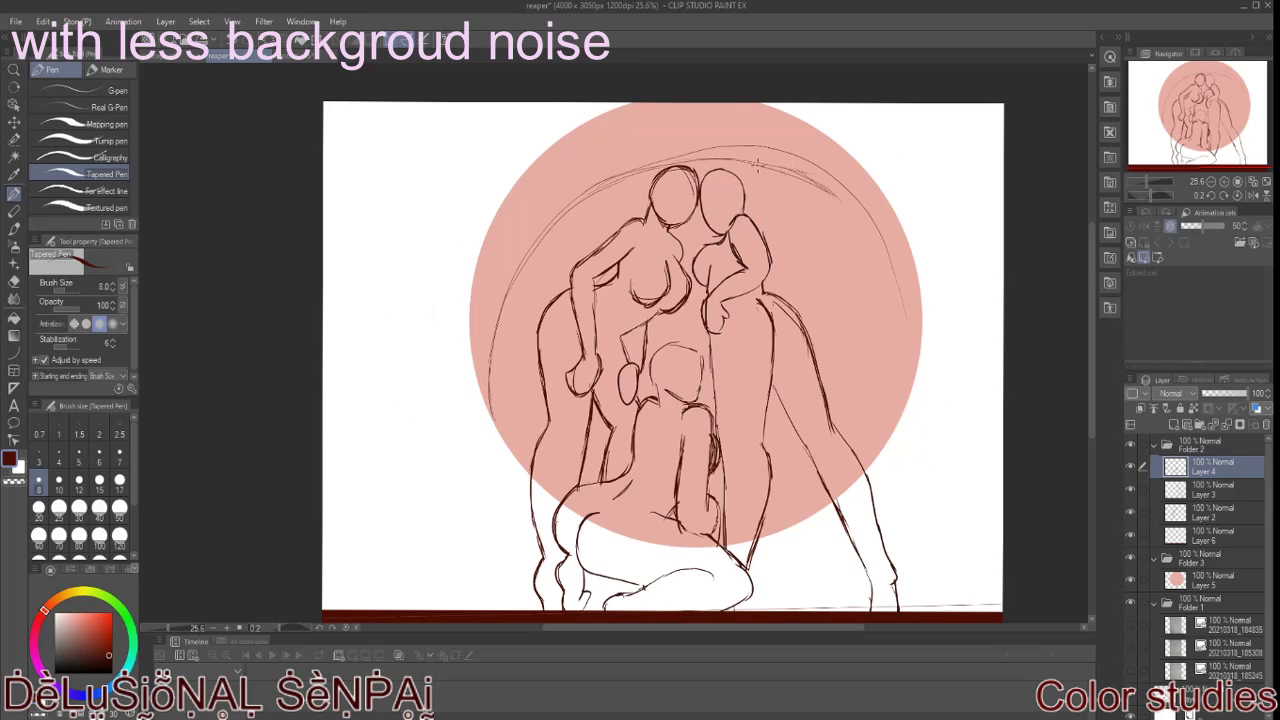
drag(490, 420, 610, 105)
drag(468, 170, 500, 440)
drag(780, 165, 945, 275)
mouse_move(945, 275)
mouse_down()
mouse_move(912, 123)
mouse_move(935, 265)
mouse_up()
drag(856, 198, 820, 355)
drag(795, 435, 752, 588)
click(233, 40)
click(233, 40)
click(233, 40)
click(233, 40)
click(233, 40)
click(247, 39)
click(247, 39)
Step: Erase the leftover arcs along the sun's left side, top and top right, then add a new layer atop Folder 2
key(e)
drag(470, 380, 600, 110)
mouse_move(620, 160)
mouse_down()
mouse_move(880, 124)
mouse_move(935, 270)
mouse_up()
drag(912, 150, 925, 175)
click(1140, 408)
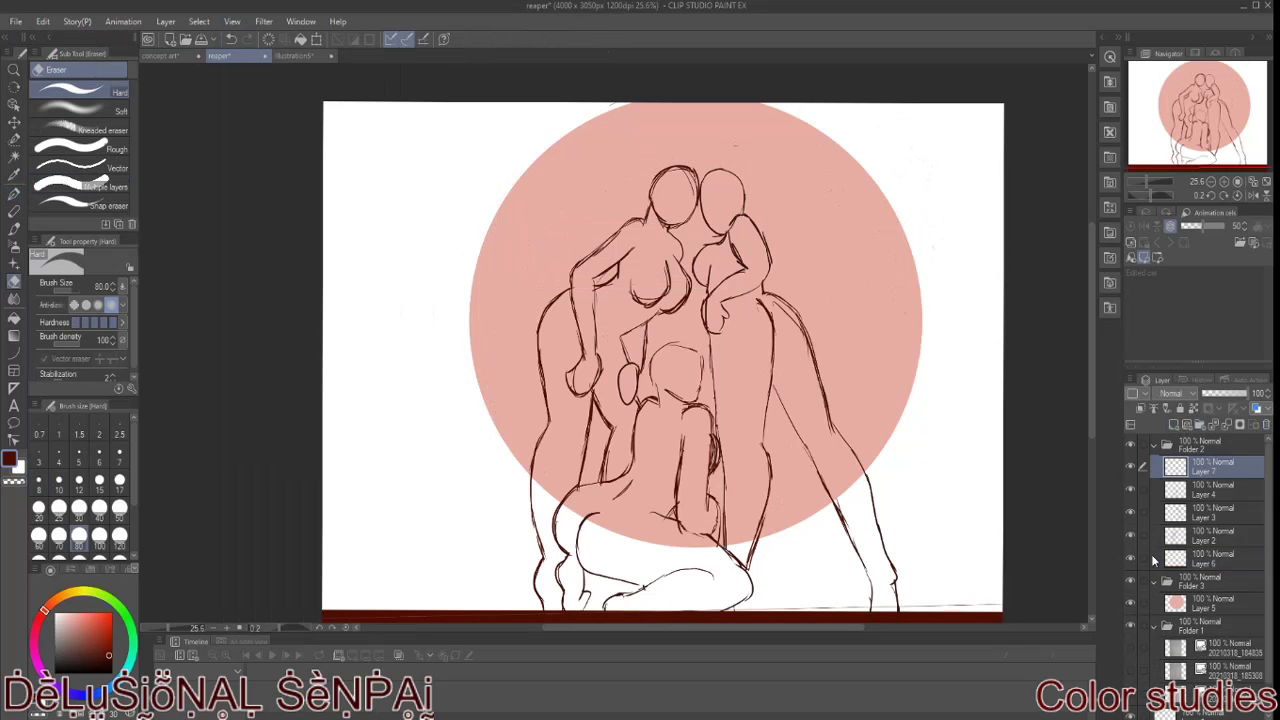
key(u)
drag(443, 320, 963, 357)
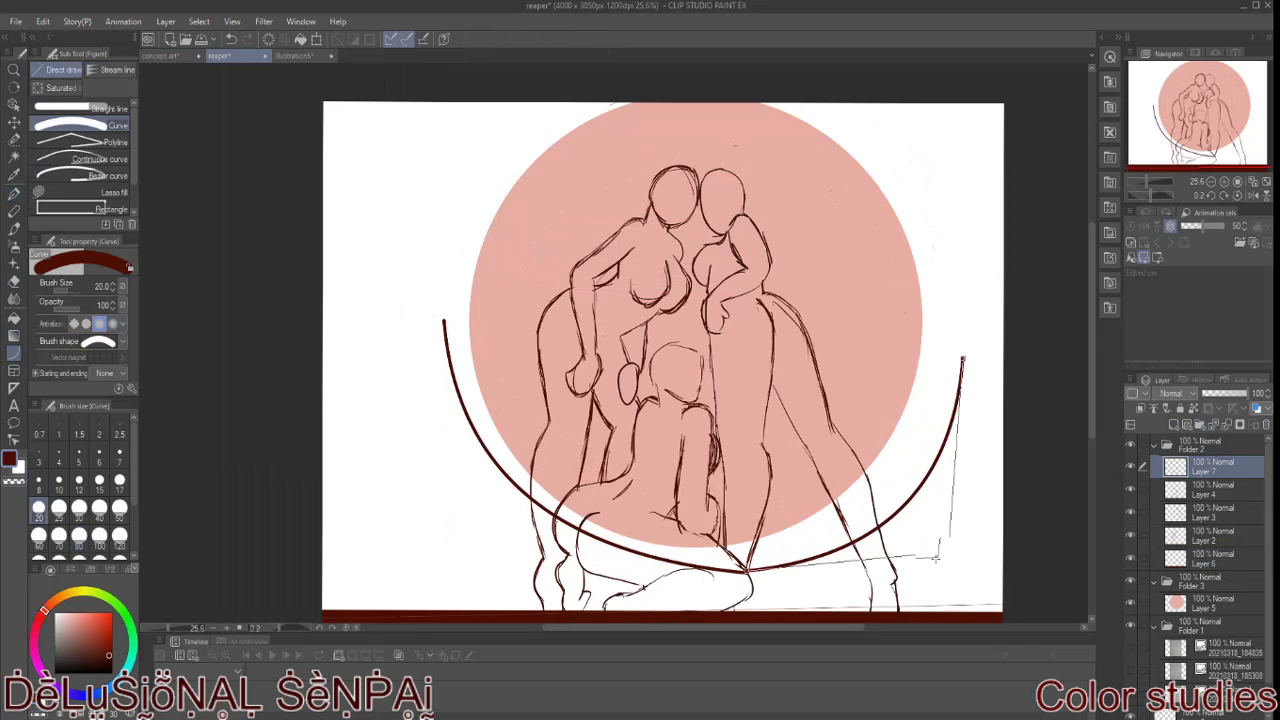
click(940, 552)
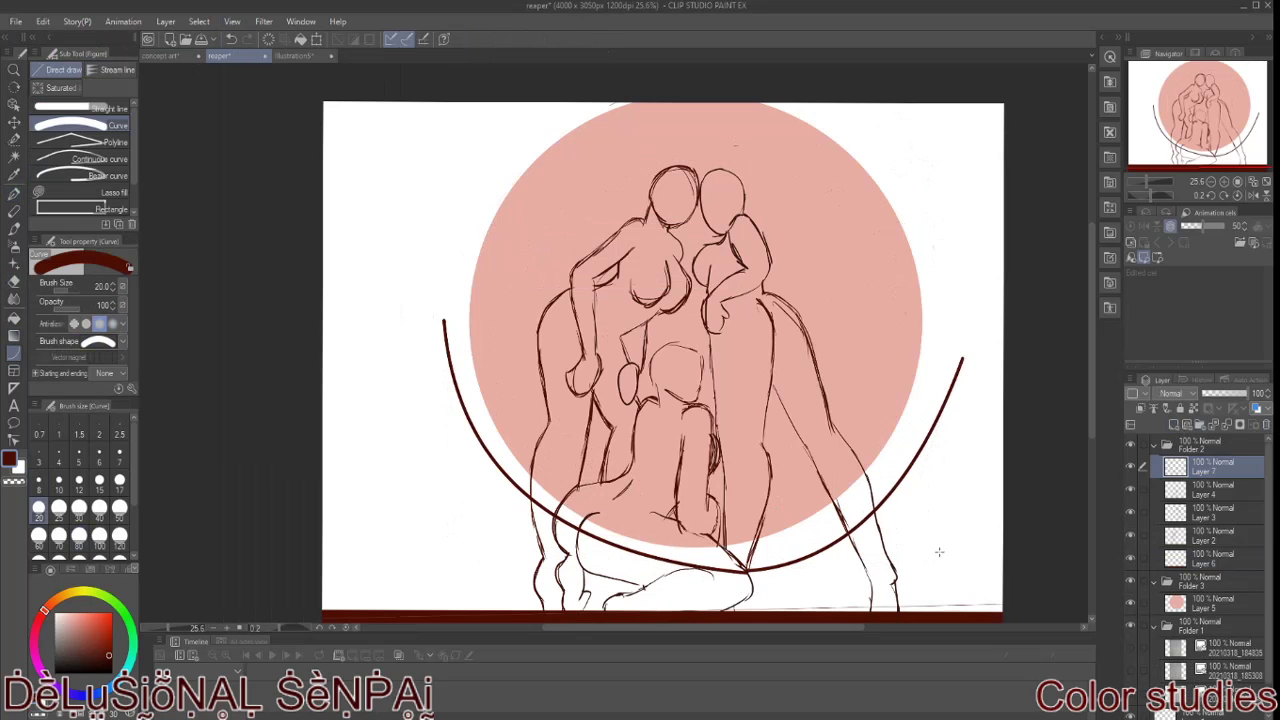
key(ctrl+z)
key(u)
mouse_move(757, 103)
mouse_down()
mouse_move(389, 564)
mouse_move(937, 590)
mouse_up()
key(u)
key(Escape)
drag(406, 447, 950, 436)
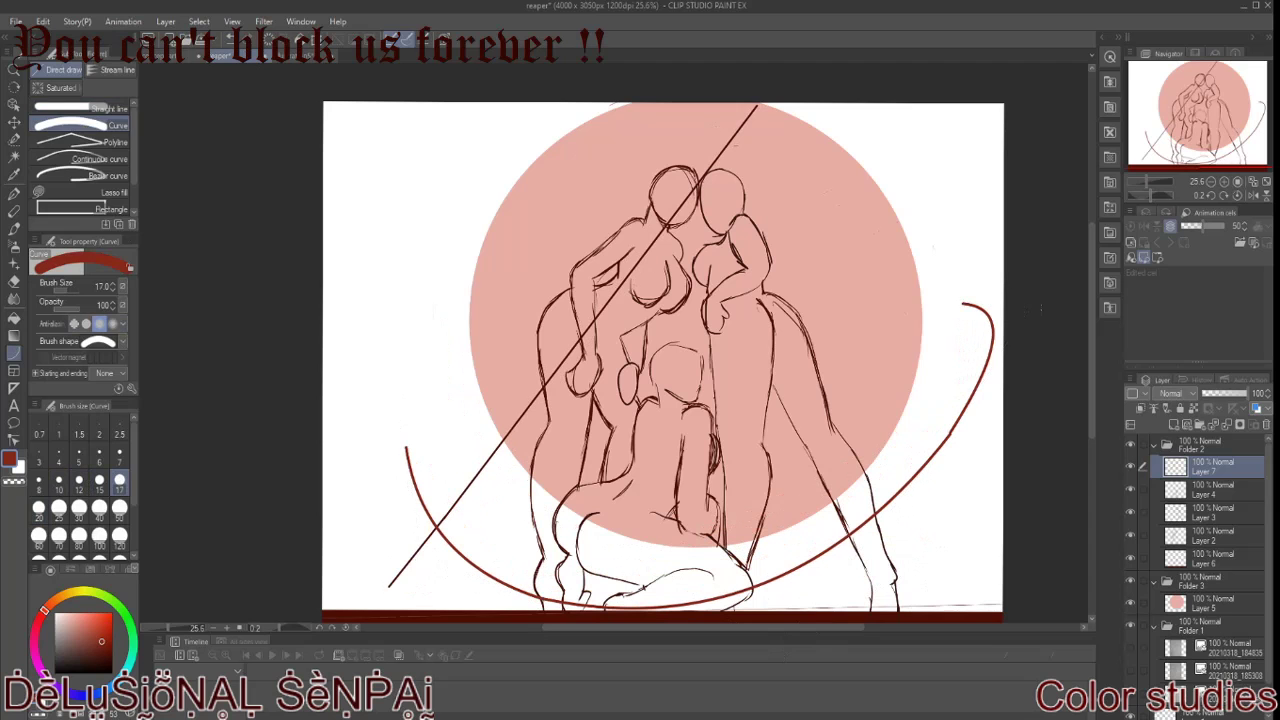
click(962, 303)
key(p)
drag(406, 447, 505, 432)
drag(508, 440, 720, 560)
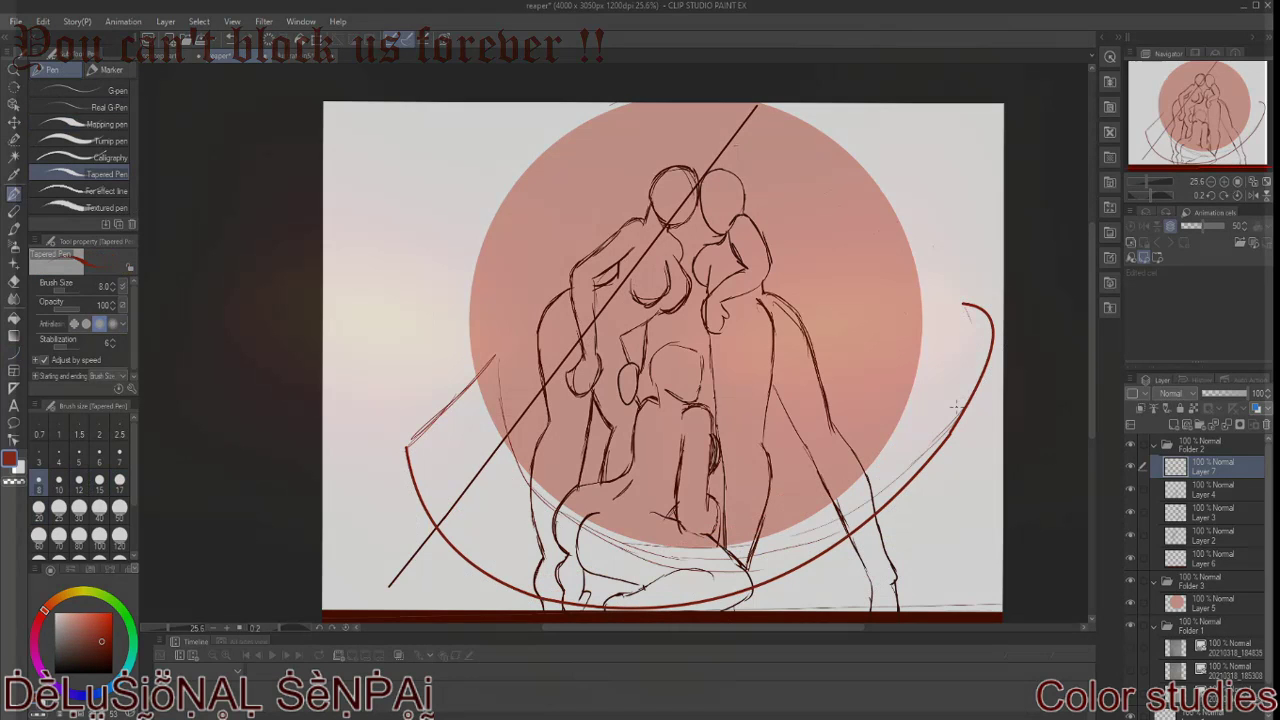
mouse_move(508, 436)
mouse_down()
mouse_move(930, 432)
mouse_move(998, 328)
mouse_move(720, 600)
mouse_up()
drag(945, 350, 990, 390)
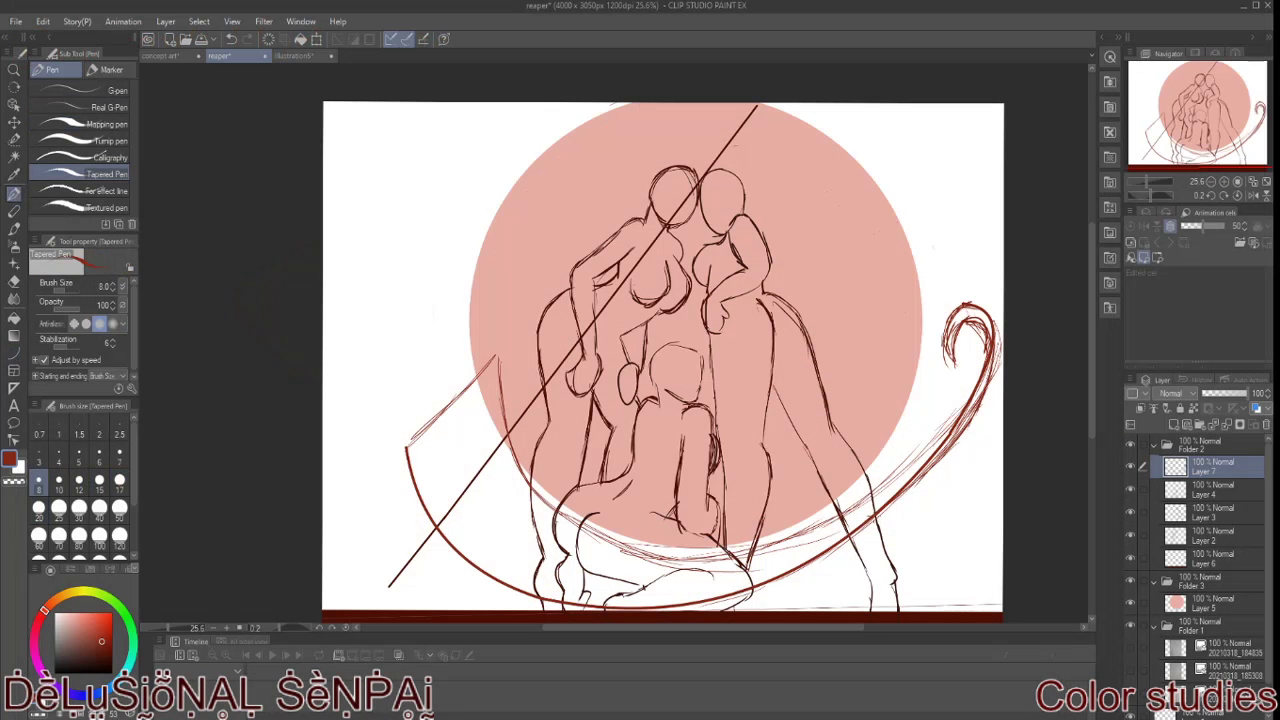
mouse_move(494, 360)
mouse_down()
mouse_move(378, 472)
mouse_move(470, 565)
mouse_up()
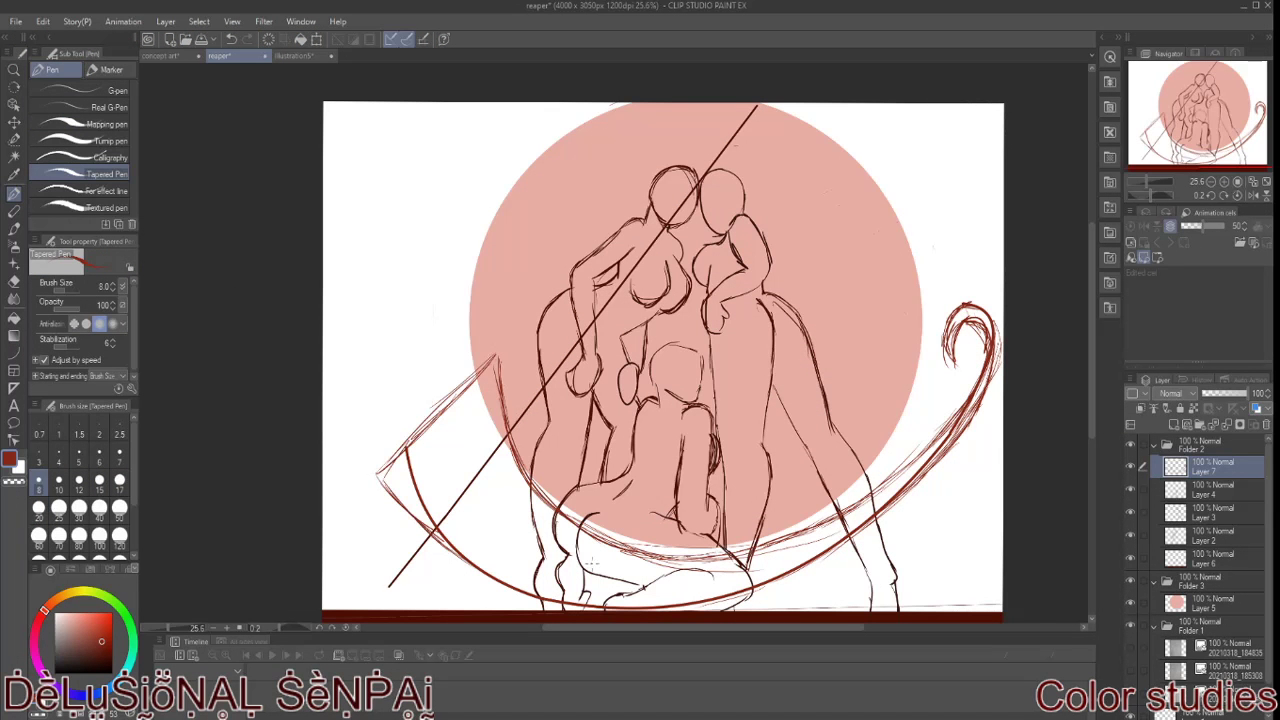
key(u)
drag(394, 594, 765, 105)
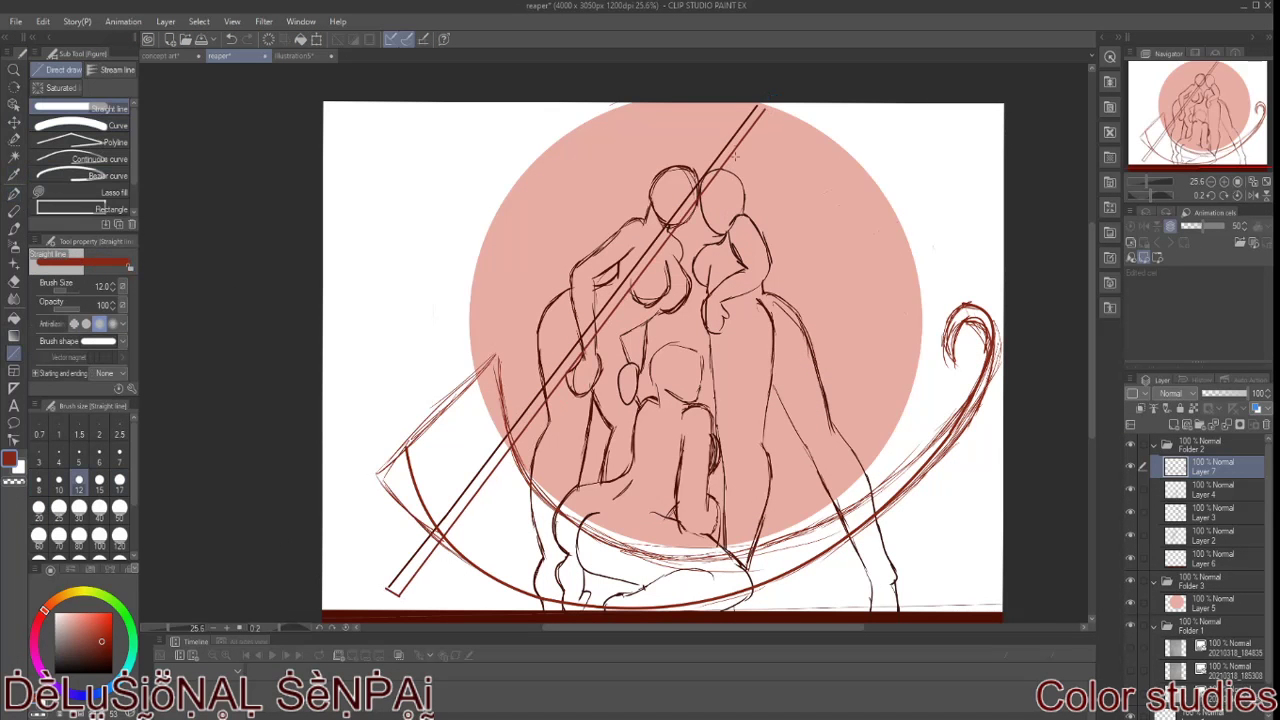
key(e)
drag(392, 592, 420, 562)
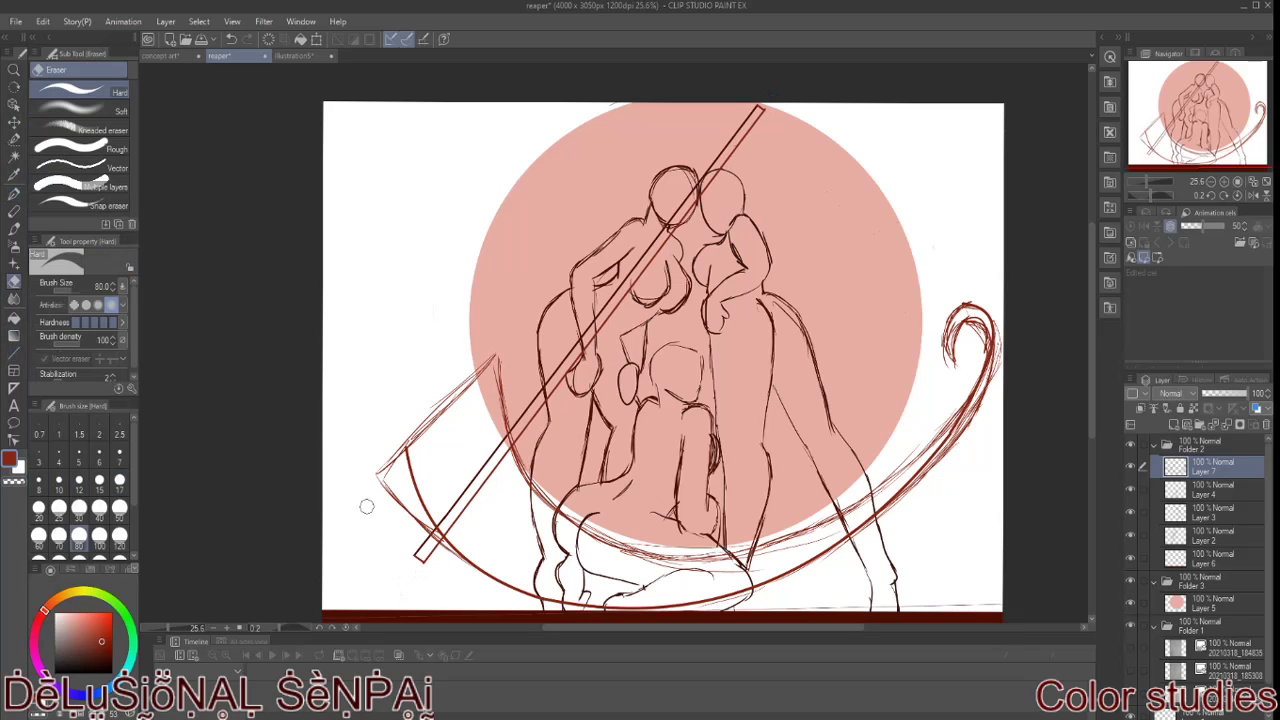
drag(440, 535, 515, 430)
drag(408, 452, 455, 545)
mouse_move(997, 330)
mouse_down()
mouse_move(995, 380)
mouse_move(952, 291)
mouse_up()
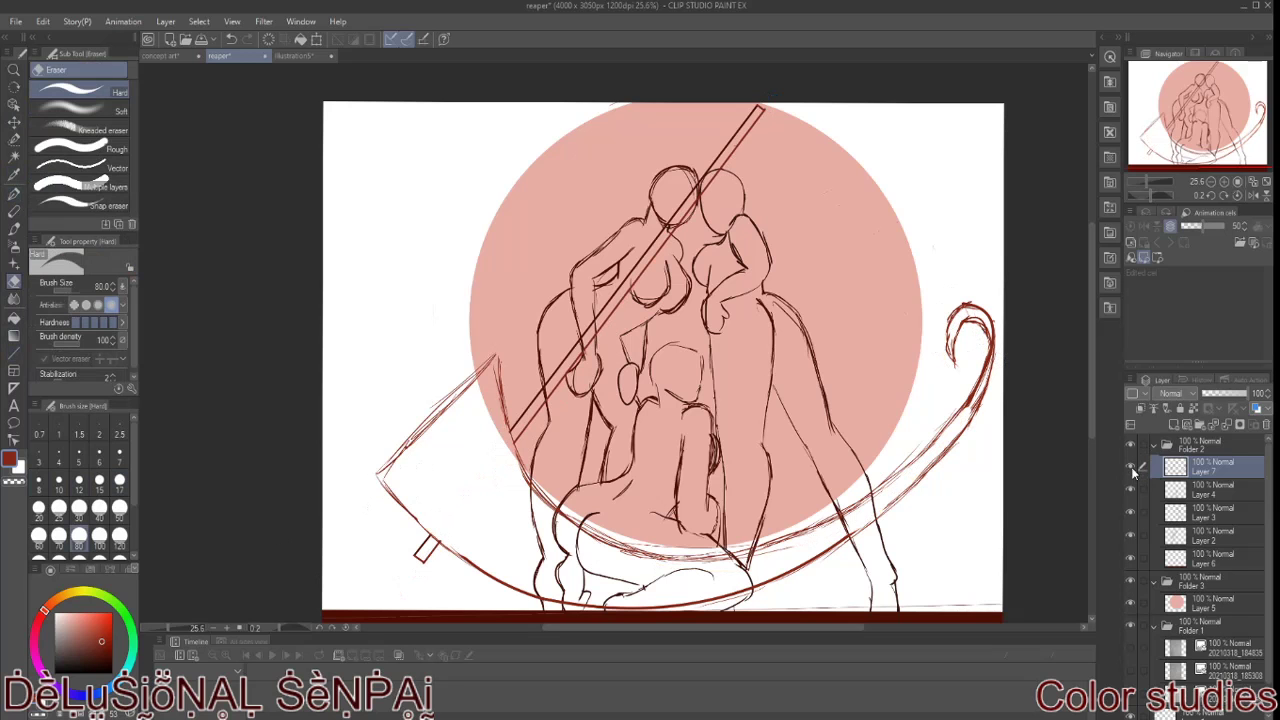
click(1128, 467)
click(1174, 424)
key(Return)
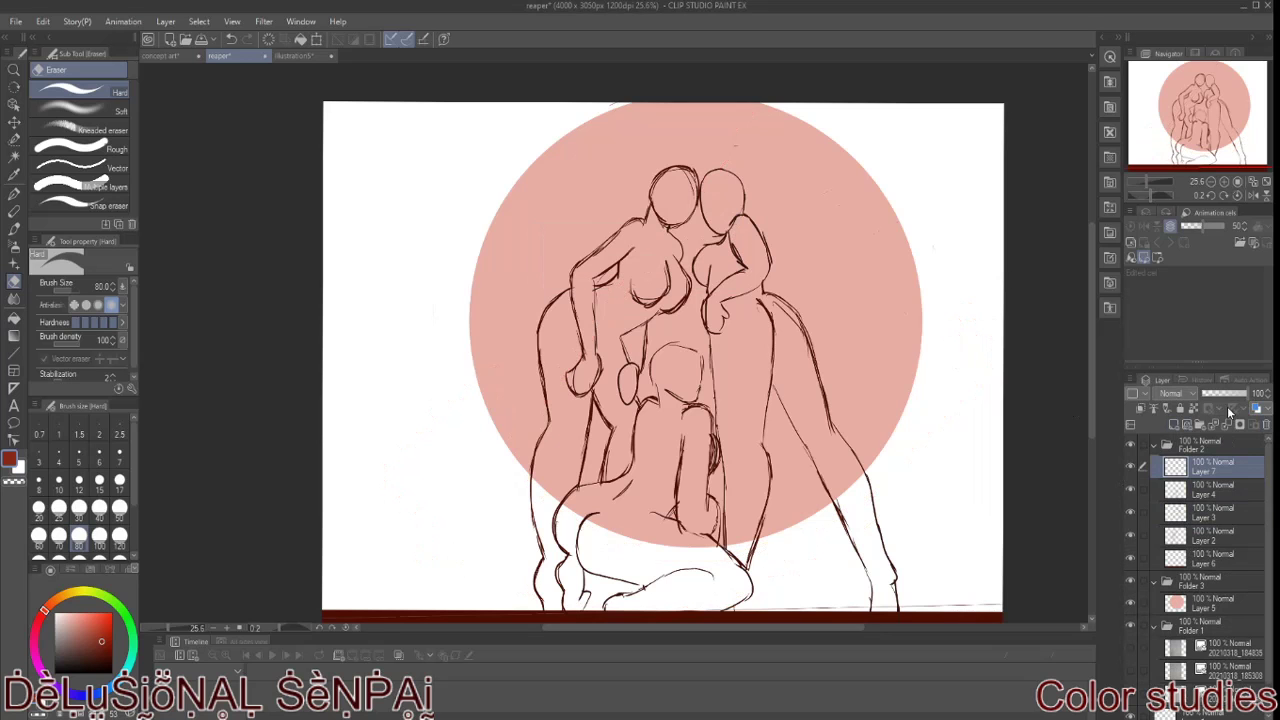
Step: Sketch two trial orange strokes on the left figure's chest, then erase them
key(p)
drag(618, 282, 641, 321)
mouse_move(606, 276)
mouse_down()
mouse_move(638, 323)
mouse_move(695, 288)
mouse_move(684, 250)
mouse_up()
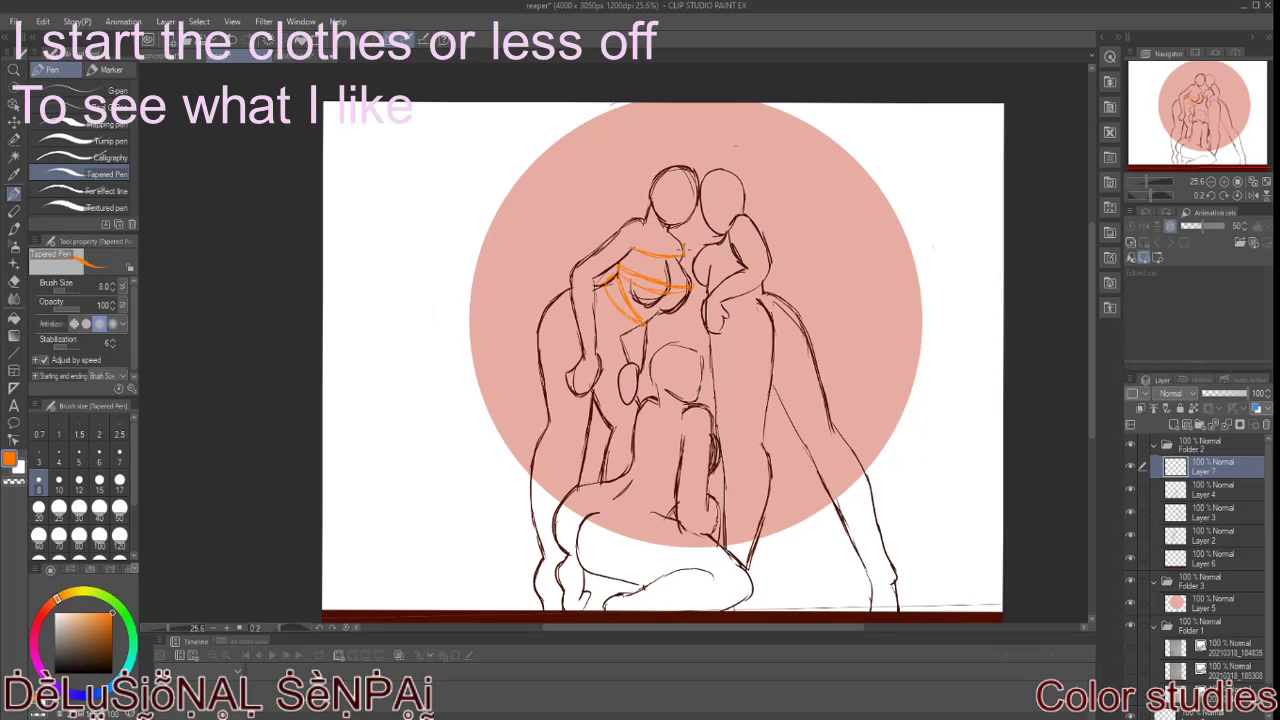
key(e)
drag(615, 290, 685, 255)
key(p)
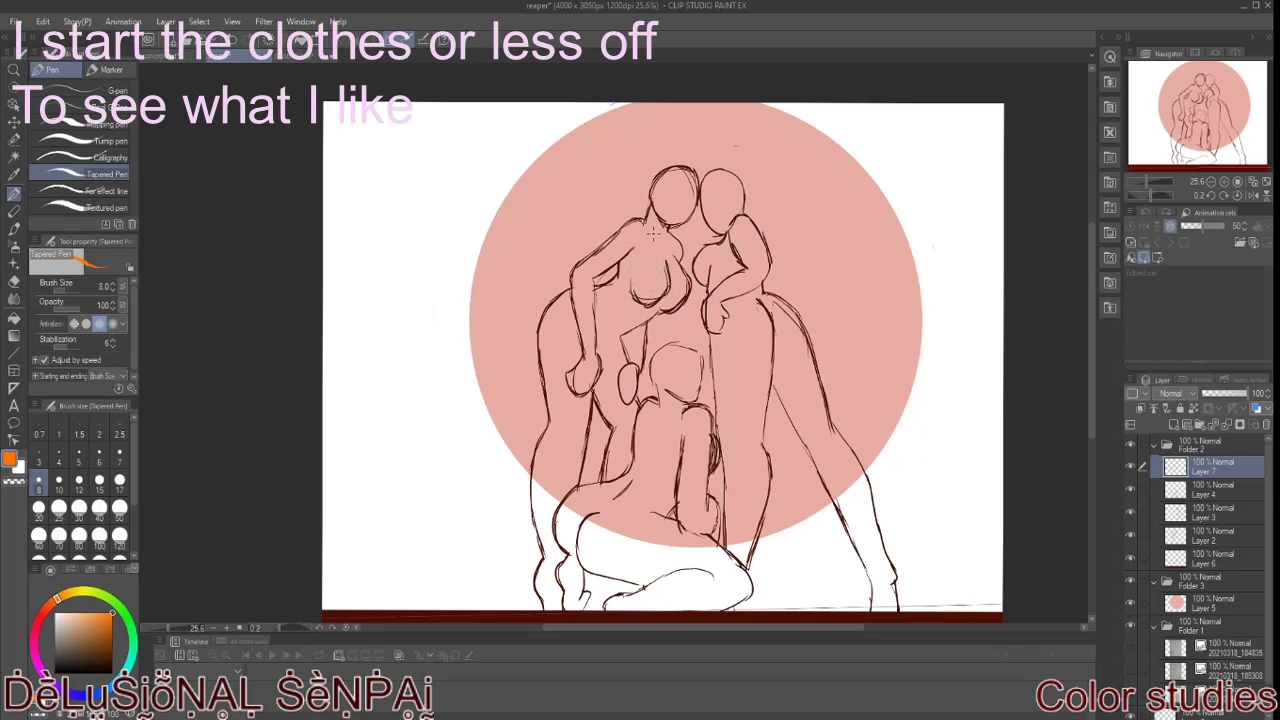
Step: Sketch orange hair strands around the left figure's head and a line under its chin
drag(652, 196, 650, 244)
drag(664, 240, 686, 222)
drag(645, 178, 700, 150)
drag(636, 202, 650, 245)
drag(655, 166, 614, 226)
mouse_move(678, 142)
mouse_down()
mouse_move(700, 178)
mouse_move(640, 235)
mouse_up()
key(e)
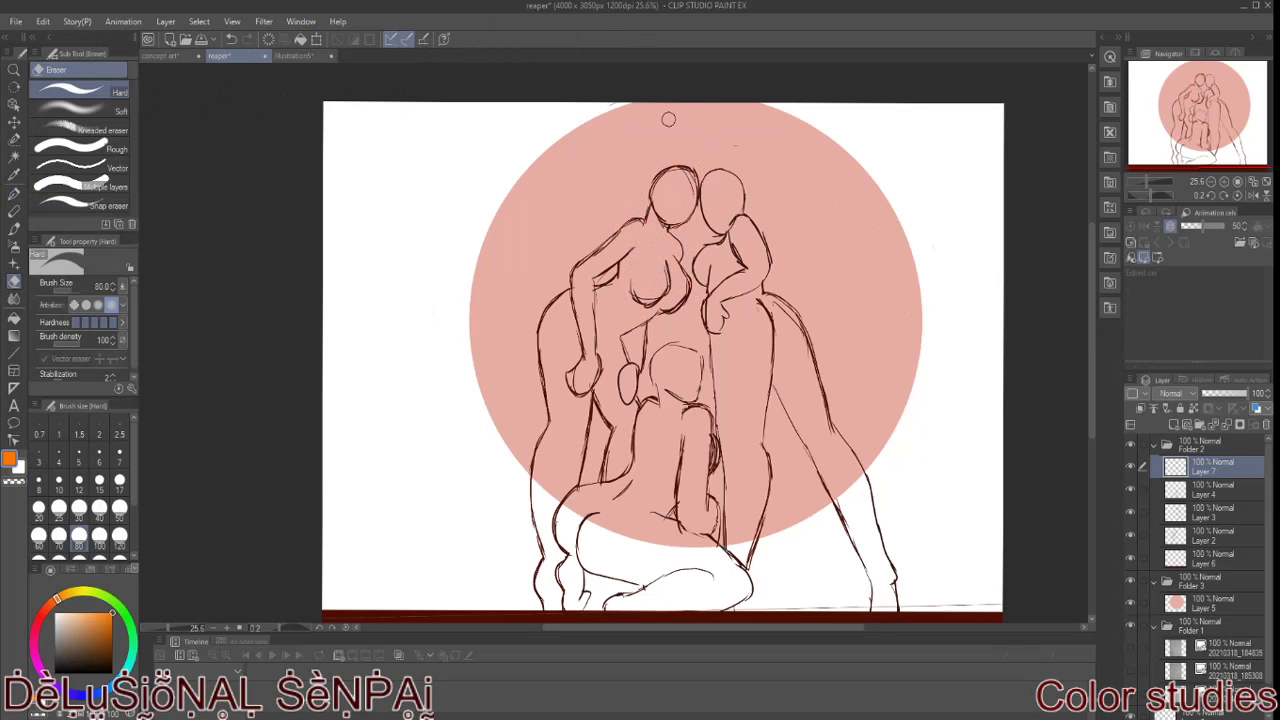
click(15, 194)
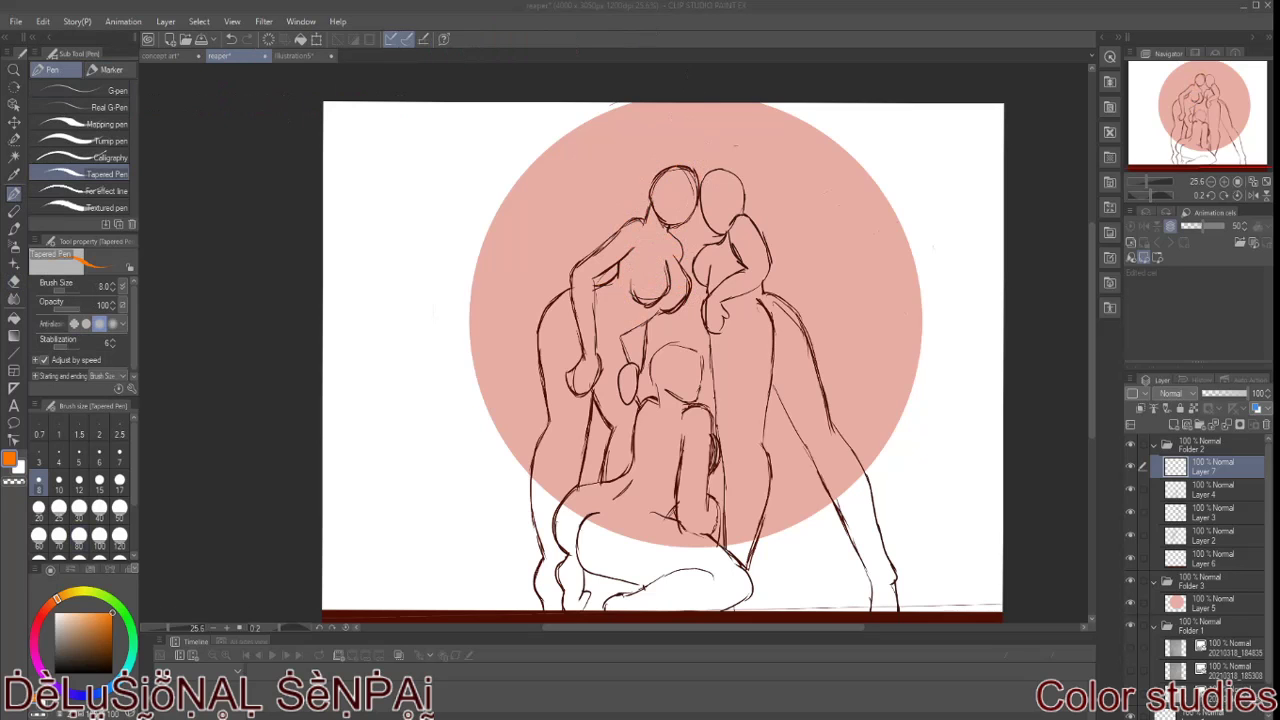
Step: Trace the left figure's head, hair, shoulder and side in orange, erasing a trial bra outline
mouse_move(648, 218)
mouse_down()
mouse_move(668, 256)
mouse_move(602, 285)
mouse_move(680, 262)
mouse_up()
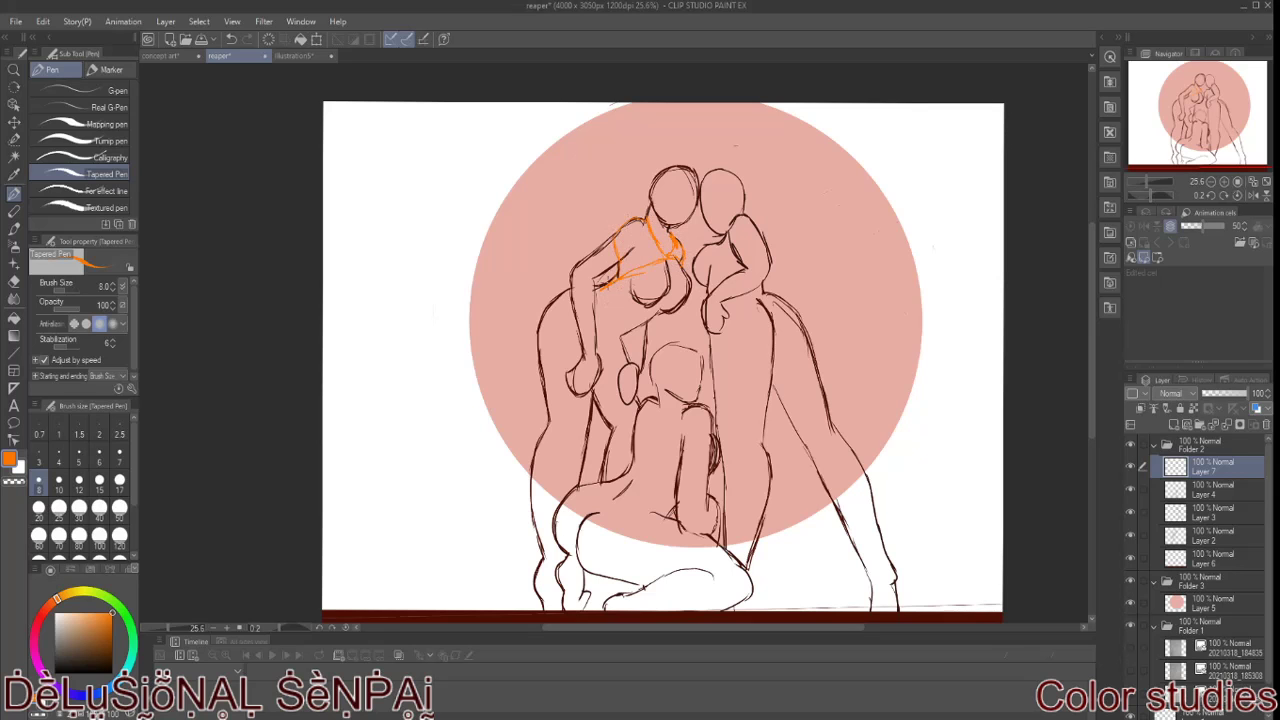
mouse_move(608, 286)
mouse_down()
mouse_move(672, 224)
mouse_move(686, 172)
mouse_move(688, 240)
mouse_up()
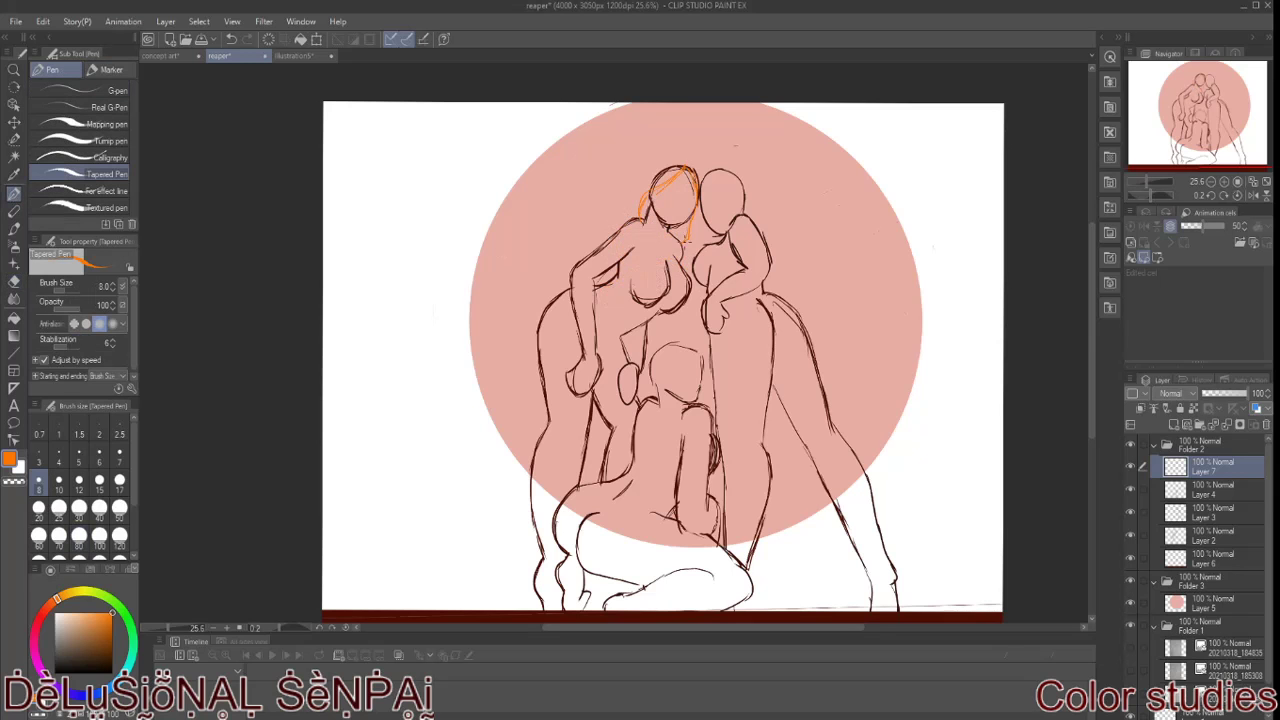
drag(648, 185, 676, 242)
drag(655, 168, 626, 221)
drag(640, 270, 688, 258)
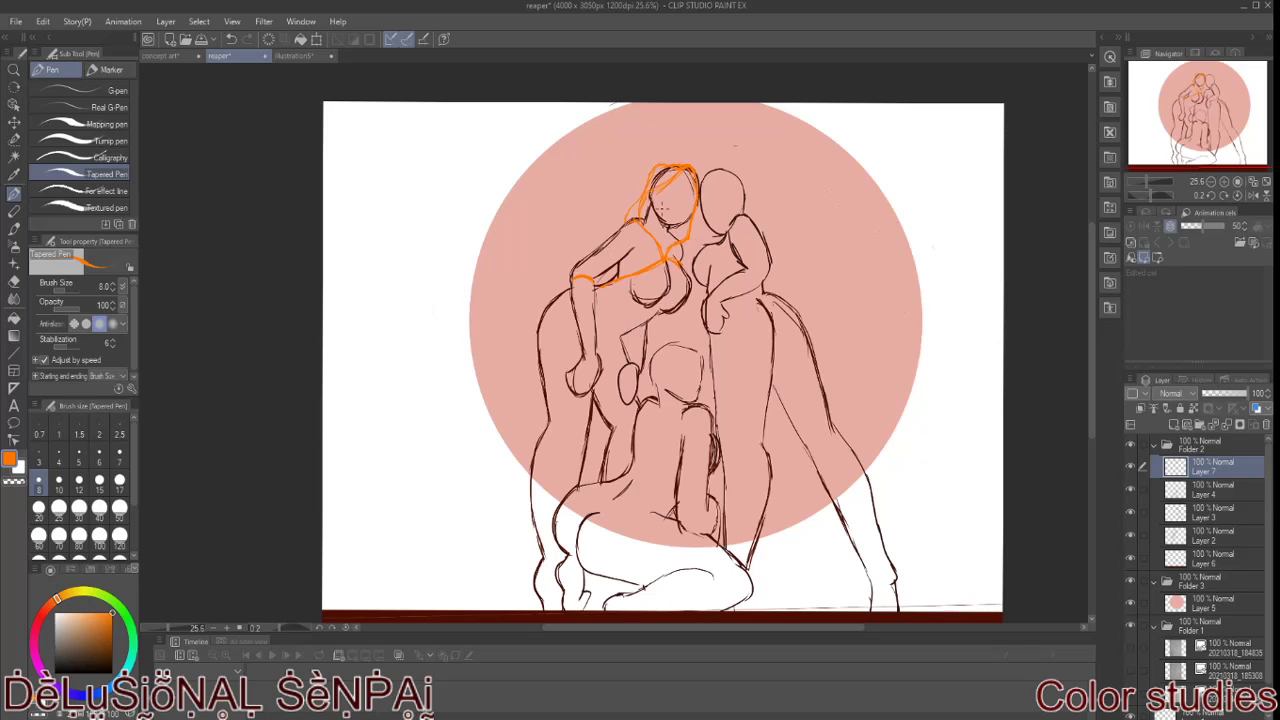
drag(562, 300, 562, 480)
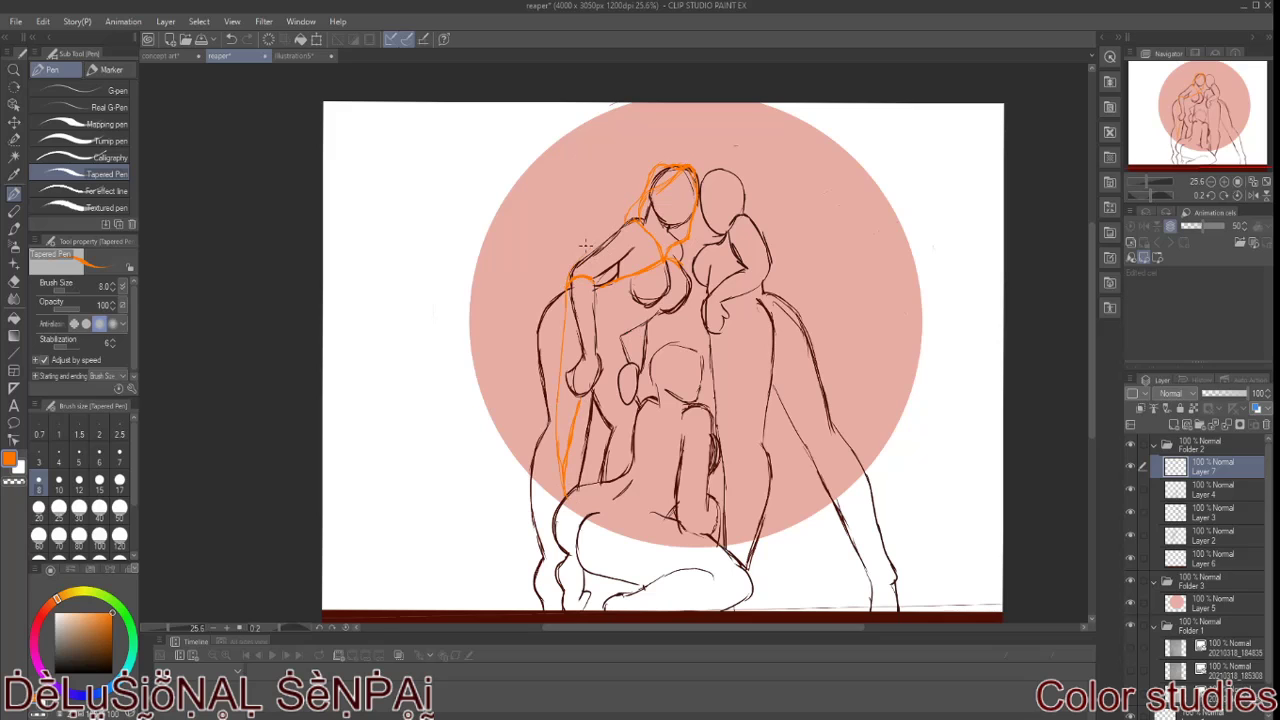
mouse_move(620, 224)
mouse_down()
mouse_move(570, 267)
mouse_move(634, 248)
mouse_up()
Step: Add orange strokes below the left figure's chest, along its outer edge and down its leg
drag(646, 344, 642, 400)
drag(640, 322, 624, 350)
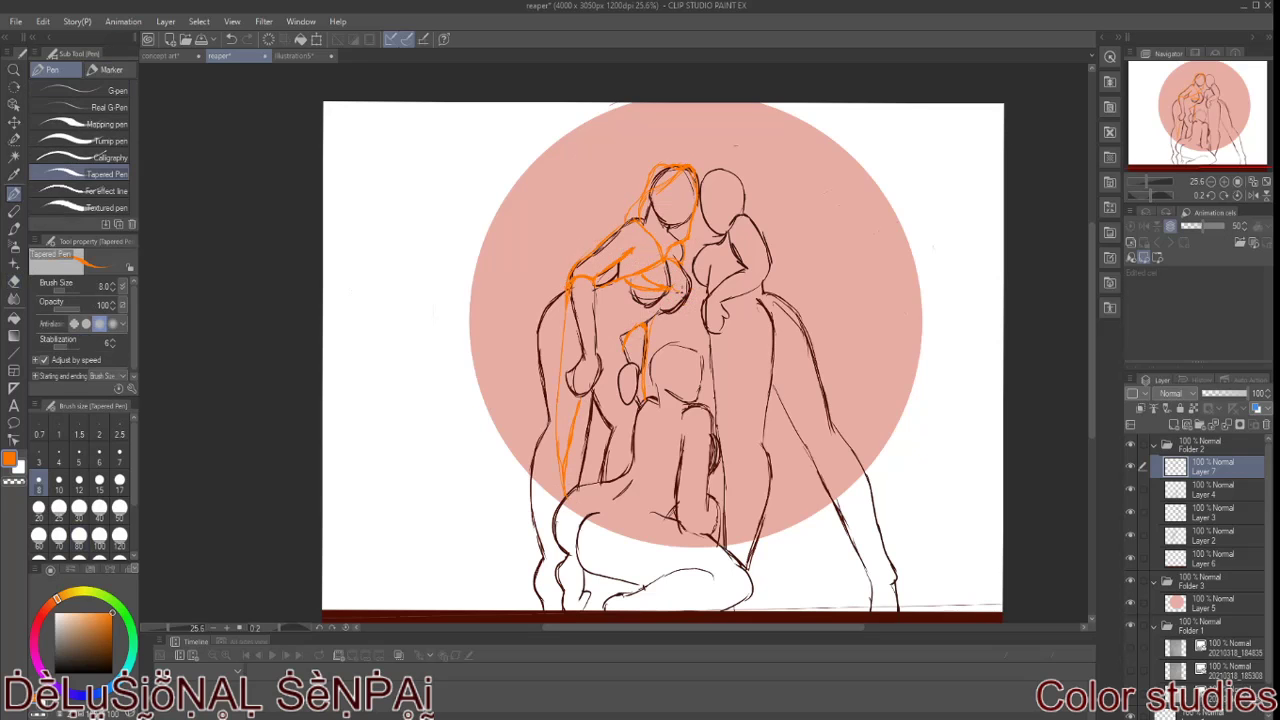
drag(536, 340, 520, 558)
drag(530, 510, 548, 391)
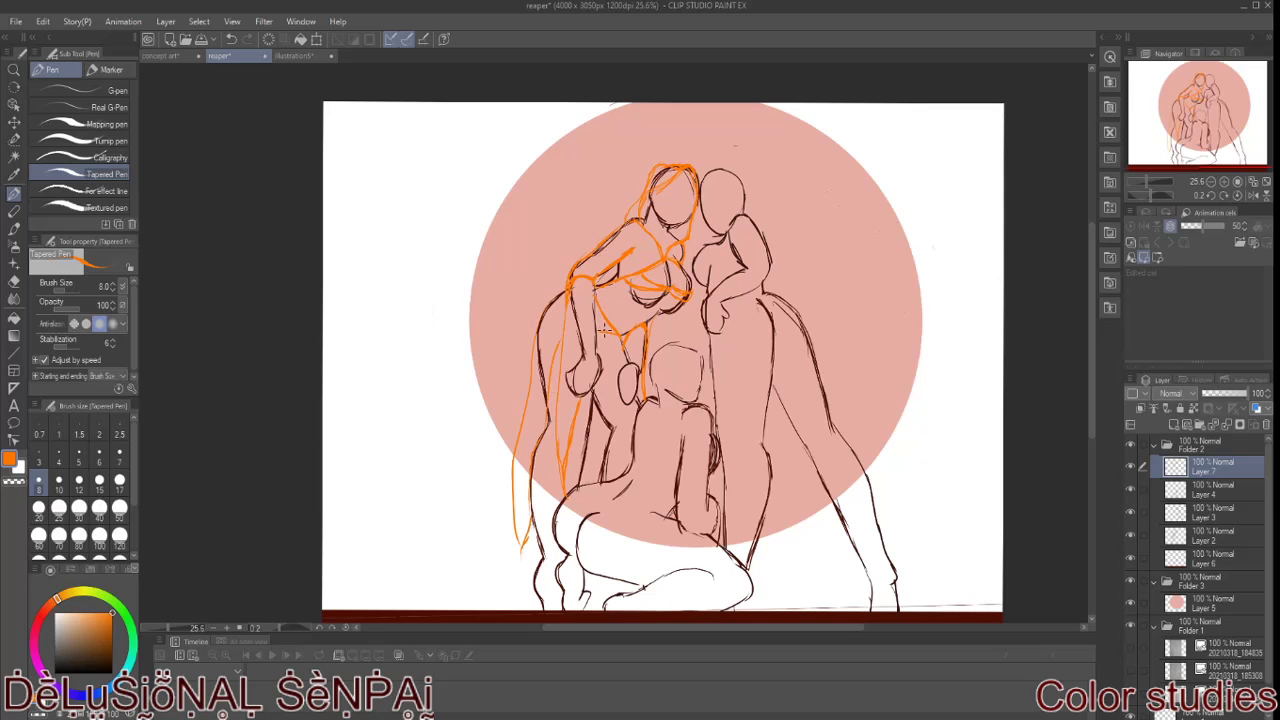
drag(612, 342, 634, 462)
key(ctrl+shift+n)
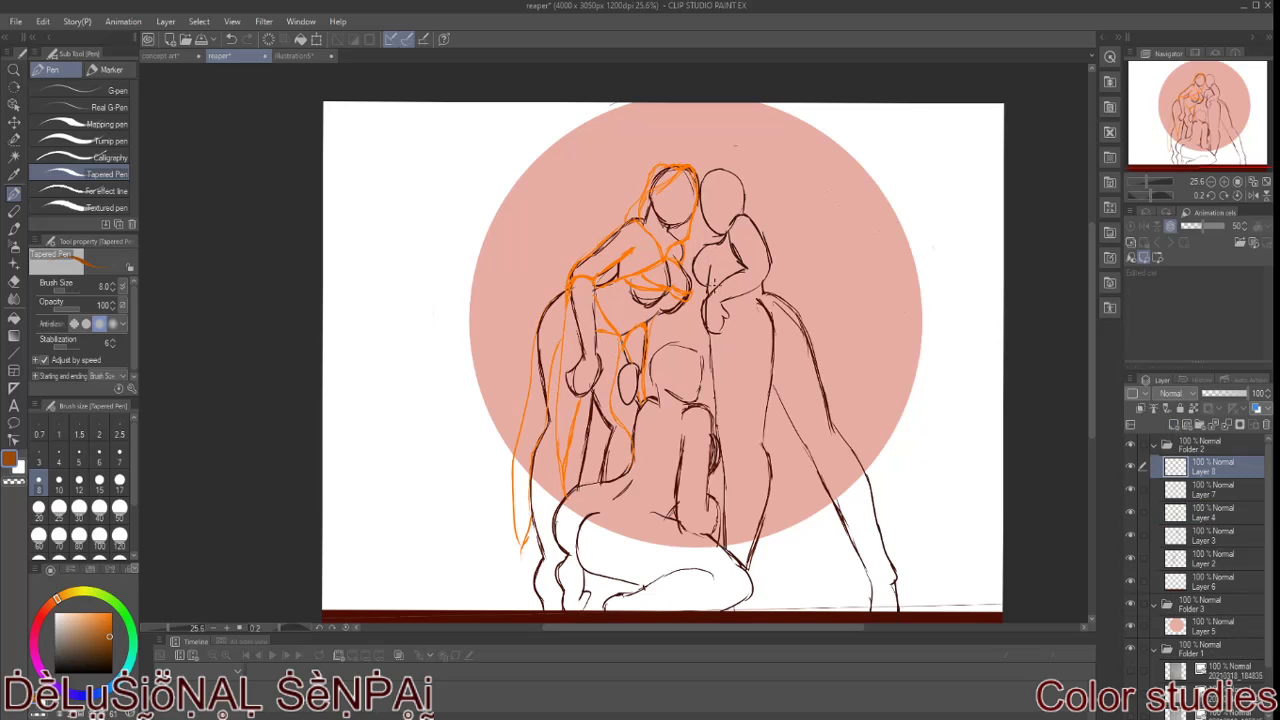
Step: Sketch brown contour strokes on the right figure's chest, thigh, back and leg
drag(714, 263, 704, 281)
mouse_move(722, 306)
mouse_down()
mouse_move(765, 291)
mouse_move(770, 326)
mouse_up()
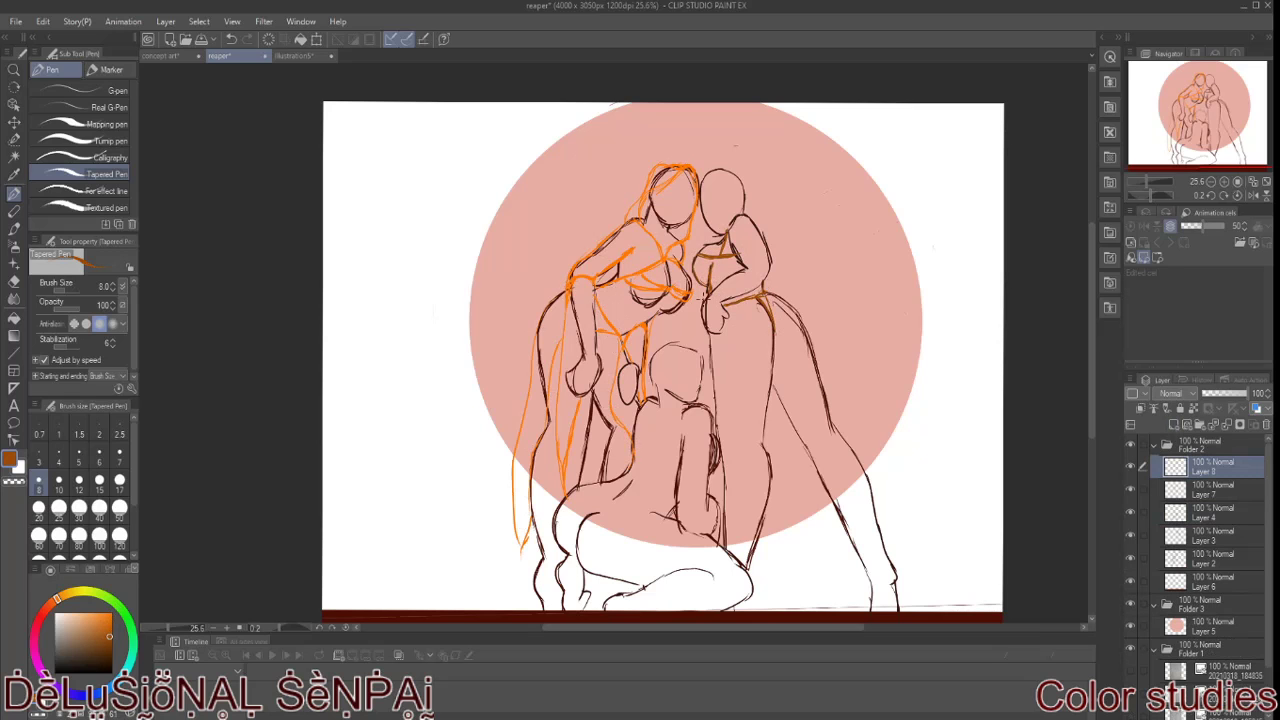
drag(718, 259, 709, 283)
drag(776, 334, 800, 522)
drag(766, 424, 798, 586)
drag(772, 322, 780, 524)
Step: On two new layers, sketch brown lines over the middle and kneeling figures
click(1175, 425)
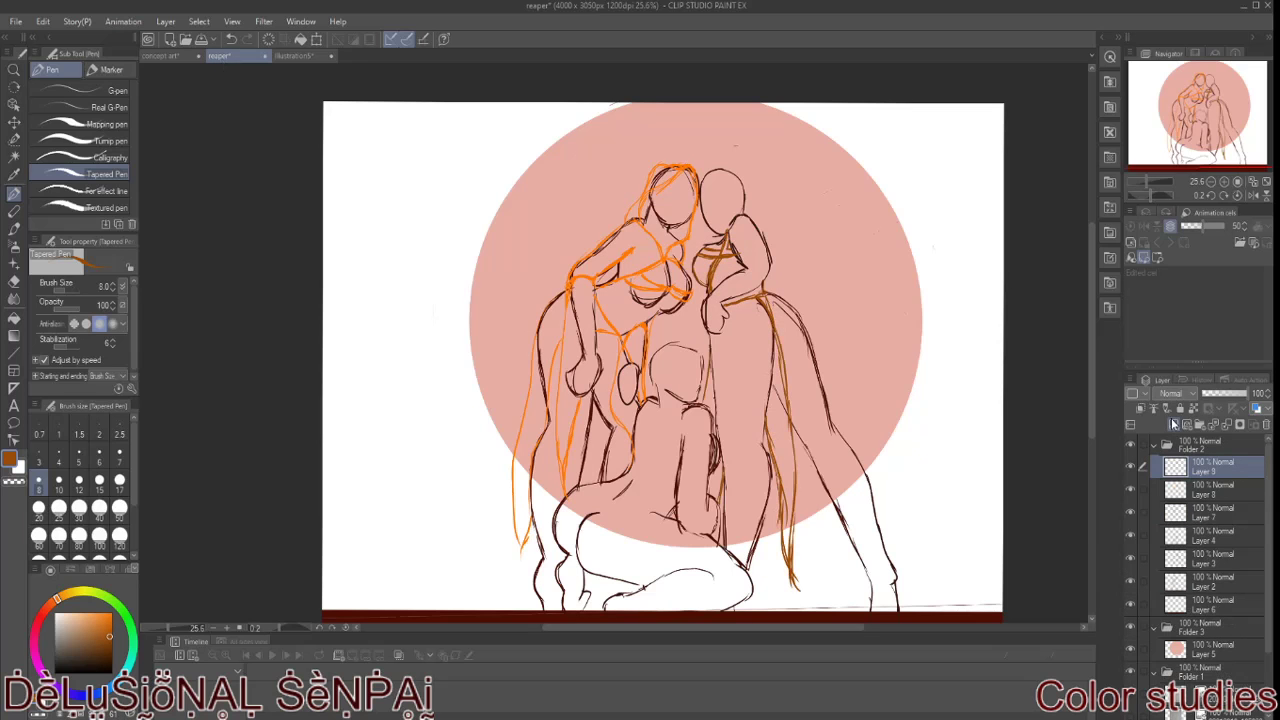
click(1175, 425)
mouse_move(690, 400)
mouse_down()
mouse_move(684, 350)
mouse_move(698, 346)
mouse_up()
mouse_move(659, 452)
mouse_down()
mouse_move(648, 486)
mouse_move(645, 395)
mouse_up()
mouse_move(630, 464)
mouse_down()
mouse_move(584, 490)
mouse_move(578, 618)
mouse_up()
mouse_move(580, 516)
mouse_down()
mouse_move(680, 500)
mouse_move(578, 620)
mouse_up()
drag(575, 492, 566, 572)
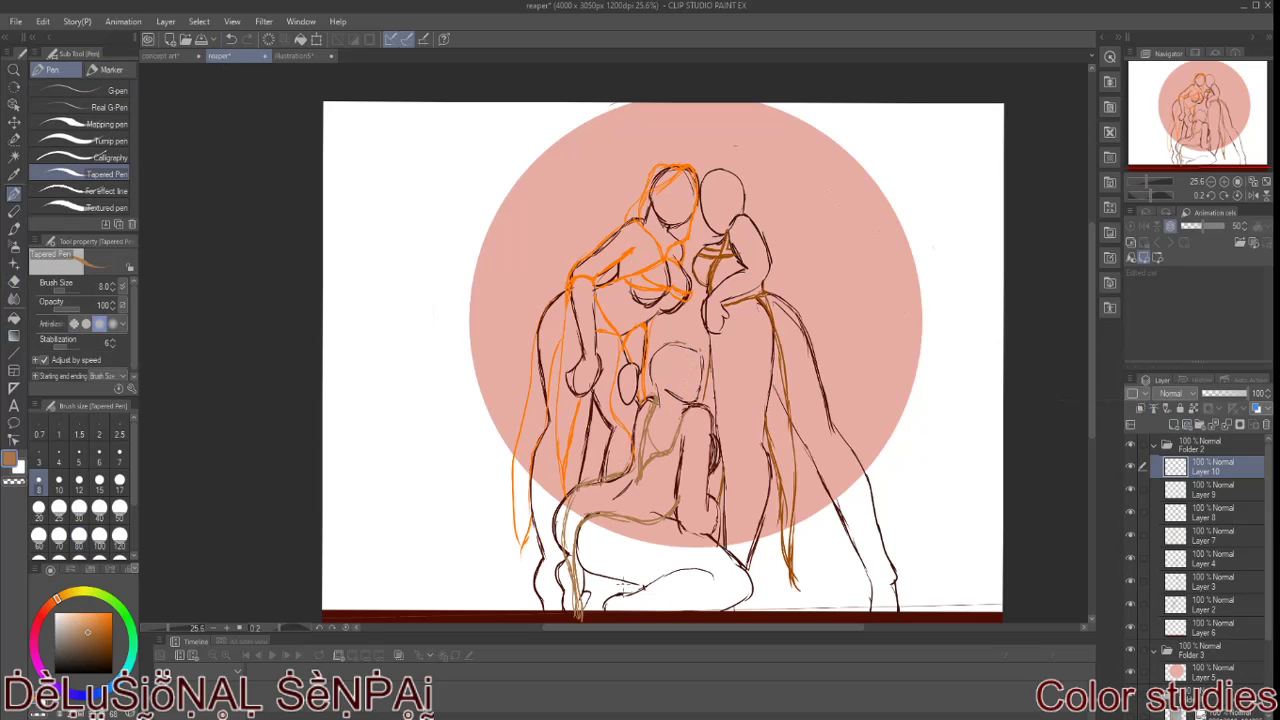
Step: Paint light brown bush shapes along the lower right and bottom left with the India ink brush
key(b)
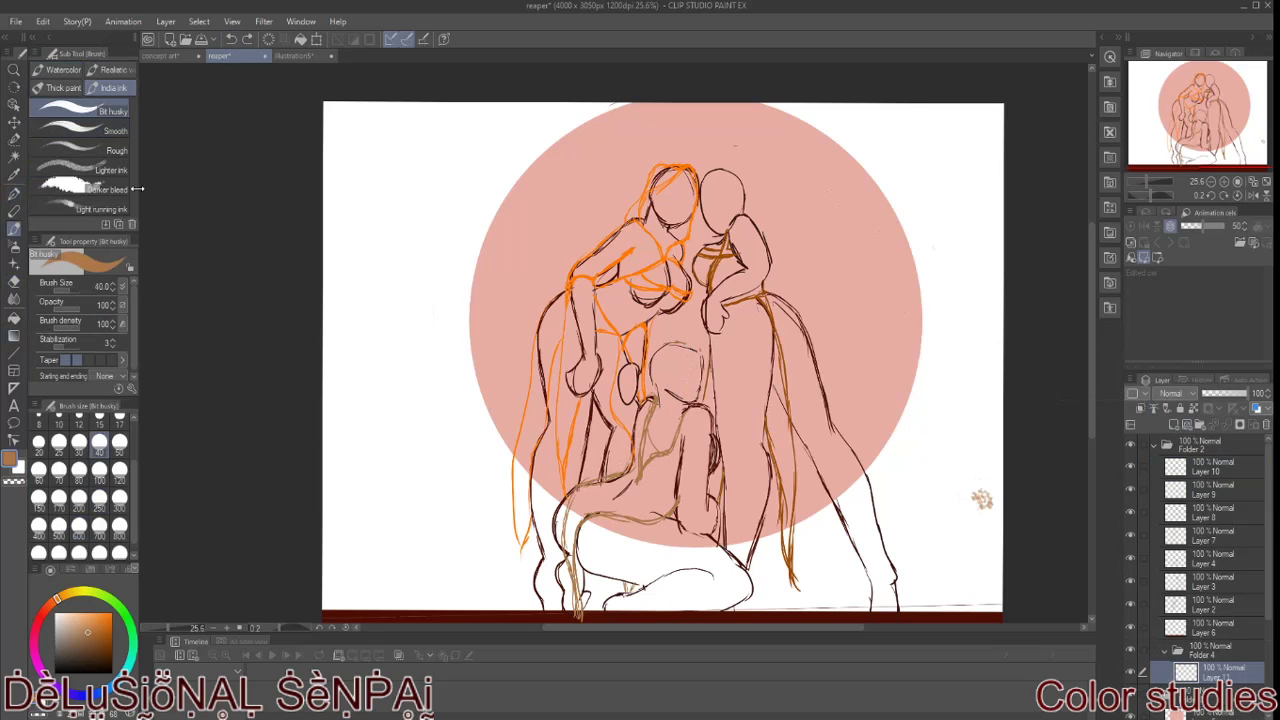
mouse_move(955, 539)
mouse_down()
mouse_move(975, 505)
mouse_move(930, 560)
mouse_move(900, 575)
mouse_move(877, 565)
mouse_move(995, 470)
mouse_up()
drag(900, 590, 780, 600)
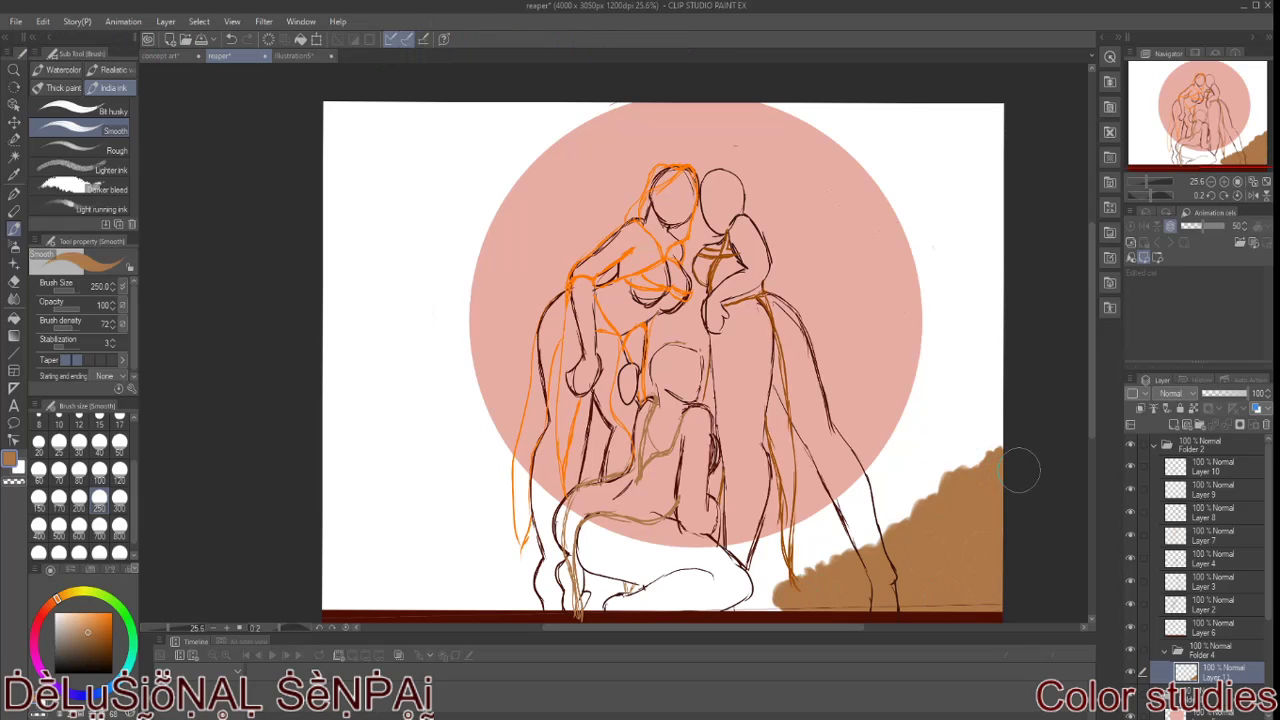
drag(330, 520, 598, 558)
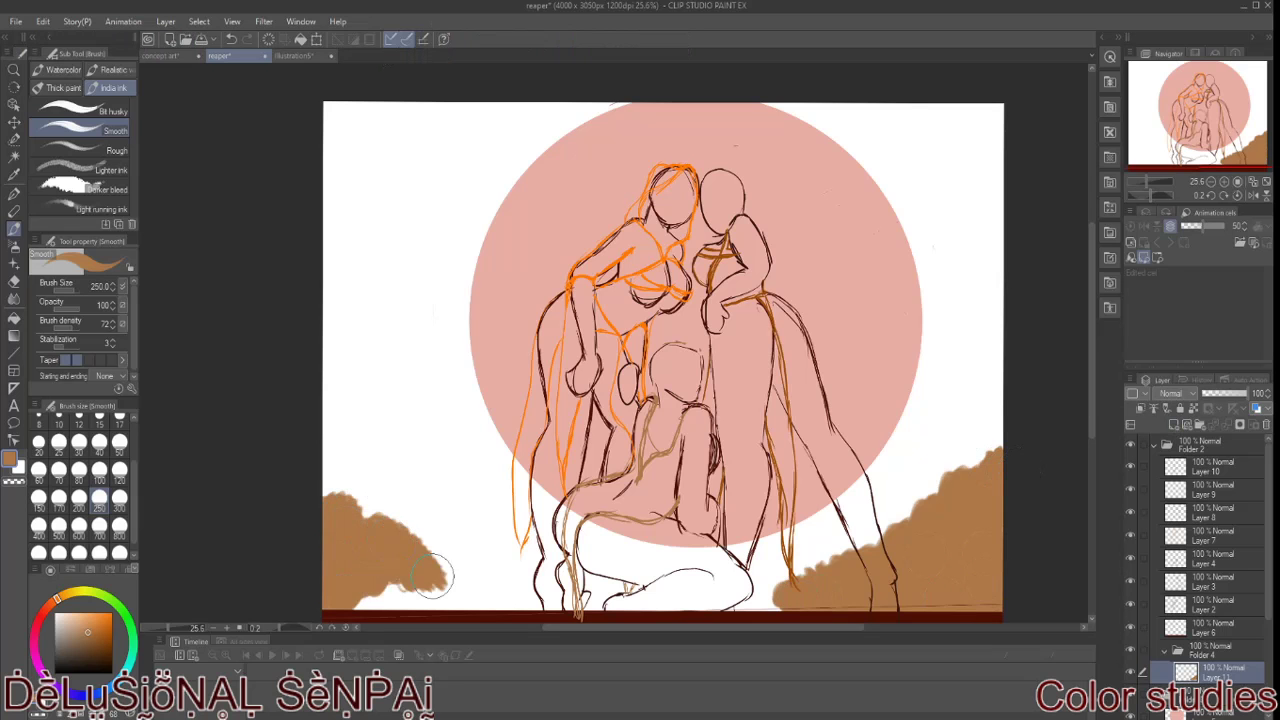
Step: Paint darker brown hill bands on new Layer 13, then add Folder 5 with Layer 14
click(109, 644)
mouse_move(445, 540)
mouse_down()
mouse_move(857, 527)
mouse_move(530, 575)
mouse_move(780, 600)
mouse_up()
key(ctrl+shift+n)
mouse_move(332, 415)
mouse_down()
mouse_move(510, 515)
mouse_move(620, 440)
mouse_move(960, 457)
mouse_move(900, 480)
mouse_move(998, 440)
mouse_up()
drag(400, 443, 449, 449)
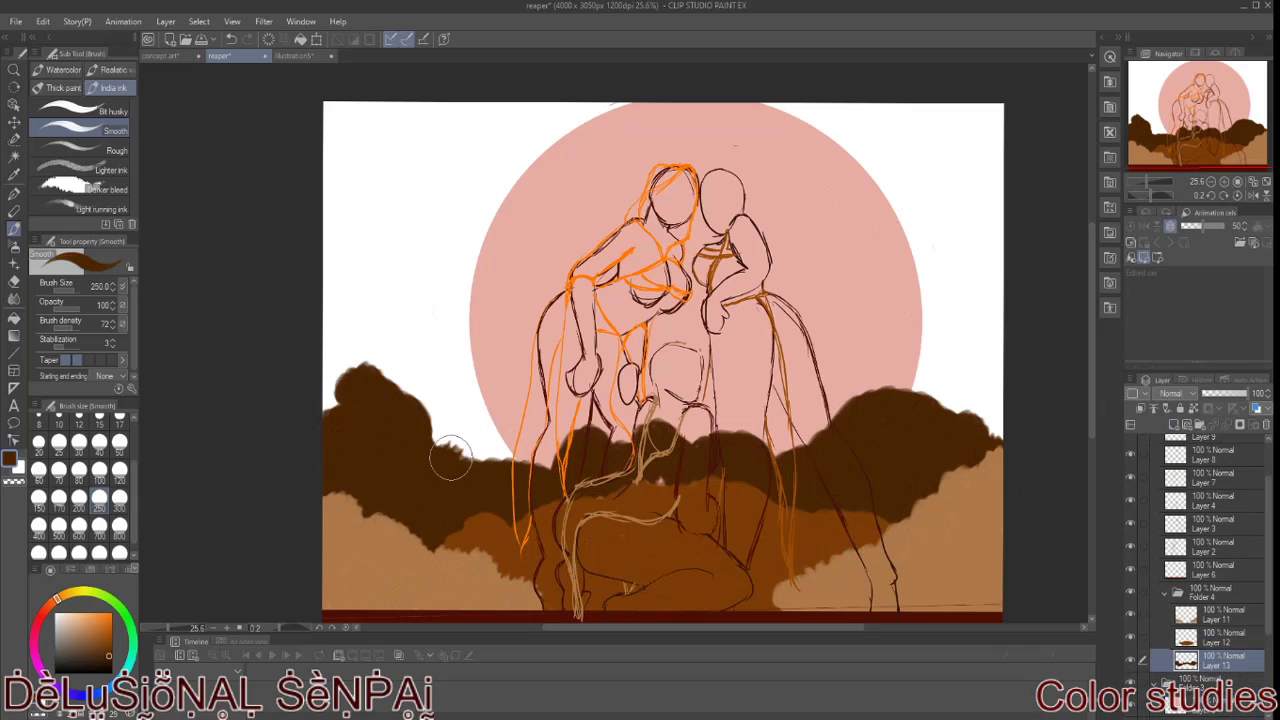
click(1166, 408)
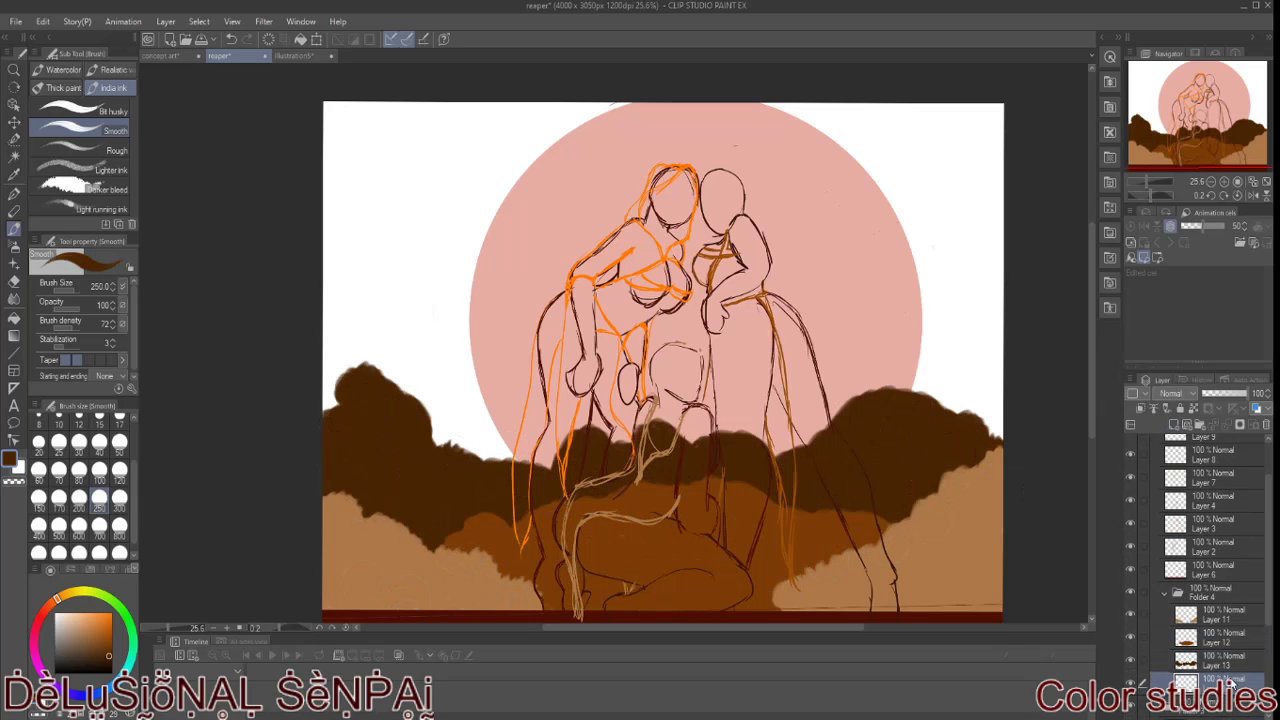
click(1135, 408)
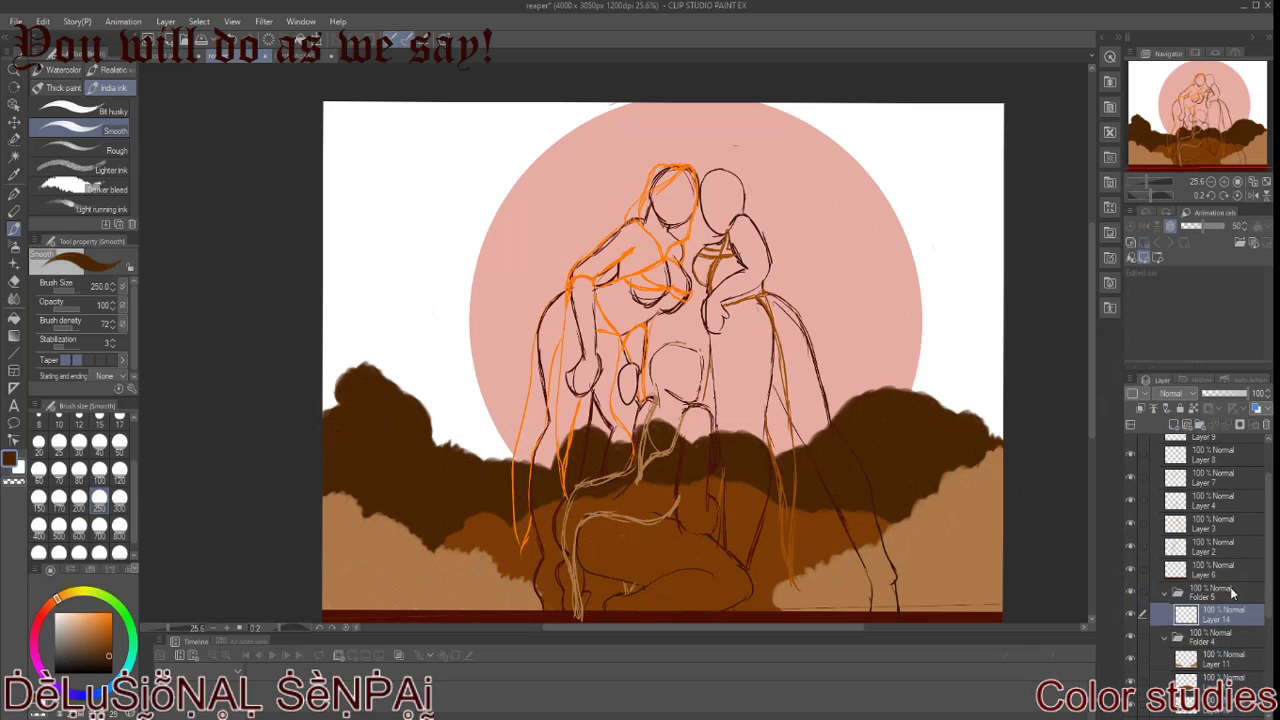
Step: Try a grey watercolour wash left of the figures, then undo it
click(62, 70)
click(80, 159)
drag(390, 290, 460, 400)
click(226, 48)
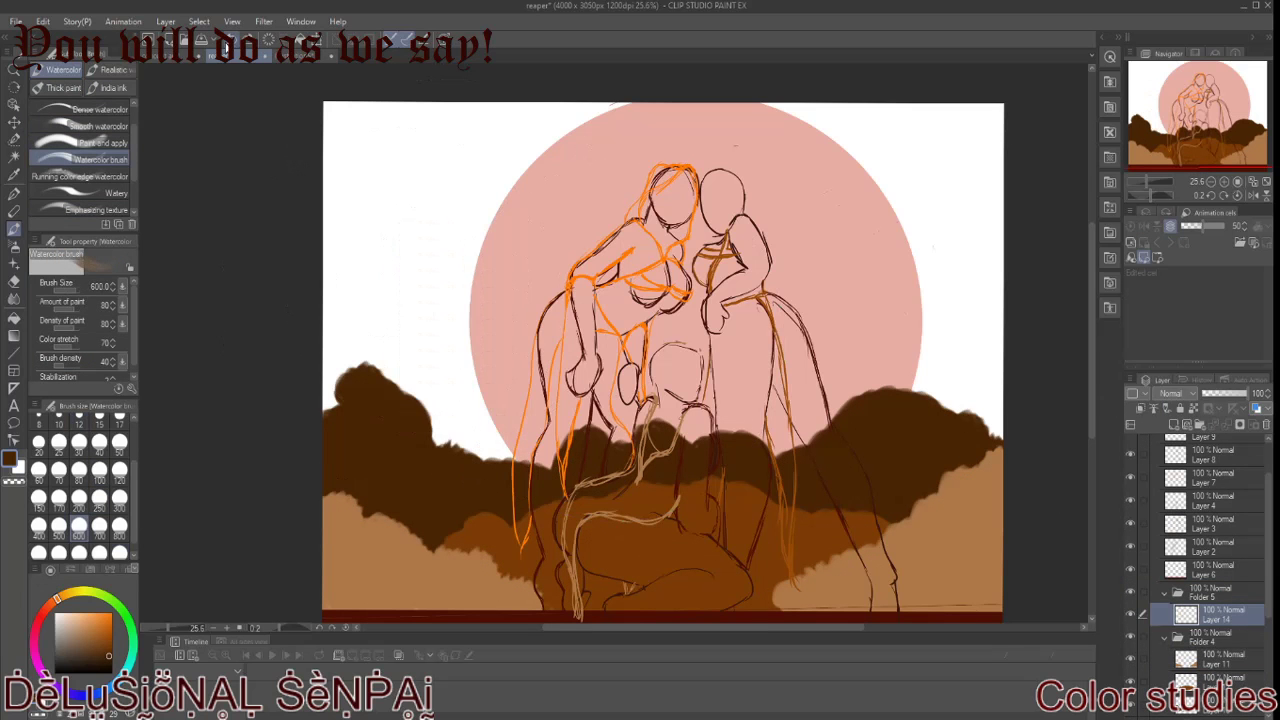
drag(390, 200, 560, 340)
key(ctrl+z)
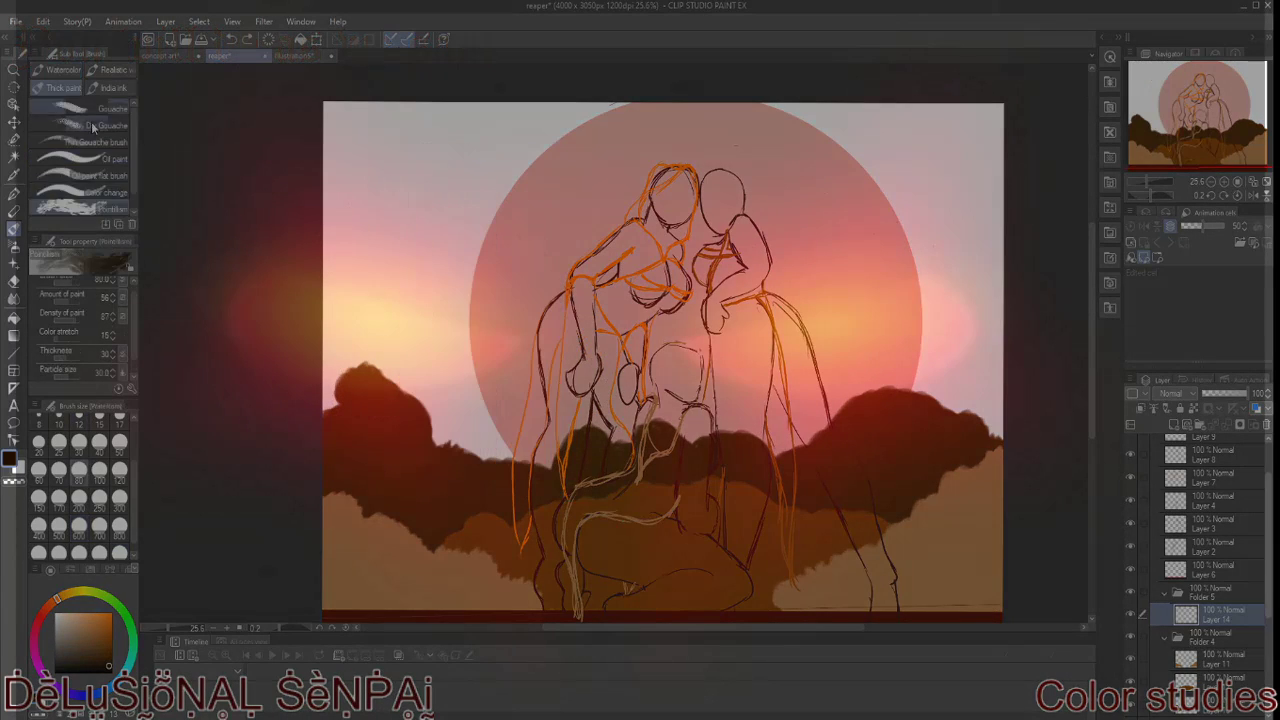
Step: Paint grey Dry Gouache smoke around the pink sun and across the figures
click(93, 126)
mouse_move(394, 200)
mouse_down()
mouse_move(371, 257)
mouse_move(342, 280)
mouse_up()
mouse_move(850, 420)
mouse_down()
mouse_move(971, 129)
mouse_move(800, 440)
mouse_up()
drag(330, 120, 430, 420)
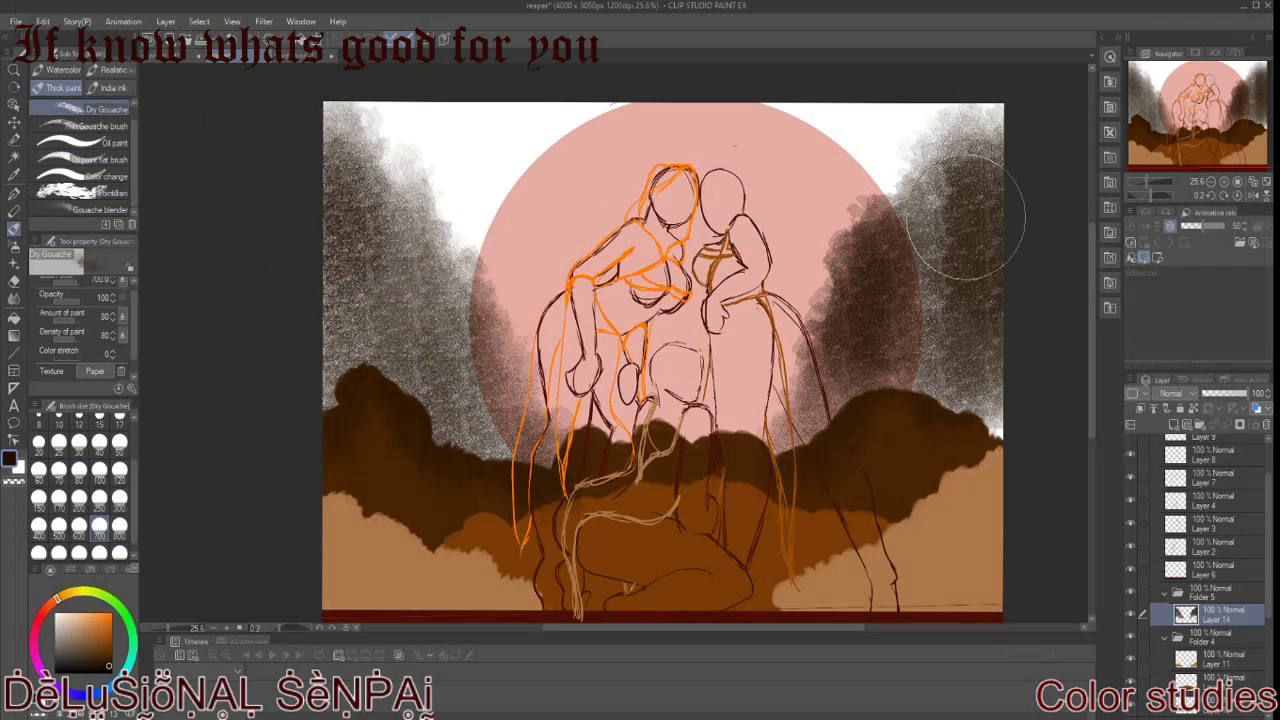
drag(590, 320, 680, 400)
mouse_move(540, 300)
mouse_down()
mouse_move(797, 348)
mouse_move(700, 300)
mouse_up()
Step: On a new layer, brush light grey mist over the background, trees, hills and figures
key(ctrl+shift+n)
click(97, 654)
click(58, 642)
drag(430, 340, 600, 500)
mouse_move(340, 290)
mouse_down()
mouse_move(560, 380)
mouse_move(977, 270)
mouse_up()
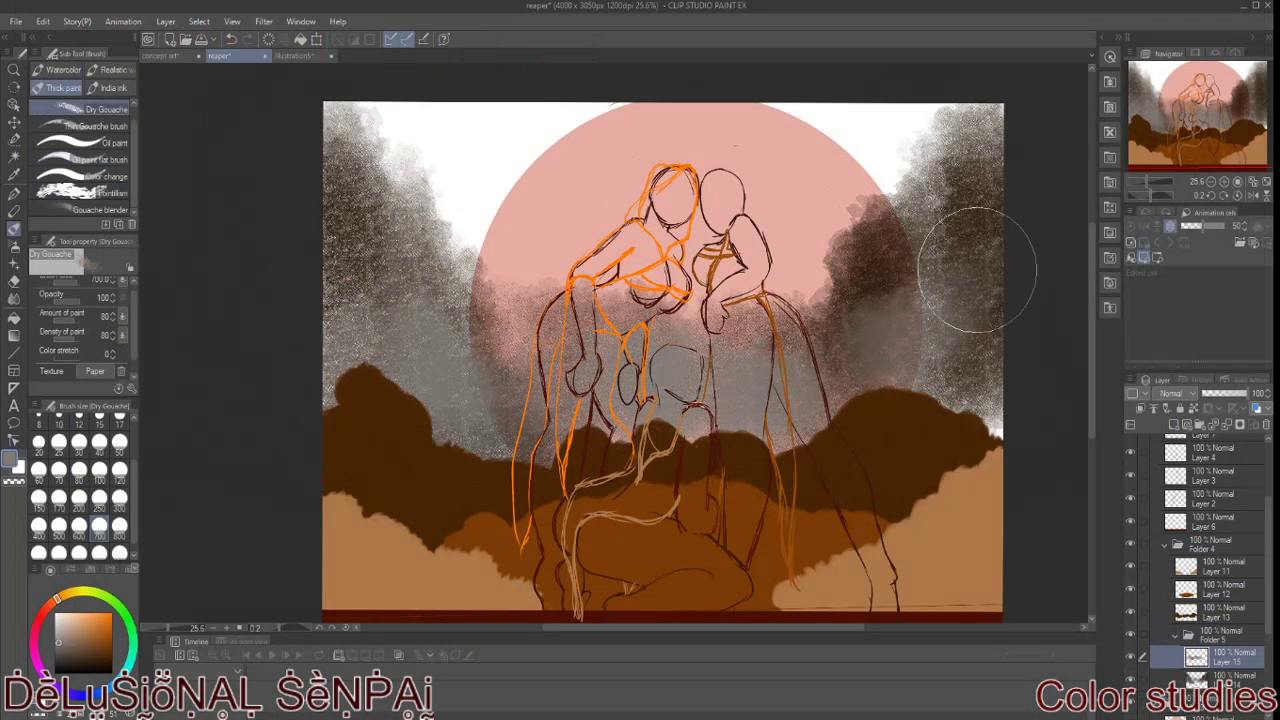
mouse_move(337, 420)
mouse_down()
mouse_move(314, 400)
mouse_move(760, 425)
mouse_move(980, 280)
mouse_move(960, 260)
mouse_up()
mouse_move(745, 290)
mouse_down()
mouse_move(615, 330)
mouse_move(657, 364)
mouse_up()
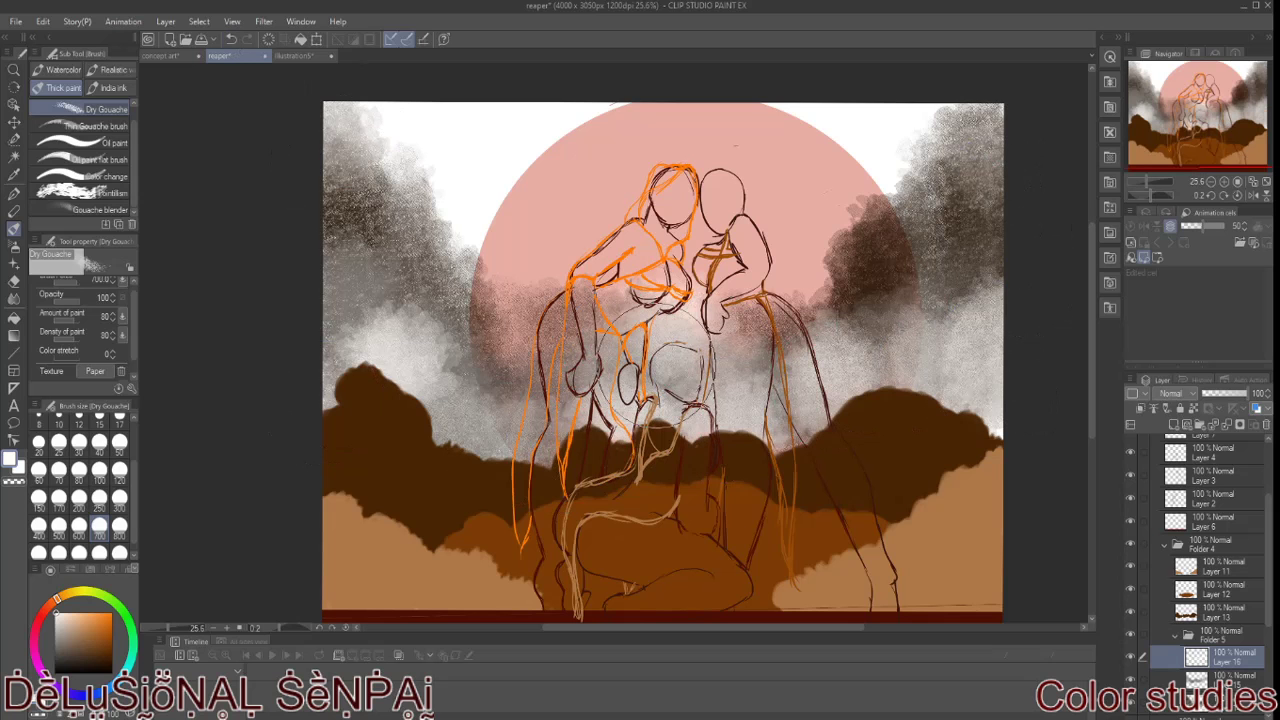
Step: On a new lower layer, darken the top of the sky and the right-side fog with dark smoke
scroll(1200, 560, down, 5)
click(1214, 601)
key(ctrl+g)
mouse_move(440, 230)
mouse_down()
mouse_move(484, 122)
mouse_move(950, 150)
mouse_up()
drag(400, 130, 520, 200)
drag(480, 120, 940, 130)
drag(380, 130, 458, 383)
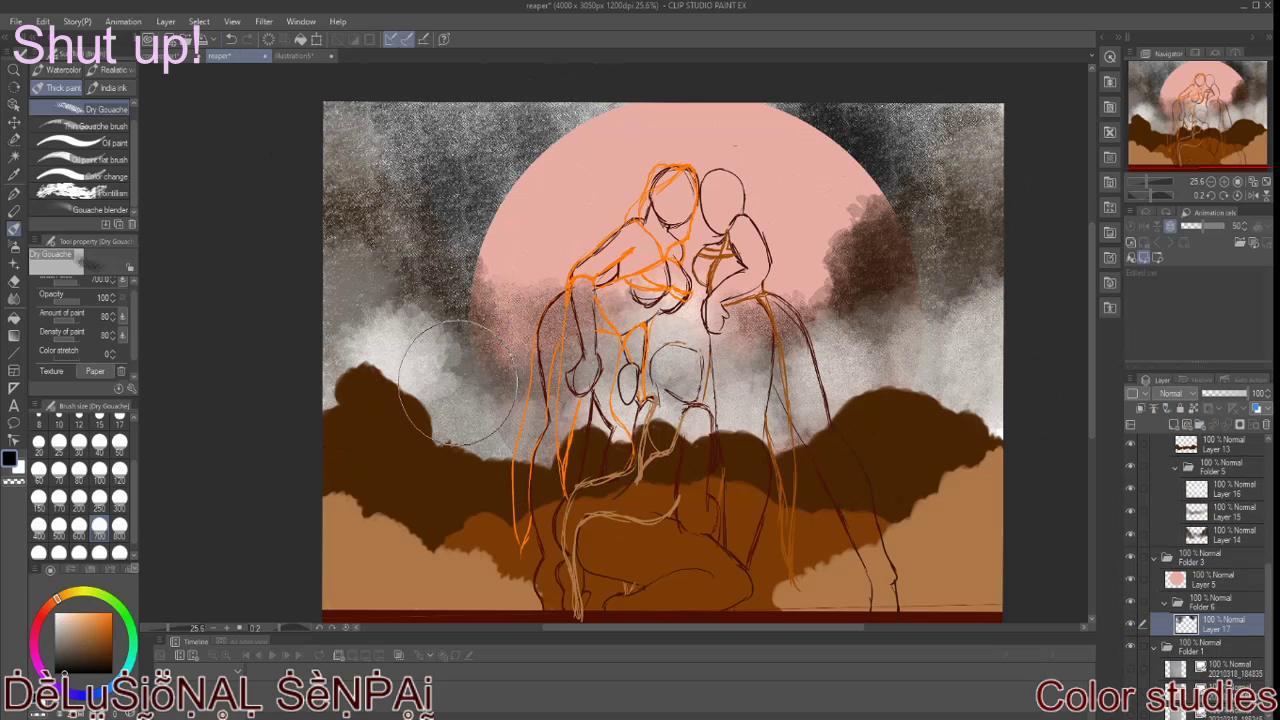
drag(960, 420, 971, 171)
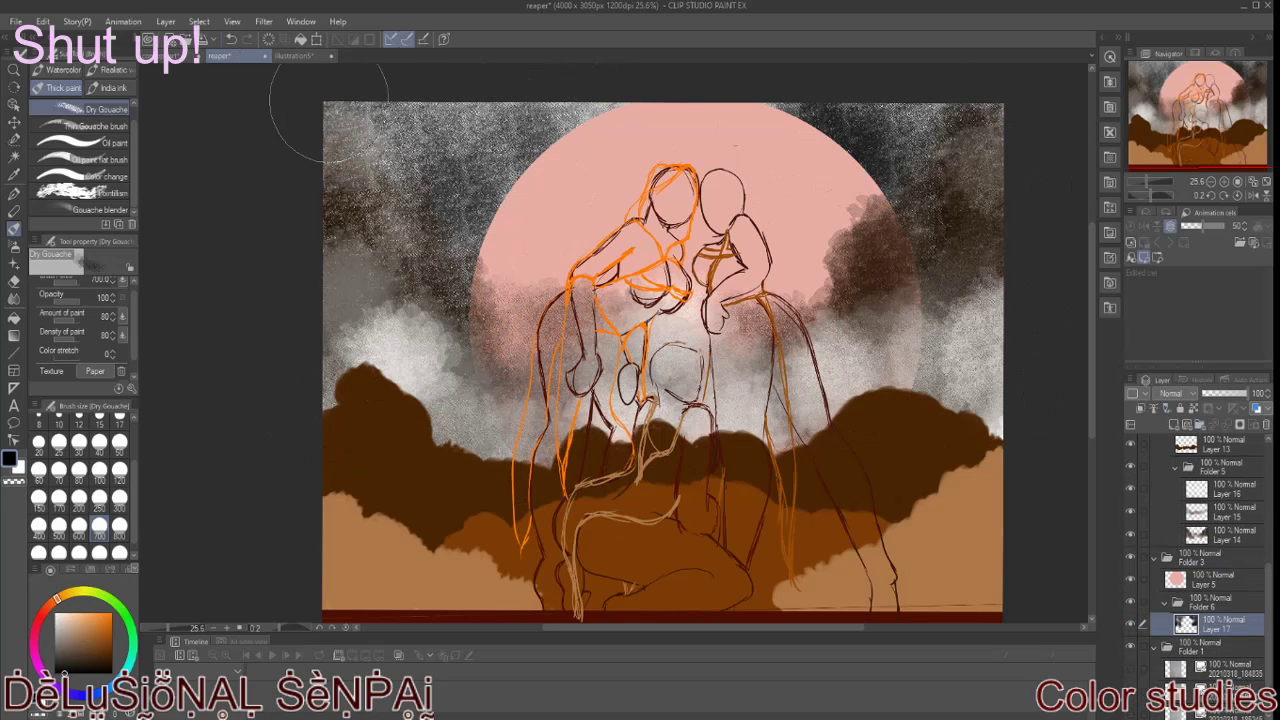
Step: In a new foldered layer, haze the lower brown hills and ground with grey fog
key(ctrl+shift+n)
key(ctrl+g)
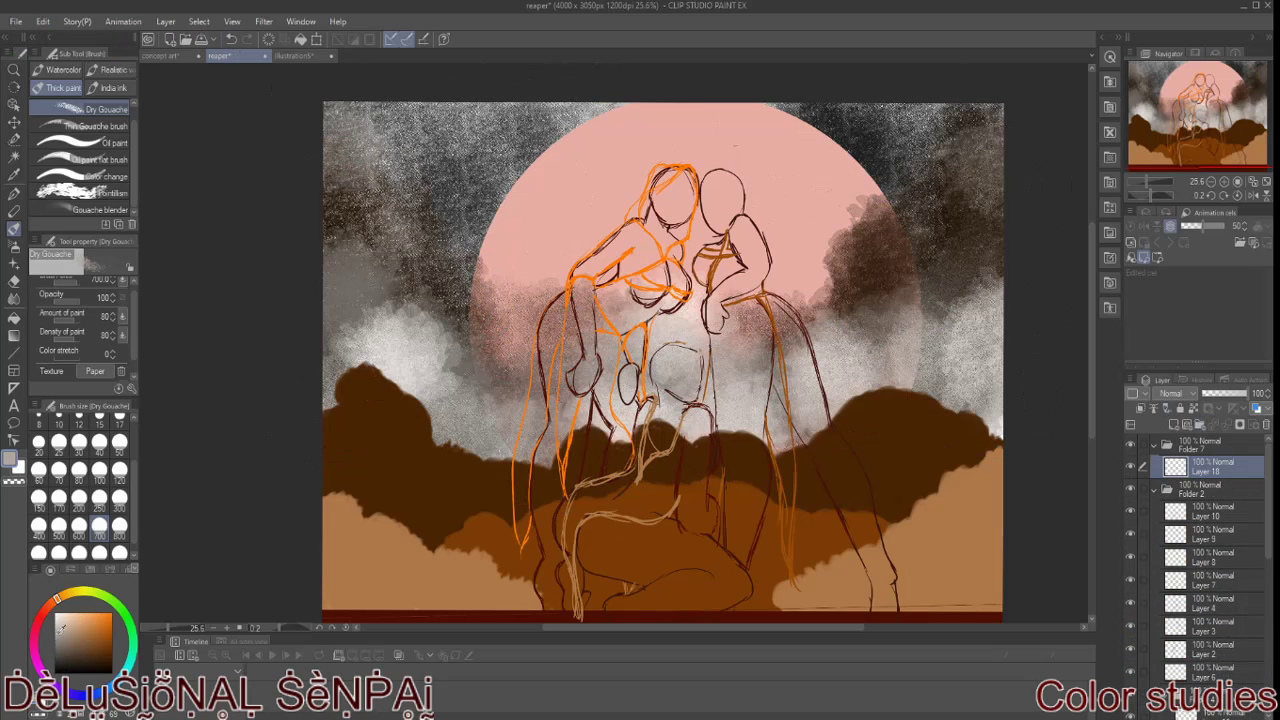
drag(520, 510, 850, 520)
drag(700, 590, 890, 380)
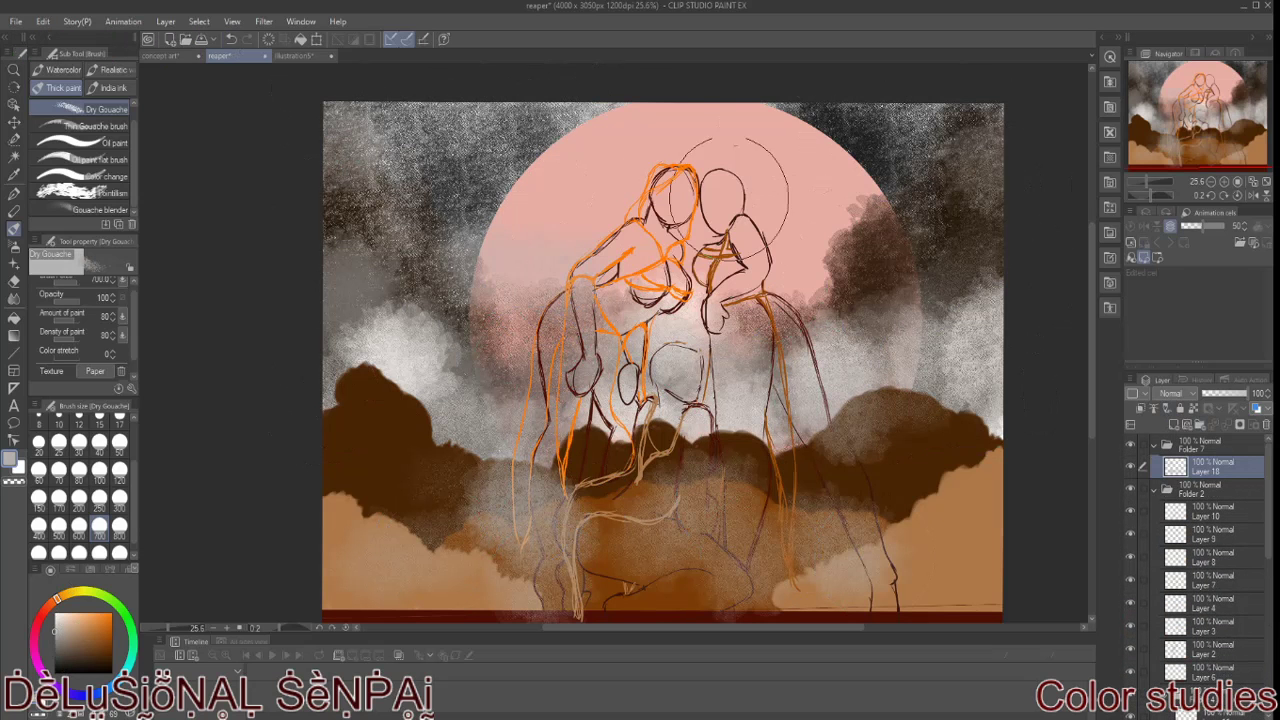
Step: Add a new layer in its own folder and test a flat oil brush at size 250, undoing it
click(1197, 425)
click(1189, 425)
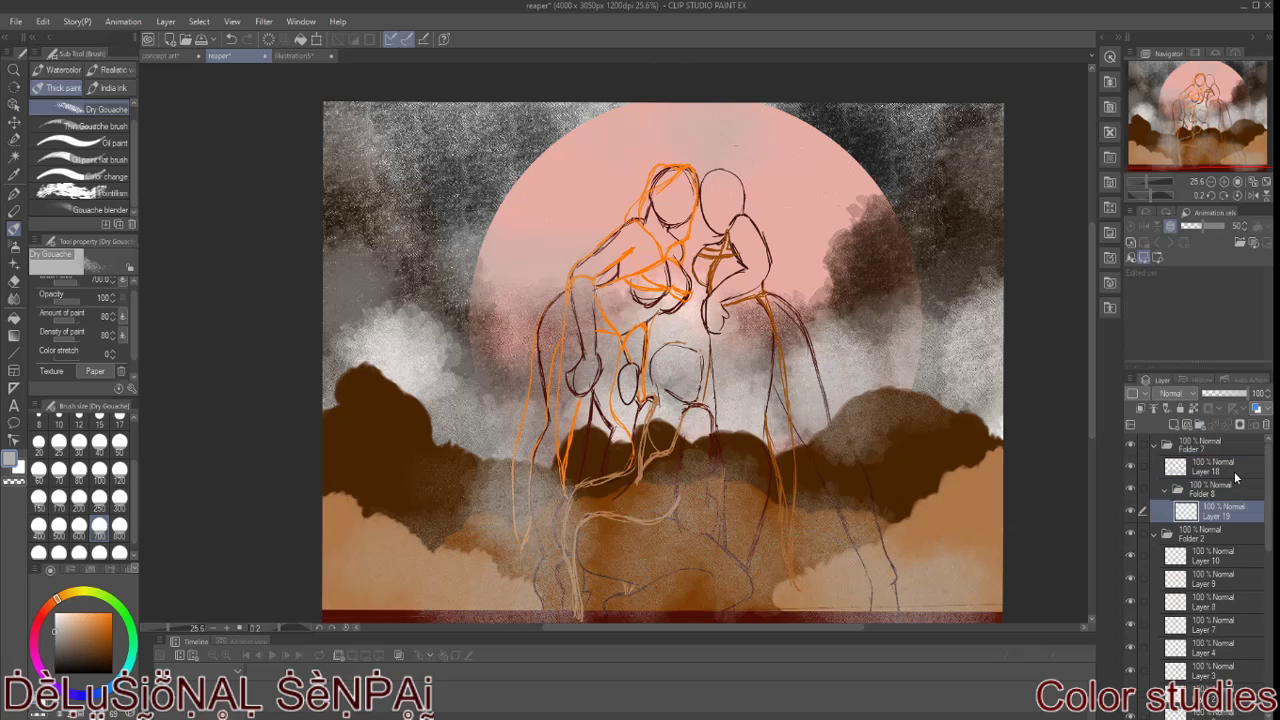
click(83, 159)
scroll(83, 159, up, 1)
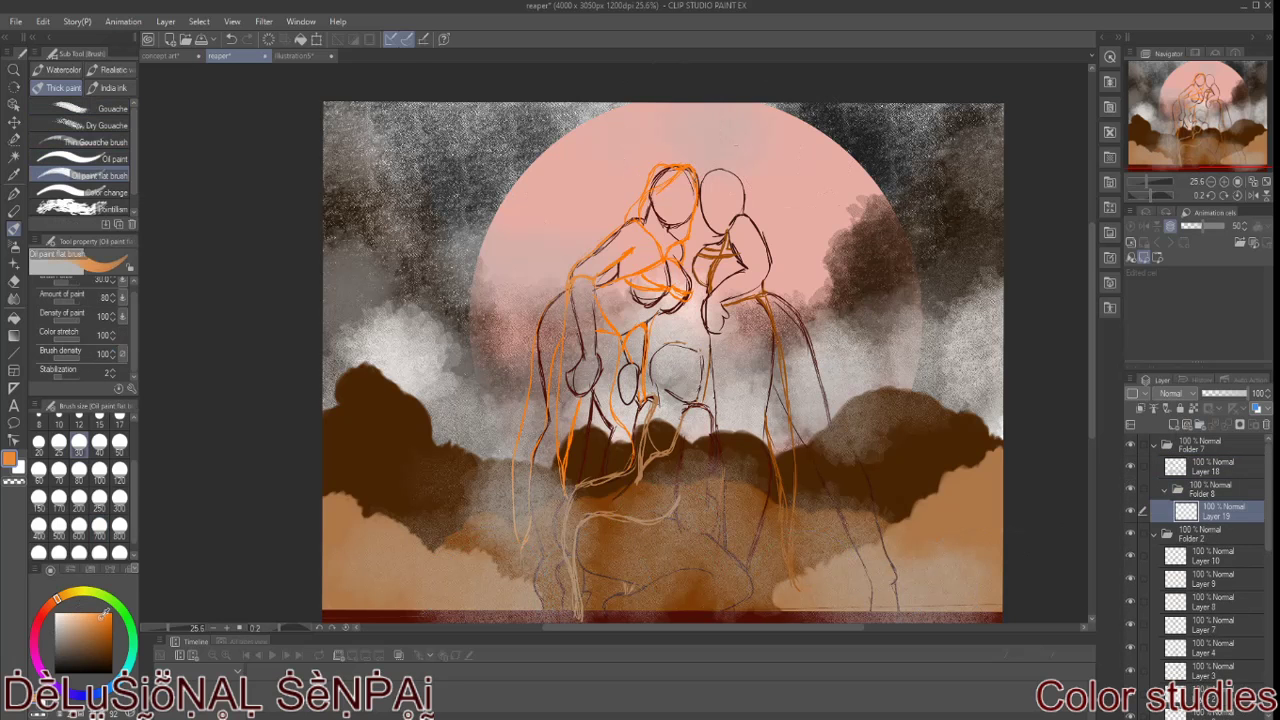
click(99, 497)
drag(665, 185, 678, 215)
drag(1210, 488, 1210, 627)
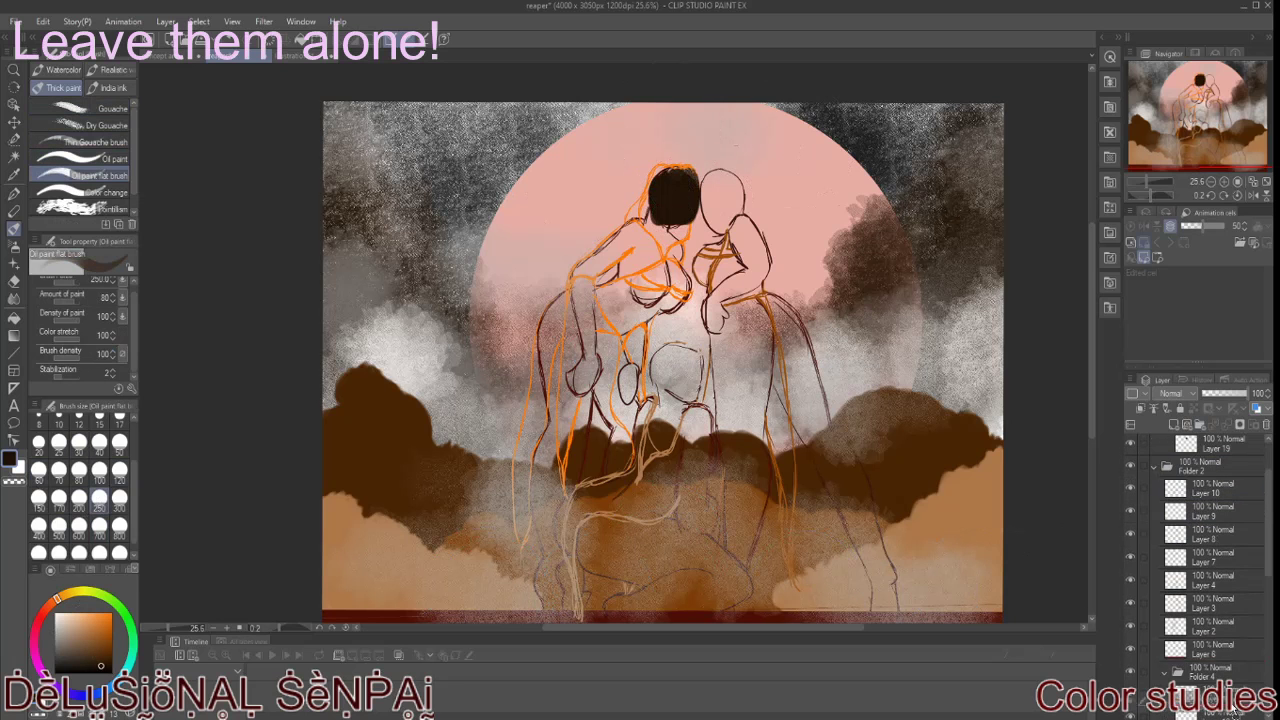
drag(650, 210, 600, 370)
key(ctrl+z)
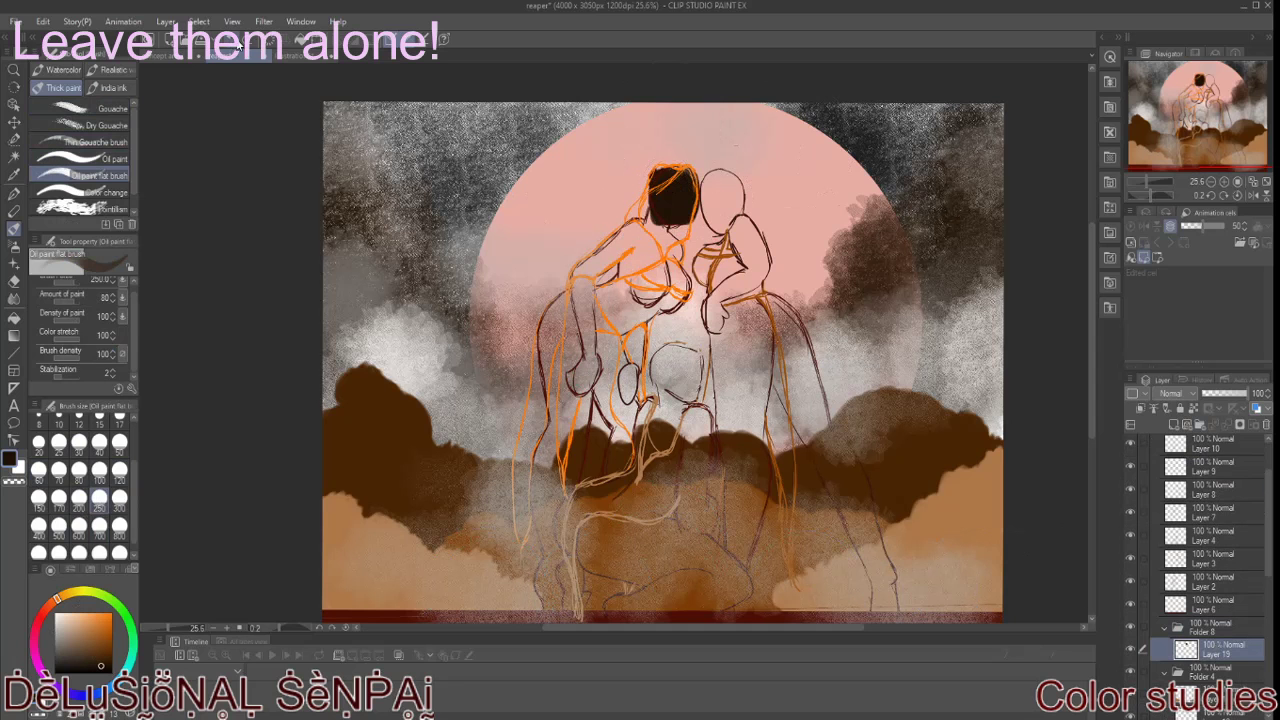
key(ctrl+z)
key(ctrl+z)
key(ctrl+z)
Step: Block in the three figures' heads, bodies and legs solid with the marker pen inside the folder
key(p)
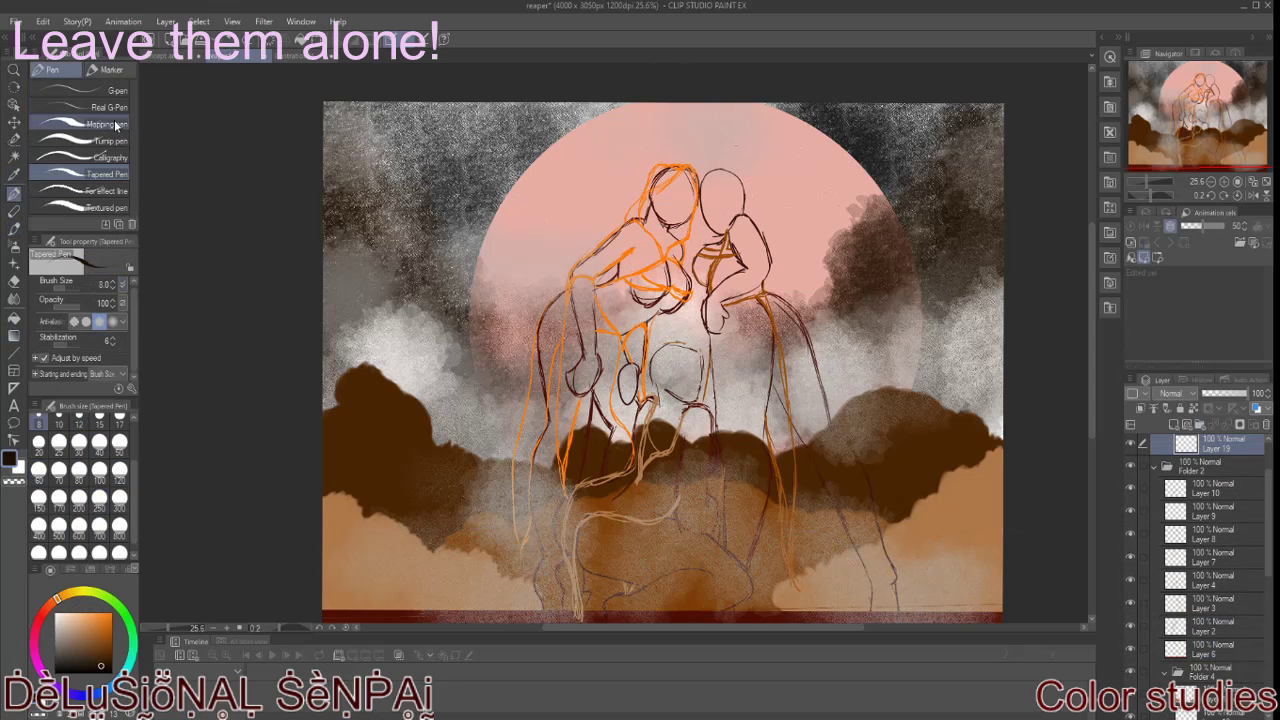
drag(676, 180, 680, 285)
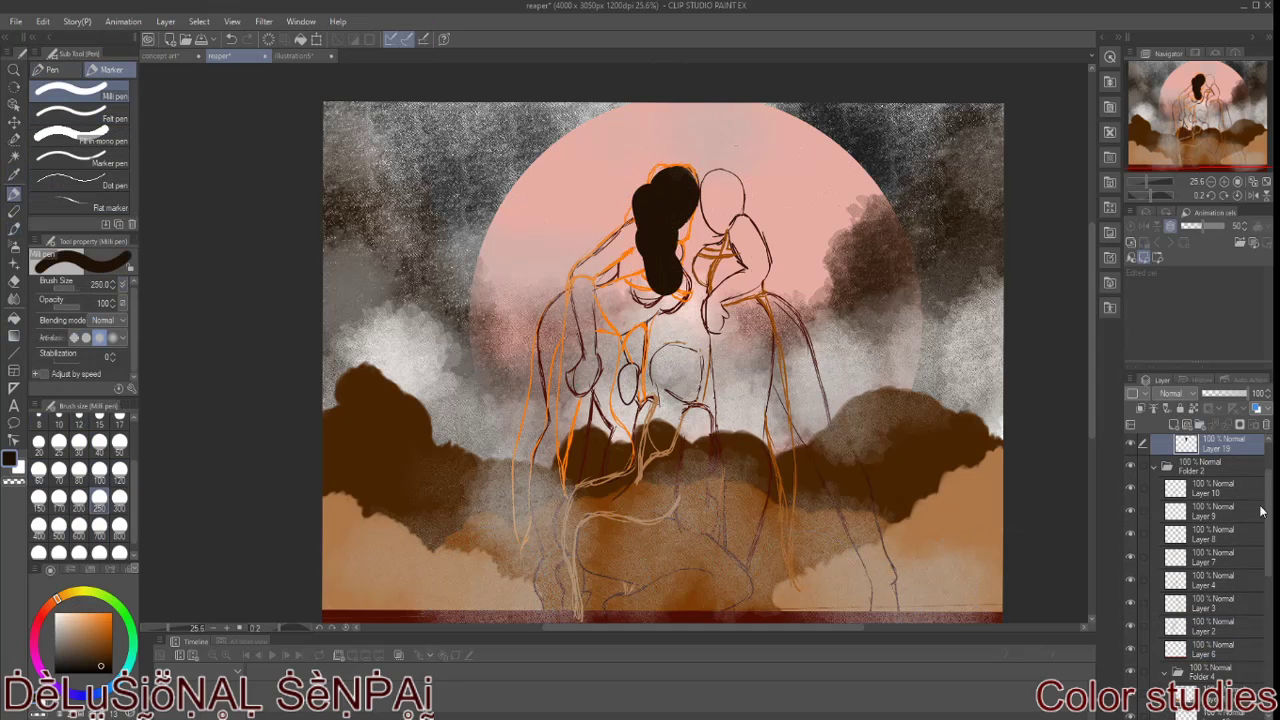
drag(1215, 443, 1215, 682)
mouse_move(665, 170)
mouse_down()
mouse_move(690, 250)
mouse_move(560, 350)
mouse_move(530, 540)
mouse_up()
mouse_move(575, 330)
mouse_down()
mouse_move(585, 600)
mouse_move(630, 480)
mouse_move(703, 485)
mouse_move(675, 350)
mouse_up()
drag(600, 590, 745, 600)
mouse_move(560, 285)
mouse_down()
mouse_move(700, 145)
mouse_move(790, 370)
mouse_up()
mouse_move(728, 290)
mouse_down()
mouse_move(720, 350)
mouse_move(750, 570)
mouse_move(790, 480)
mouse_up()
drag(800, 400, 881, 569)
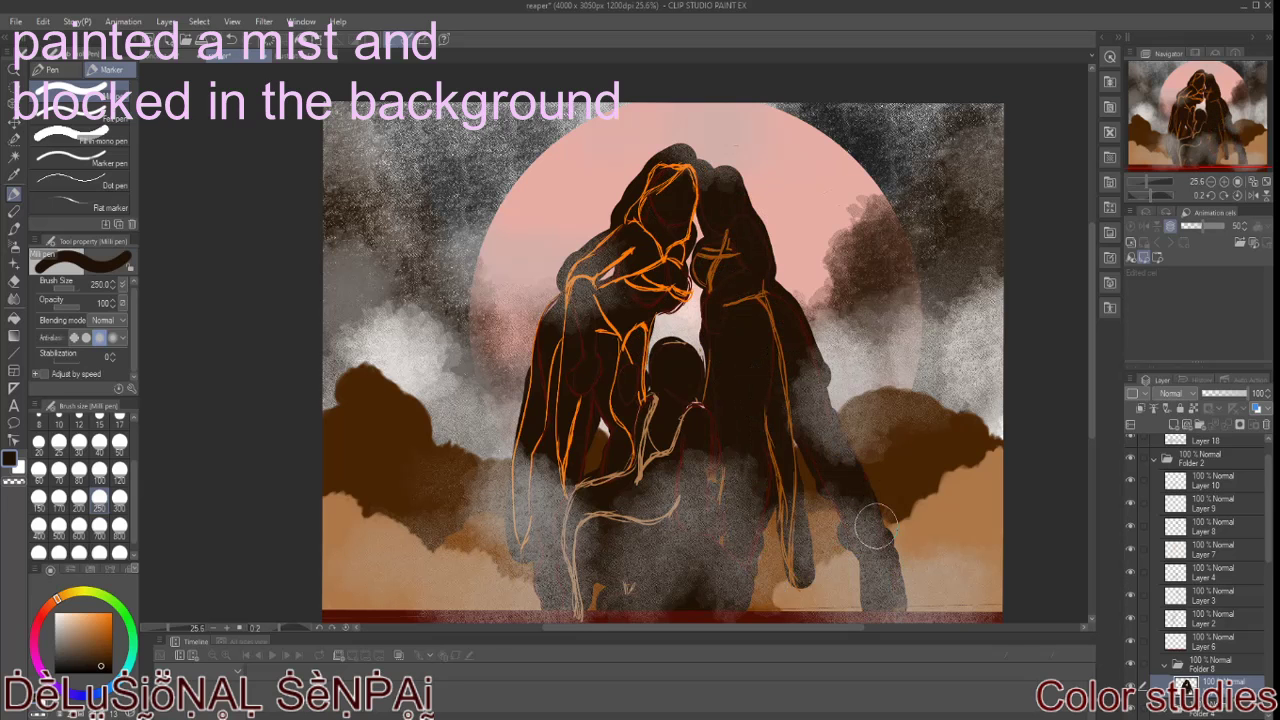
key(e)
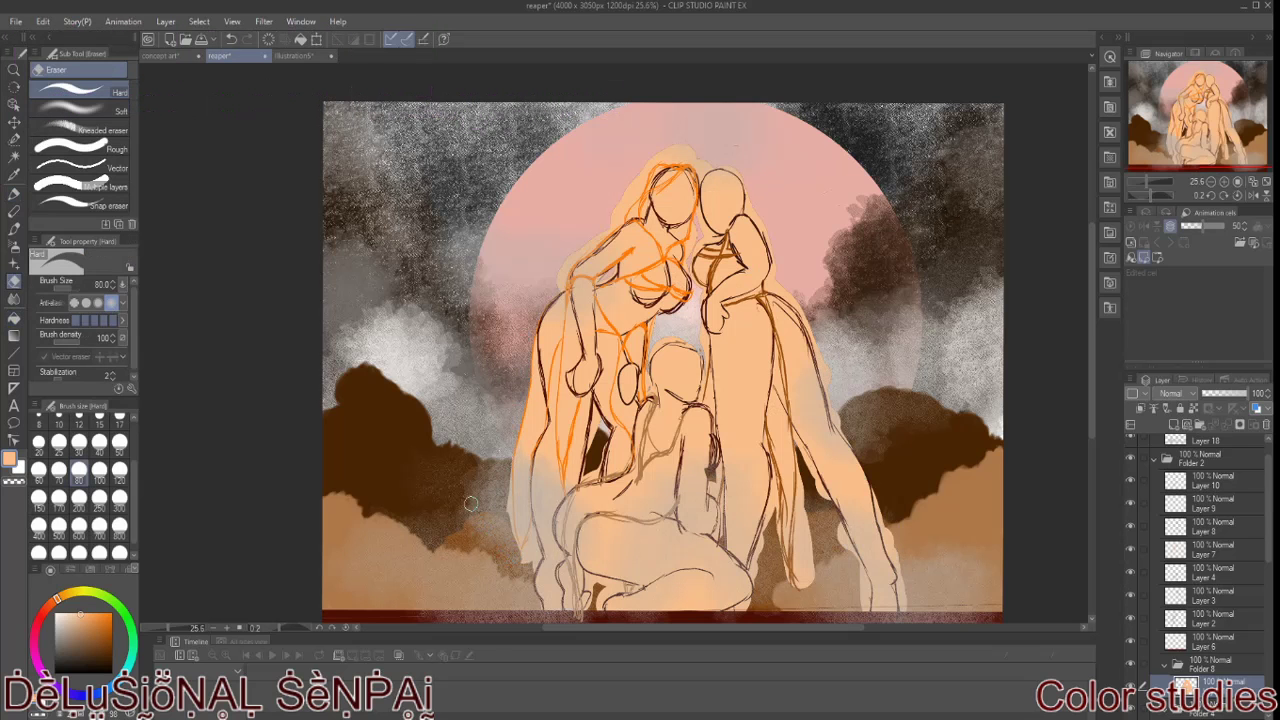
Step: Erase the fill's overspill along the left and right figures' edges and between their legs
mouse_move(508, 500)
mouse_down()
mouse_move(512, 540)
mouse_move(535, 570)
mouse_up()
drag(592, 410, 602, 429)
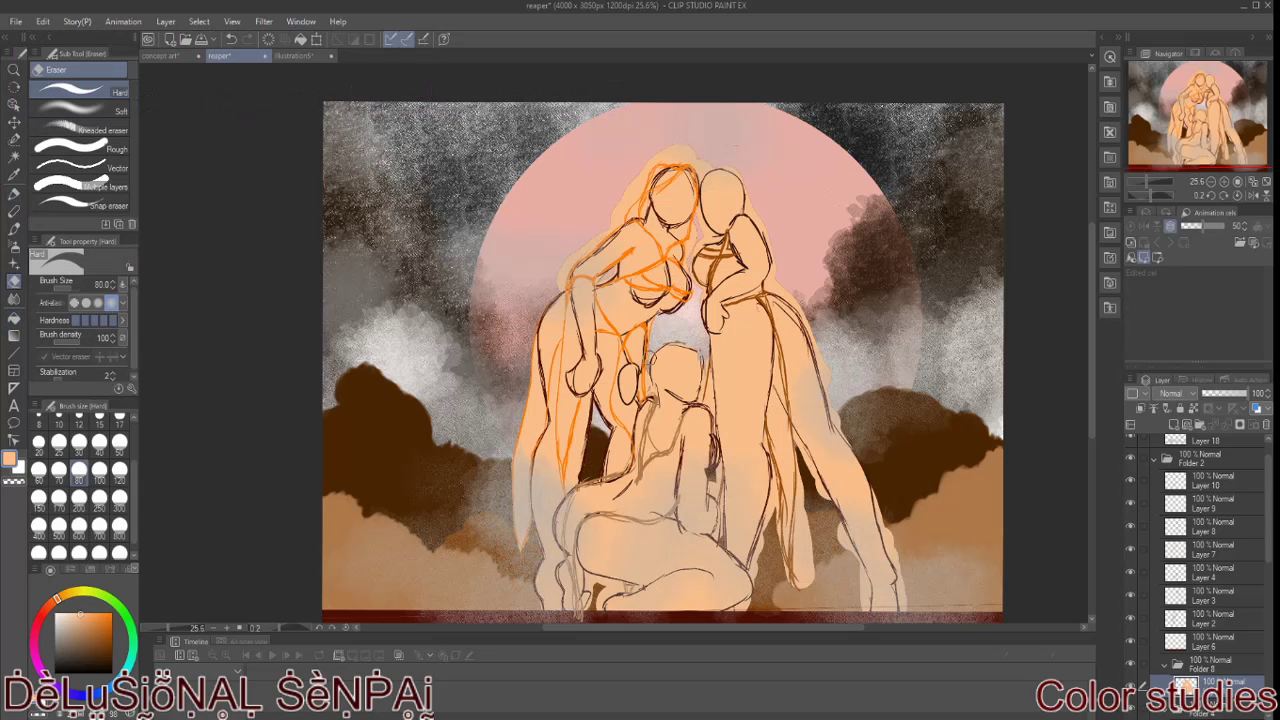
mouse_move(772, 282)
mouse_down()
mouse_move(874, 476)
mouse_move(905, 615)
mouse_up()
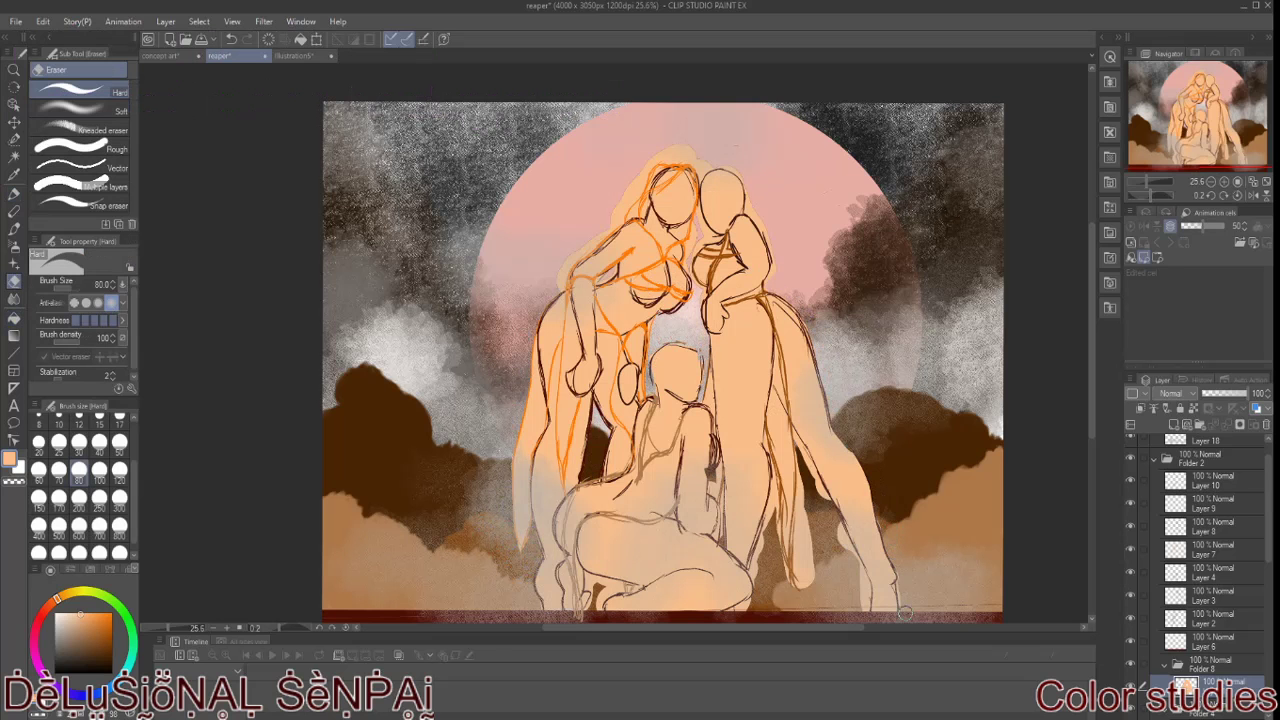
drag(840, 525, 860, 608)
mouse_move(792, 440)
mouse_down()
mouse_move(815, 495)
mouse_move(789, 580)
mouse_move(770, 445)
mouse_move(763, 538)
mouse_up()
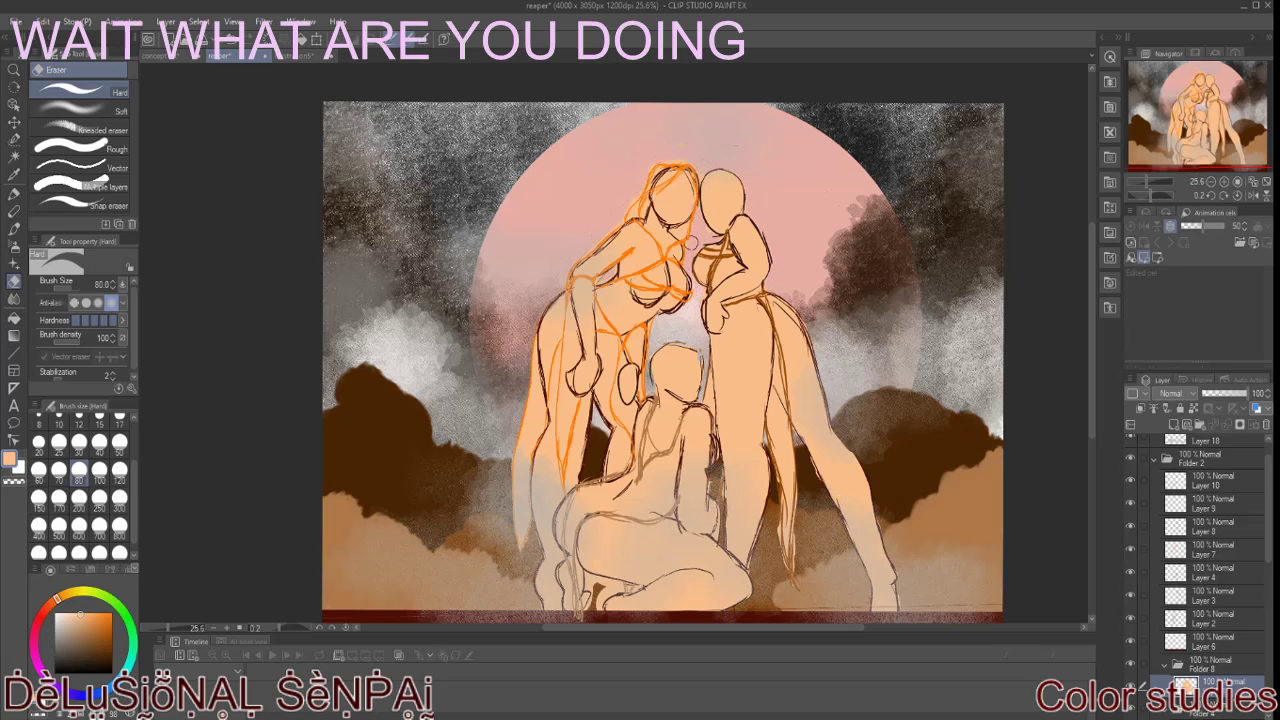
Step: Save the file and restack the fill folder beneath the mist folders
key(ctrl+shift+s)
click(580, 530)
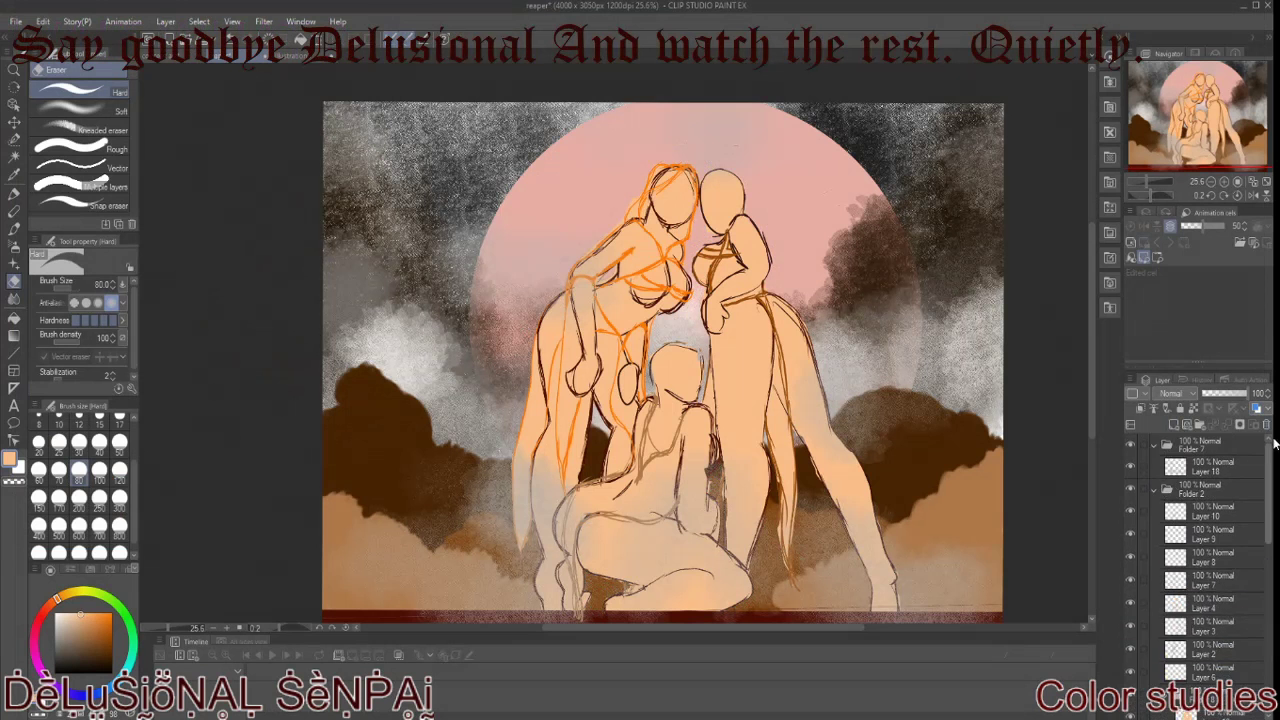
drag(1212, 516, 1246, 572)
mouse_move(1215, 457)
mouse_down()
mouse_move(1203, 585)
mouse_move(1221, 631)
mouse_move(1228, 566)
mouse_up()
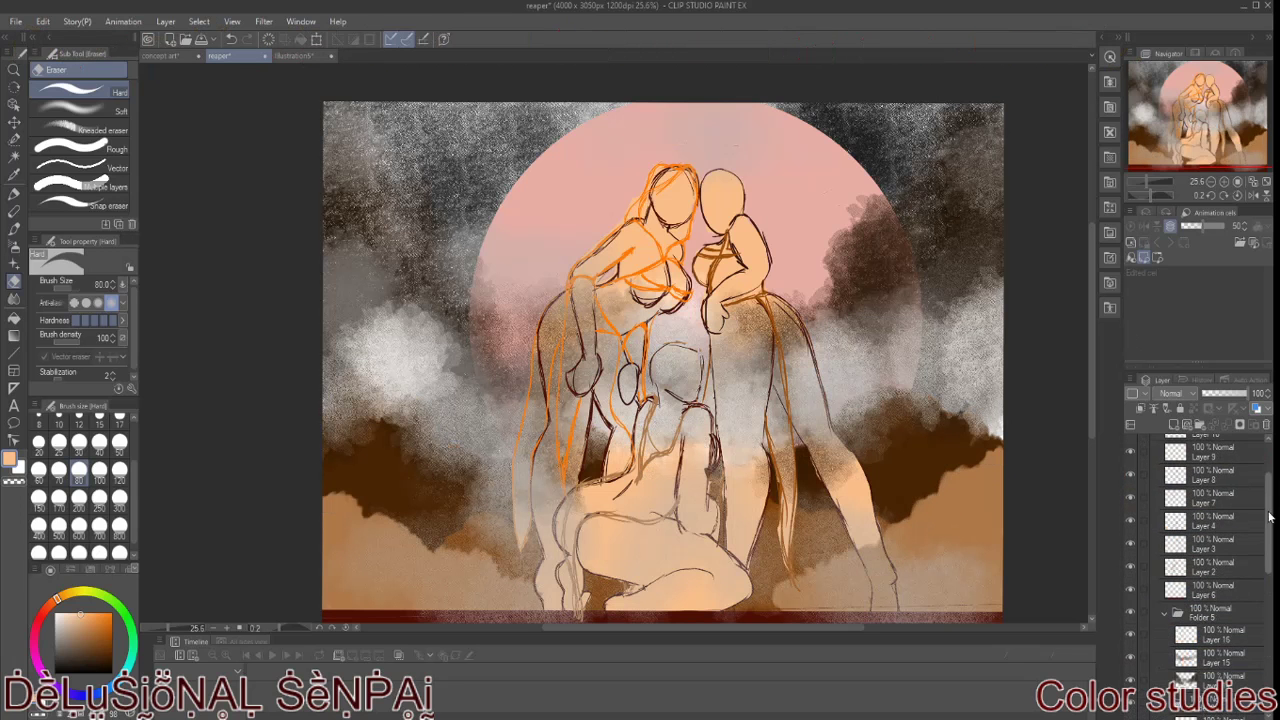
Step: Move the mist folder below the fill so the figures show, and sketch black circles at lower right
drag(1228, 566, 1226, 606)
scroll(1226, 606, up, 2)
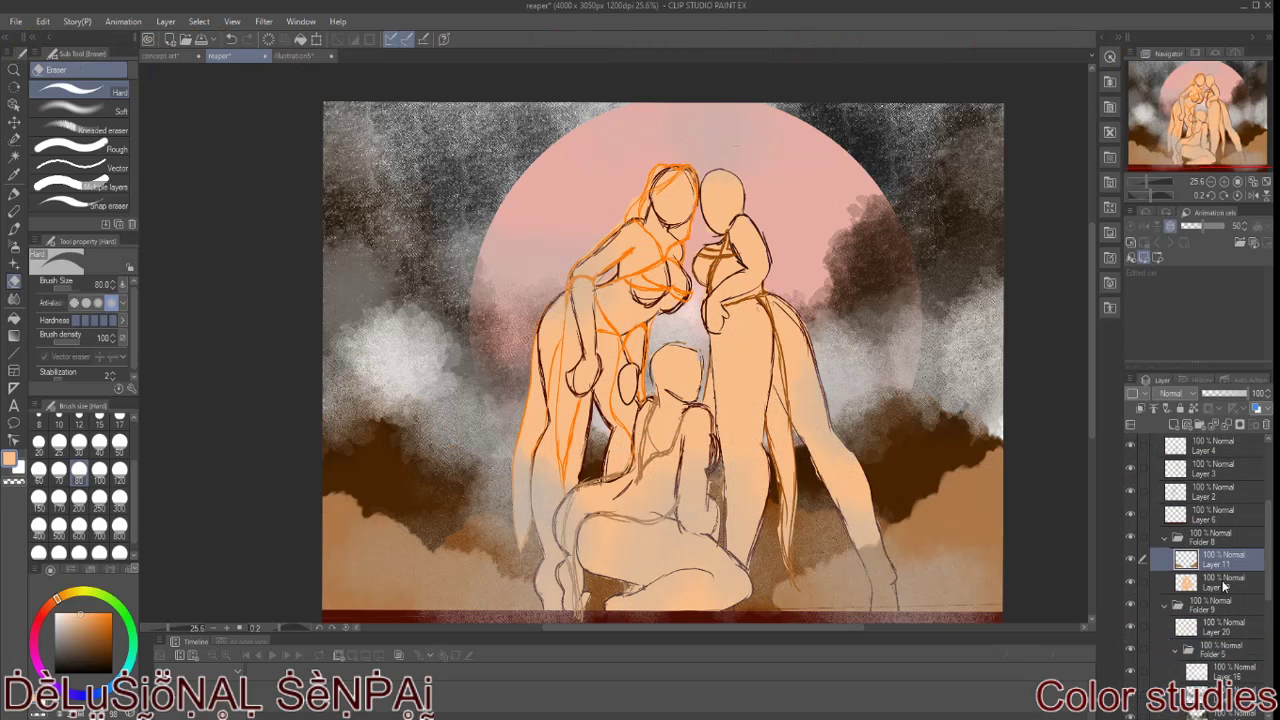
click(12, 203)
mouse_move(990, 560)
mouse_down()
mouse_move(930, 590)
mouse_move(1000, 542)
mouse_up()
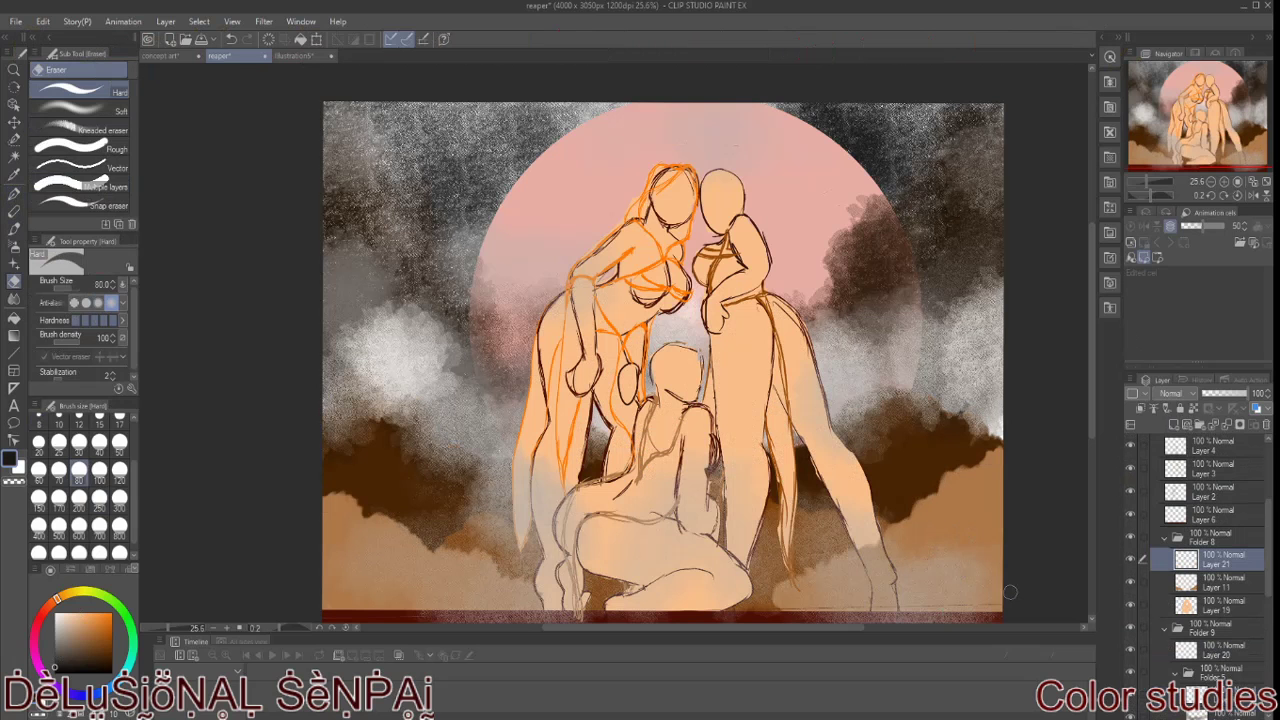
Step: Try the Gradient and elliptical Selection tools and lower the selection antialiasing level
key(g)
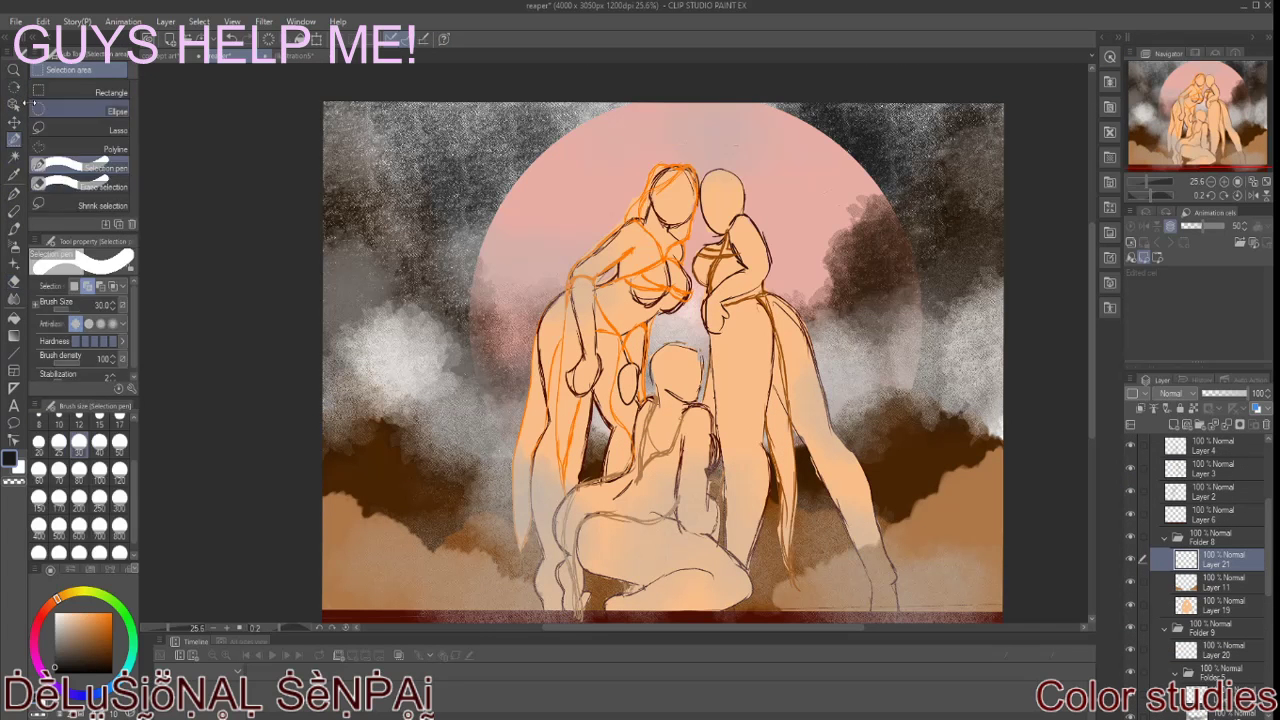
key(g)
key(m)
key(m)
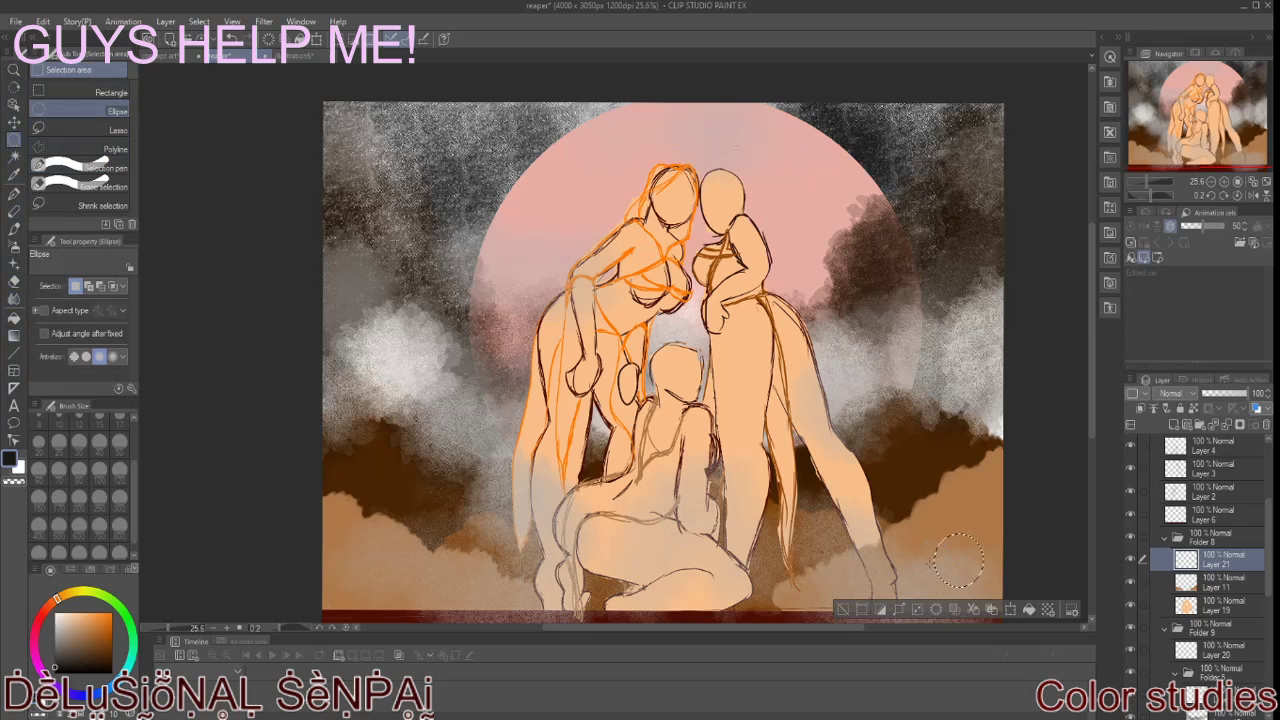
key(m)
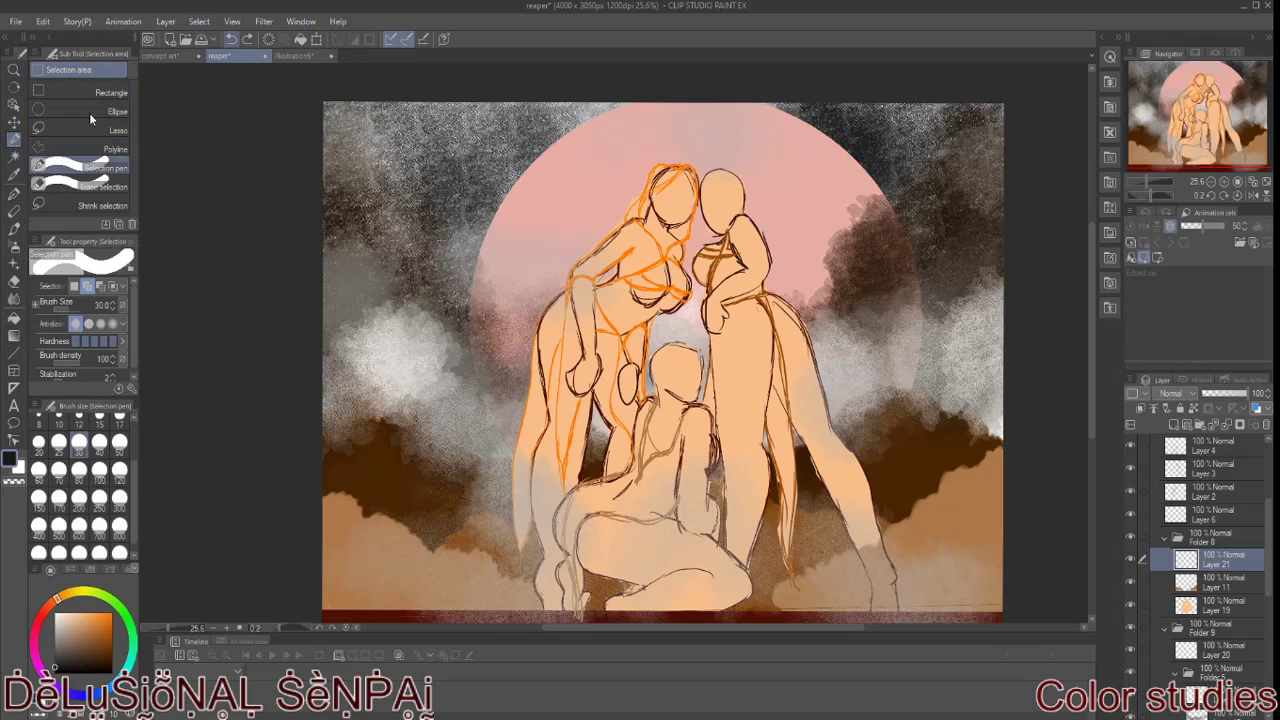
click(89, 112)
click(87, 356)
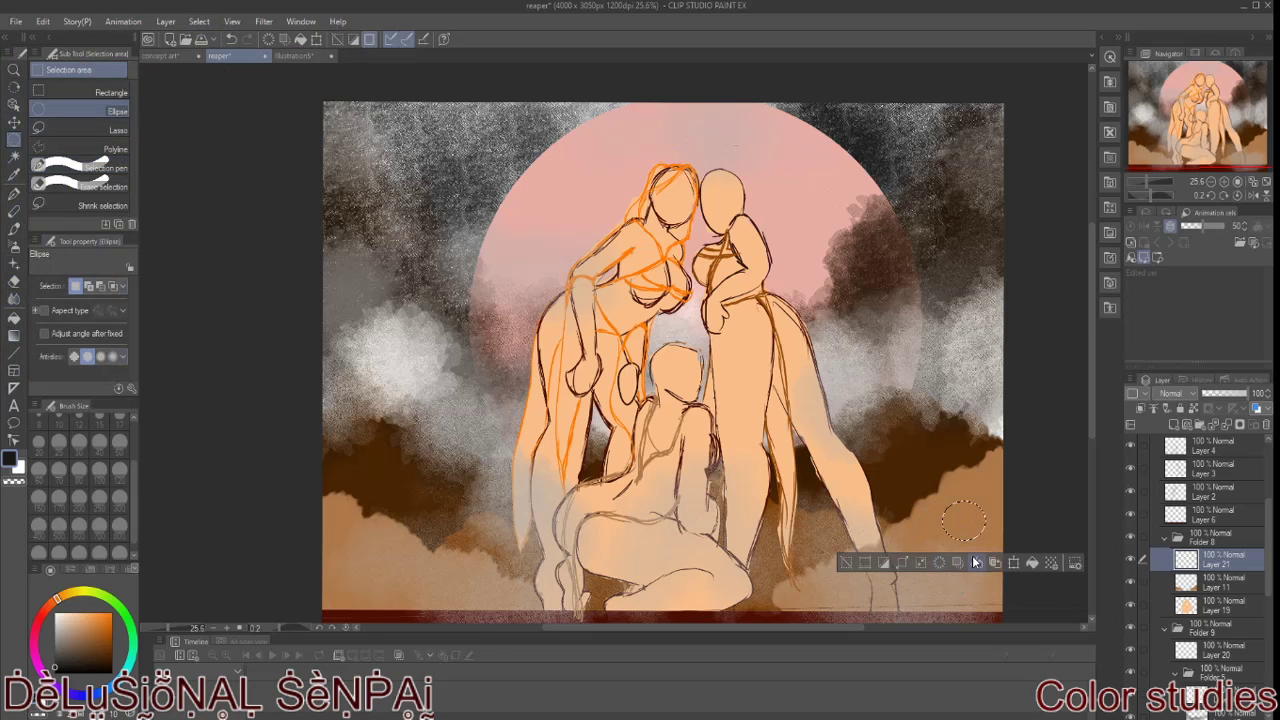
click(14, 193)
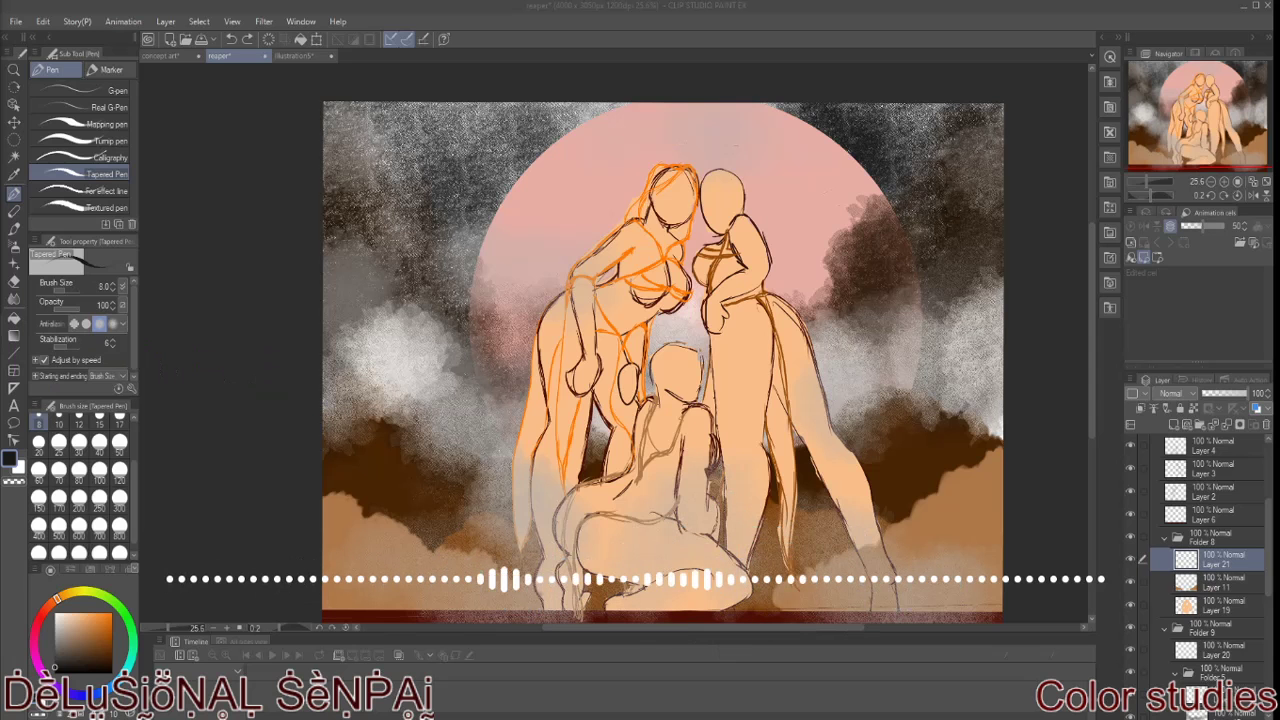
Step: Import three skull reference images onto the canvas, including the skull drawing
click(16, 21)
click(280, 318)
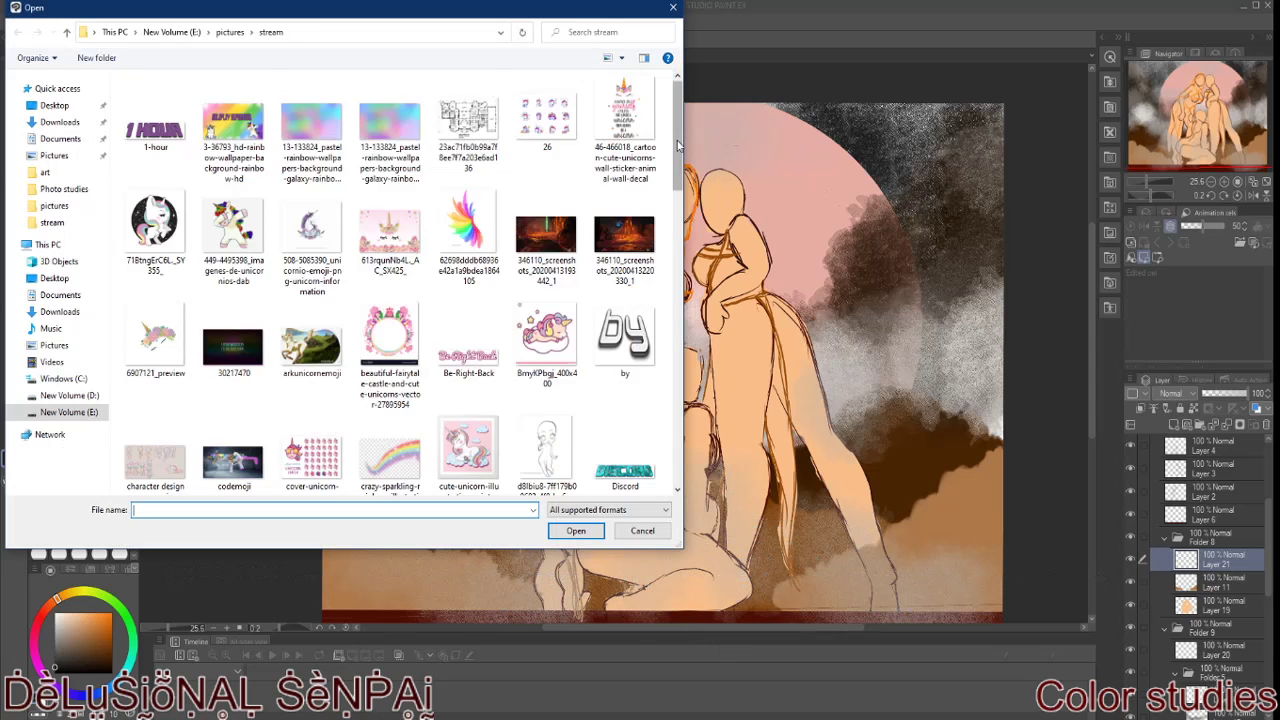
click(574, 530)
click(16, 21)
click(280, 290)
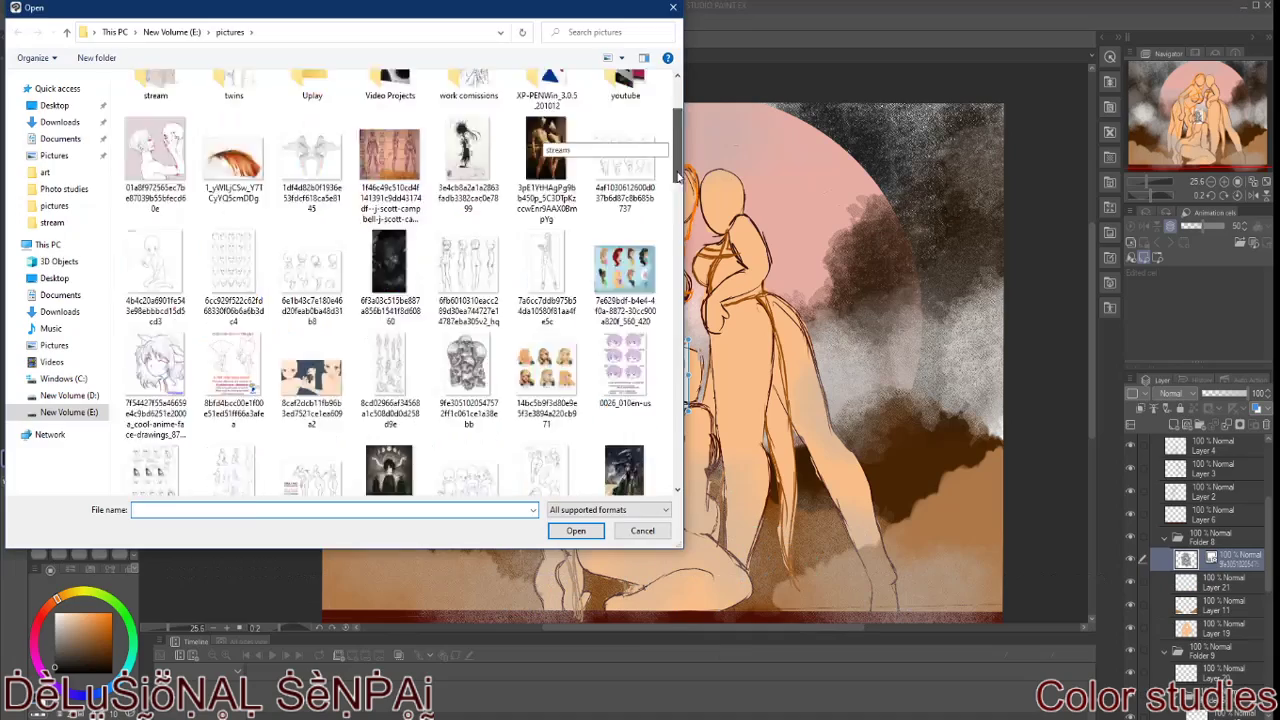
scroll(672, 320, down, 5)
scroll(672, 320, down, 5)
click(576, 530)
click(16, 21)
click(257, 314)
scroll(678, 415, down, 5)
double_click(545, 415)
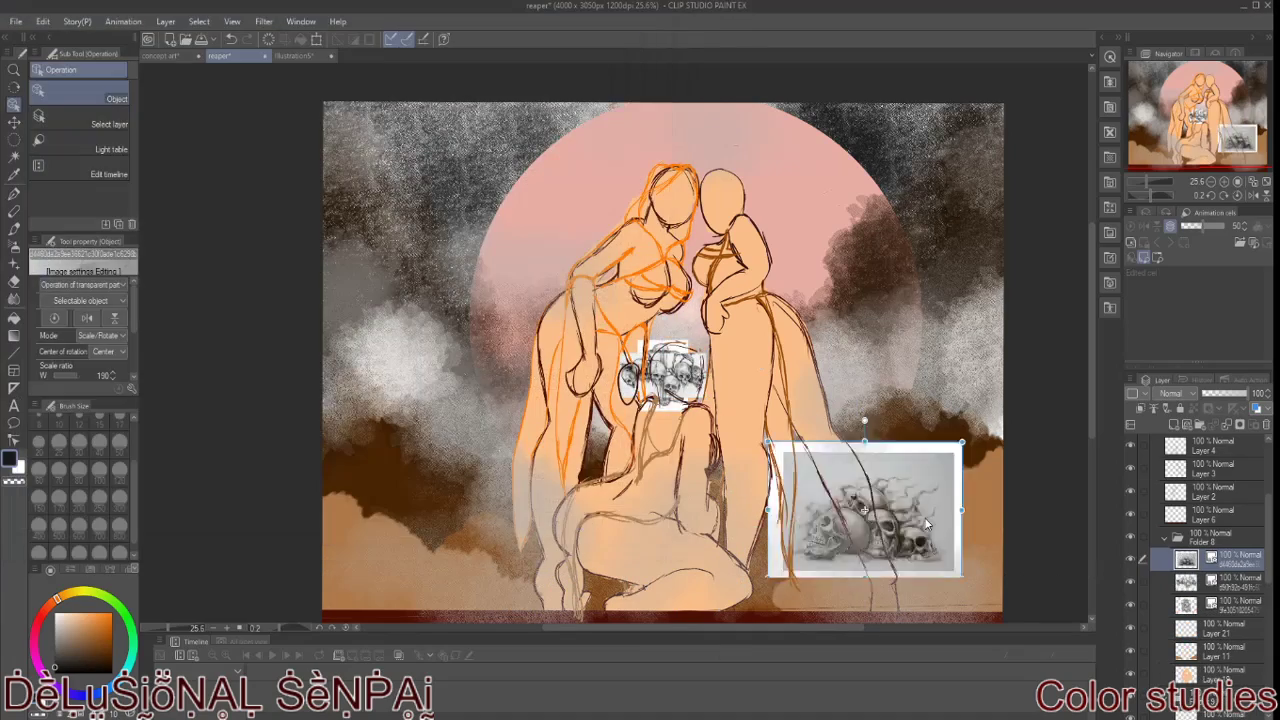
Step: Move the skull drawing to the lower right and the small skull image left
drag(867, 507, 917, 551)
drag(1250, 393, 1218, 395)
mouse_move(663, 375)
mouse_down()
mouse_move(435, 340)
mouse_move(371, 543)
mouse_up()
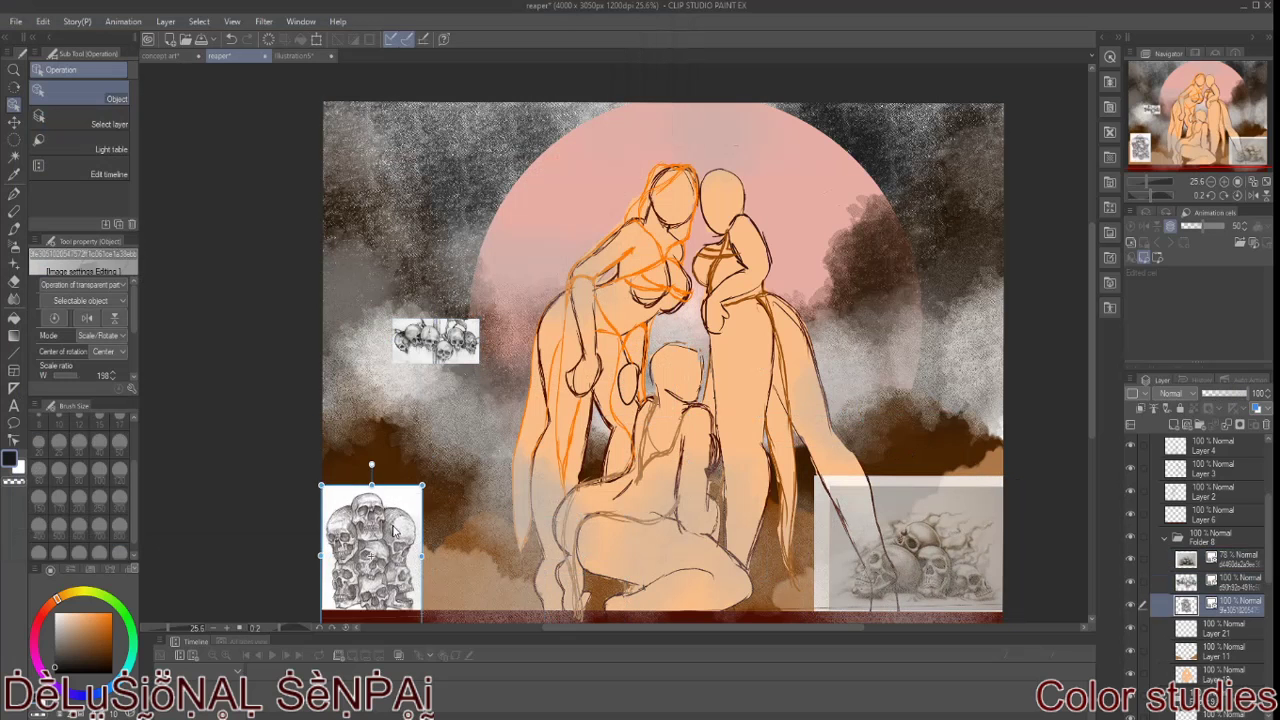
Step: Place a small skull image at top centre, shrinking and fading it
scroll(1274, 521, down, 3)
click(1215, 518)
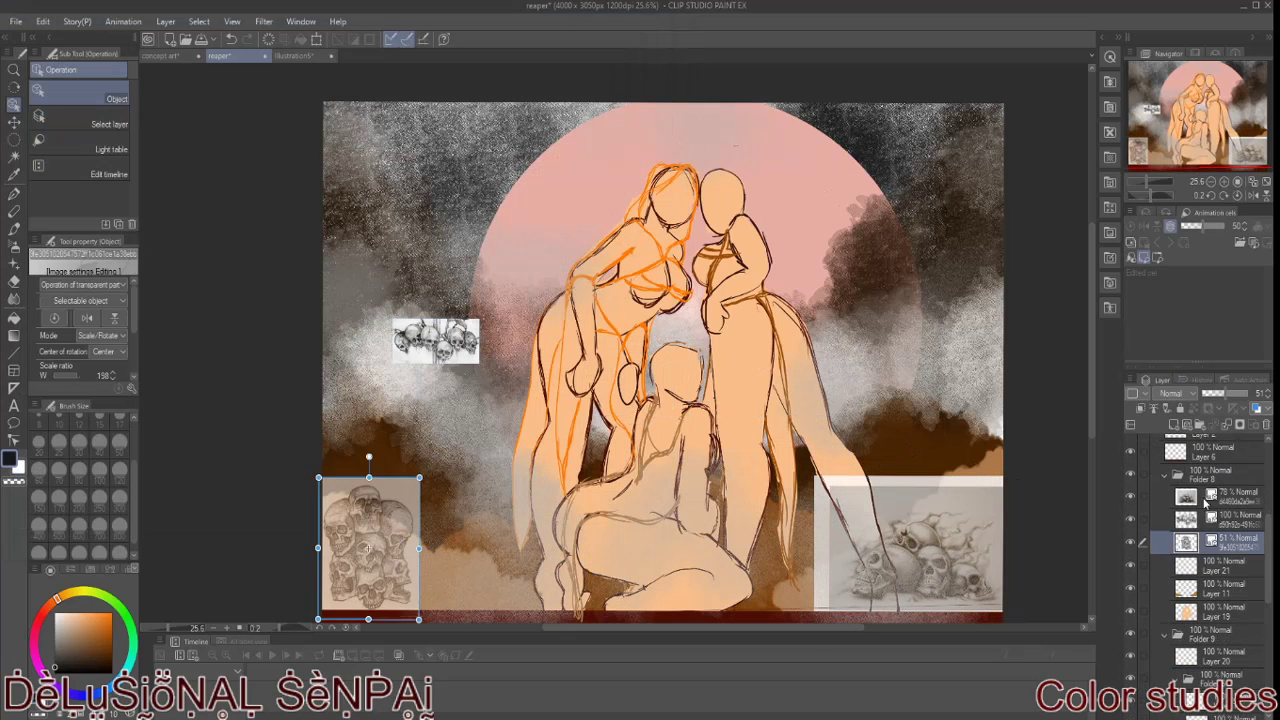
click(1215, 495)
click(1143, 486)
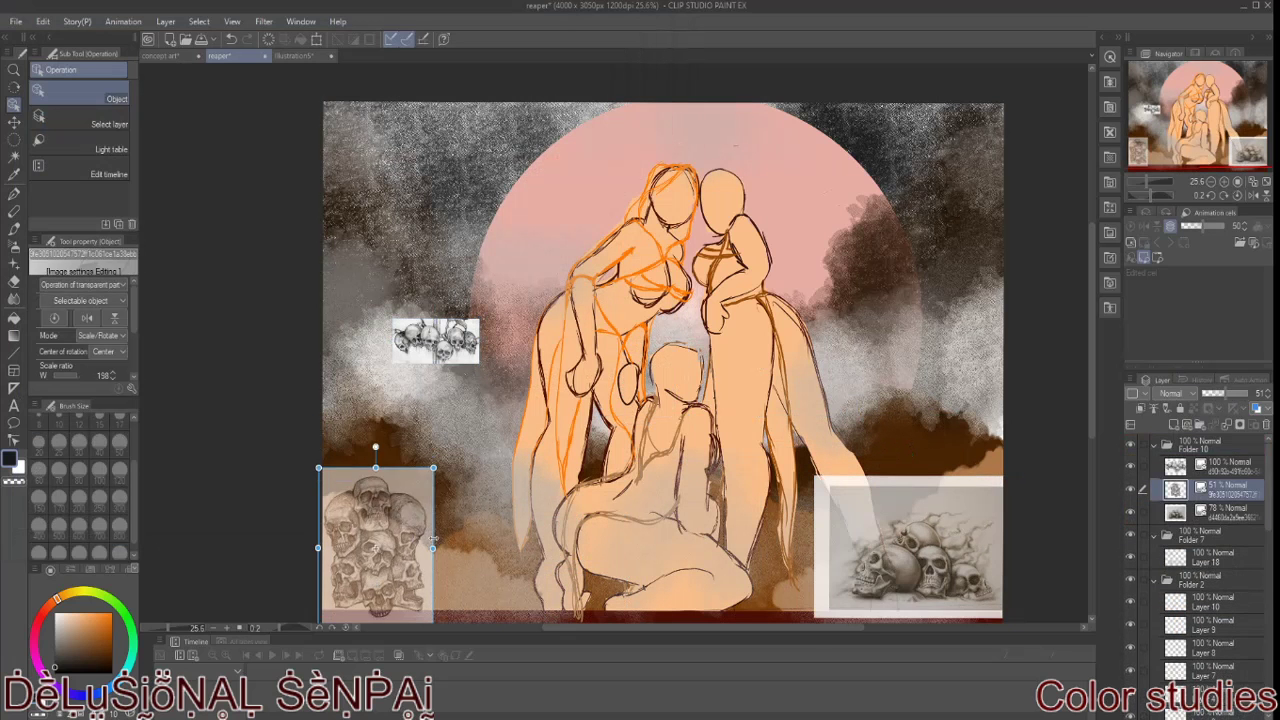
drag(968, 536, 946, 526)
mouse_move(435, 340)
mouse_down()
mouse_move(690, 262)
mouse_move(737, 180)
mouse_move(675, 180)
mouse_move(699, 193)
mouse_up()
drag(1252, 393, 1232, 393)
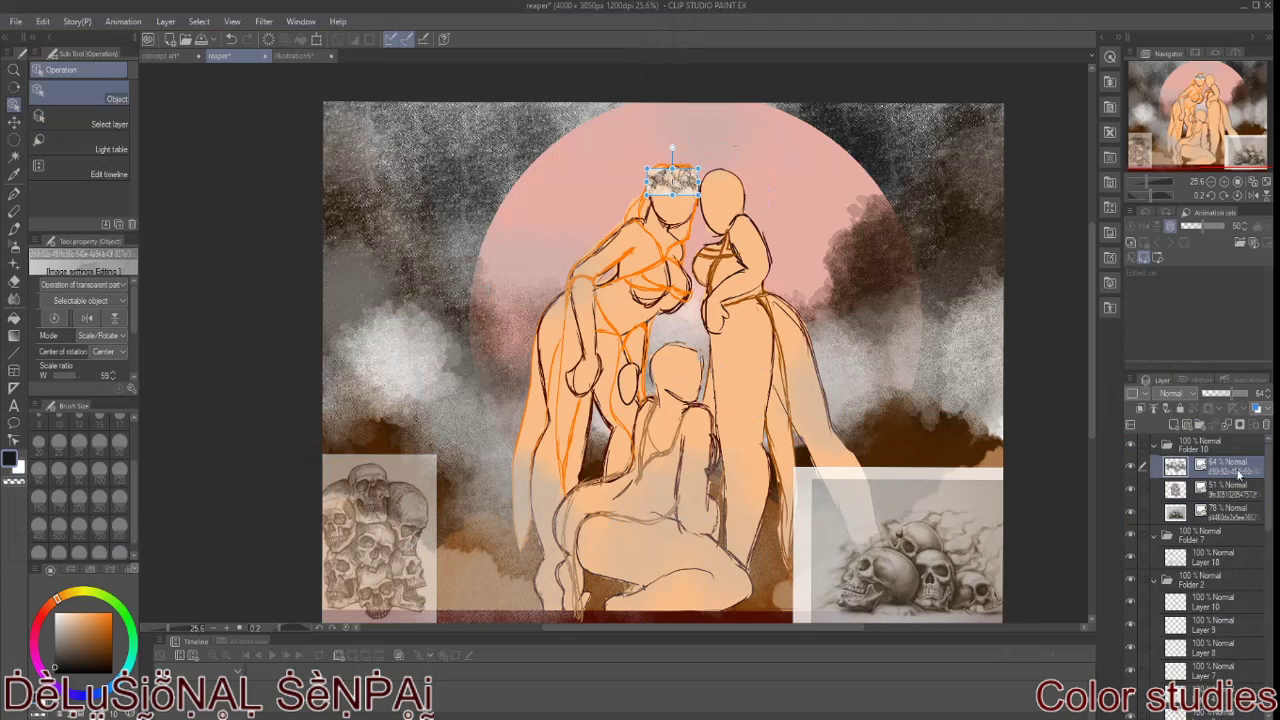
Step: Import two more skull reference images
click(16, 21)
click(30, 57)
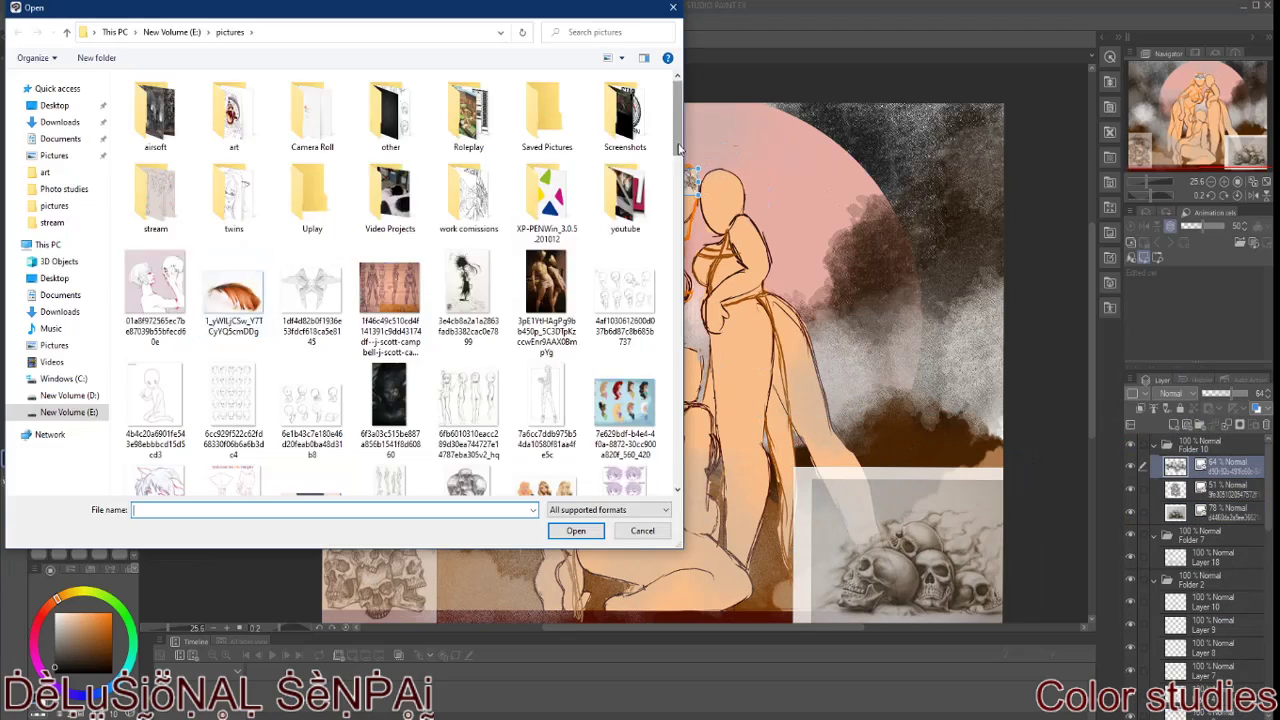
double_click(546, 300)
click(16, 21)
click(257, 314)
drag(677, 110, 676, 420)
double_click(318, 309)
Step: Browse Quick access, Downloads and drive E pictures for skulls, then cancel the import
click(16, 21)
click(257, 314)
click(57, 88)
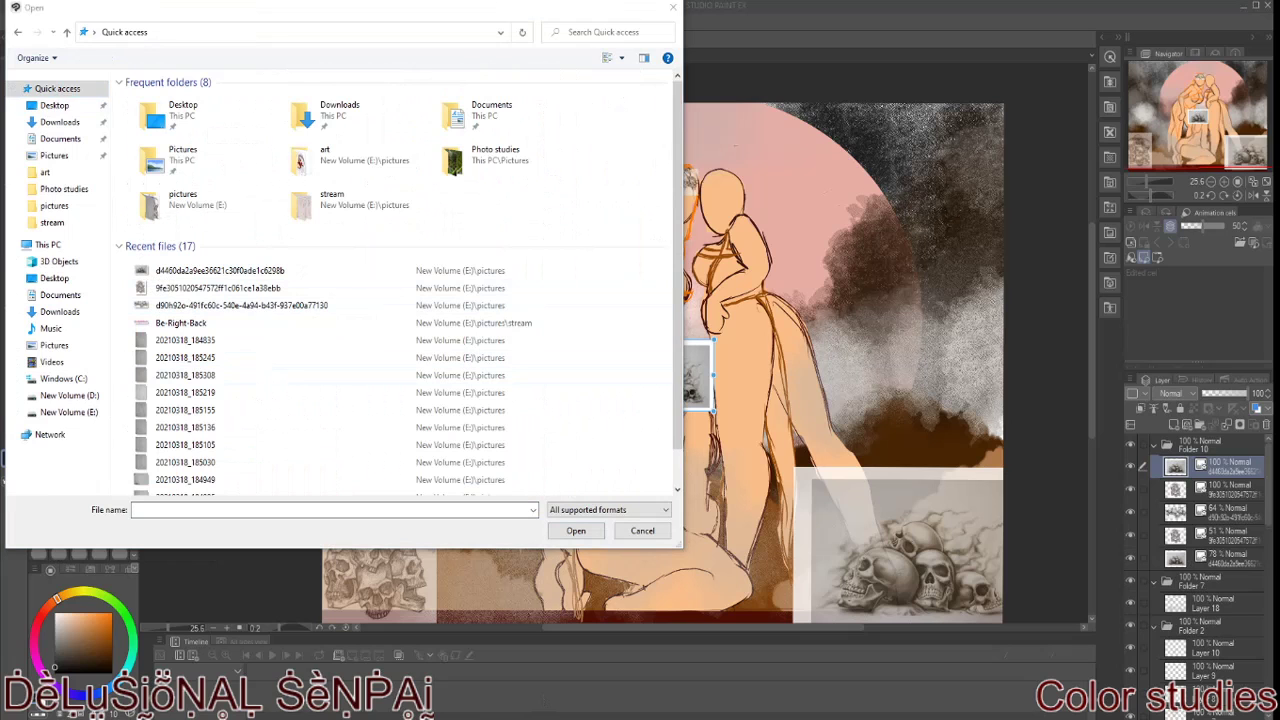
click(65, 412)
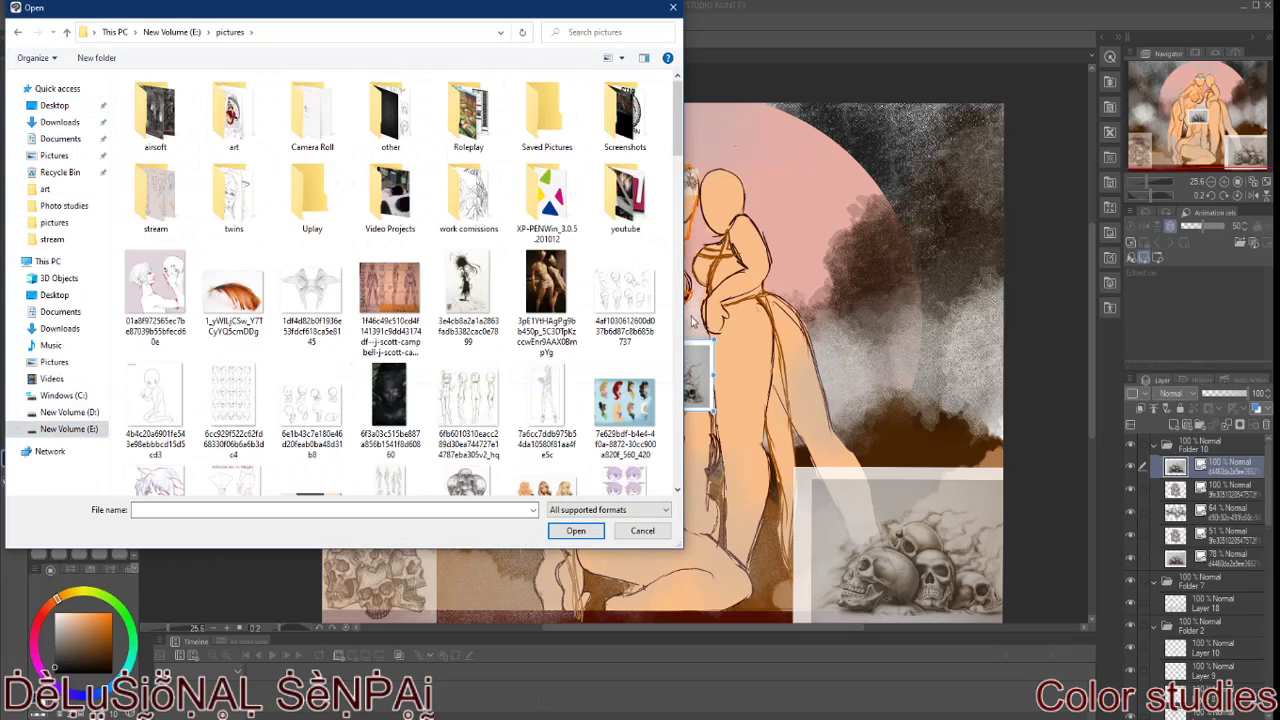
drag(678, 100, 686, 313)
scroll(686, 313, up, 10)
click(60, 88)
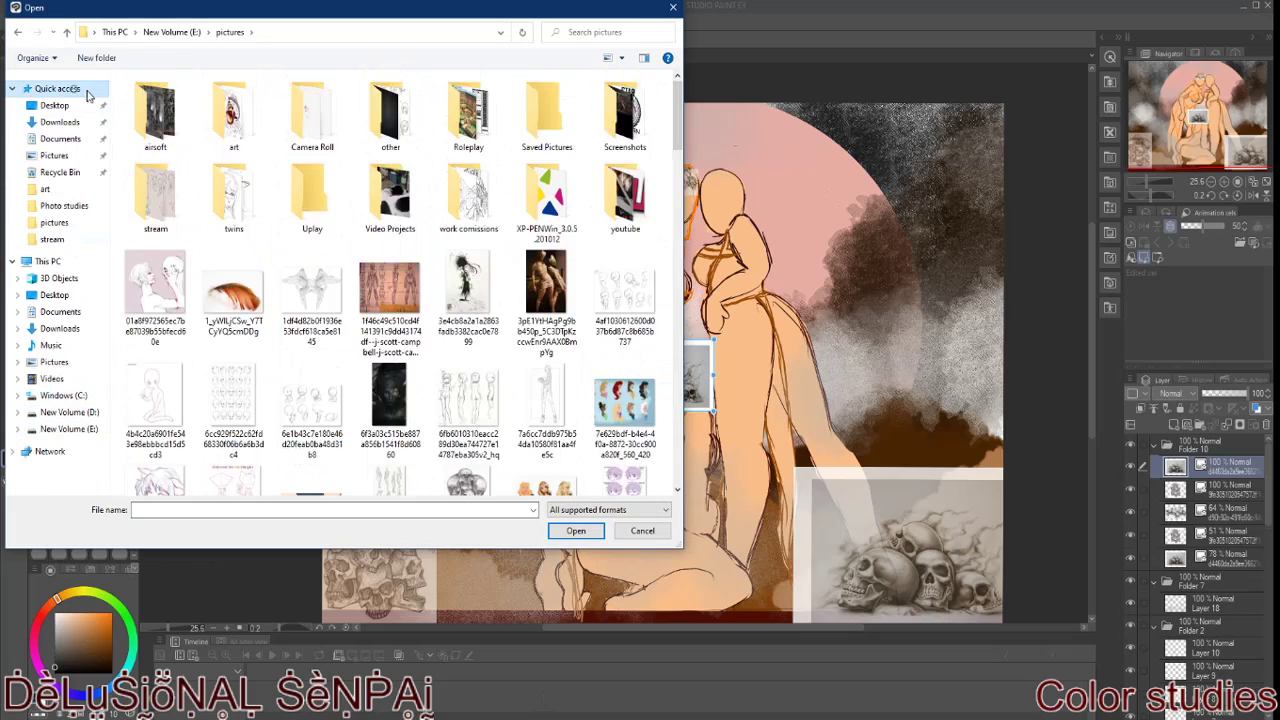
click(60, 311)
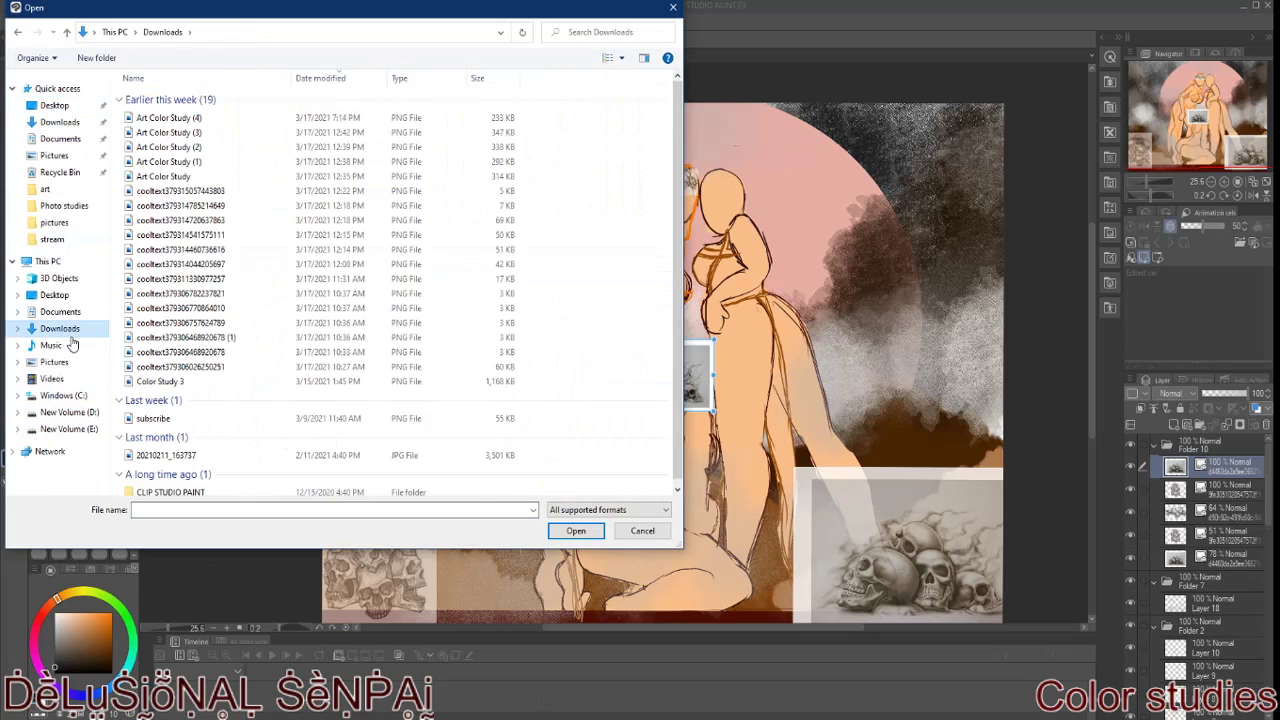
click(68, 428)
double_click(150, 248)
click(68, 428)
double_click(150, 230)
scroll(300, 300, down, 10)
key(Escape)
Step: Arrange the skull images overlapping along the bottom-left corner and right edge
drag(637, 380, 455, 568)
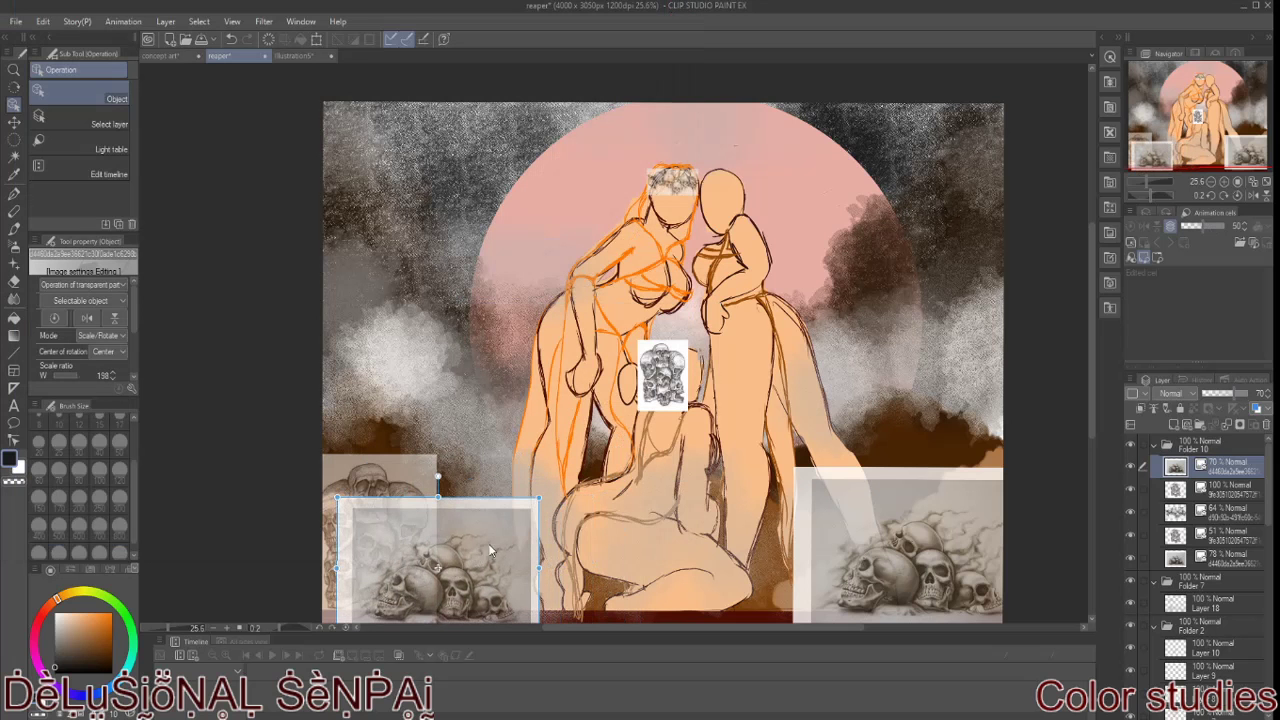
drag(1200, 488, 1200, 555)
drag(899, 470, 908, 458)
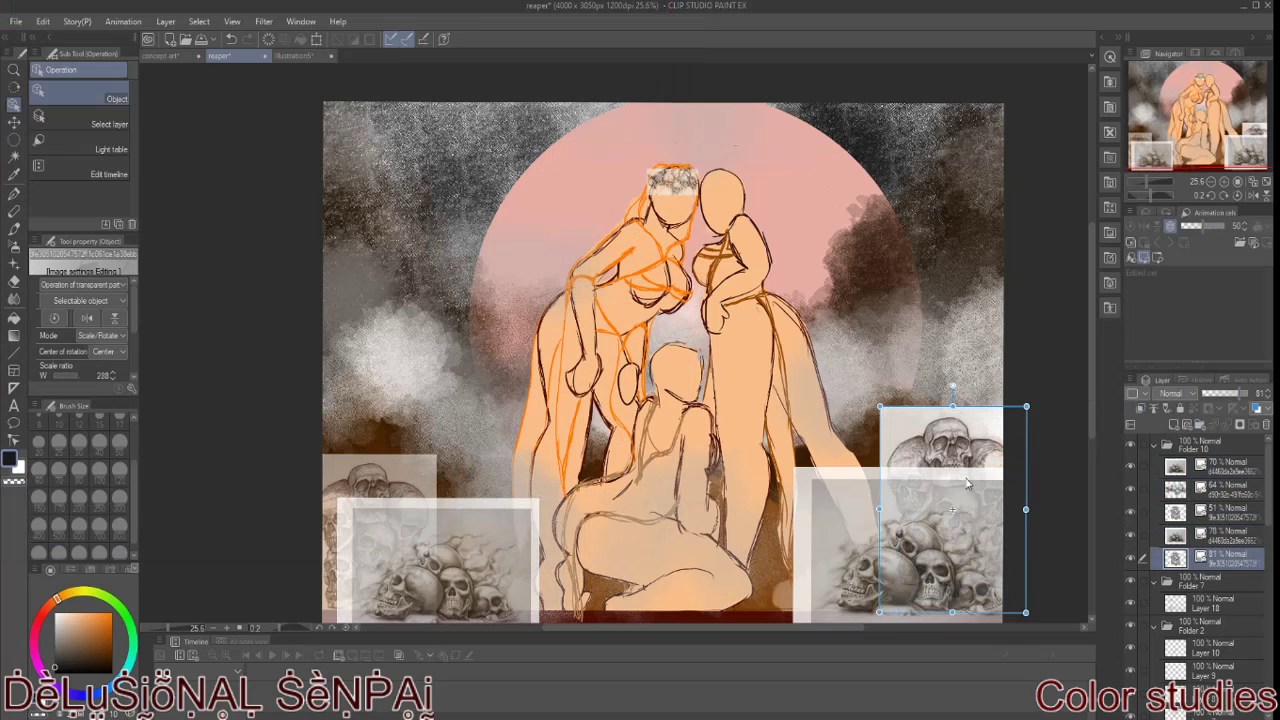
mouse_move(440, 540)
mouse_down()
mouse_move(545, 537)
mouse_move(534, 535)
mouse_up()
drag(850, 545, 809, 545)
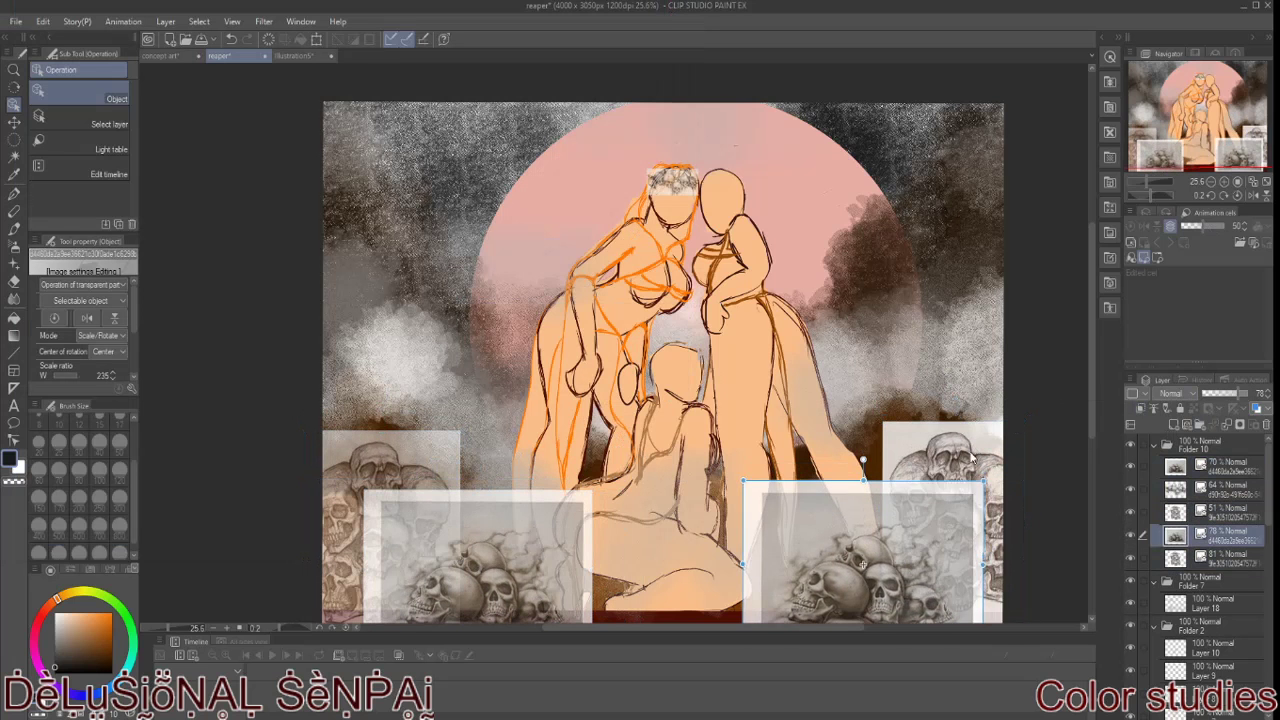
drag(958, 465, 970, 480)
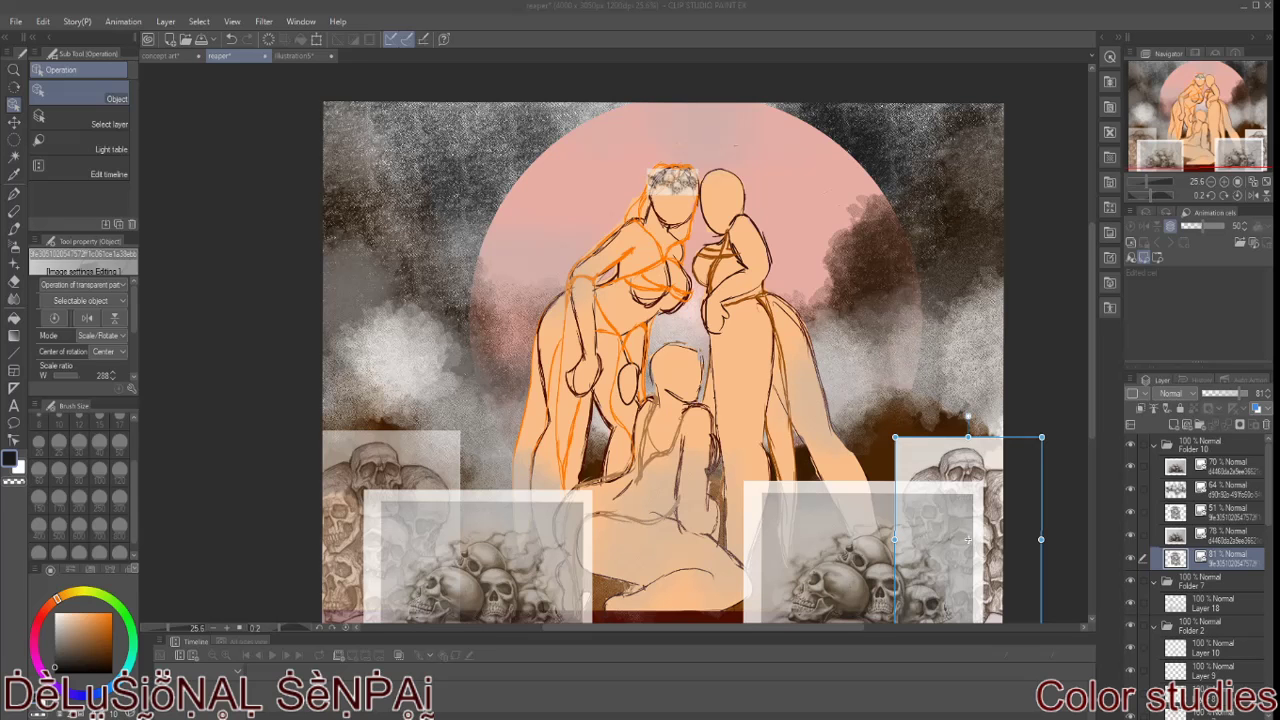
Step: Import another skull image and move and enlarge it near the bottom centre
click(16, 21)
click(253, 315)
click(574, 528)
click(16, 21)
click(226, 315)
click(574, 528)
mouse_move(680, 380)
mouse_down()
mouse_move(637, 537)
mouse_move(693, 537)
mouse_up()
mouse_move(693, 378)
mouse_down()
mouse_move(650, 328)
mouse_move(665, 541)
mouse_move(380, 270)
mouse_up()
drag(402, 446, 502, 475)
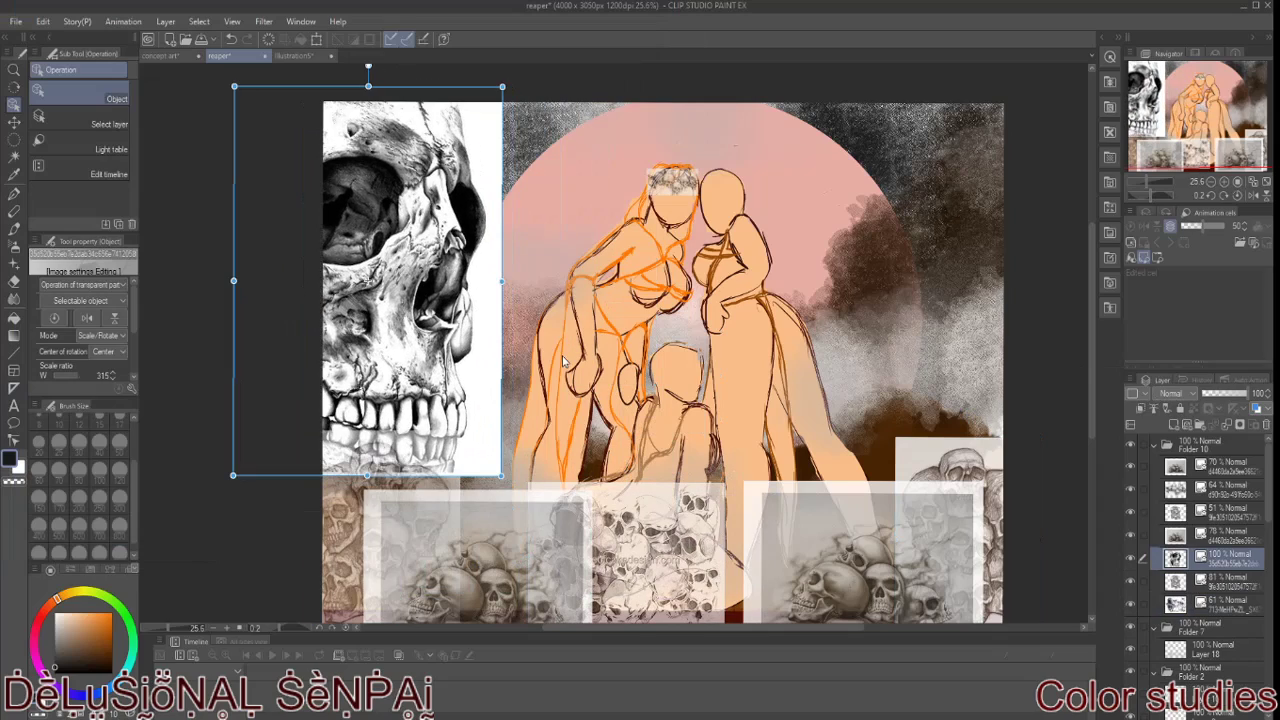
Step: Delete the oversized skull layer and place a black-and-white skull pile in the bottom strip
click(1266, 428)
click(16, 21)
click(226, 315)
mouse_move(676, 90)
mouse_down()
mouse_move(672, 378)
mouse_move(672, 300)
mouse_up()
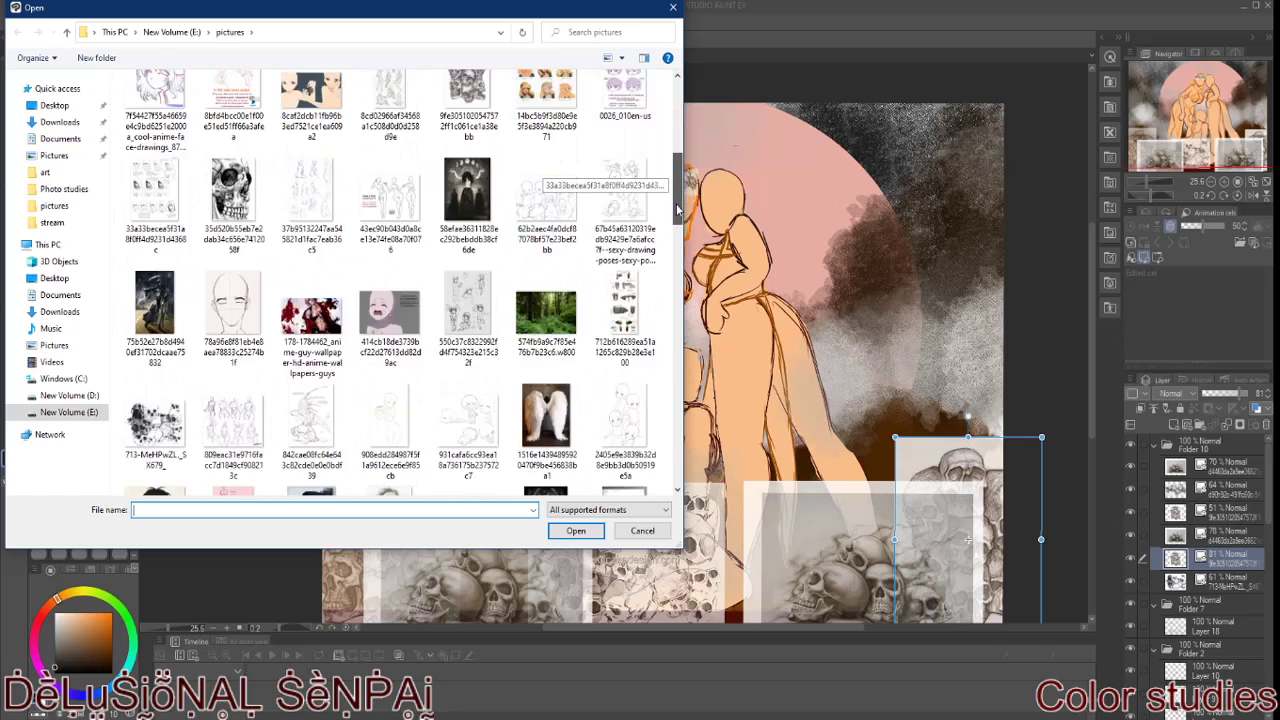
double_click(389, 410)
drag(752, 484, 740, 528)
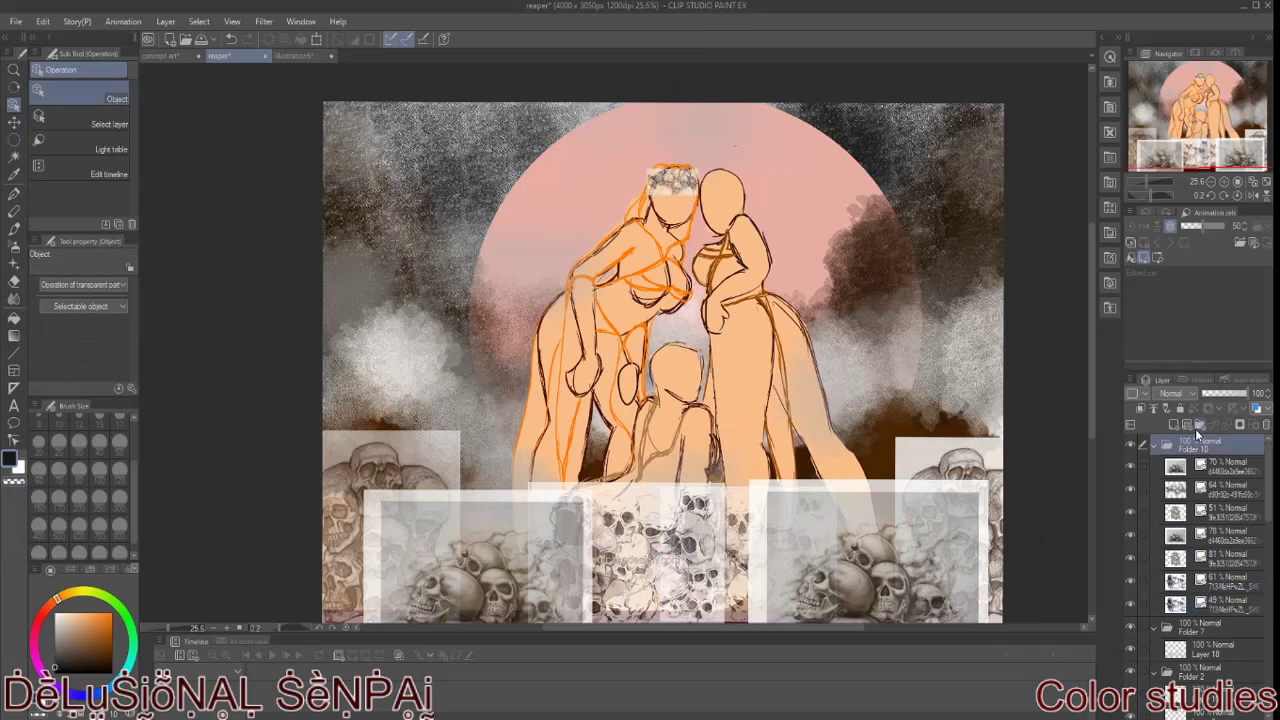
Step: Add a new inking layer and fade the left skull reference to 46% opacity
click(14, 196)
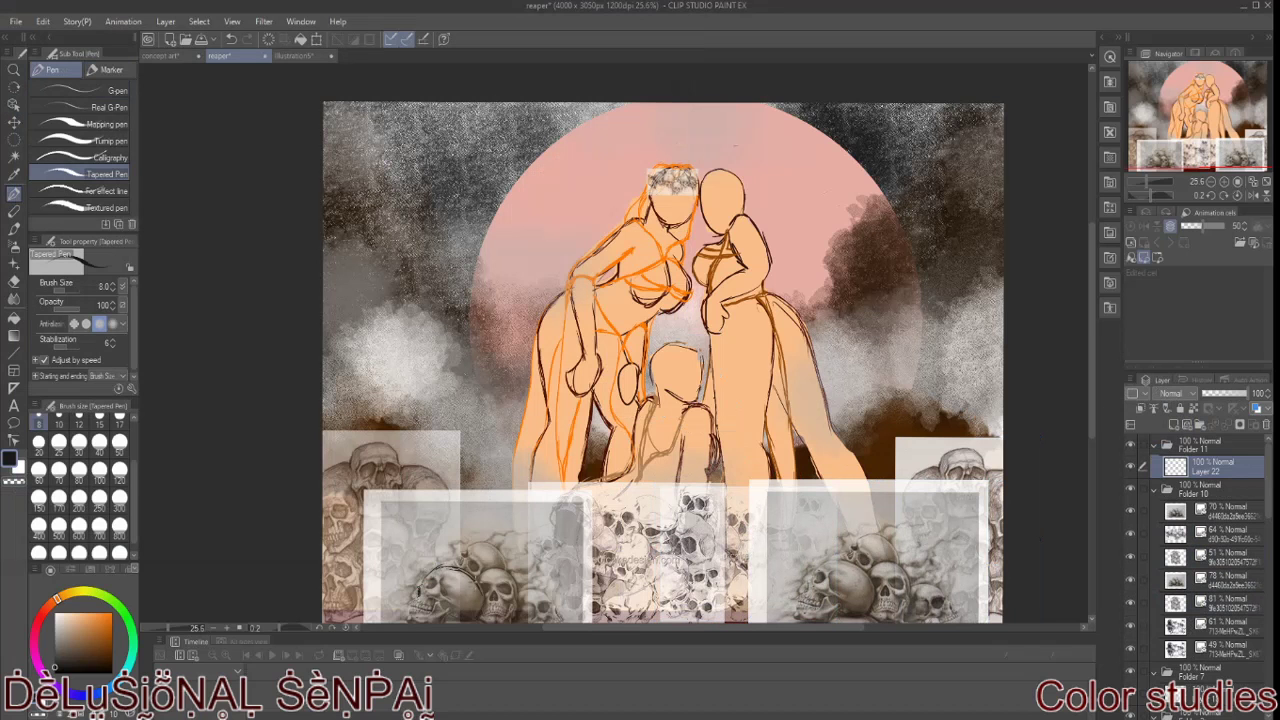
drag(438, 606, 433, 557)
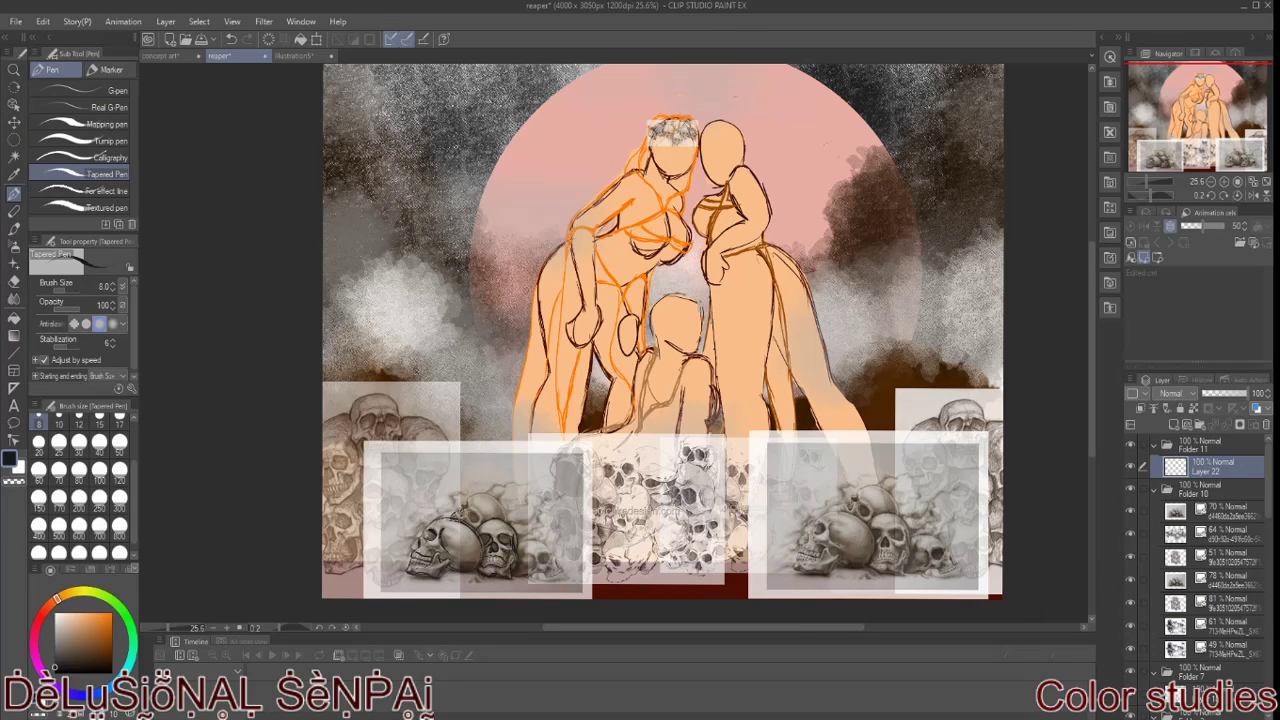
click(15, 21)
click(55, 124)
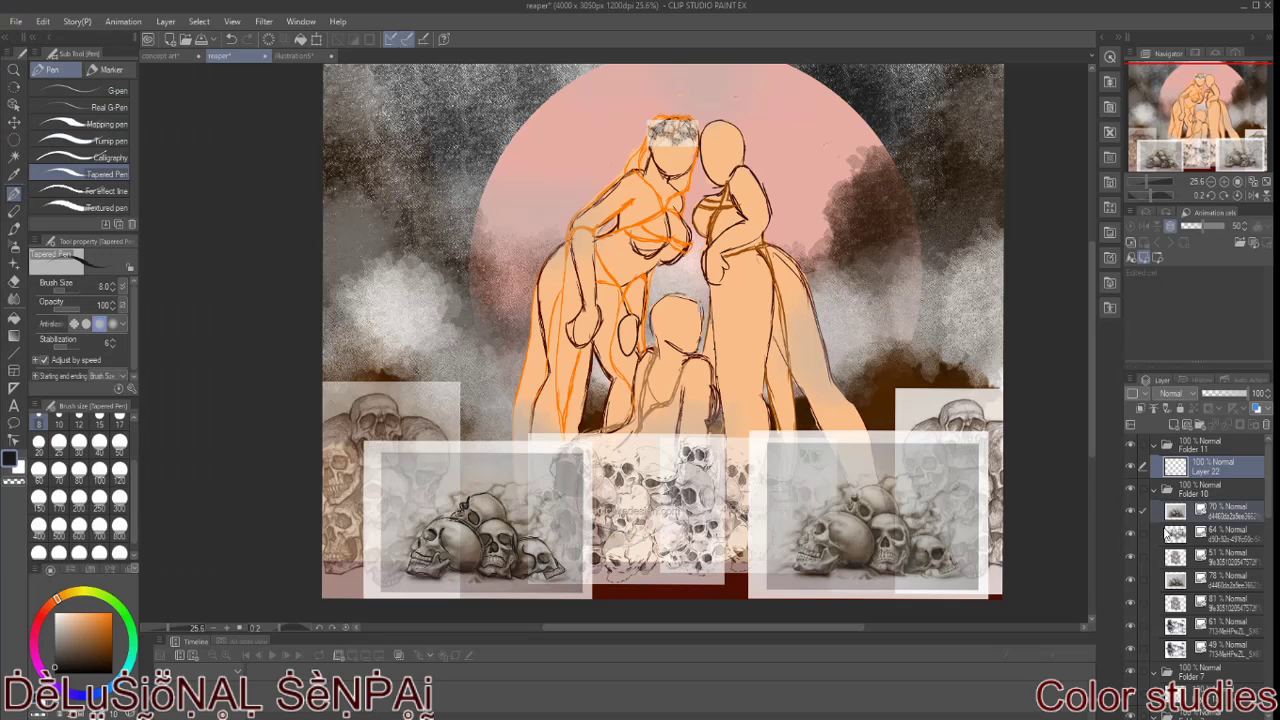
click(1225, 510)
click(1218, 394)
click(1224, 465)
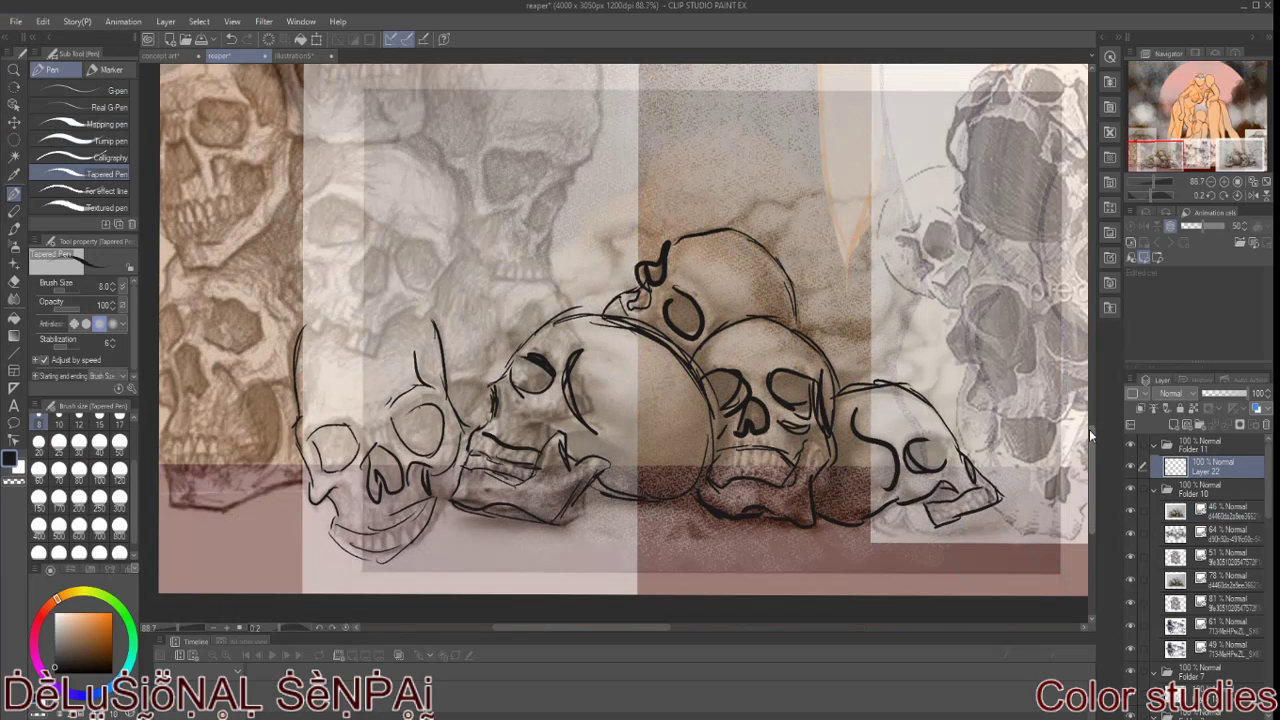
Step: Ink the tops and an eye socket of the upper skulls in the pile
drag(297, 313, 324, 323)
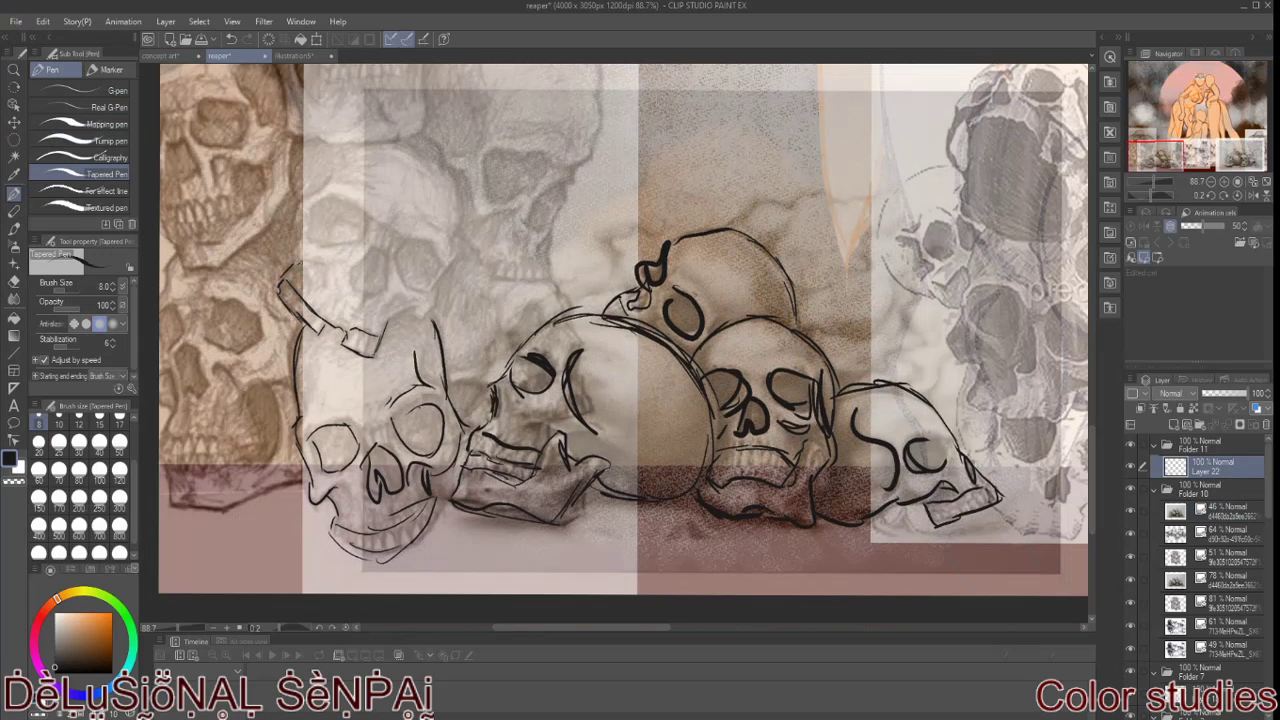
drag(415, 147, 455, 240)
drag(440, 224, 412, 216)
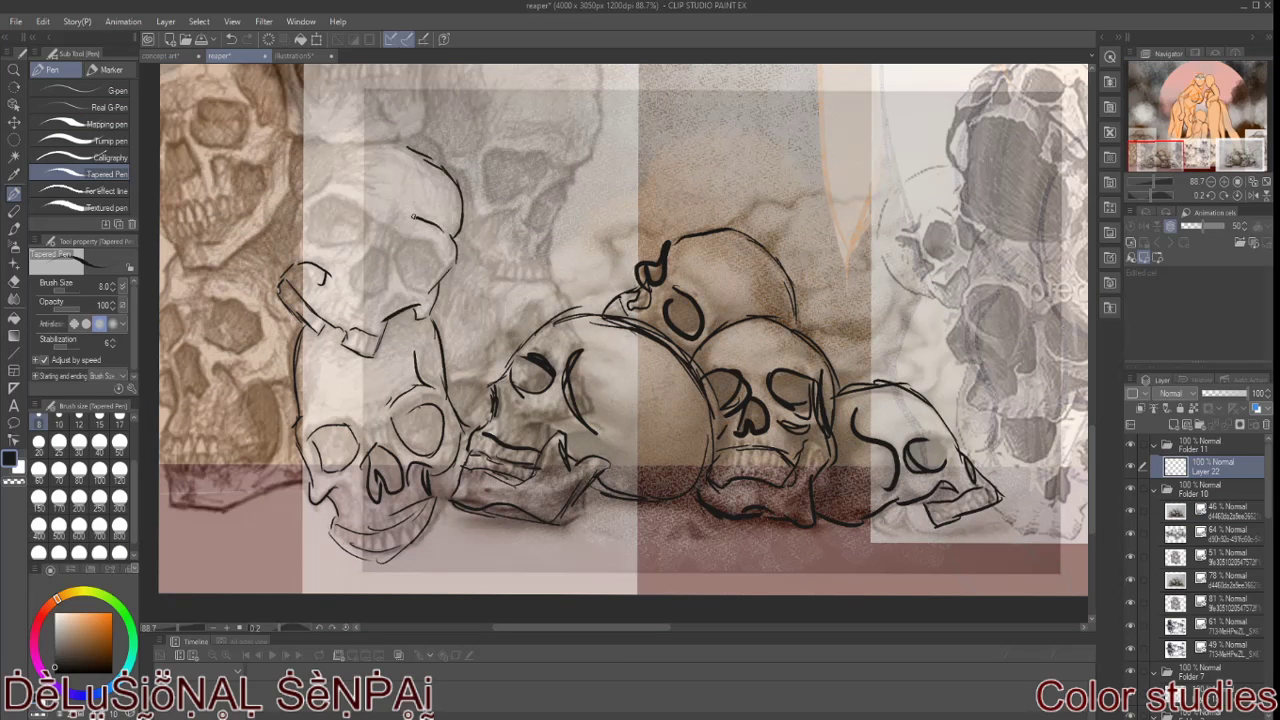
drag(412, 150, 308, 195)
drag(310, 198, 357, 238)
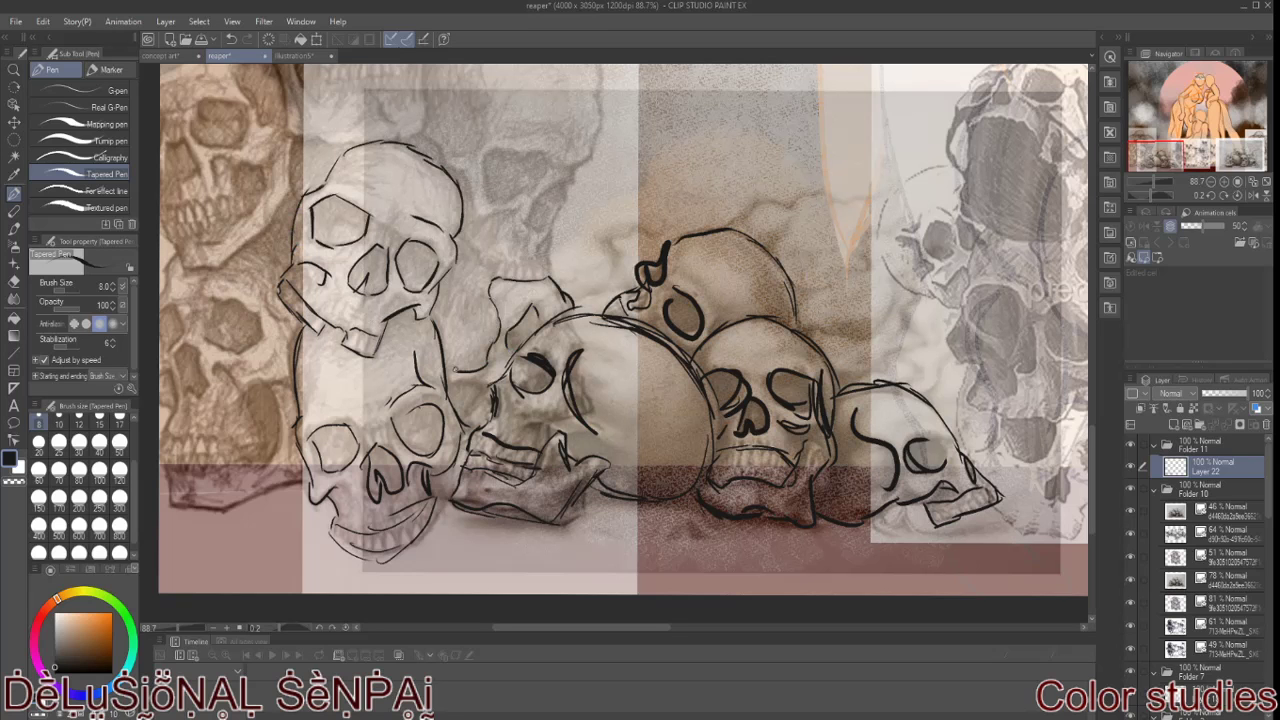
drag(487, 152, 548, 205)
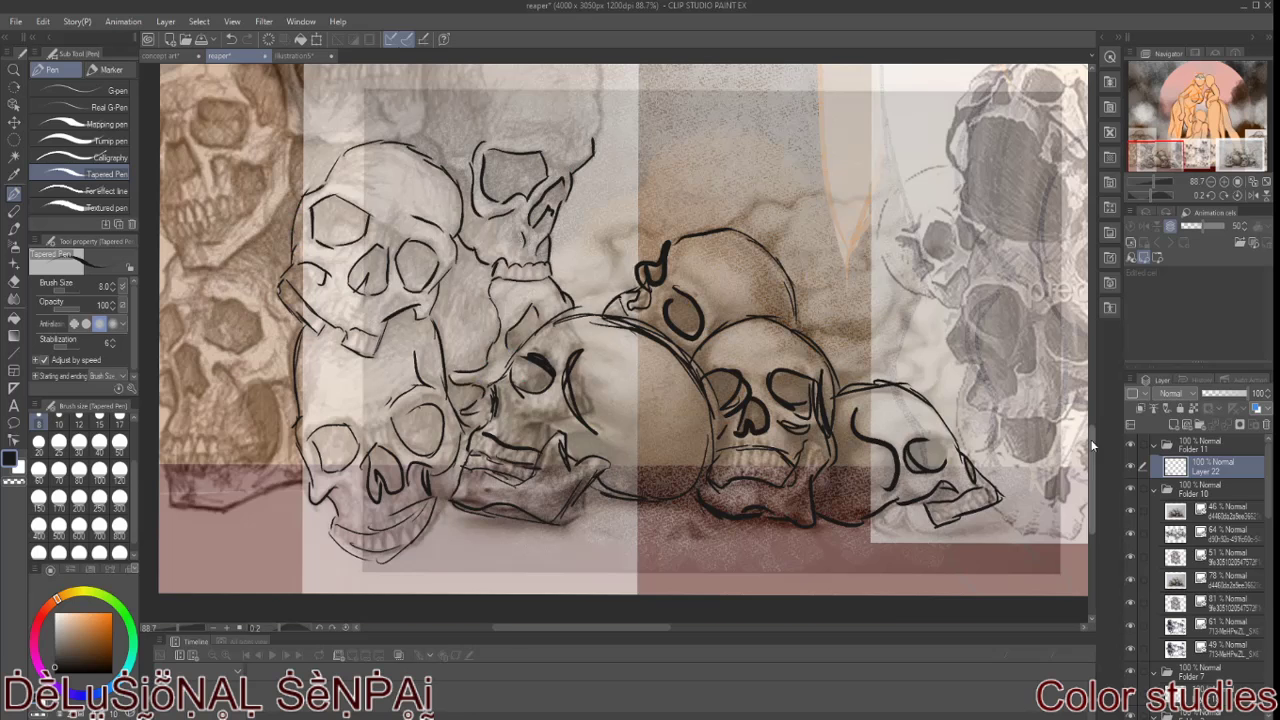
Step: Outline the upper-centre skull's brow and the upper-left skull's jaw, teeth, eyes and nose
scroll(488, 217, up, 3)
drag(433, 118, 600, 240)
drag(494, 280, 560, 268)
drag(578, 287, 598, 275)
scroll(627, 343, up, 1)
mouse_move(258, 244)
mouse_down()
mouse_move(257, 150)
mouse_move(434, 245)
mouse_move(421, 328)
mouse_move(258, 245)
mouse_up()
drag(329, 265, 406, 270)
drag(410, 312, 410, 272)
drag(395, 172, 384, 178)
mouse_move(326, 172)
mouse_down()
mouse_move(298, 180)
mouse_move(346, 246)
mouse_up()
drag(374, 246, 363, 190)
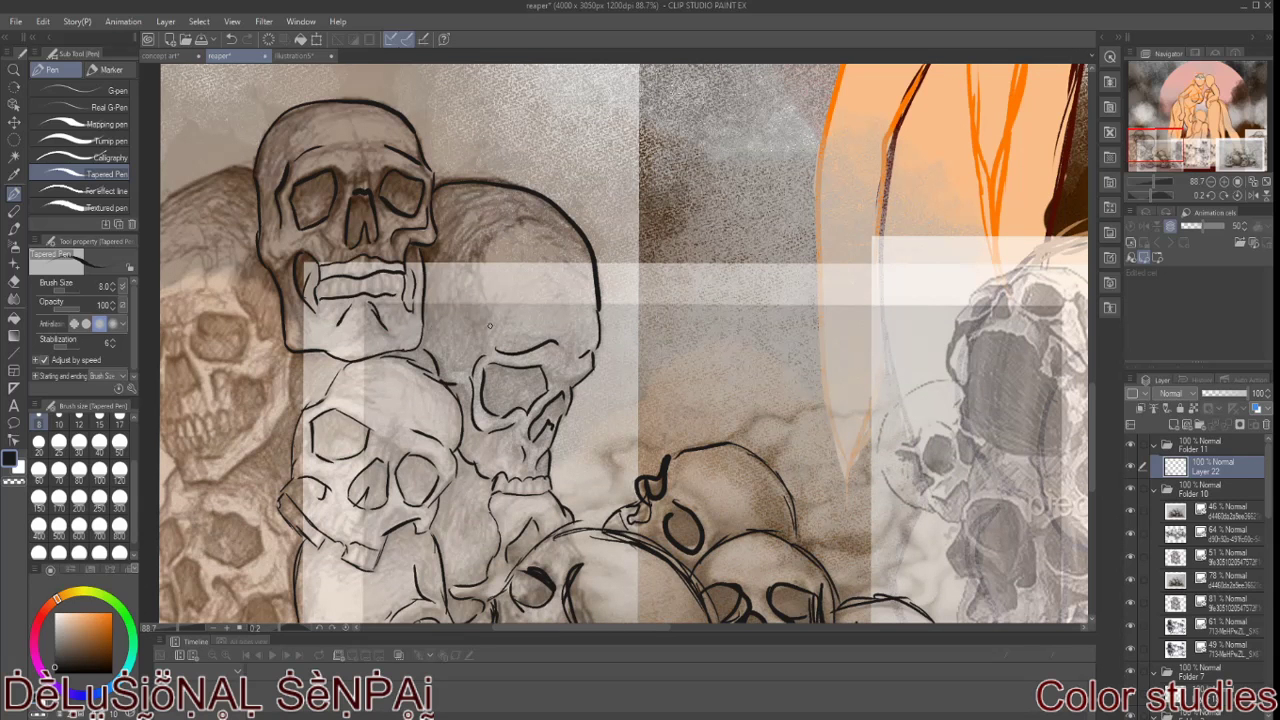
Step: Ink the left skull's outline, cheek, eye and teeth
scroll(490, 325, left, 1)
drag(244, 196, 334, 163)
drag(334, 252, 381, 396)
drag(381, 396, 300, 488)
mouse_move(300, 450)
mouse_down()
mouse_move(349, 393)
mouse_move(316, 404)
mouse_up()
mouse_move(250, 350)
mouse_down()
mouse_move(280, 395)
mouse_move(250, 396)
mouse_up()
mouse_move(248, 420)
mouse_down()
mouse_move(326, 404)
mouse_move(320, 420)
mouse_up()
mouse_move(286, 356)
mouse_down()
mouse_move(284, 330)
mouse_move(244, 446)
mouse_move(300, 555)
mouse_move(246, 606)
mouse_up()
scroll(262, 320, down, 1)
Step: Ink the left skull's lower outline, jaw, eyes and nose, and begin the next skull's contour
drag(316, 590, 376, 600)
drag(358, 472, 342, 564)
drag(330, 488, 312, 558)
drag(292, 434, 256, 490)
drag(290, 396, 326, 442)
drag(302, 392, 340, 436)
drag(300, 386, 312, 364)
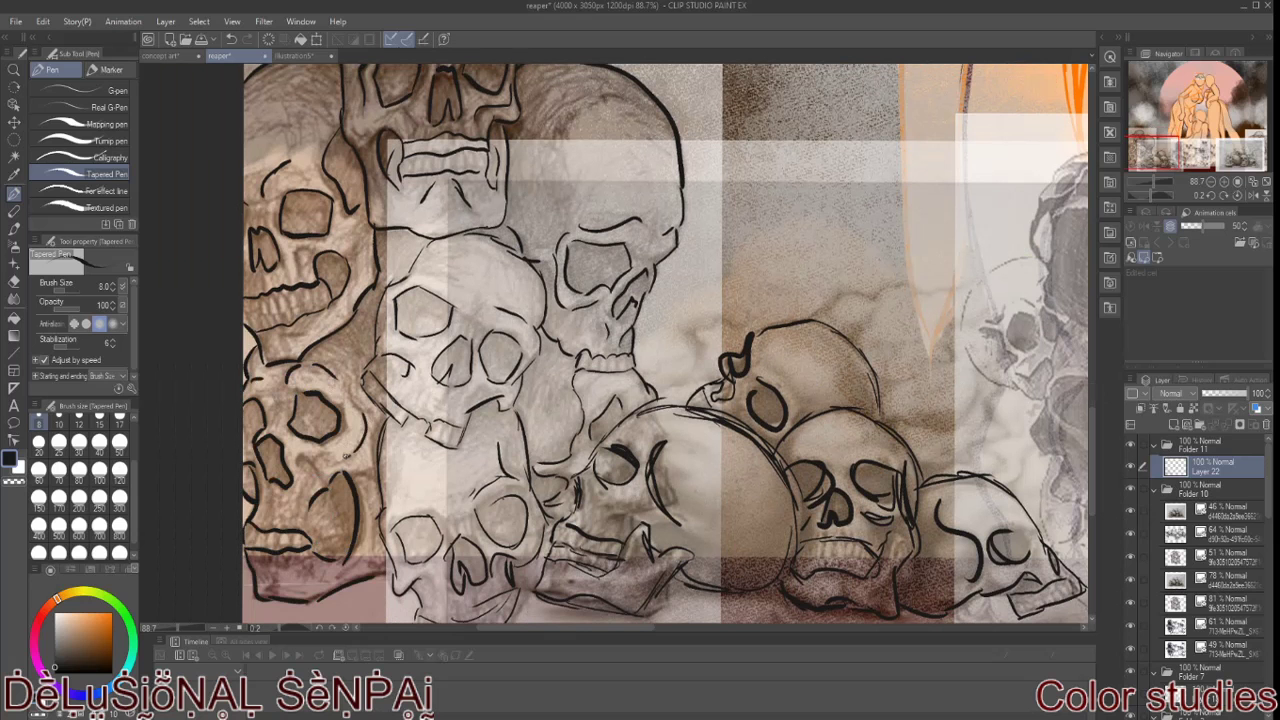
drag(631, 627, 765, 634)
drag(330, 258, 322, 390)
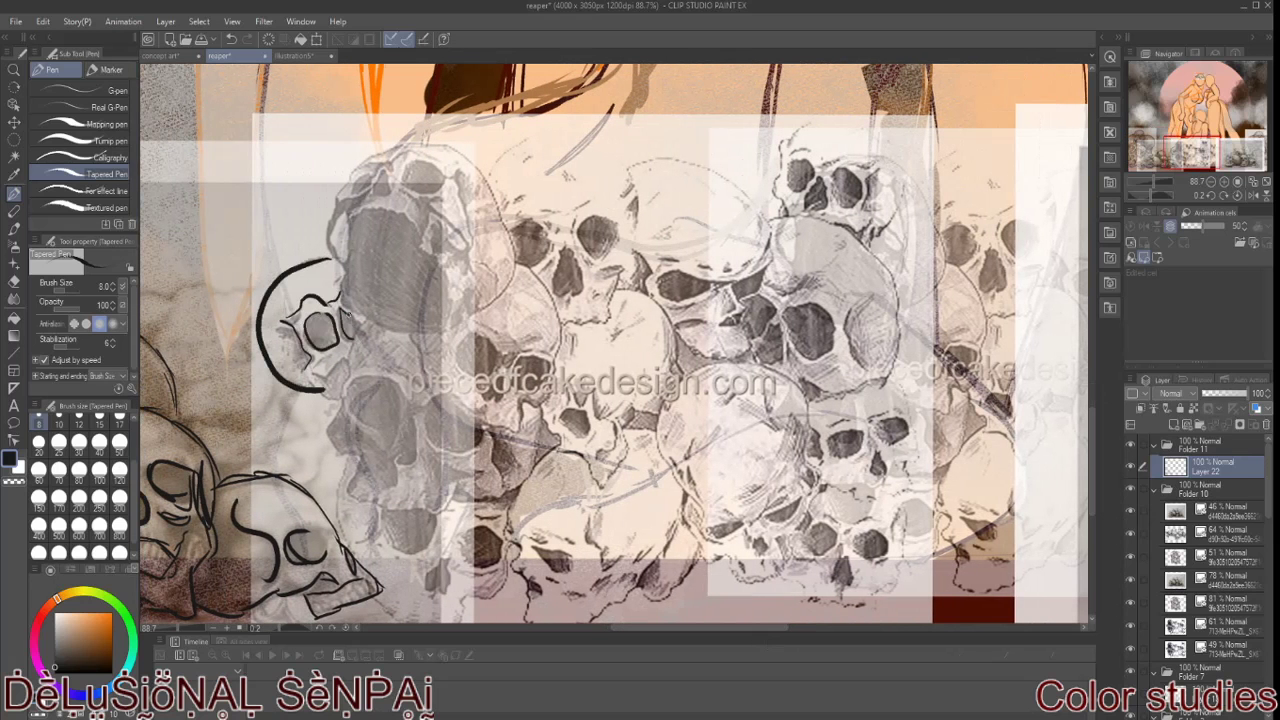
Step: Ink the left skull's eye socket and the lower skull's cranium, brow and eye socket
drag(379, 427, 352, 392)
mouse_move(350, 364)
mouse_down()
mouse_move(400, 430)
mouse_move(352, 500)
mouse_up()
scroll(418, 510, down, 3)
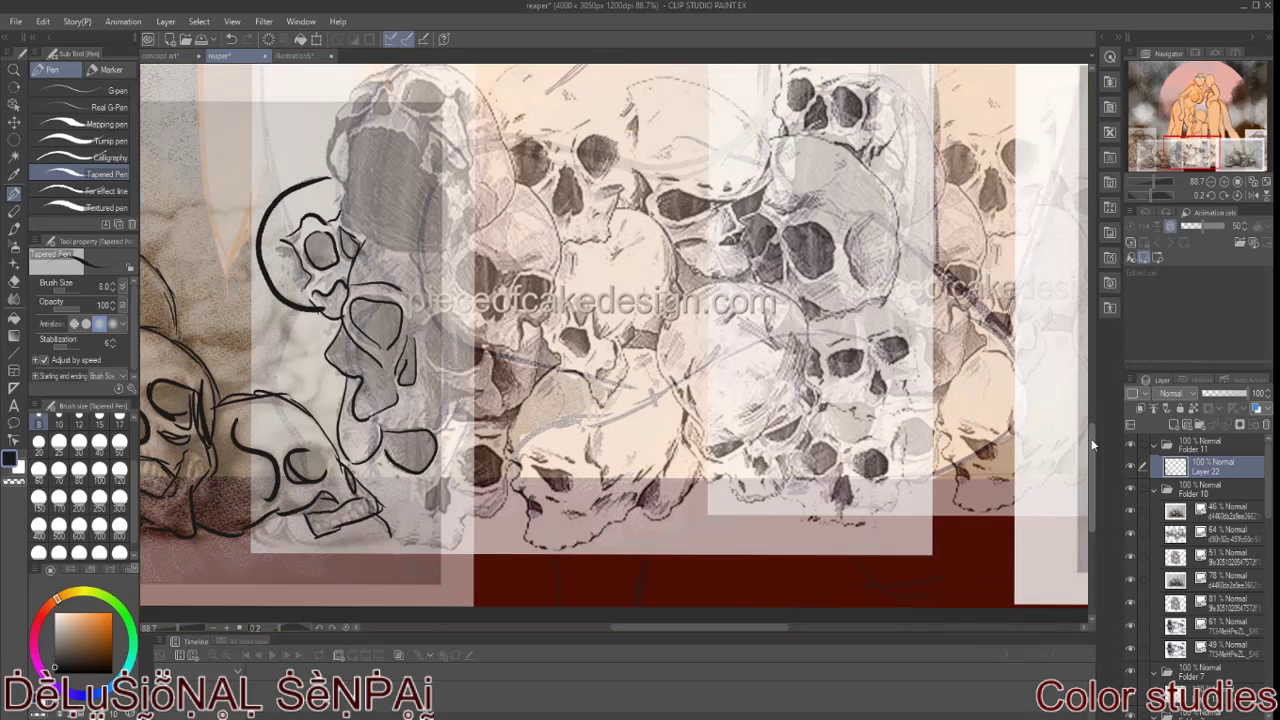
drag(440, 530, 492, 497)
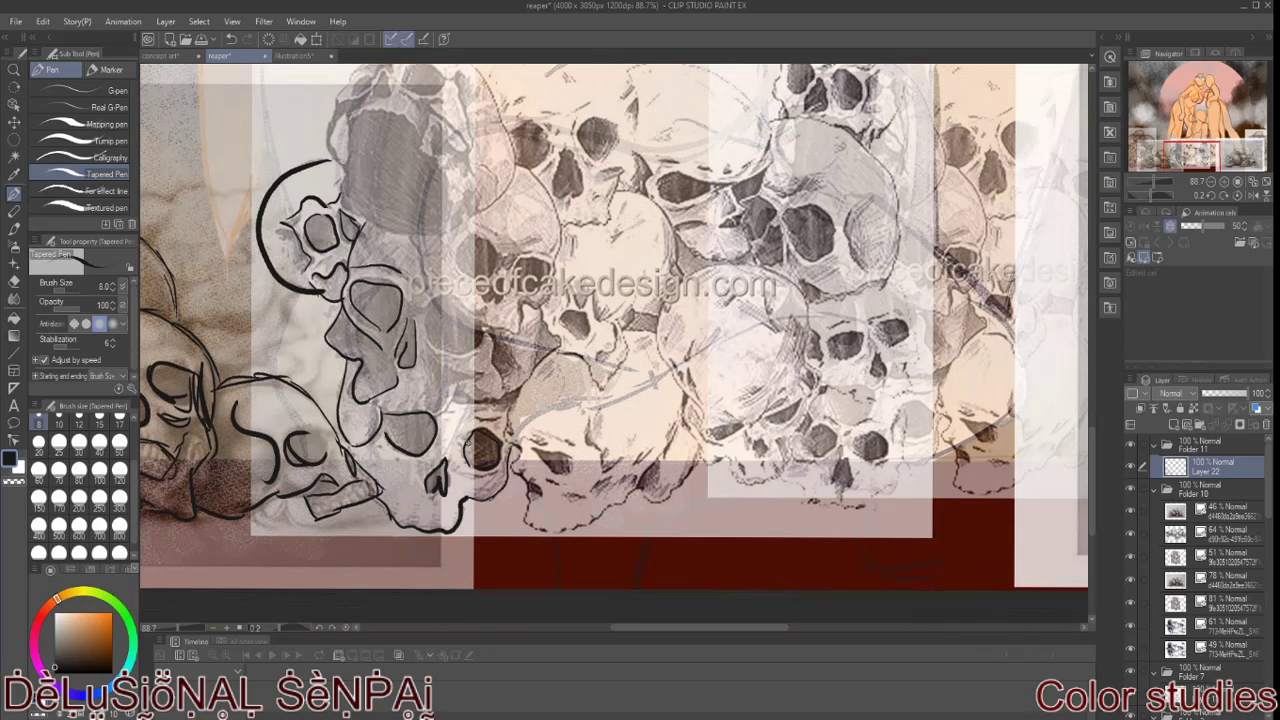
mouse_move(430, 340)
mouse_down()
mouse_move(521, 332)
mouse_move(546, 350)
mouse_move(505, 432)
mouse_move(576, 530)
mouse_move(684, 390)
mouse_up()
drag(620, 330, 656, 324)
drag(588, 414, 606, 470)
drag(562, 498, 584, 492)
drag(532, 442, 574, 432)
drag(536, 452, 570, 474)
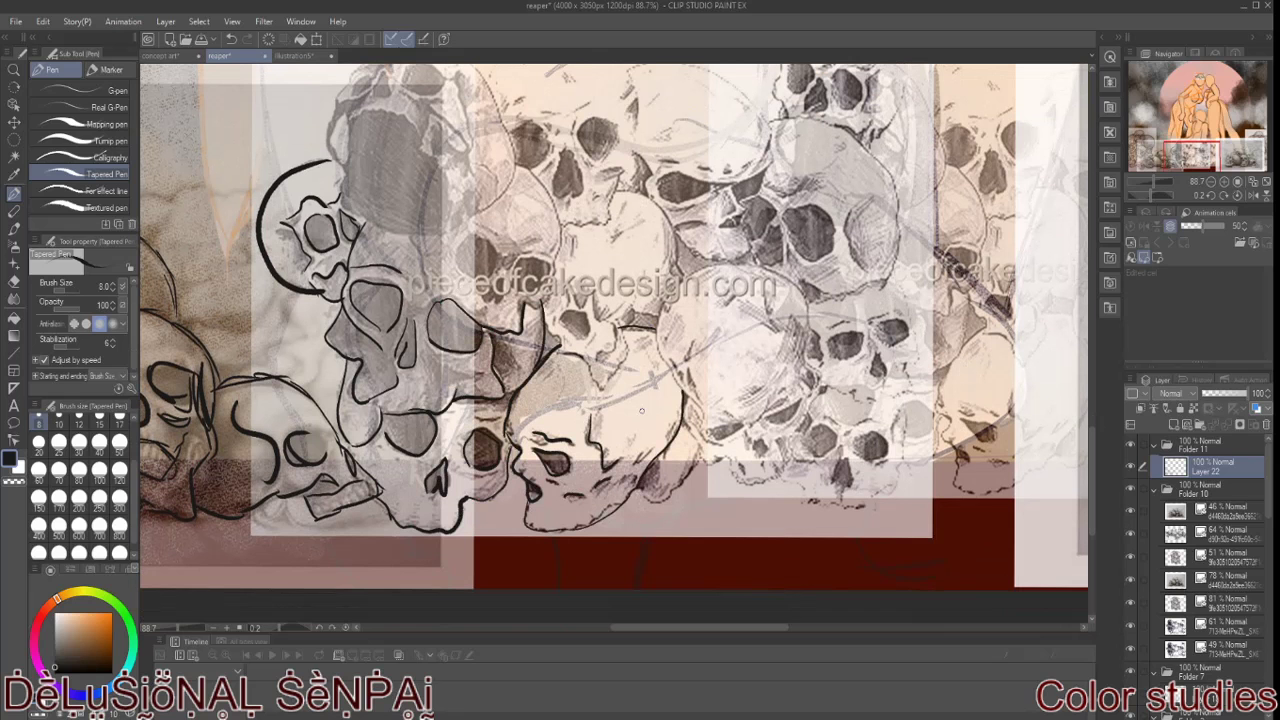
Step: Trace the left skull's outline and its neighbour's cheek, jaw, eye socket and nose
mouse_move(514, 166)
mouse_down()
mouse_move(530, 295)
mouse_move(522, 240)
mouse_up()
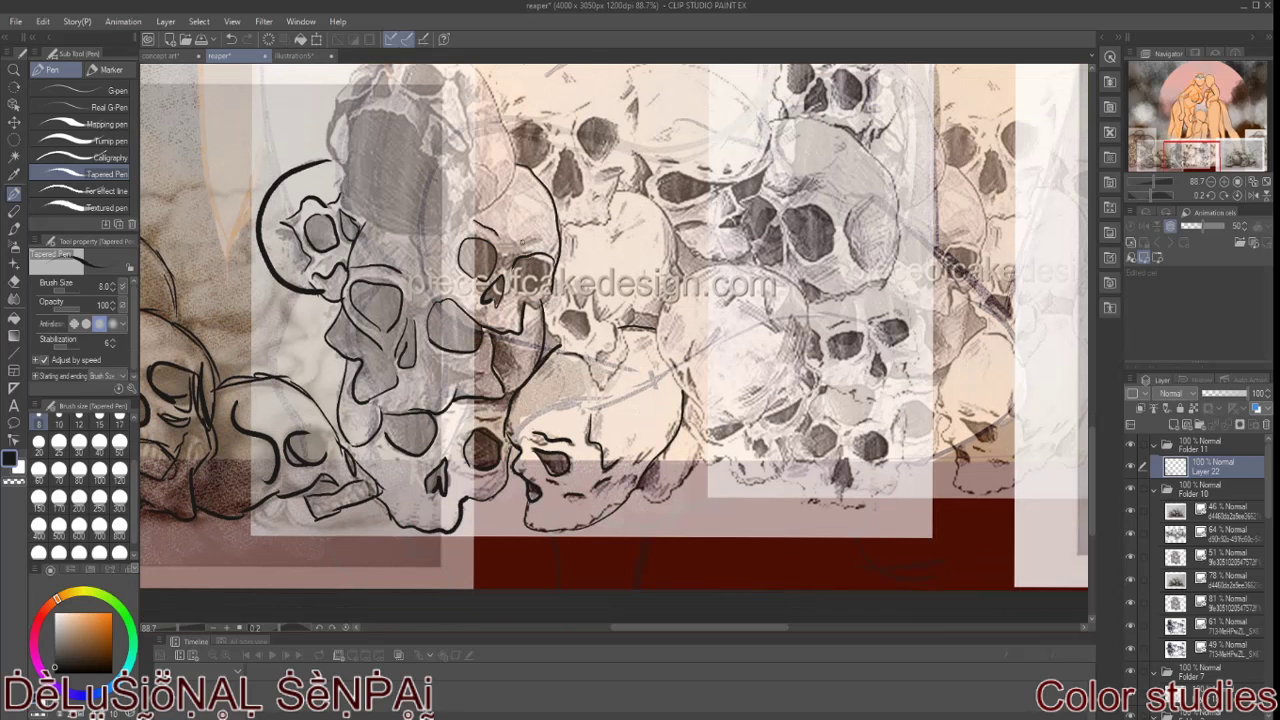
scroll(1083, 379, up, 3)
mouse_move(350, 248)
mouse_down()
mouse_move(512, 385)
mouse_move(348, 300)
mouse_move(424, 400)
mouse_up()
mouse_move(420, 232)
mouse_down()
mouse_move(398, 251)
mouse_move(474, 320)
mouse_up()
mouse_move(496, 262)
mouse_down()
mouse_move(640, 318)
mouse_move(564, 390)
mouse_up()
drag(530, 288, 522, 330)
drag(566, 320, 574, 362)
Step: Ink the skull right of the middle one, with eye sockets, cheek, jaw and edges
drag(649, 228, 768, 338)
drag(766, 342, 716, 398)
mouse_move(658, 344)
mouse_down()
mouse_move(710, 366)
mouse_move(750, 428)
mouse_up()
drag(762, 342, 744, 374)
drag(650, 318, 636, 340)
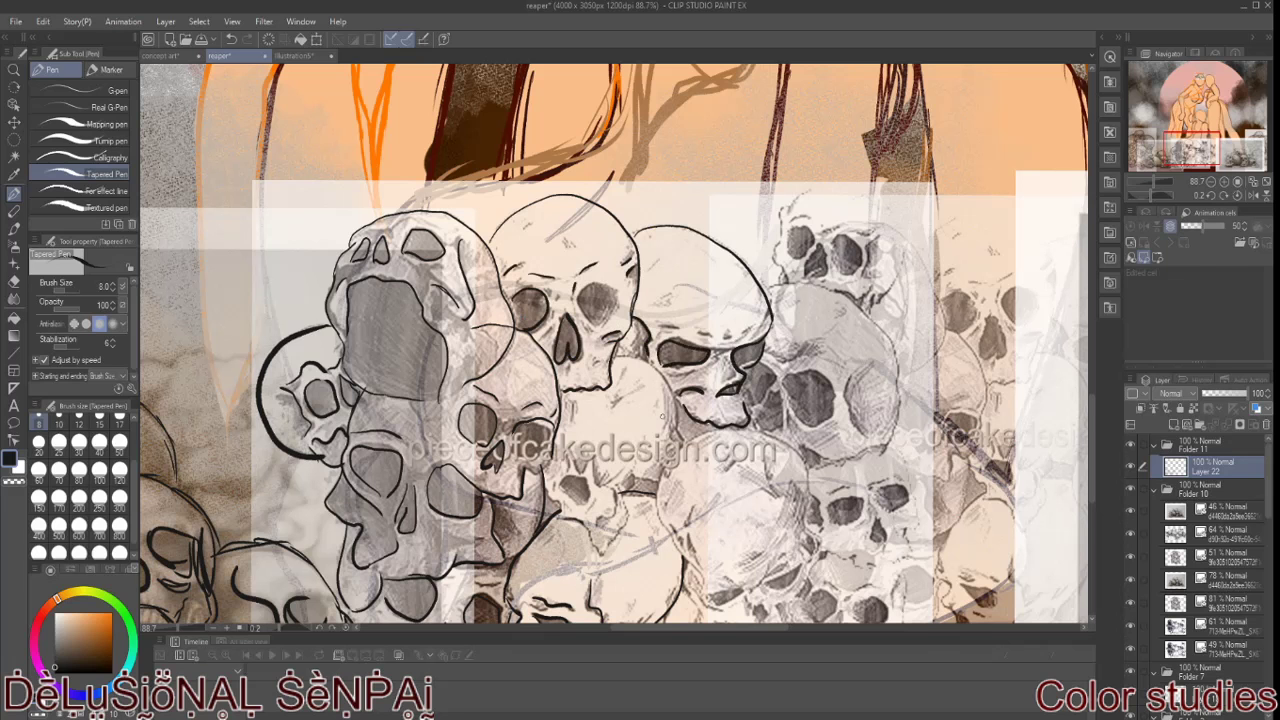
scroll(615, 340, down, 3)
mouse_move(614, 238)
mouse_down()
mouse_move(686, 346)
mouse_move(584, 436)
mouse_up()
mouse_move(546, 358)
mouse_down()
mouse_move(552, 380)
mouse_move(592, 386)
mouse_up()
Step: Detail the lower middle skull and ink a right-centre skull's eyes, nose and teeth
drag(616, 338, 592, 402)
drag(616, 256, 632, 280)
mouse_move(676, 374)
mouse_down()
mouse_move(706, 500)
mouse_move(655, 503)
mouse_up()
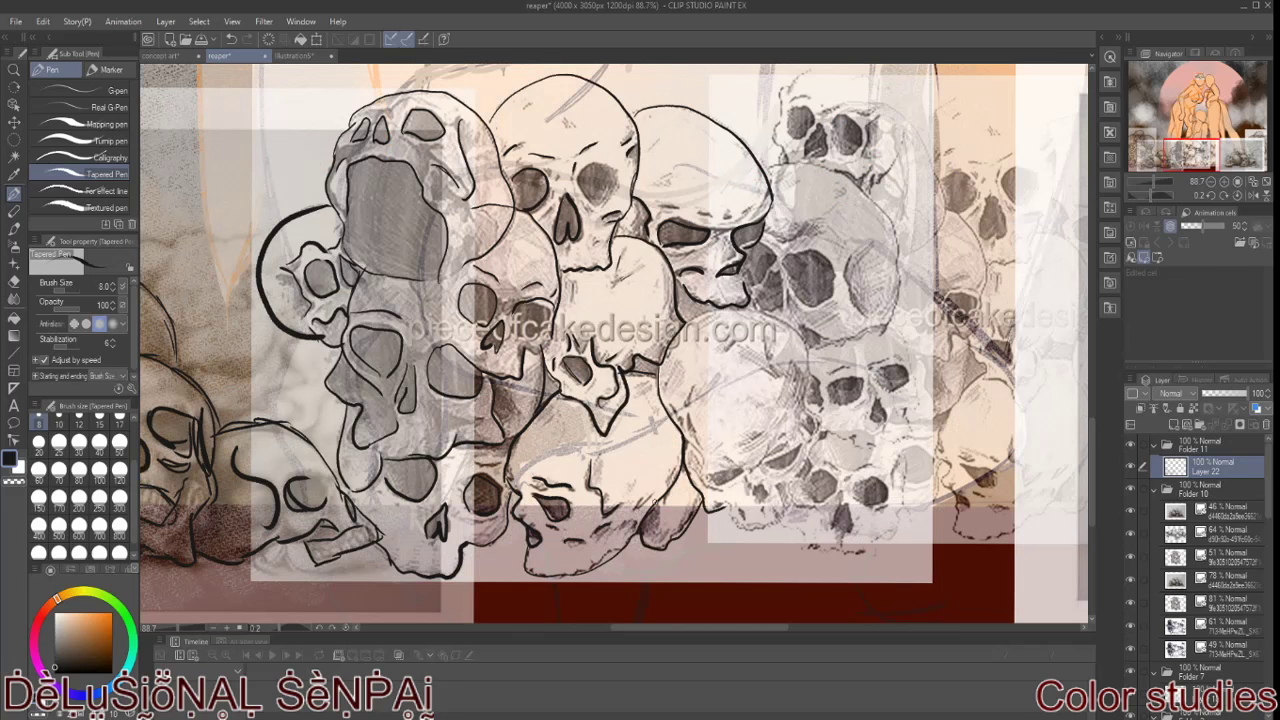
drag(820, 410, 770, 525)
mouse_move(688, 322)
mouse_down()
mouse_move(810, 415)
mouse_move(714, 476)
mouse_move(744, 490)
mouse_up()
drag(756, 486, 744, 520)
drag(671, 628, 729, 628)
Step: Ink the lower-right skull's right edge, cranium, cheek and surrounding lines
mouse_move(490, 532)
mouse_down()
mouse_move(576, 556)
mouse_move(612, 442)
mouse_move(560, 500)
mouse_move(512, 504)
mouse_move(556, 534)
mouse_up()
drag(566, 436, 532, 466)
mouse_move(1095, 459)
mouse_down()
mouse_move(1095, 430)
mouse_move(1095, 448)
mouse_up()
mouse_move(590, 384)
mouse_down()
mouse_move(601, 483)
mouse_move(562, 494)
mouse_up()
drag(590, 448, 580, 478)
drag(546, 434, 536, 458)
drag(572, 432, 542, 460)
drag(616, 408, 578, 444)
drag(552, 422, 520, 448)
drag(1091, 400, 1090, 379)
mouse_move(476, 312)
mouse_down()
mouse_move(604, 420)
mouse_move(500, 445)
mouse_up()
Step: Ink the central skull's eye socket, the upper skull's outline, and the neighbouring skull edges
drag(555, 400, 570, 465)
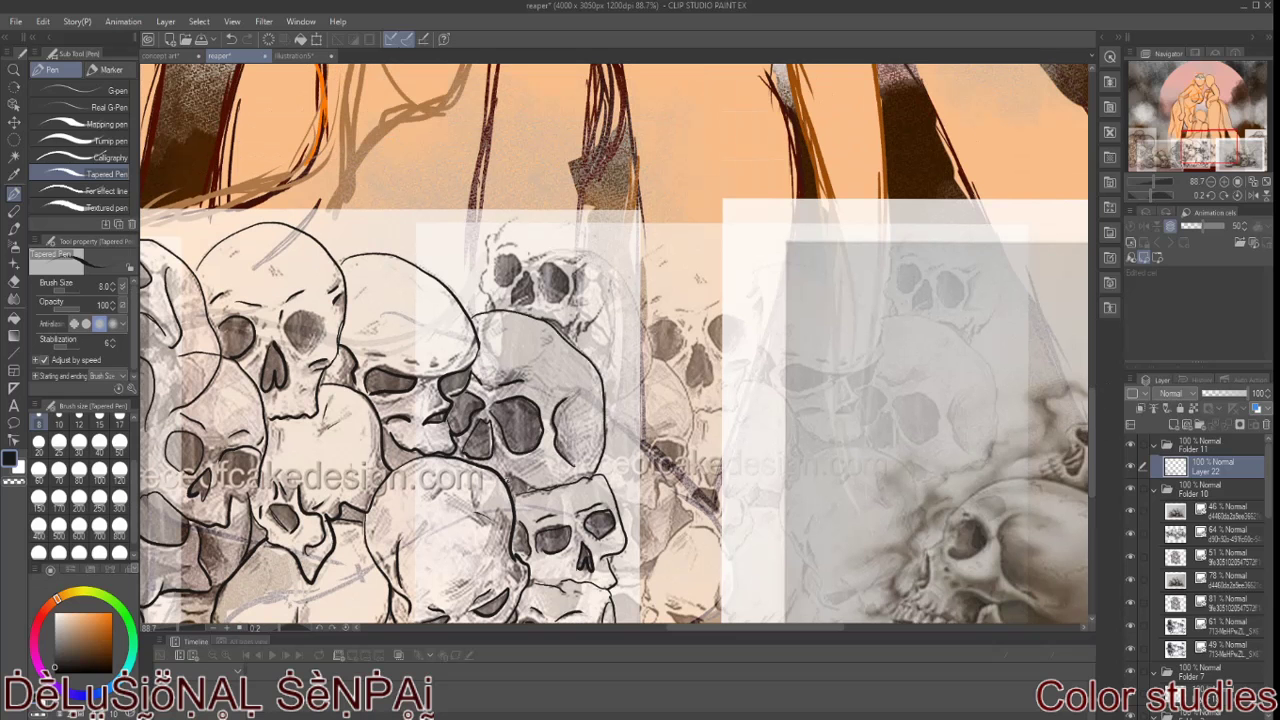
mouse_move(488, 256)
mouse_down()
mouse_move(620, 238)
mouse_move(580, 334)
mouse_up()
drag(545, 262, 565, 305)
drag(500, 256, 525, 304)
drag(700, 400, 530, 330)
mouse_move(485, 282)
mouse_down()
mouse_move(520, 365)
mouse_move(500, 398)
mouse_up()
mouse_move(516, 395)
mouse_down()
mouse_move(440, 432)
mouse_move(436, 600)
mouse_up()
mouse_move(522, 418)
mouse_down()
mouse_move(472, 566)
mouse_move(582, 581)
mouse_move(633, 471)
mouse_up()
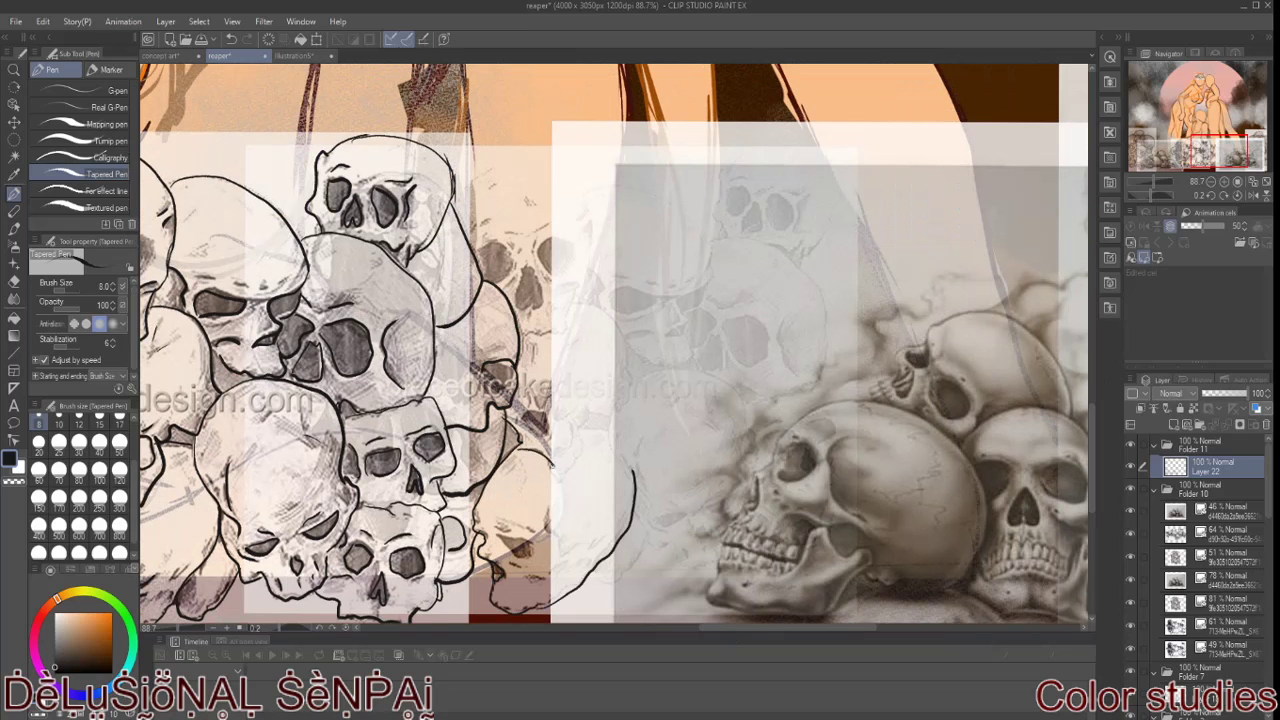
Step: Ink a new skull's contour, eyes, nose and cheek, then fade one skull reference to 55%
drag(535, 310, 482, 248)
mouse_move(455, 205)
mouse_down()
mouse_move(608, 212)
mouse_move(600, 305)
mouse_up()
drag(535, 240, 578, 280)
drag(478, 232, 492, 240)
drag(576, 302, 632, 380)
mouse_move(613, 190)
mouse_down()
mouse_move(458, 190)
mouse_move(530, 336)
mouse_up()
click(1210, 466)
Step: Ink another skull's top, jaw, lower contour, eye sockets and nose
drag(466, 290, 520, 312)
drag(458, 275, 520, 284)
drag(536, 332, 585, 385)
drag(490, 520, 572, 566)
mouse_move(510, 506)
mouse_down()
mouse_move(538, 518)
mouse_move(592, 488)
mouse_up()
drag(552, 528, 557, 535)
Step: Ink a new skull's contour, eye socket and nose, plus the small skull at top centre
drag(562, 246, 630, 406)
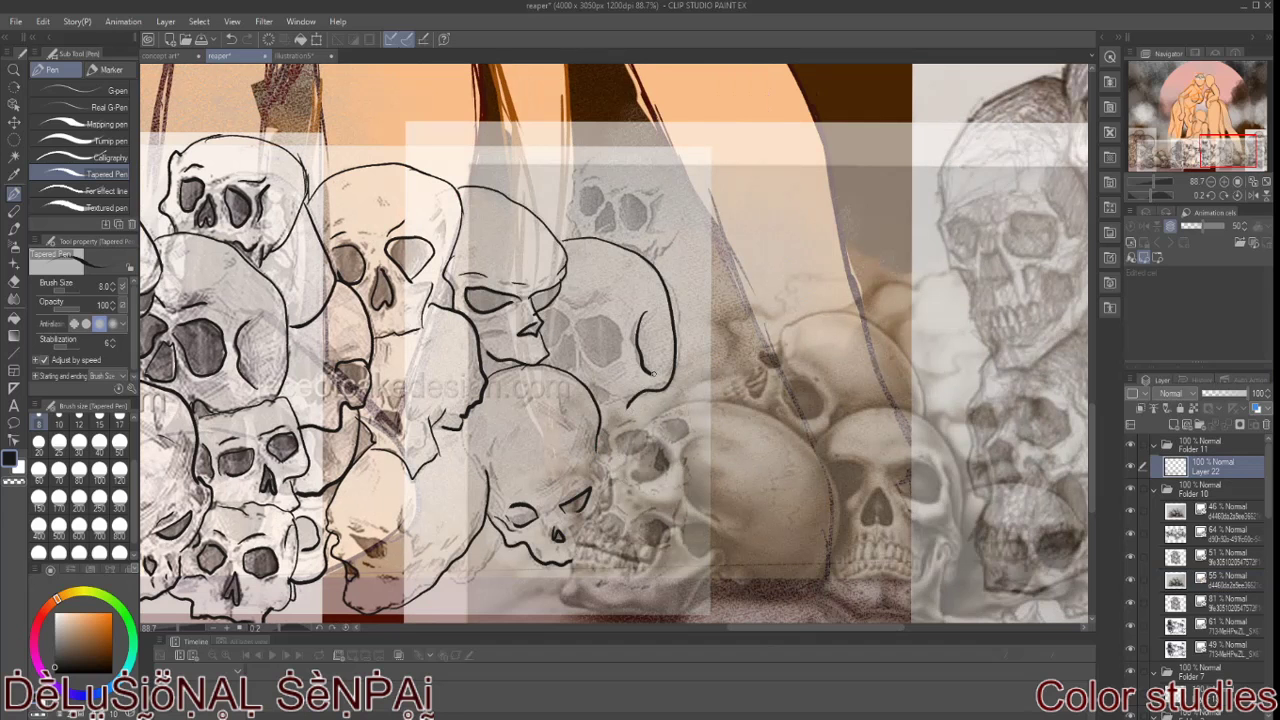
drag(580, 315, 620, 362)
drag(555, 335, 575, 370)
mouse_move(570, 238)
mouse_down()
mouse_move(630, 192)
mouse_move(620, 234)
mouse_up()
mouse_move(612, 202)
mouse_down()
mouse_move(598, 232)
mouse_move(580, 216)
mouse_up()
mouse_move(624, 246)
mouse_down()
mouse_move(676, 264)
mouse_move(586, 172)
mouse_up()
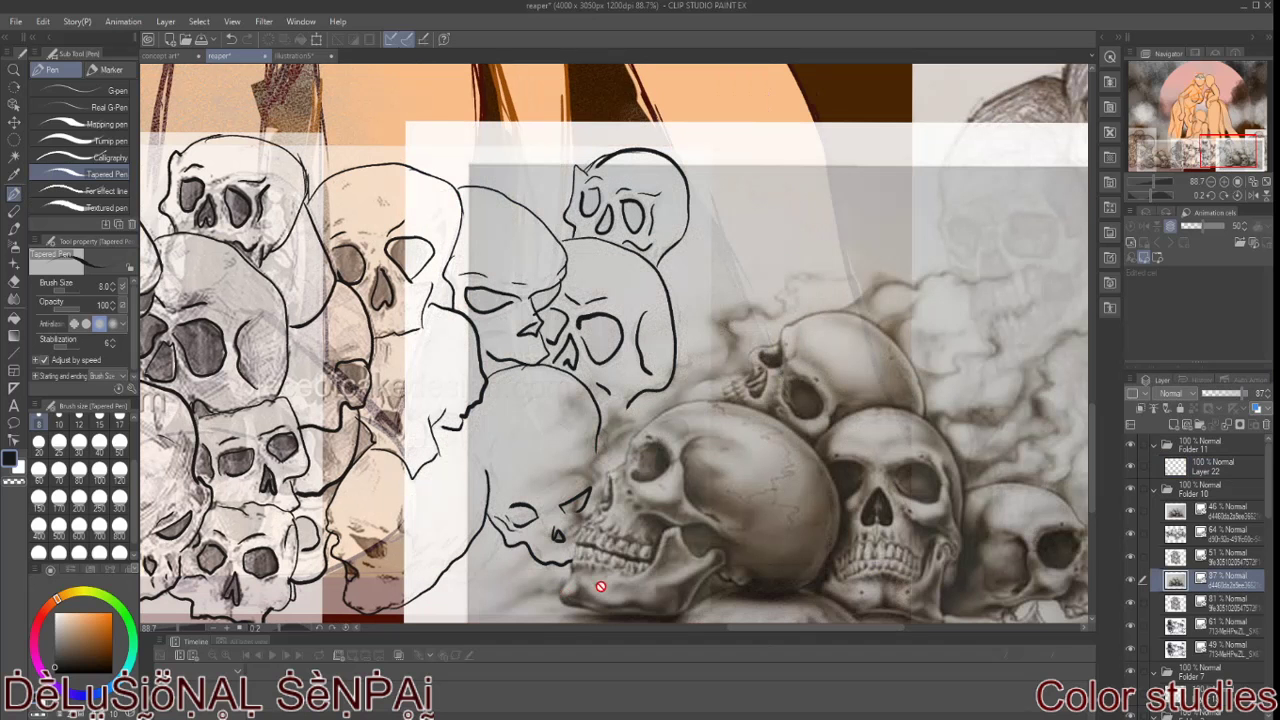
Step: Trace the big, back, front and right skulls' crowns, eye sockets, noses, teeth and jaws
drag(596, 590, 558, 518)
mouse_move(635, 478)
mouse_down()
mouse_move(745, 402)
mouse_move(838, 562)
mouse_up()
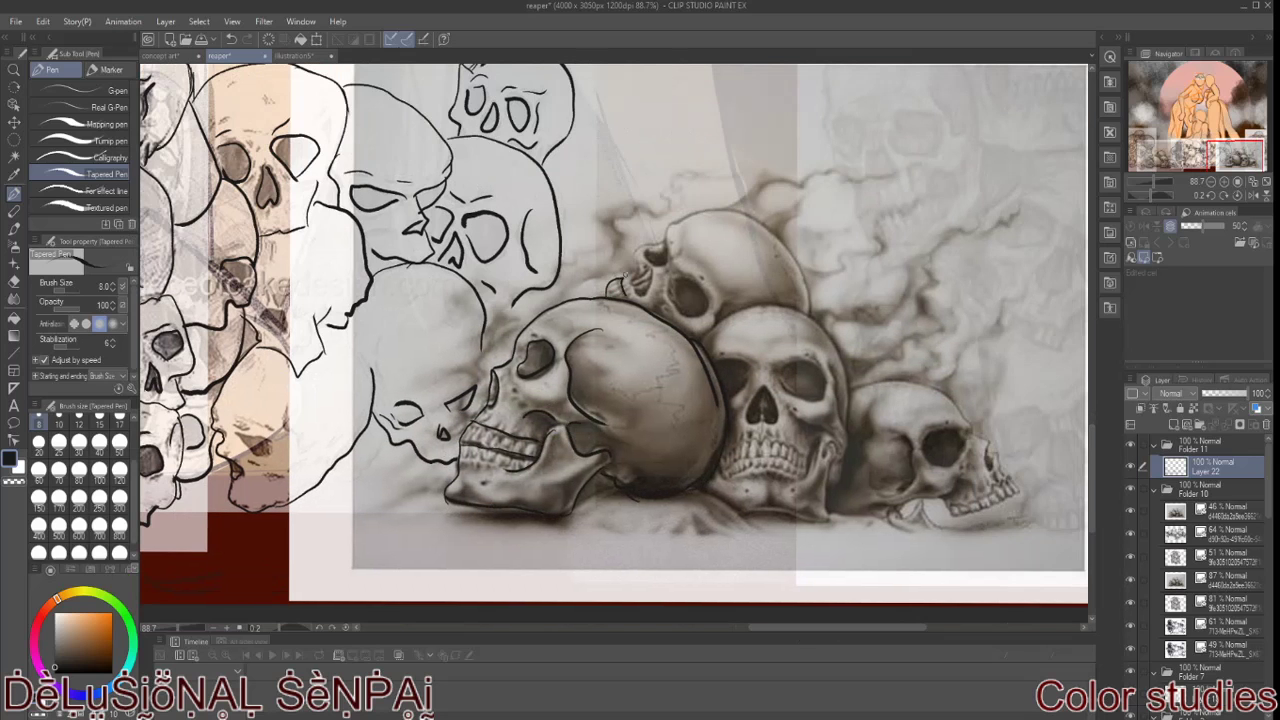
mouse_move(636, 272)
mouse_down()
mouse_move(664, 246)
mouse_move(708, 320)
mouse_up()
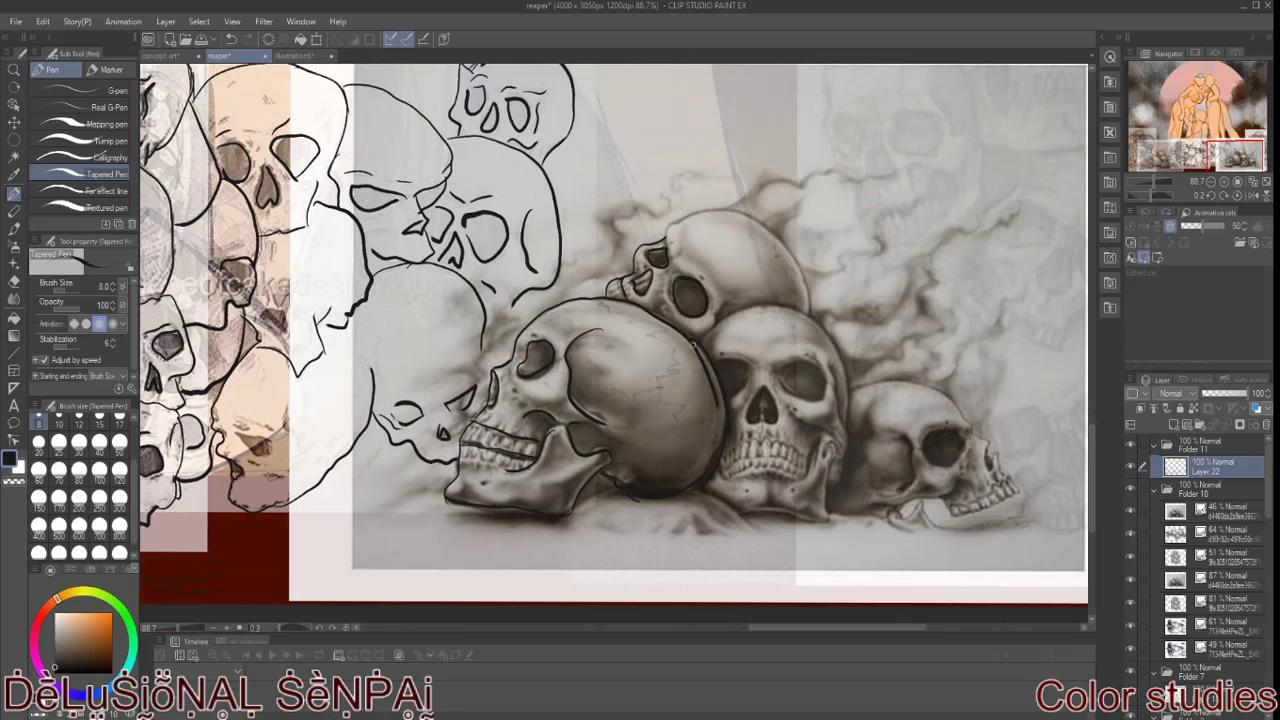
drag(672, 222, 806, 308)
mouse_move(722, 312)
mouse_down()
mouse_move(850, 402)
mouse_move(840, 488)
mouse_move(710, 500)
mouse_move(808, 476)
mouse_up()
drag(756, 440, 830, 414)
drag(750, 390, 770, 430)
drag(780, 392, 824, 364)
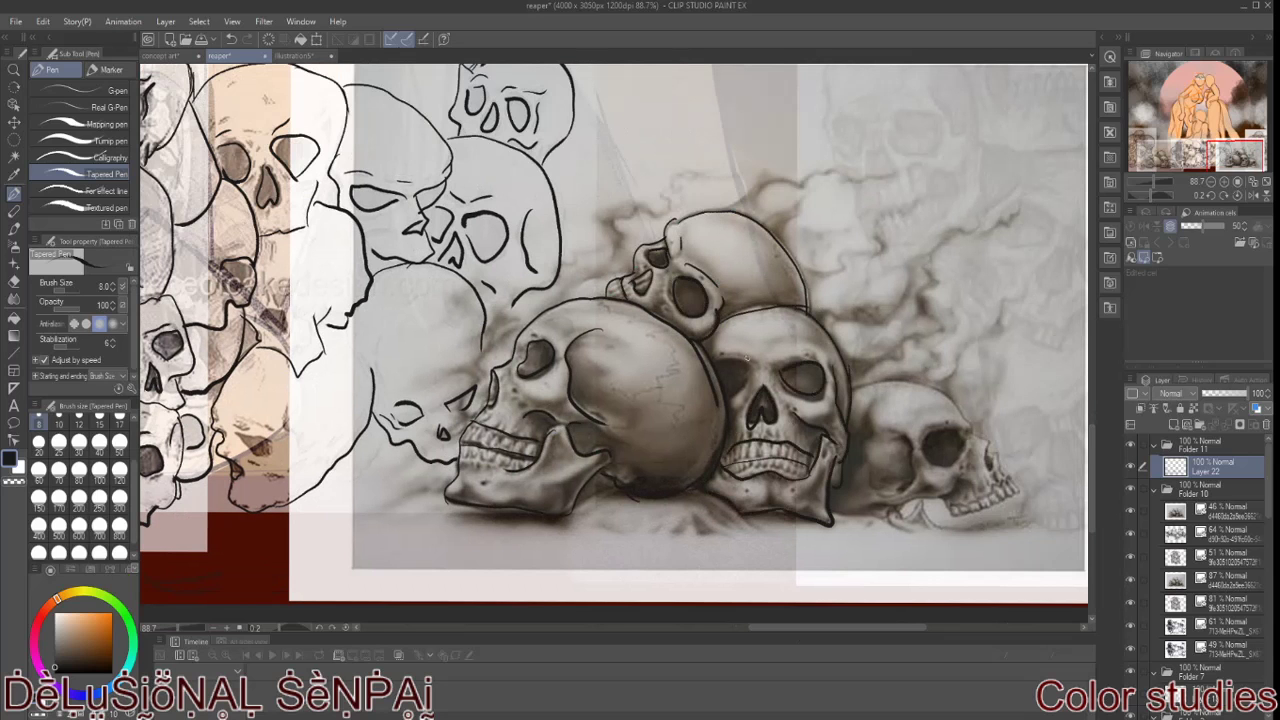
mouse_move(852, 438)
mouse_down()
mouse_move(978, 430)
mouse_move(968, 516)
mouse_move(854, 512)
mouse_up()
drag(916, 442, 908, 480)
drag(952, 428, 924, 468)
drag(890, 478, 972, 489)
Step: Fade the 87% photo reference layer to 43% opacity and return to Layer 22
click(1233, 626)
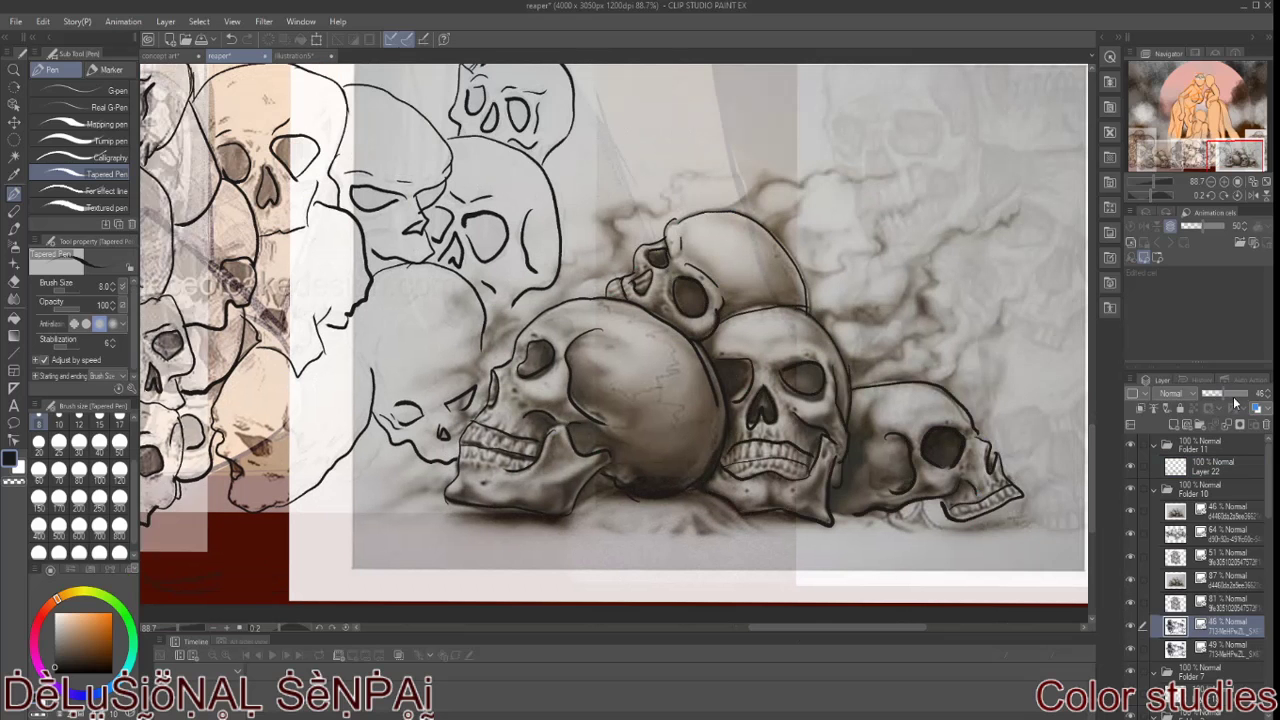
click(1230, 507)
click(1230, 534)
click(1230, 580)
drag(1243, 393, 1222, 393)
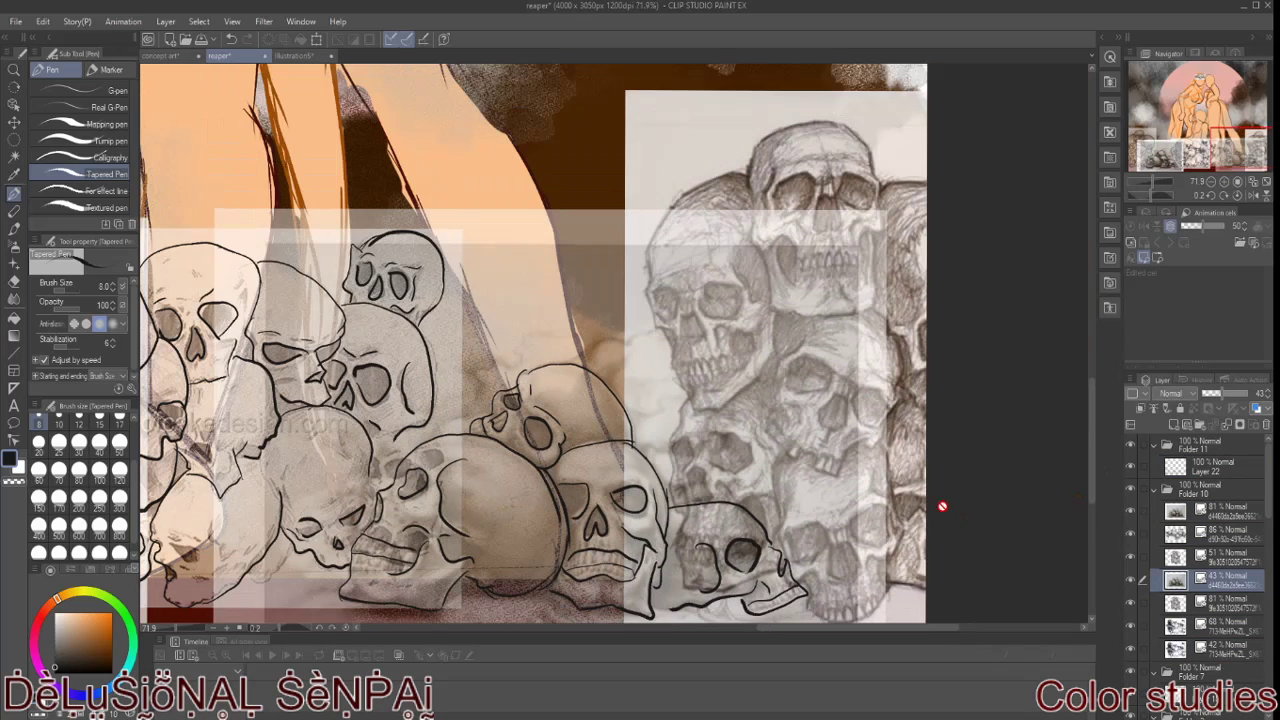
scroll(941, 506, down, 1)
click(1230, 466)
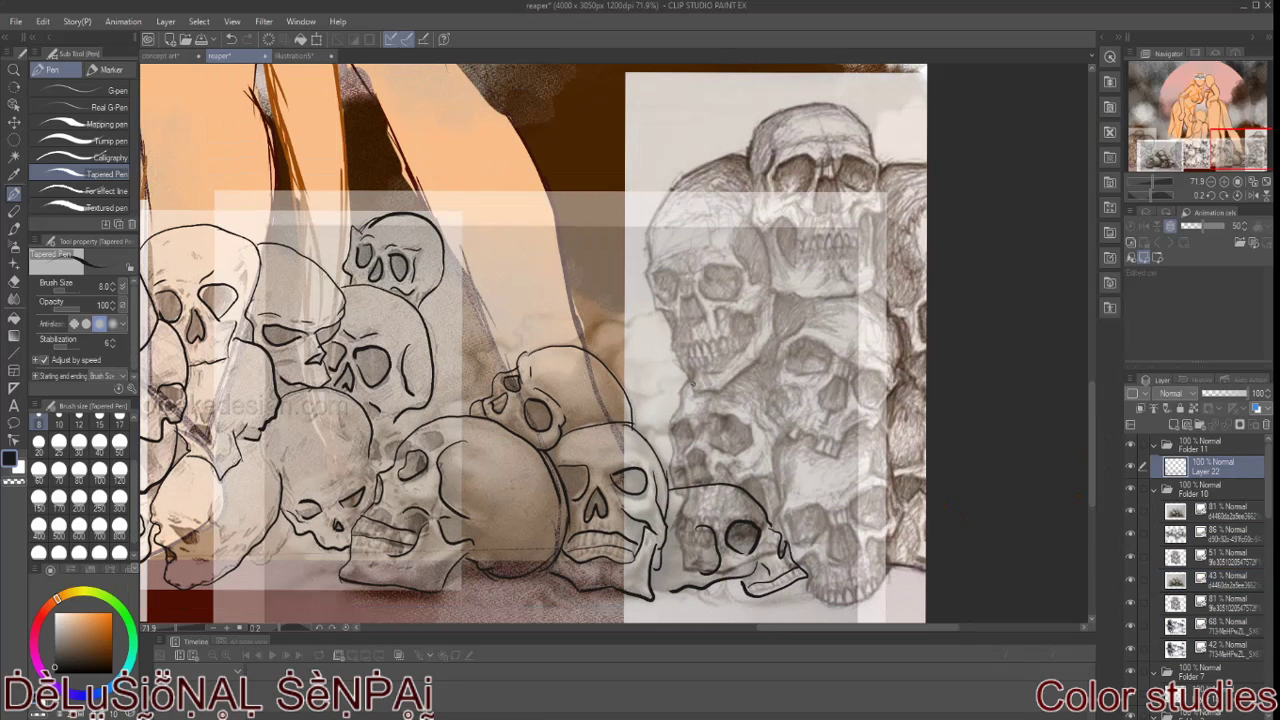
Step: Ink the right skull's eye socket, nose and side, and another skull's contour, eyes and nose
drag(712, 440, 748, 446)
drag(720, 464, 774, 514)
drag(776, 440, 778, 528)
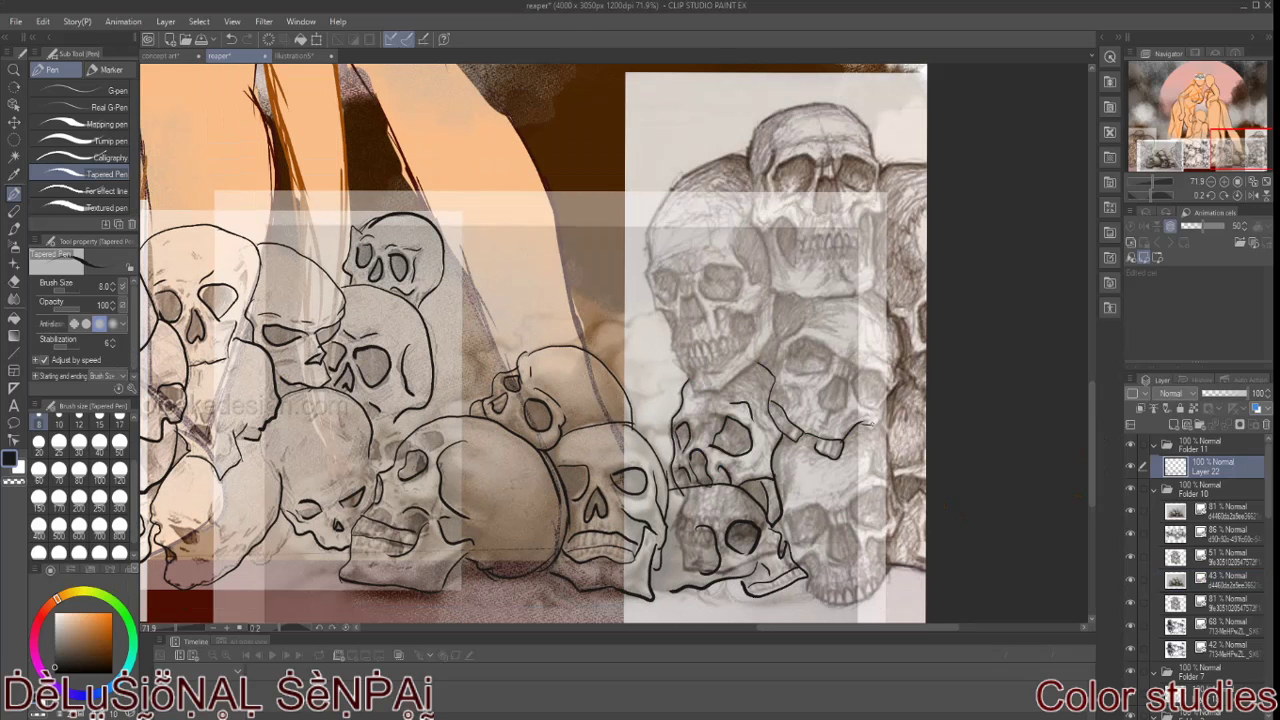
drag(868, 296, 806, 298)
mouse_move(806, 298)
mouse_down()
mouse_move(776, 376)
mouse_move(830, 368)
mouse_up()
mouse_move(856, 372)
mouse_down()
mouse_move(886, 402)
mouse_move(840, 410)
mouse_up()
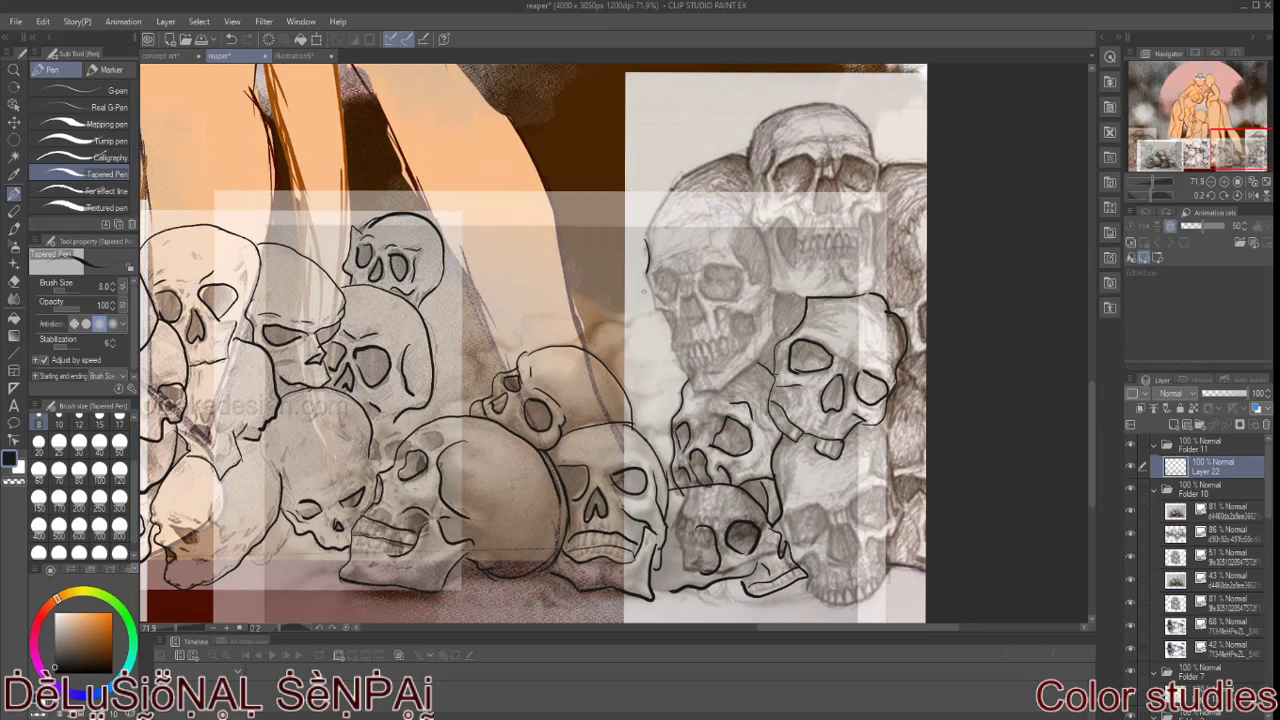
Step: Trace the upper-left skull of the right stack with its eye sockets, nose, jaw and cheeks
drag(750, 228, 798, 298)
mouse_move(752, 176)
mouse_down()
mouse_move(748, 226)
mouse_move(646, 234)
mouse_up()
mouse_move(656, 270)
mouse_down()
mouse_move(678, 304)
mouse_move(740, 296)
mouse_up()
mouse_move(682, 302)
mouse_down()
mouse_move(688, 328)
mouse_move(742, 340)
mouse_up()
drag(678, 318, 756, 376)
drag(690, 352, 764, 394)
drag(776, 298, 762, 354)
Step: Ink the lower-right skull's contour, eye sockets, nose and jaw
mouse_move(886, 426)
mouse_down()
mouse_move(878, 542)
mouse_move(858, 562)
mouse_up()
drag(792, 504, 826, 546)
mouse_move(854, 488)
mouse_down()
mouse_move(888, 530)
mouse_move(838, 606)
mouse_up()
drag(838, 606, 798, 556)
scroll(534, 343, down, 1)
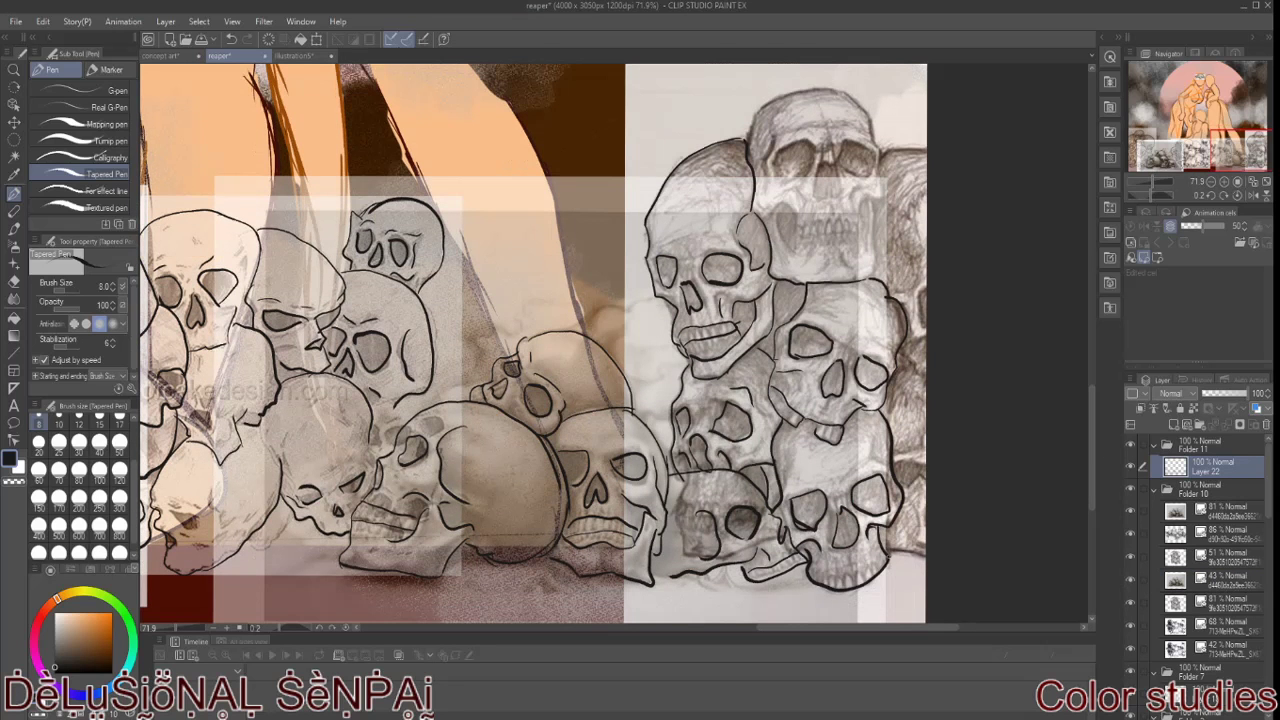
Step: Trace the top skull's crown, eye sockets, nose, cheekbones, teeth, jaw and right side
drag(926, 150, 750, 150)
drag(840, 150, 862, 178)
drag(800, 145, 780, 178)
mouse_move(766, 138)
mouse_down()
mouse_move(772, 182)
mouse_move(866, 236)
mouse_up()
mouse_move(794, 246)
mouse_down()
mouse_move(868, 242)
mouse_move(878, 266)
mouse_up()
drag(852, 174, 878, 212)
drag(824, 158, 830, 204)
drag(800, 220, 848, 222)
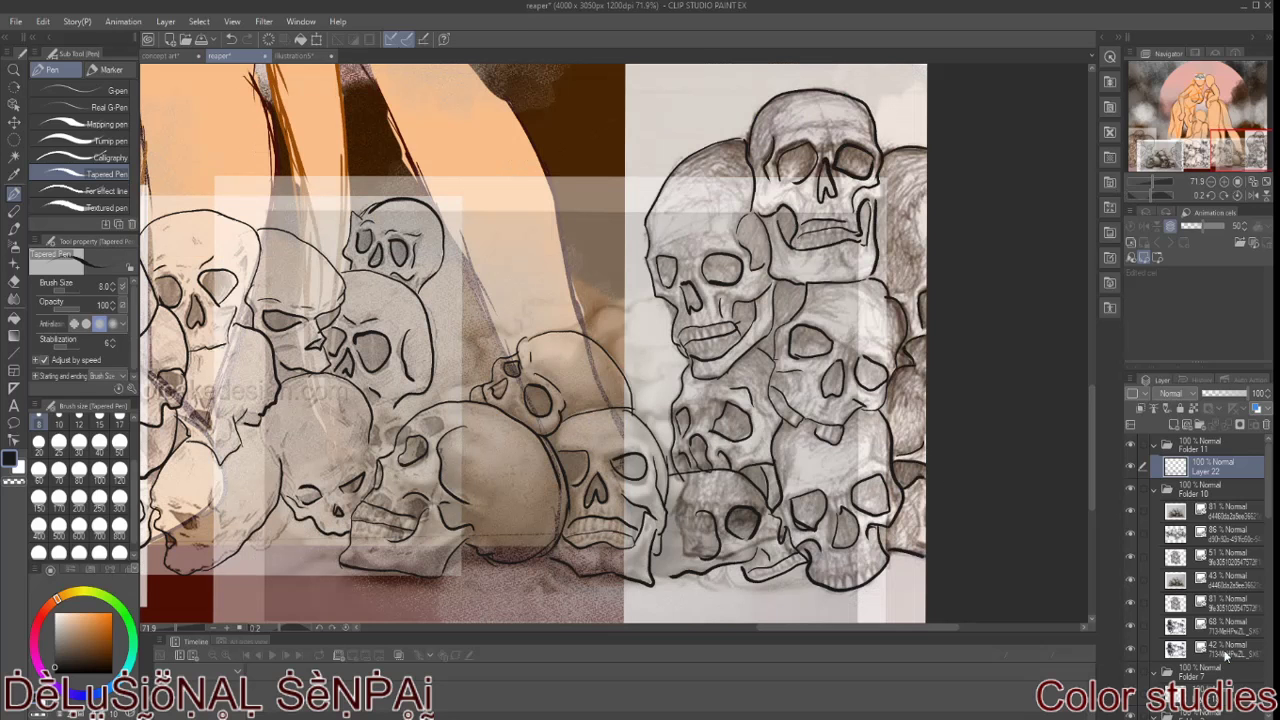
Step: Create Layer 23, thin the pen to size 3, and ink the rightmost small skull
click(1215, 510)
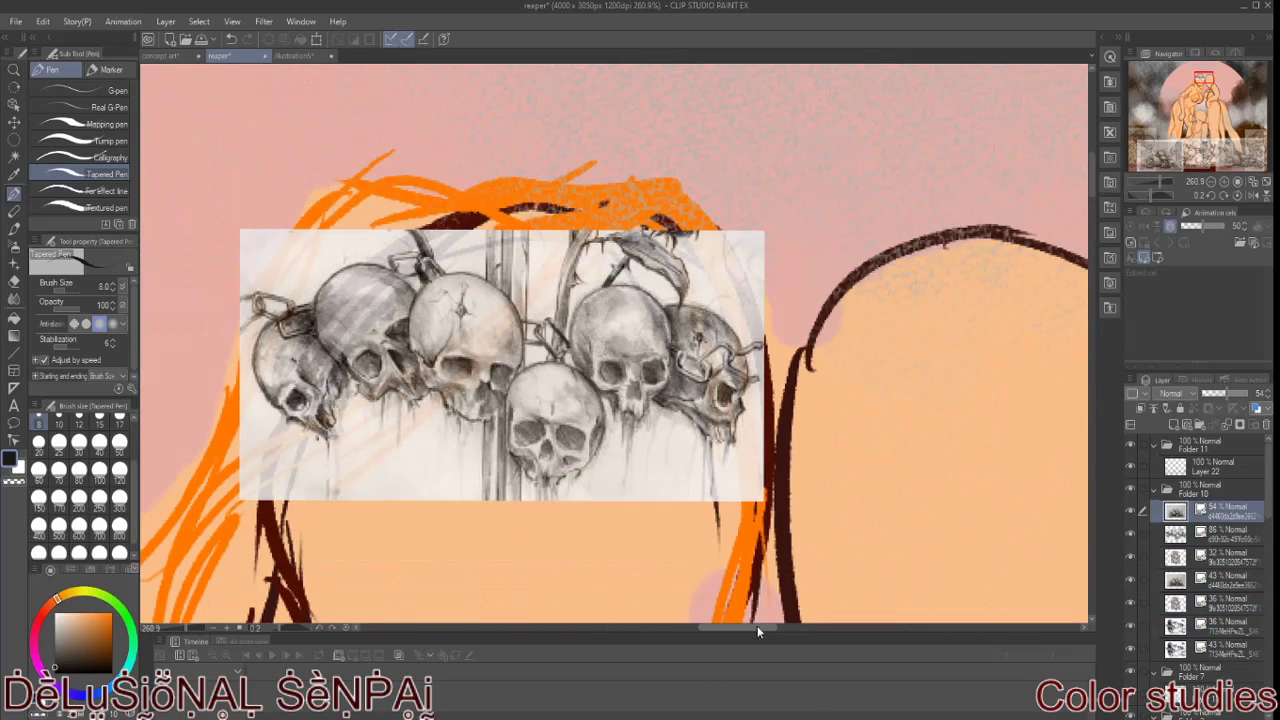
click(1174, 424)
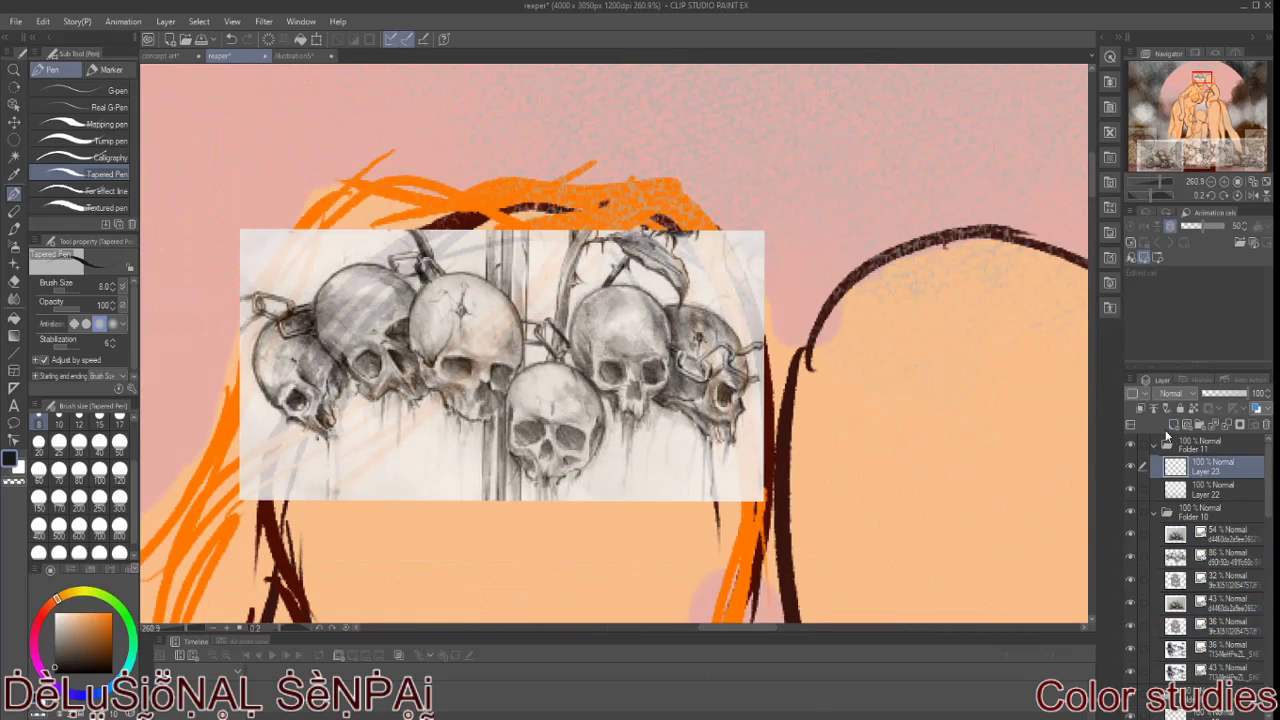
key(bracketleft)
key(bracketleft)
key(bracketleft)
mouse_move(670, 296)
mouse_down()
mouse_move(744, 342)
mouse_move(750, 448)
mouse_up()
drag(740, 402, 682, 452)
drag(652, 392, 704, 408)
Step: Ink the second skull from the right and the bottom-middle skull with eyes and noses
mouse_move(664, 312)
mouse_down()
mouse_move(670, 338)
mouse_move(602, 424)
mouse_move(578, 372)
mouse_move(624, 388)
mouse_up()
drag(646, 362, 660, 382)
drag(630, 380, 640, 402)
mouse_move(578, 364)
mouse_down()
mouse_move(508, 444)
mouse_move(574, 484)
mouse_up()
drag(604, 388, 578, 472)
drag(516, 432, 586, 450)
drag(548, 442, 550, 460)
Step: Ink the third skull from the left and the second skull from the left
drag(416, 356, 496, 420)
drag(524, 284, 498, 412)
drag(408, 326, 496, 276)
drag(420, 344, 506, 376)
drag(478, 380, 514, 392)
mouse_move(410, 272)
mouse_down()
mouse_move(342, 266)
mouse_move(318, 366)
mouse_up()
drag(346, 370, 400, 400)
Step: Outline the leftmost skull, finish the second skull's eyes, hide the 86% reference and fit the view
drag(388, 322, 408, 342)
mouse_move(354, 352)
mouse_down()
mouse_move(382, 380)
mouse_move(360, 356)
mouse_up()
mouse_move(304, 306)
mouse_down()
mouse_move(288, 420)
mouse_move(340, 440)
mouse_up()
drag(294, 372, 322, 418)
click(1130, 552)
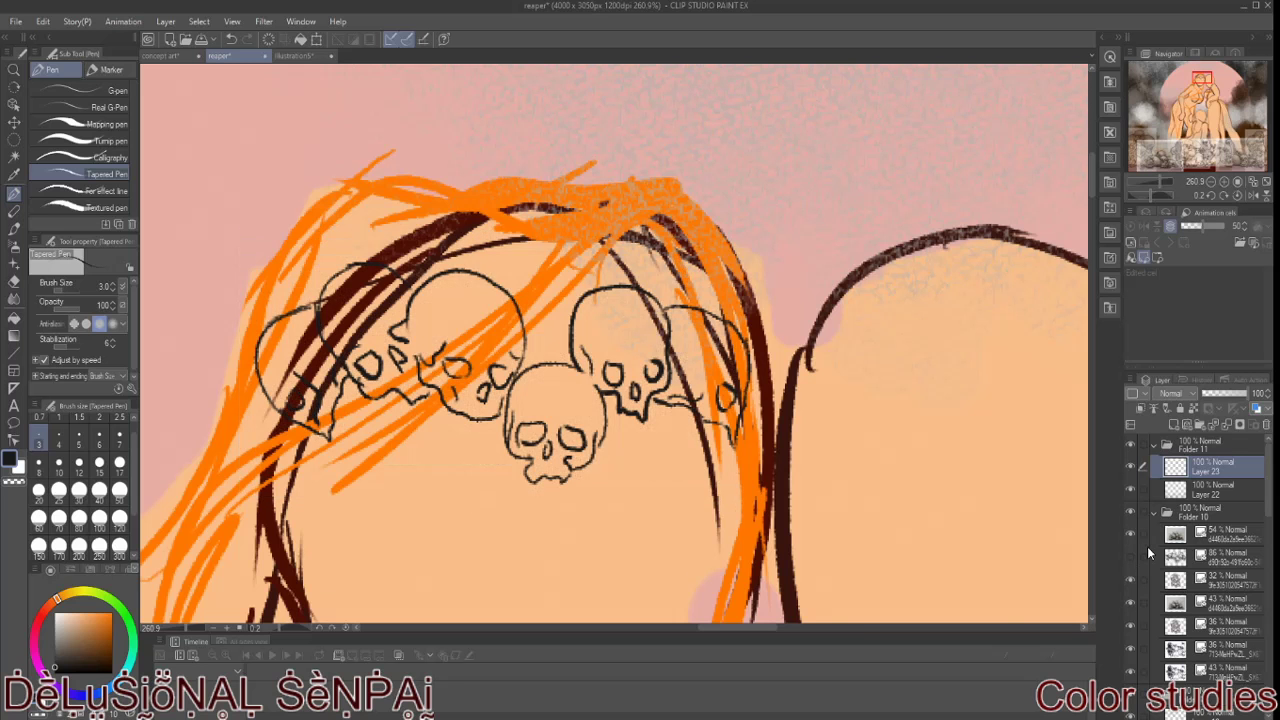
key(ctrl+0)
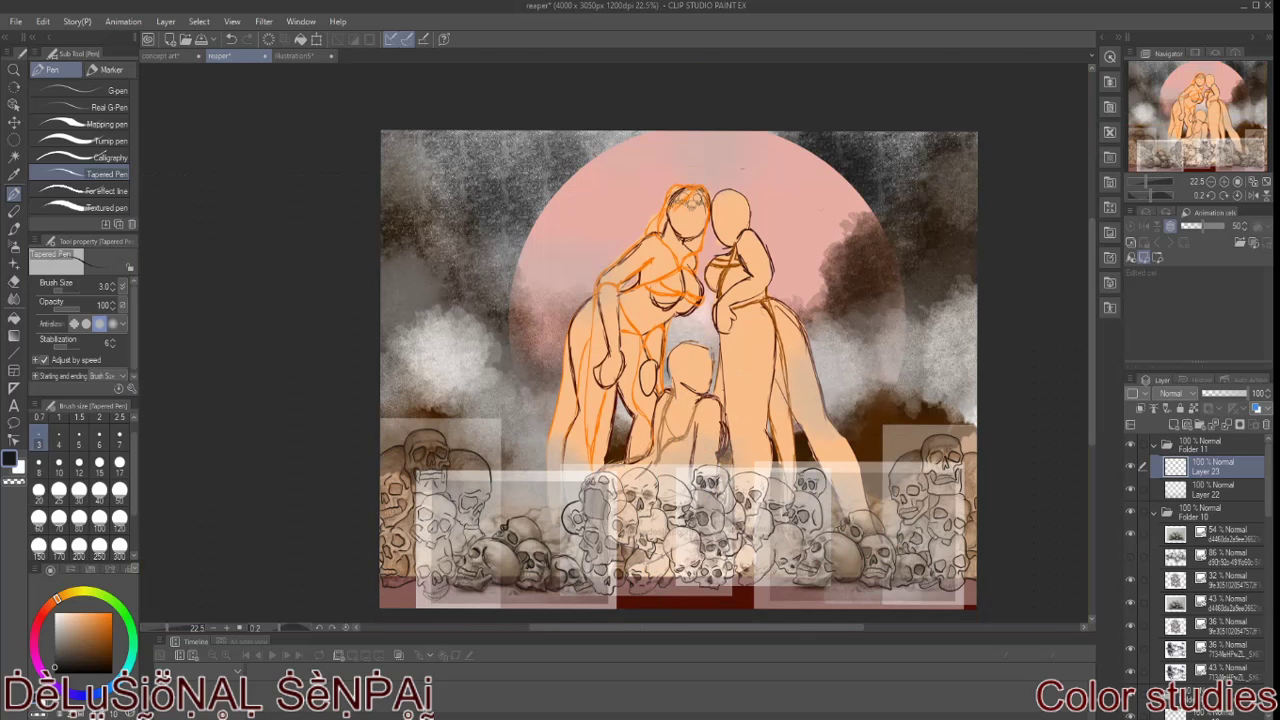
Step: Nudge the 54% skull reference layer slightly up and right
key(k)
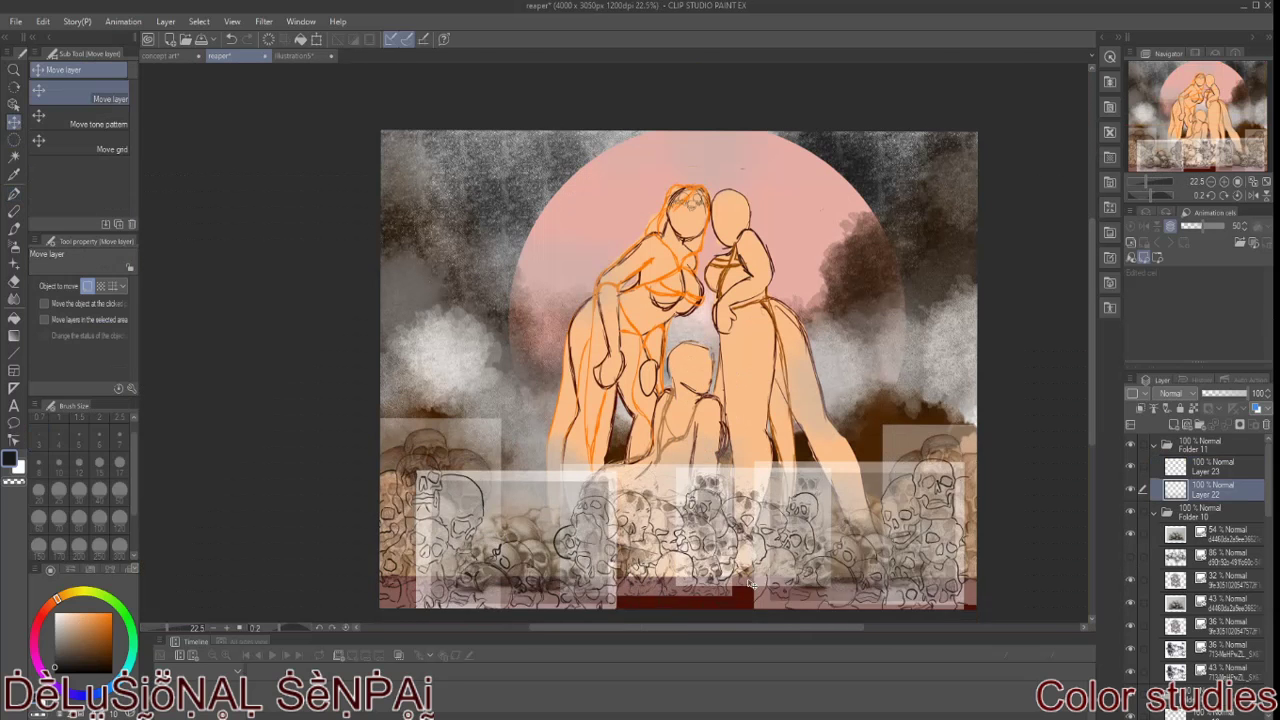
click(1210, 532)
drag(520, 520, 524, 510)
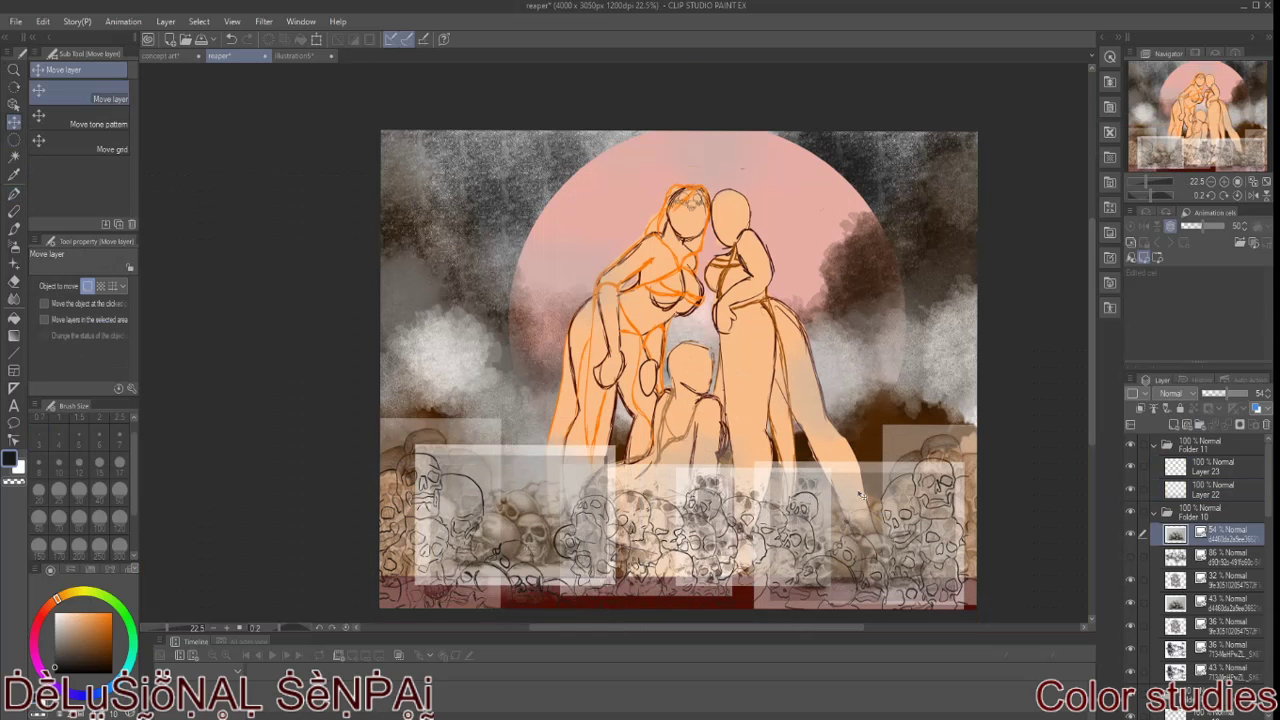
Step: Hide the centre-bottom skull reference photo, then return to Layer 22 with the pen
click(1212, 604)
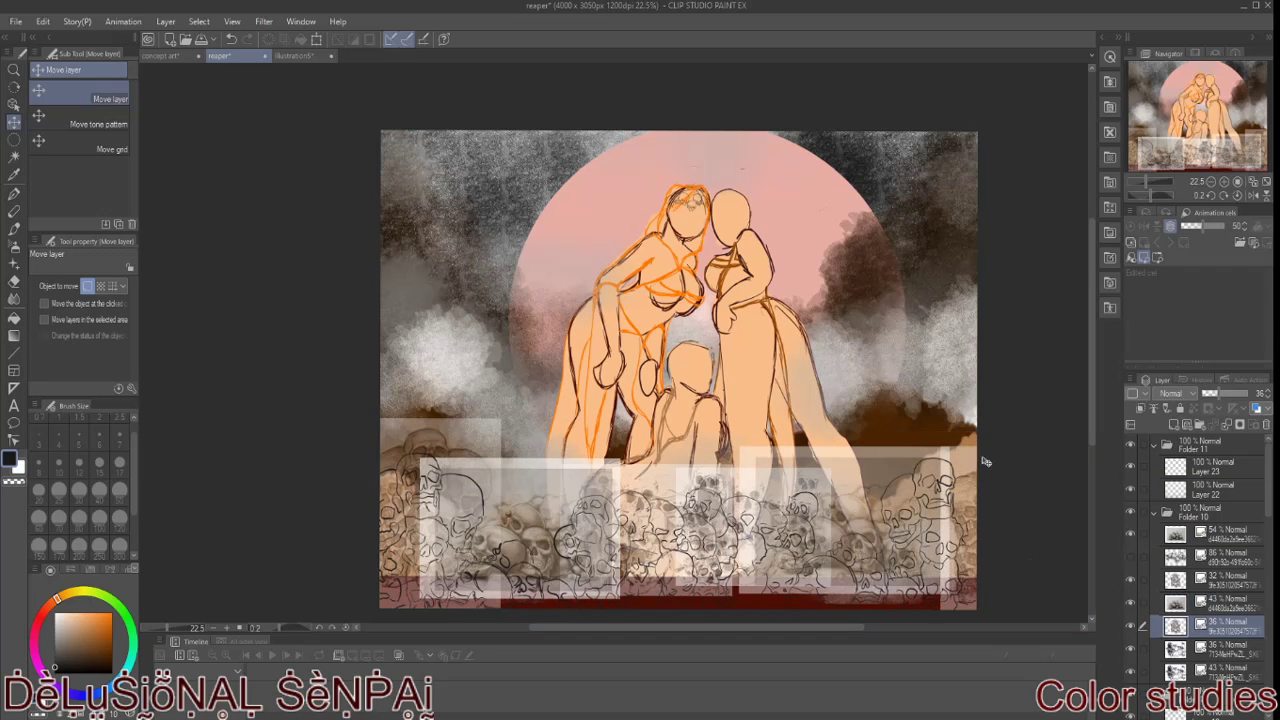
click(1197, 624)
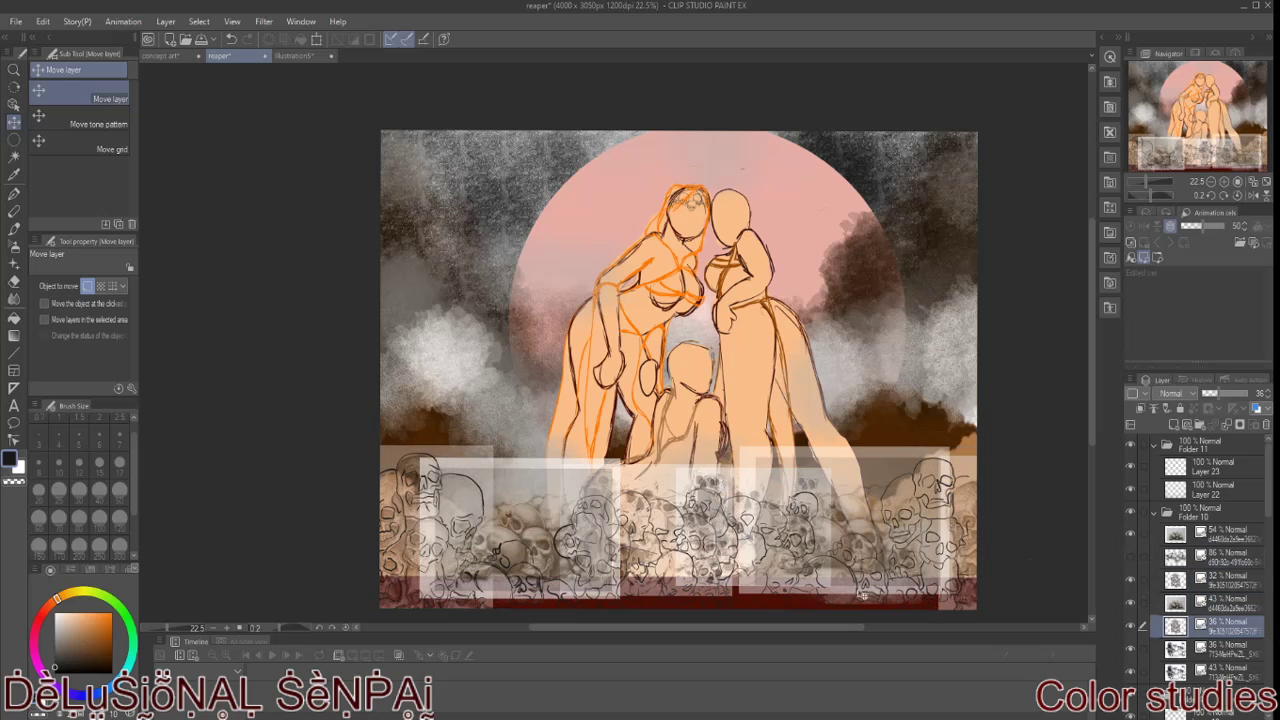
click(1190, 646)
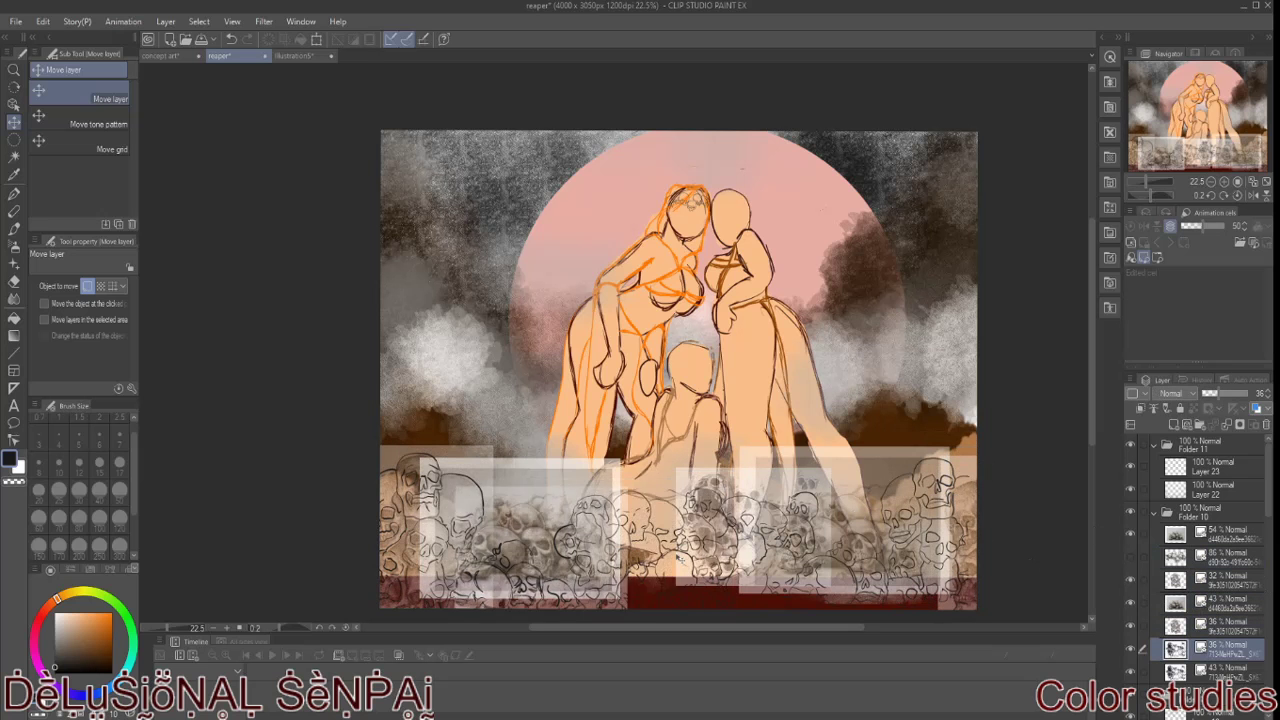
scroll(808, 400, down, 2)
click(1190, 668)
click(1130, 646)
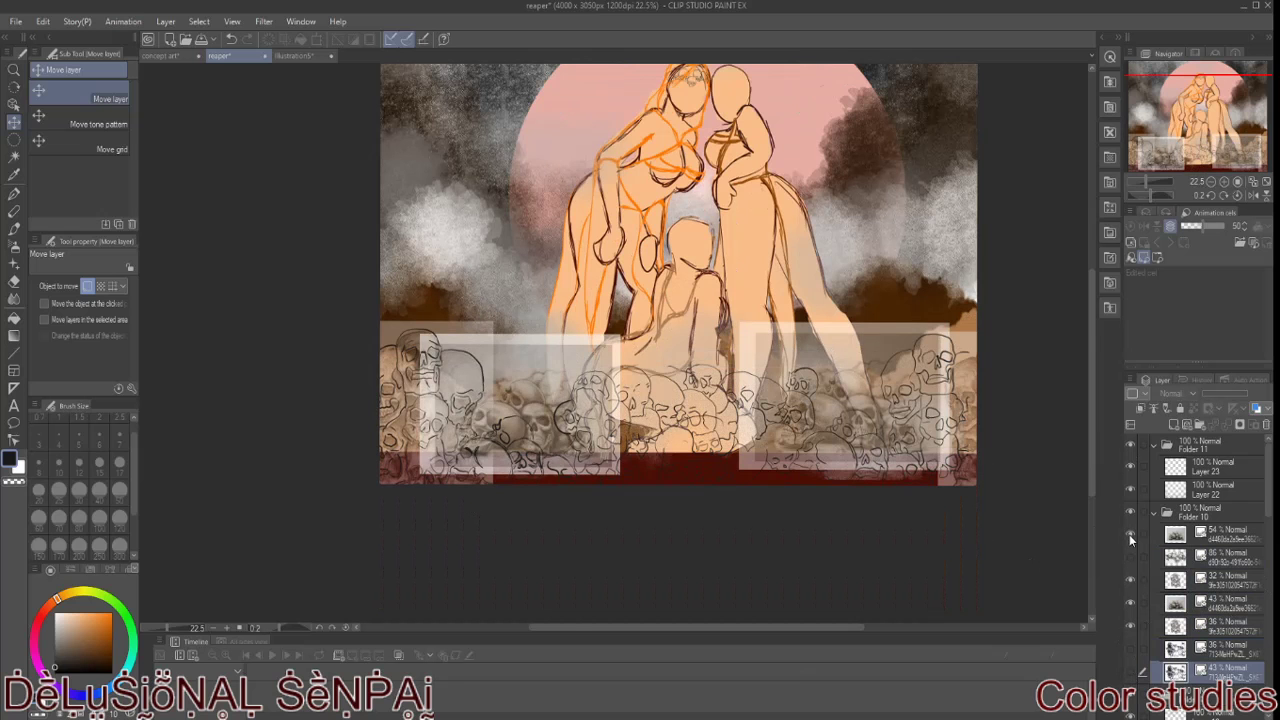
scroll(507, 399, up, 3)
click(1210, 489)
key(p)
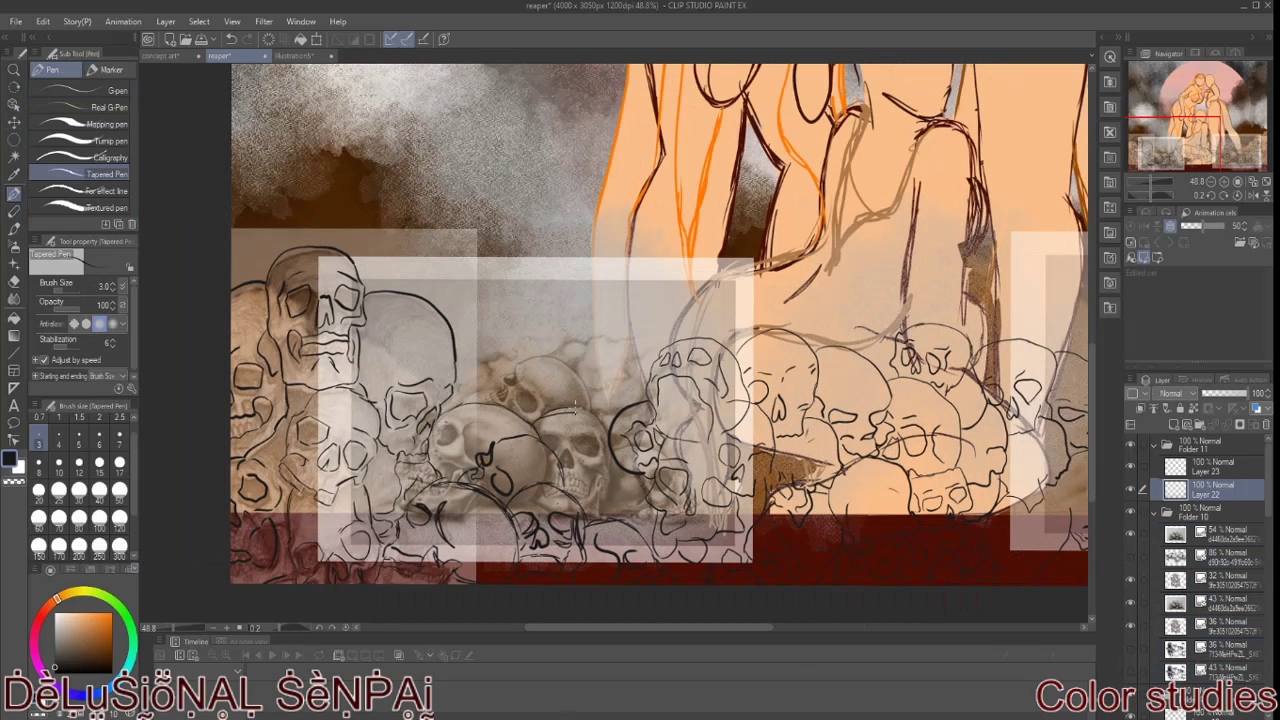
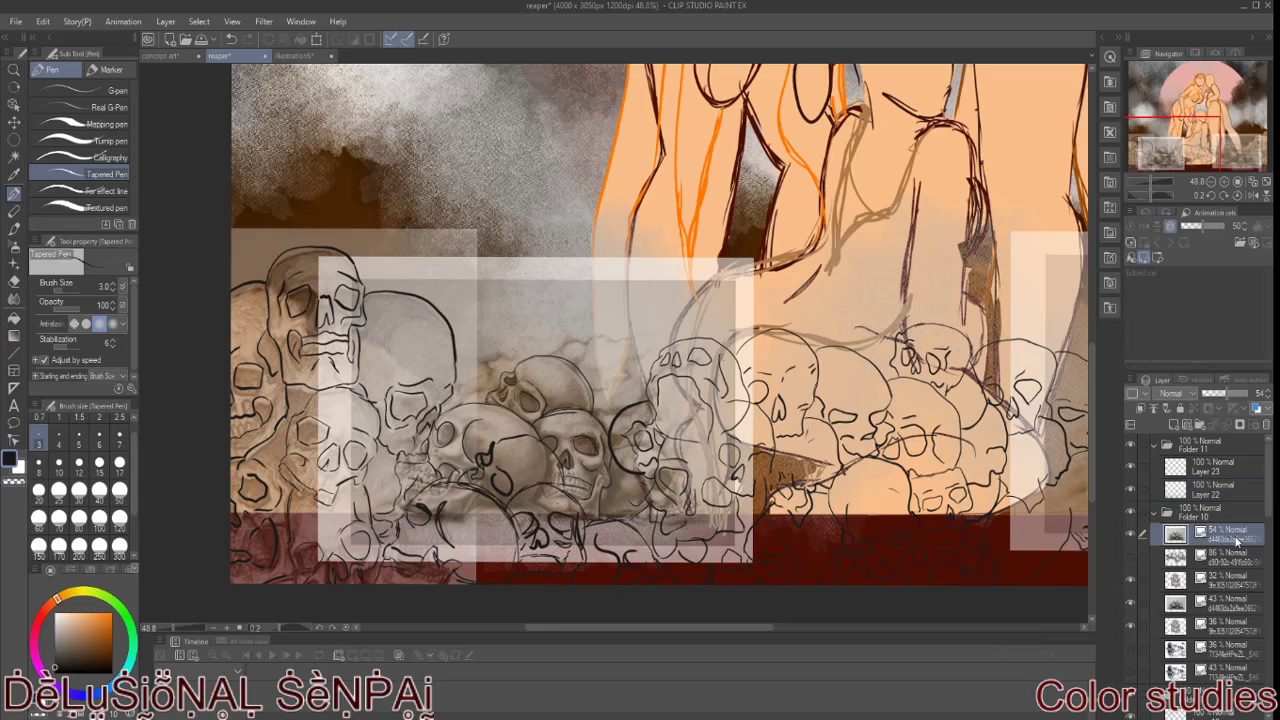
Step: Make Layer 6 the paint layer and pick orange with the Bit husky brush
drag(765, 628, 917, 626)
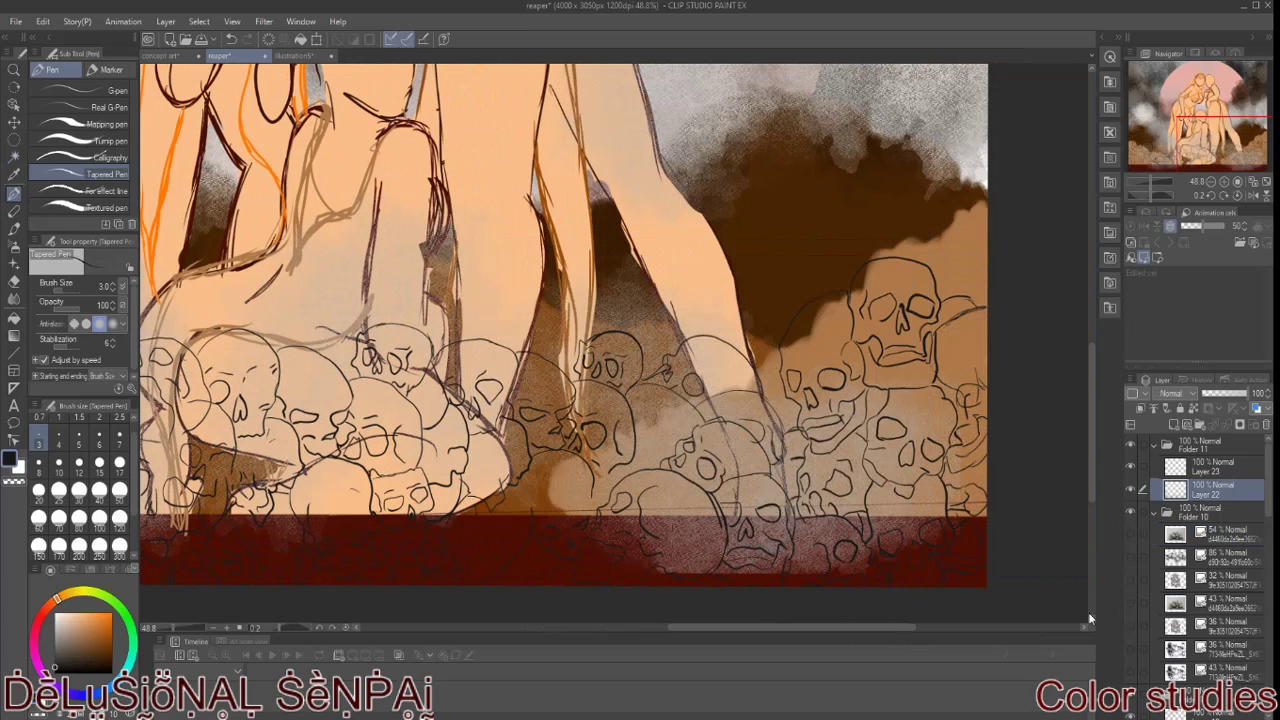
scroll(690, 577, down, 2)
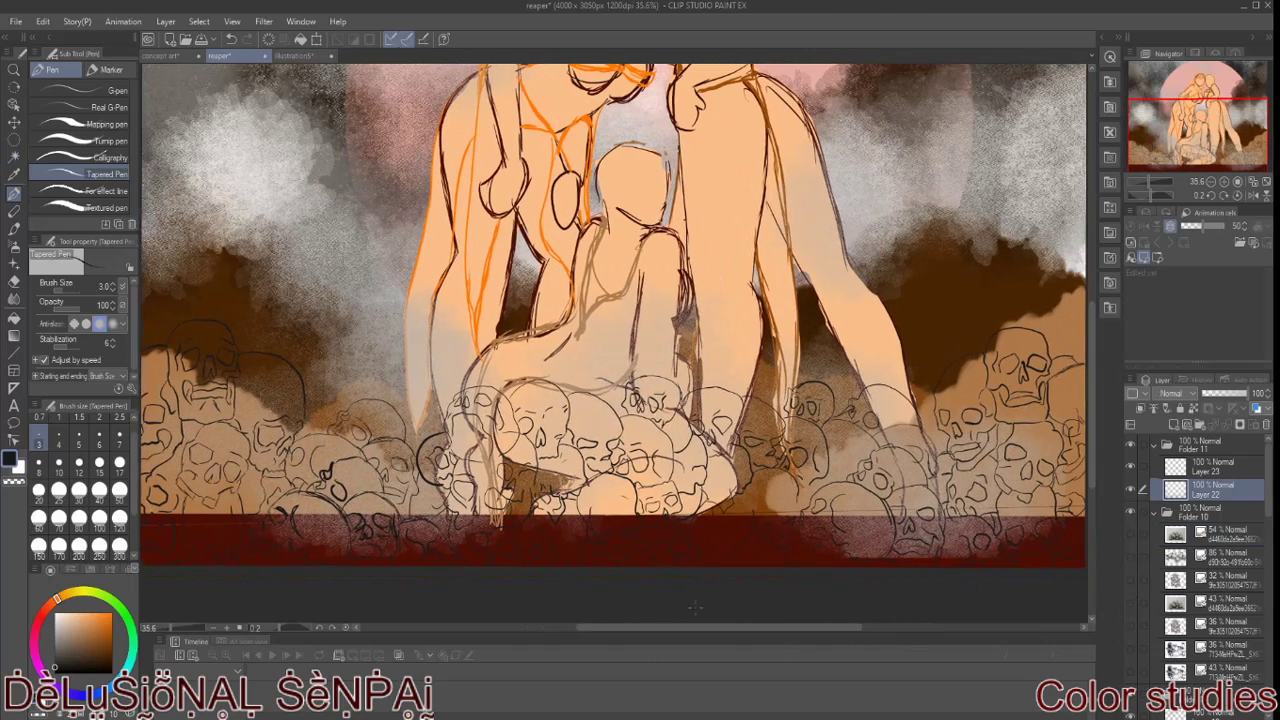
scroll(1210, 540, down, 5)
click(1220, 512)
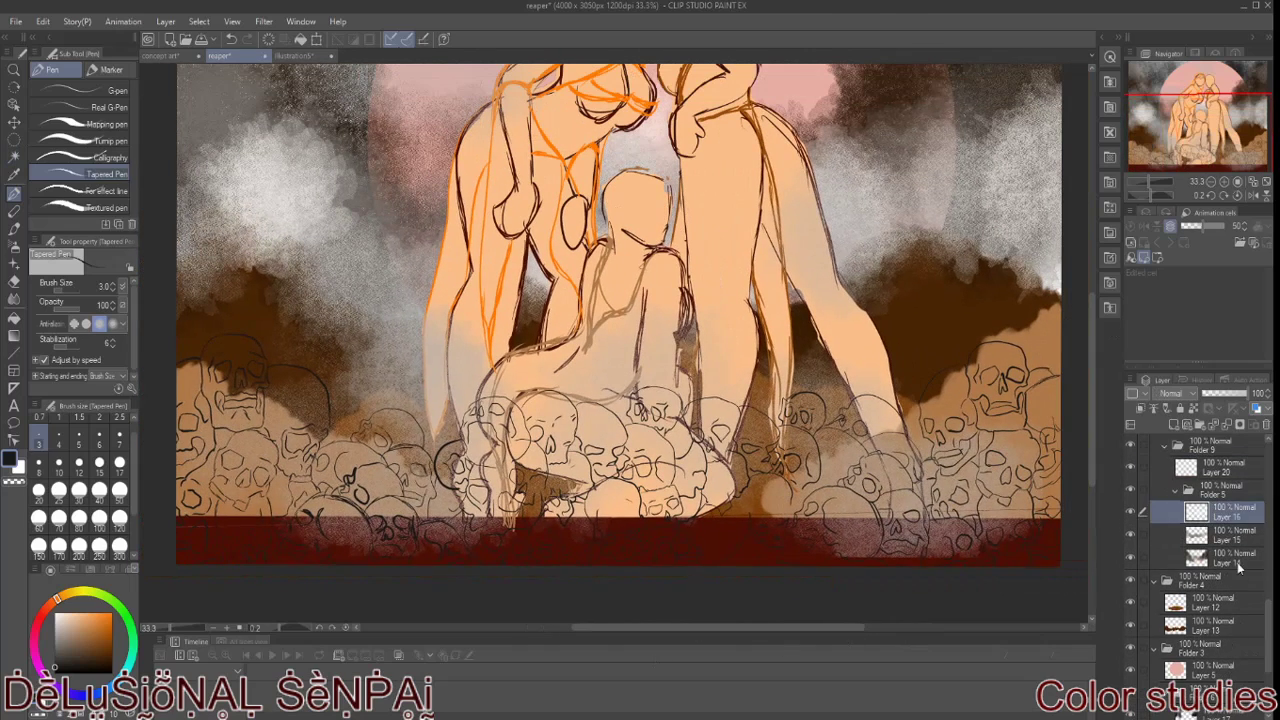
scroll(1239, 566, up, 4)
key(b)
scroll(1270, 570, up, 3)
click(1130, 516)
click(1130, 516)
click(1210, 516)
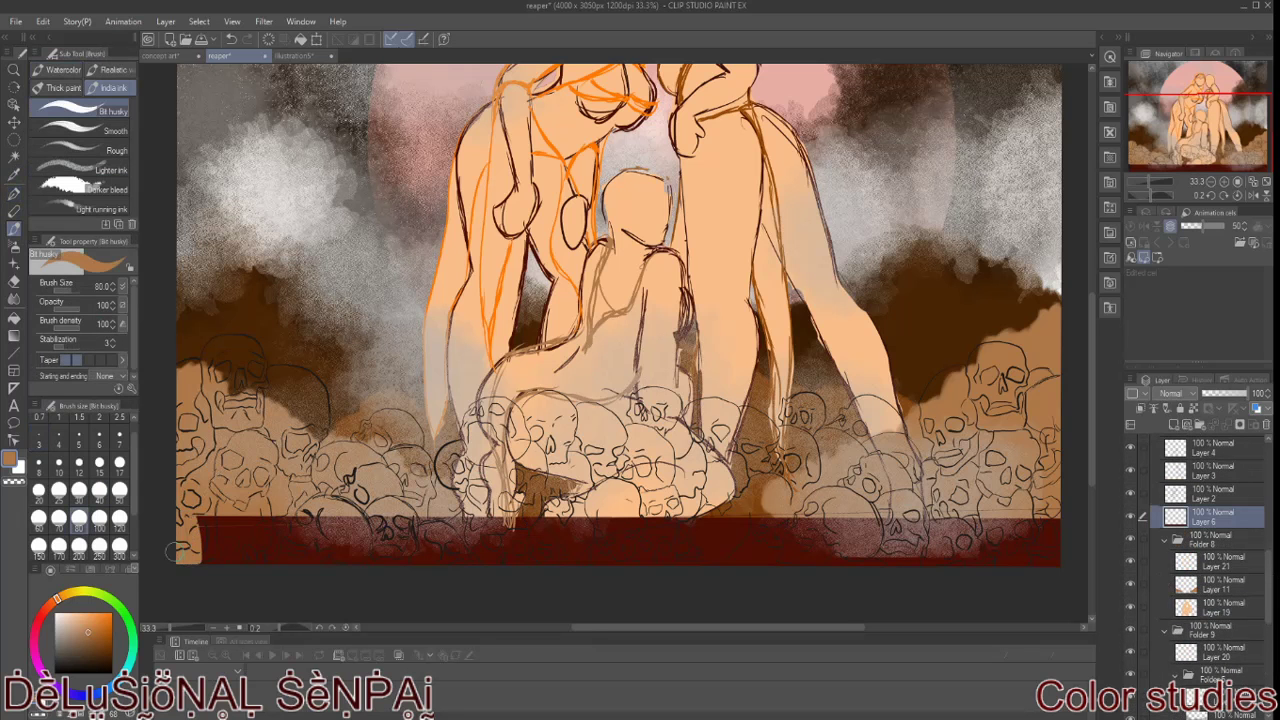
Step: Paint orange across the bottom skulls and dark red strip, nudging the skull layer slightly
drag(178, 550, 460, 535)
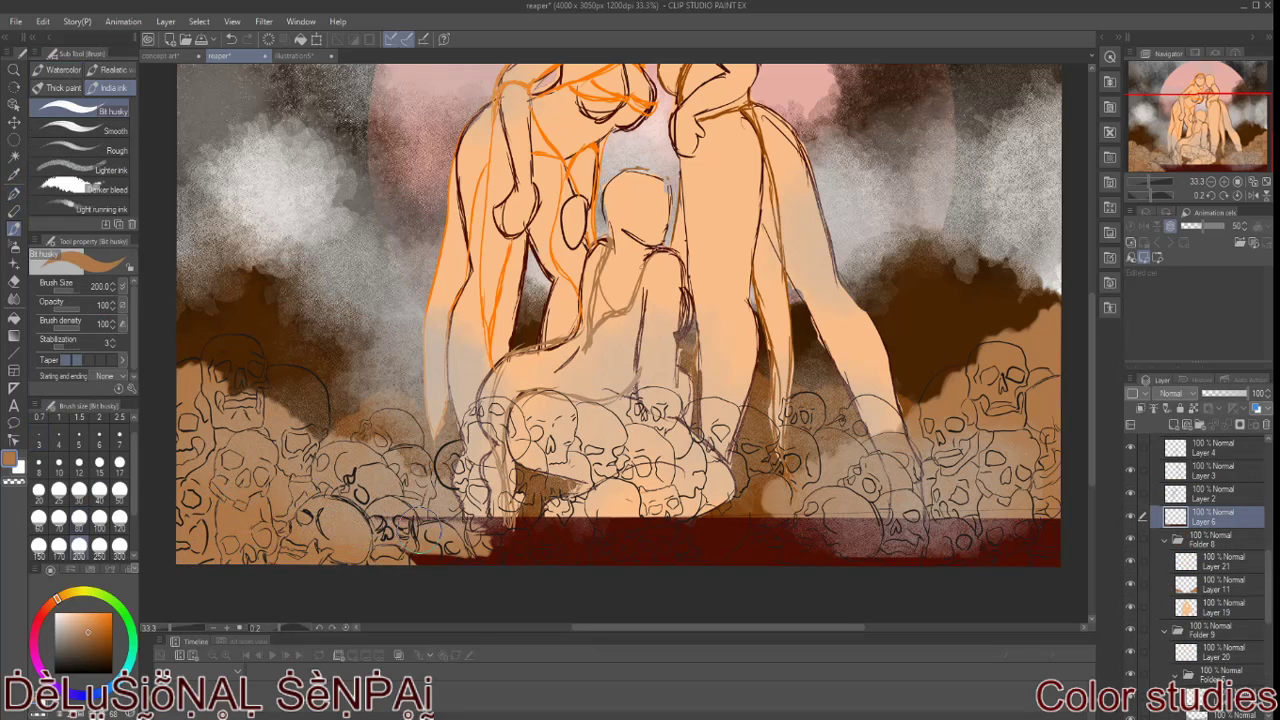
mouse_move(430, 525)
mouse_down()
mouse_move(587, 563)
mouse_move(743, 577)
mouse_up()
scroll(1273, 545, up, 2)
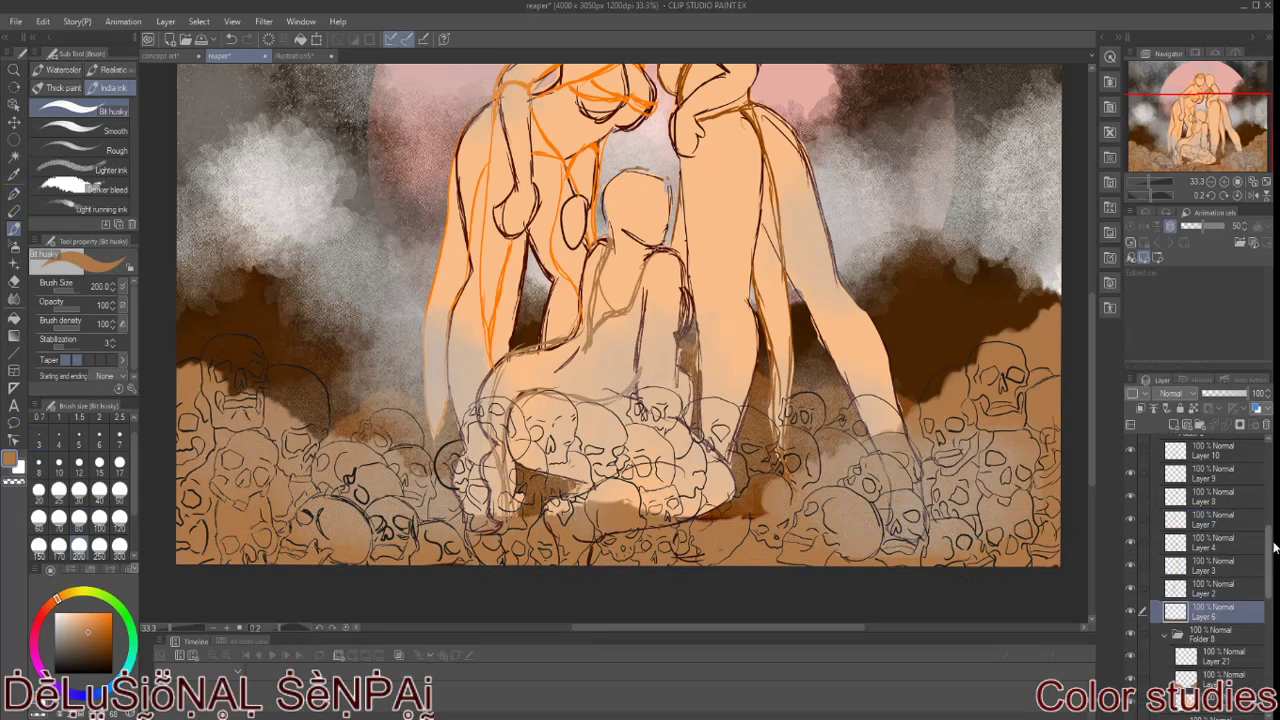
key(k)
drag(300, 395, 305, 420)
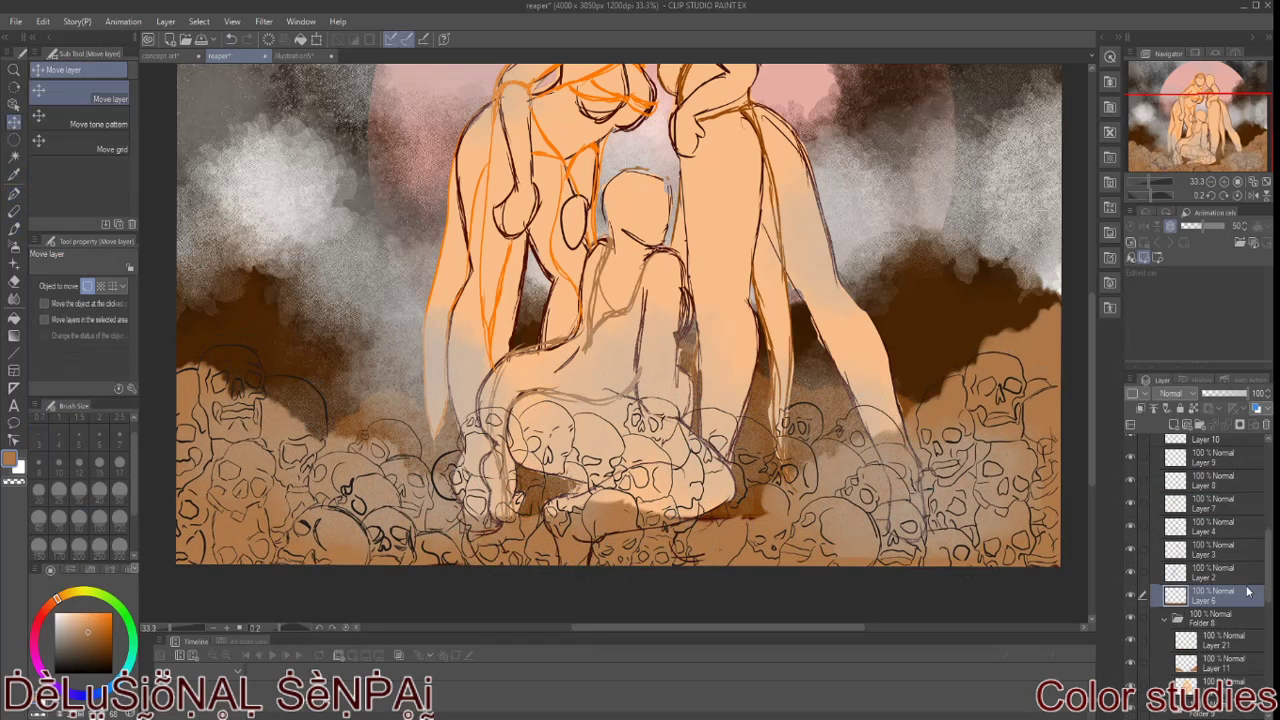
key(b)
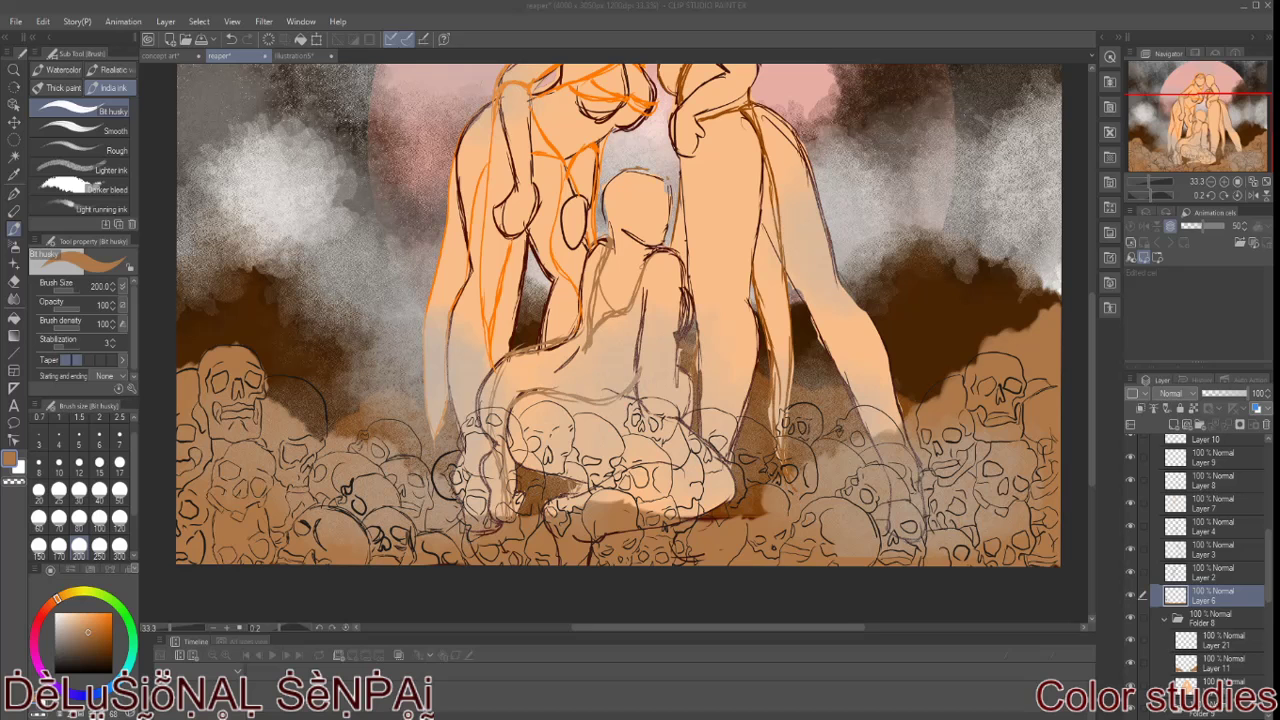
Step: Fill the central, right and left skull piles solidly with orange
mouse_move(540, 470)
mouse_down()
mouse_move(560, 505)
mouse_move(760, 440)
mouse_move(700, 430)
mouse_move(640, 460)
mouse_move(530, 430)
mouse_move(440, 480)
mouse_up()
drag(520, 440, 470, 410)
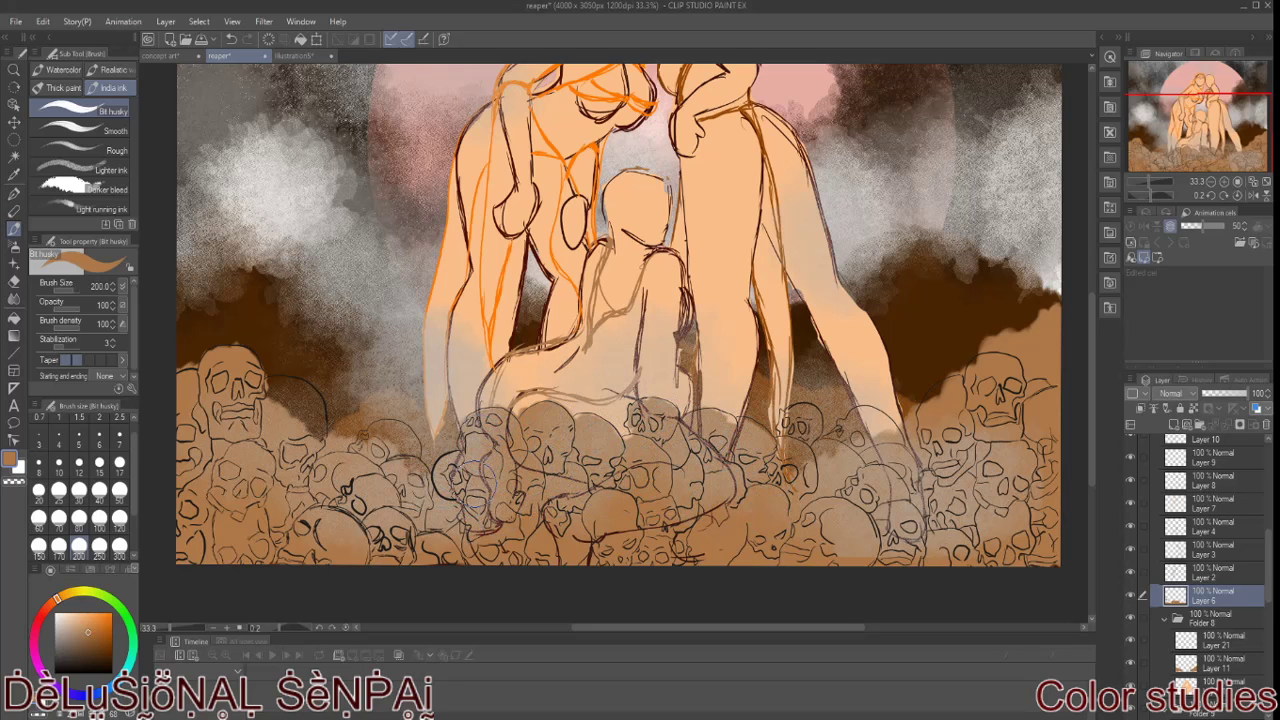
drag(800, 470, 890, 410)
mouse_move(280, 385)
mouse_down()
mouse_move(325, 435)
mouse_move(425, 495)
mouse_up()
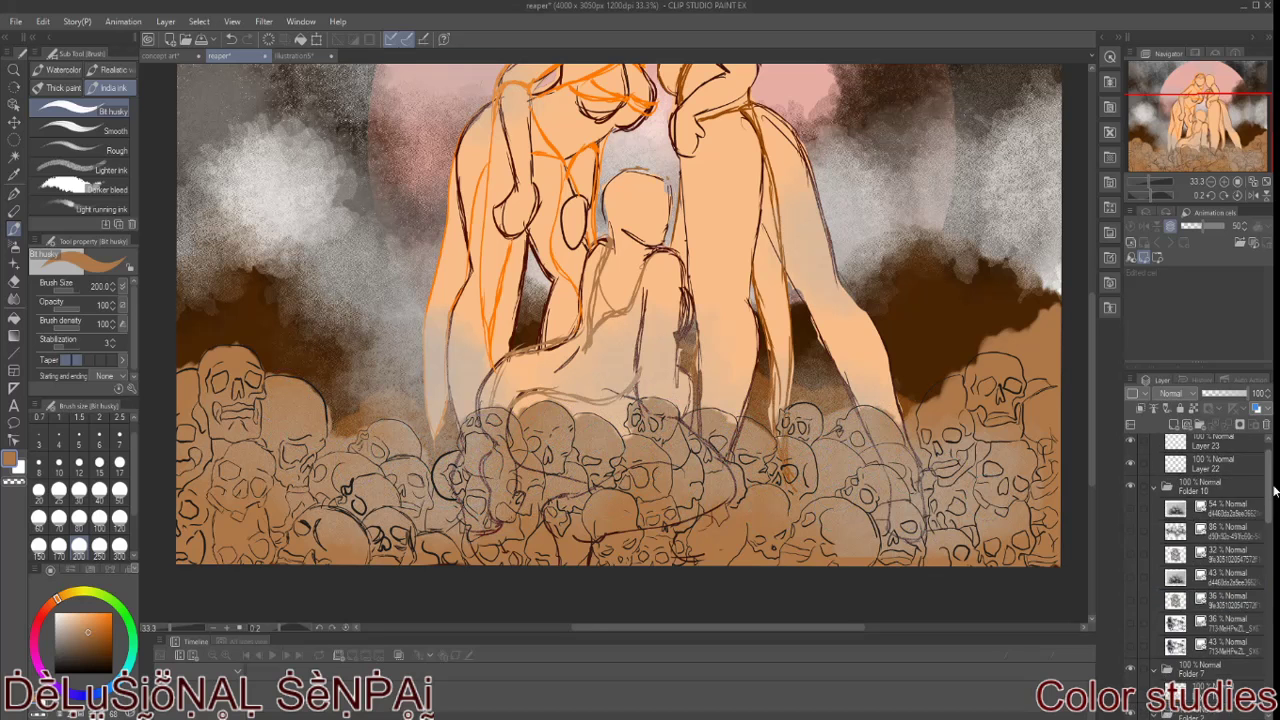
drag(1215, 595, 1257, 497)
Step: Erase a small spot at the right edge of Layer 11, then set the eraser to size 25
key(e)
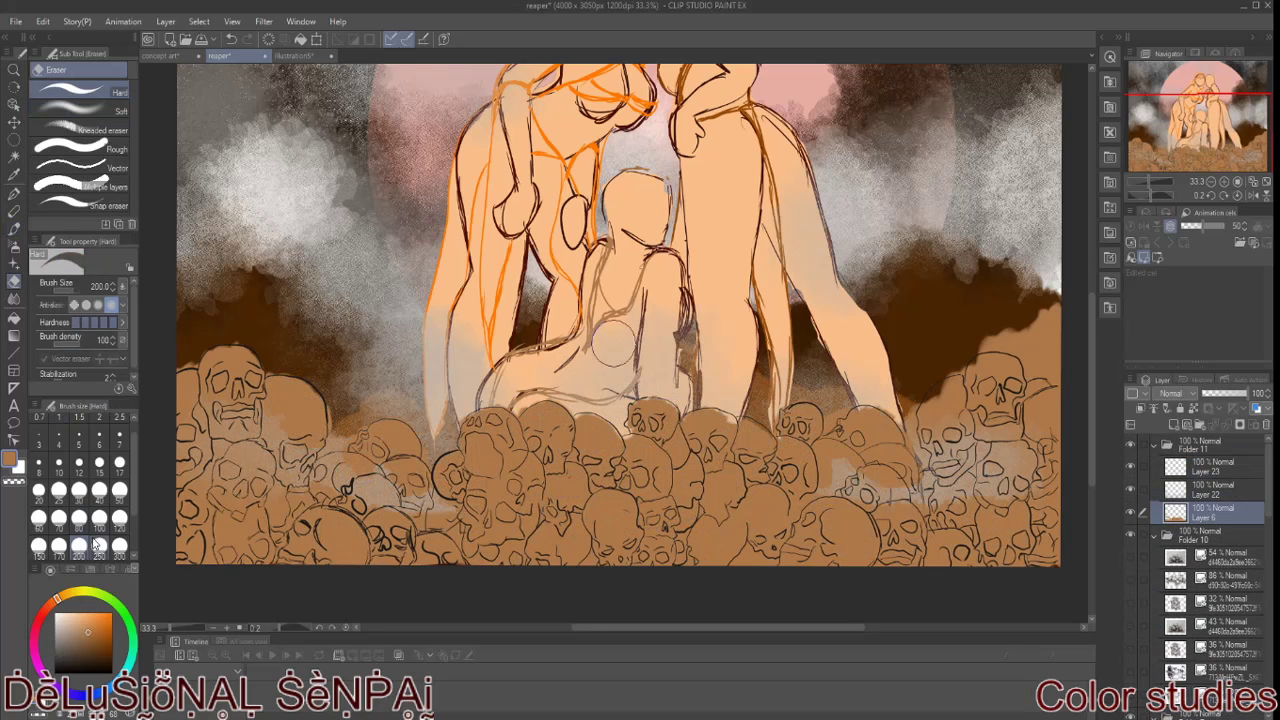
scroll(1215, 550, down, 3)
click(1215, 598)
click(1027, 350)
drag(1025, 345, 1048, 372)
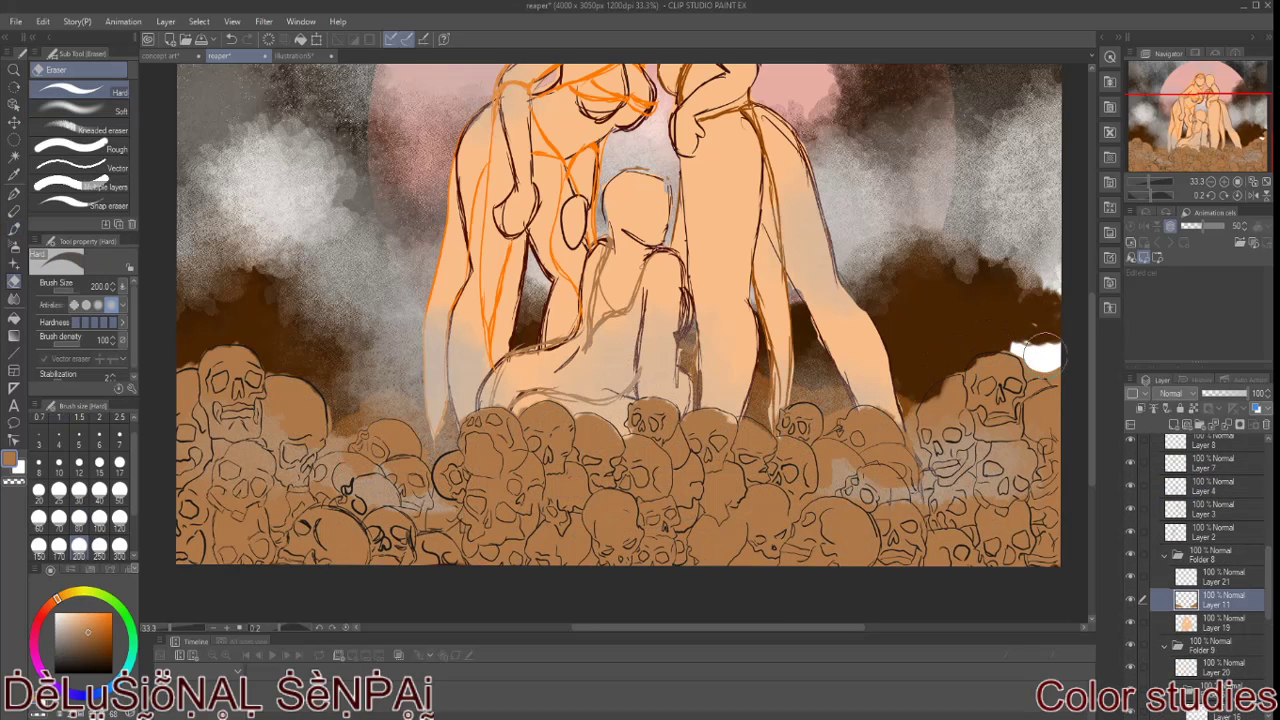
scroll(1273, 508, up, 3)
scroll(1273, 508, up, 3)
click(59, 490)
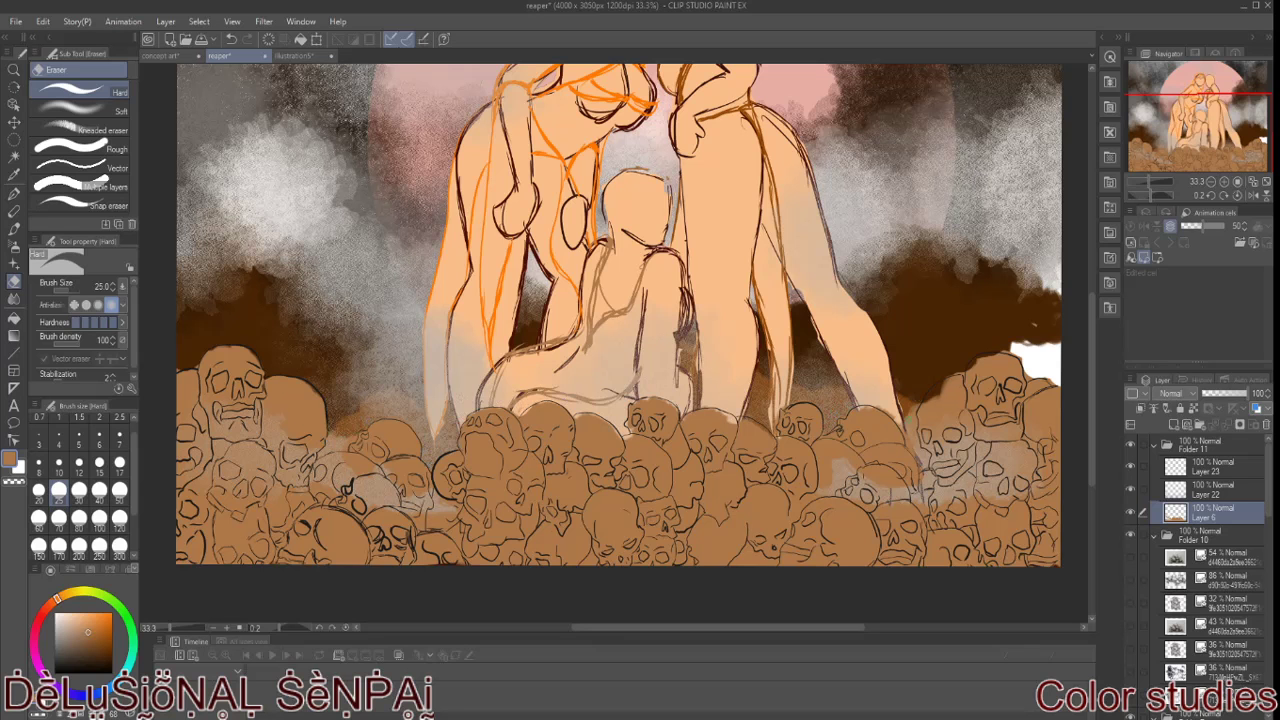
Step: Clean the edge by the right figure's leg and merge the orange paint into Layer 11
scroll(1210, 560, down, 5)
click(1220, 632)
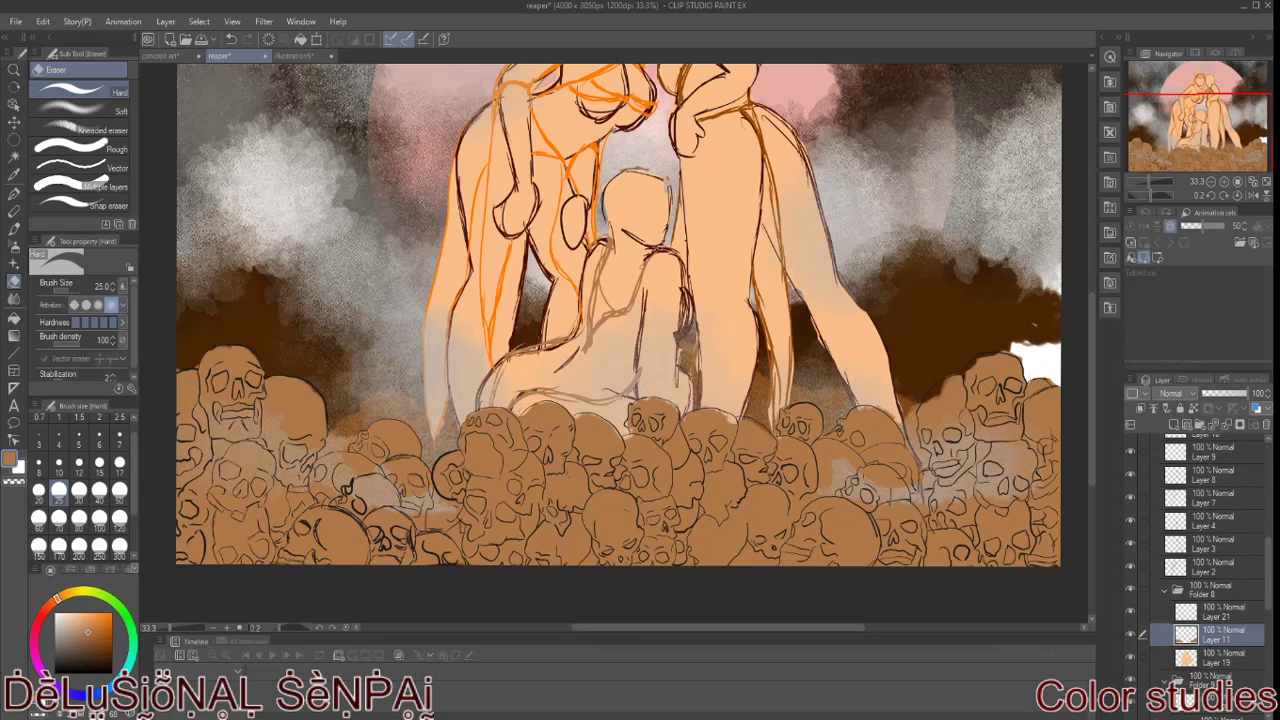
drag(908, 404, 922, 455)
drag(1248, 641, 1214, 440)
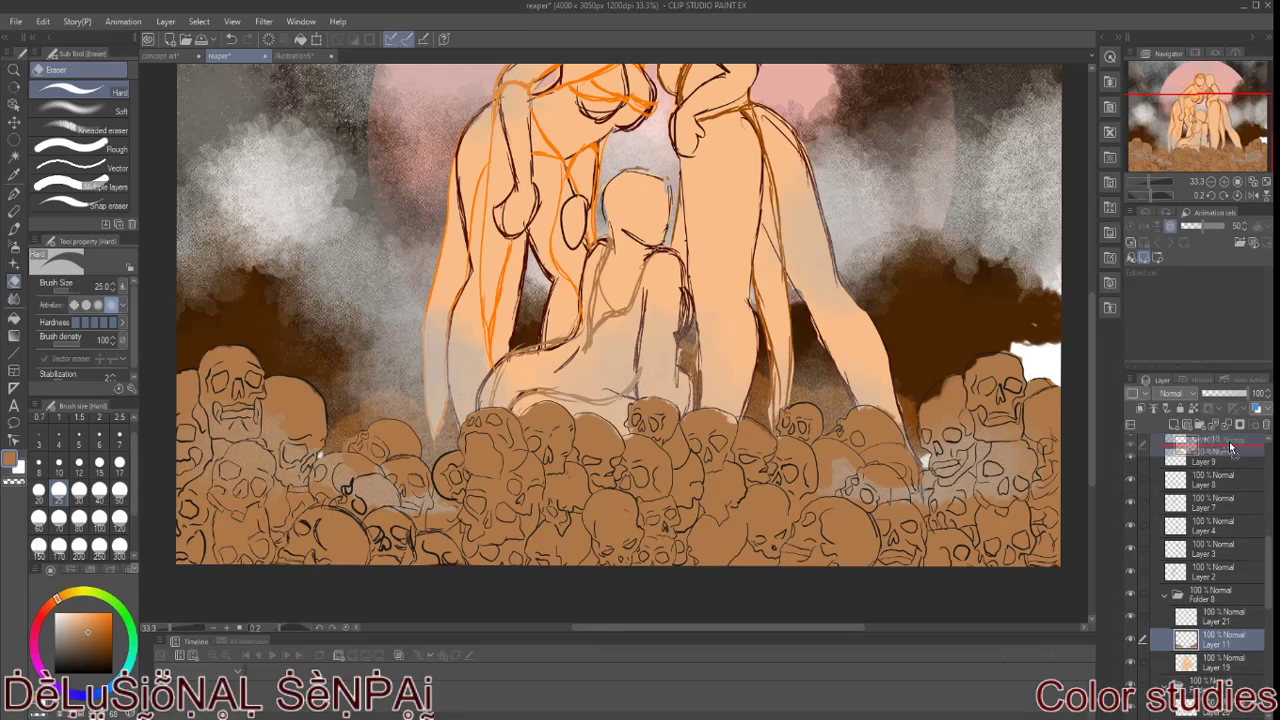
click(1214, 427)
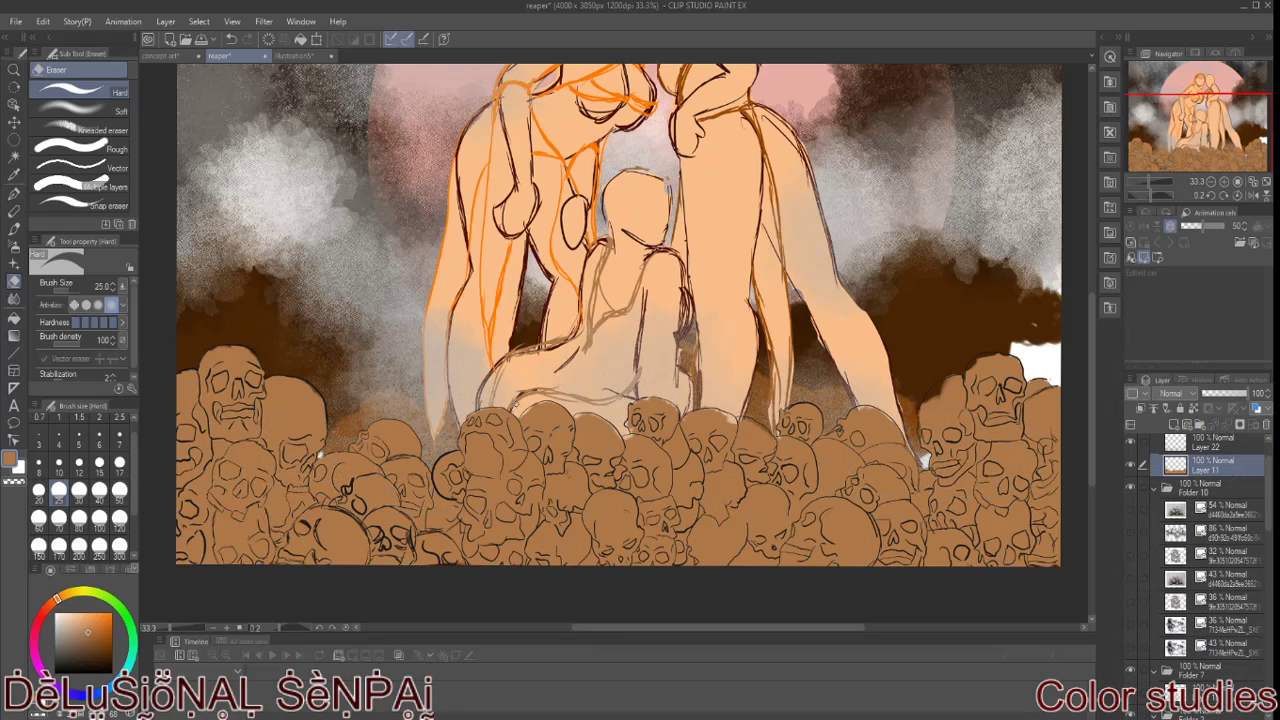
Step: Draw a dark outline on a right-side skull with the brush at size 12
click(14, 231)
click(59, 463)
key(bracketright)
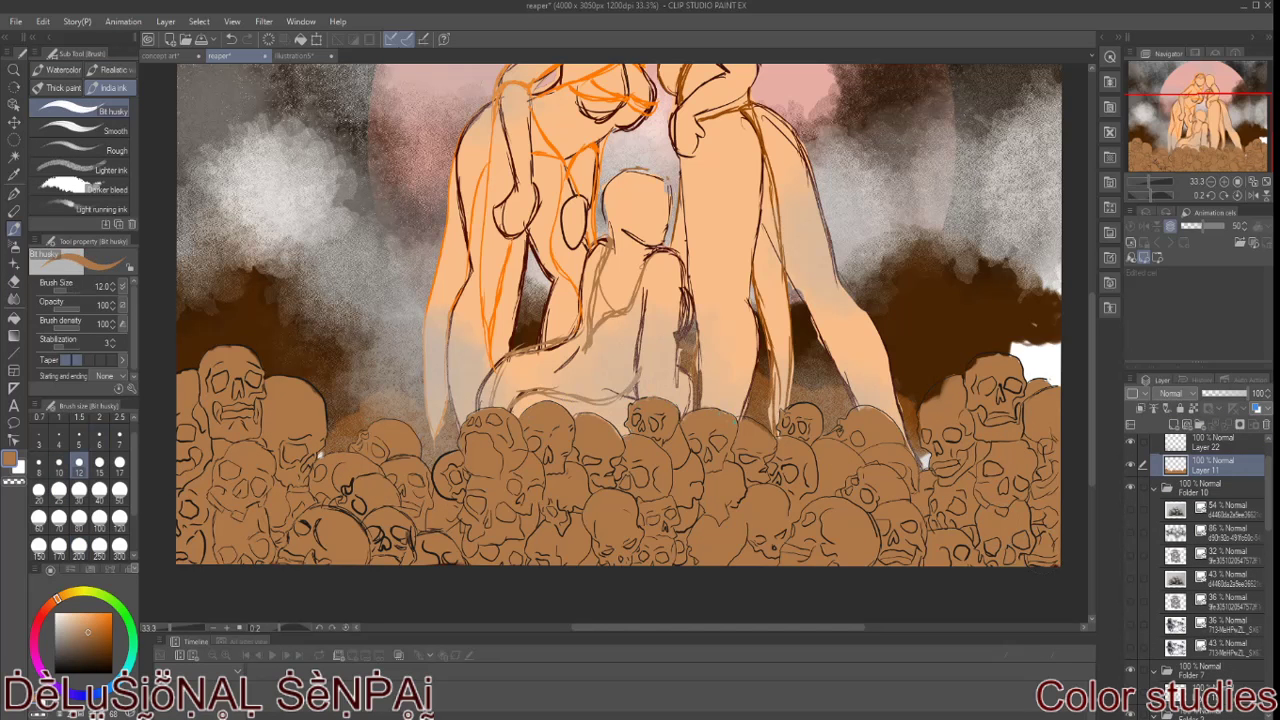
drag(948, 380, 918, 428)
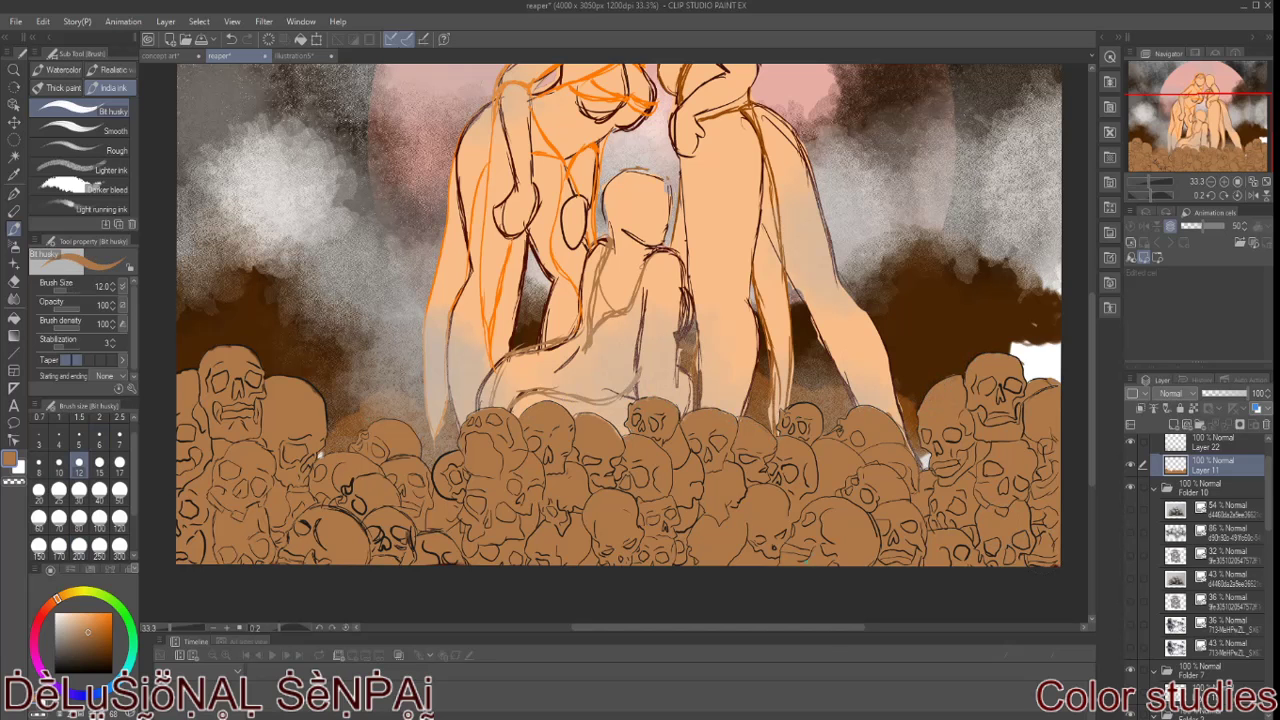
scroll(640, 315, down, 2)
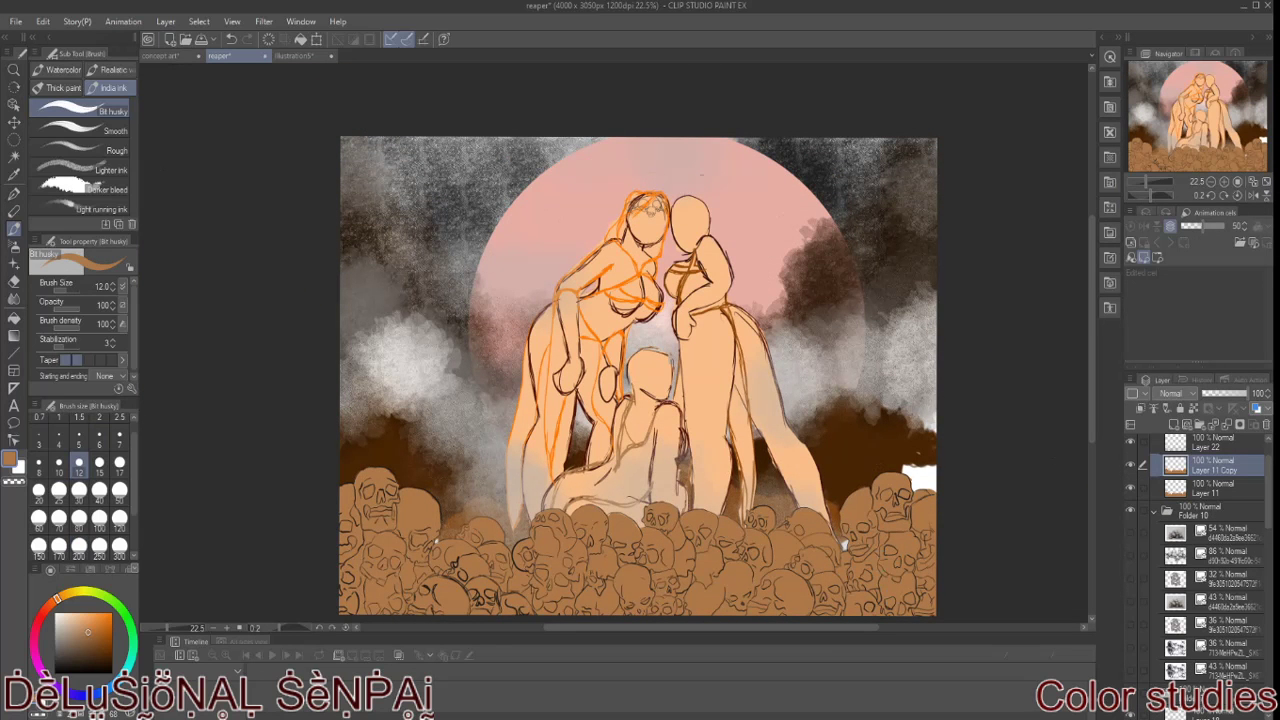
Step: Try shifting the skull layer upward, then undo back to before the copy existed
key(k)
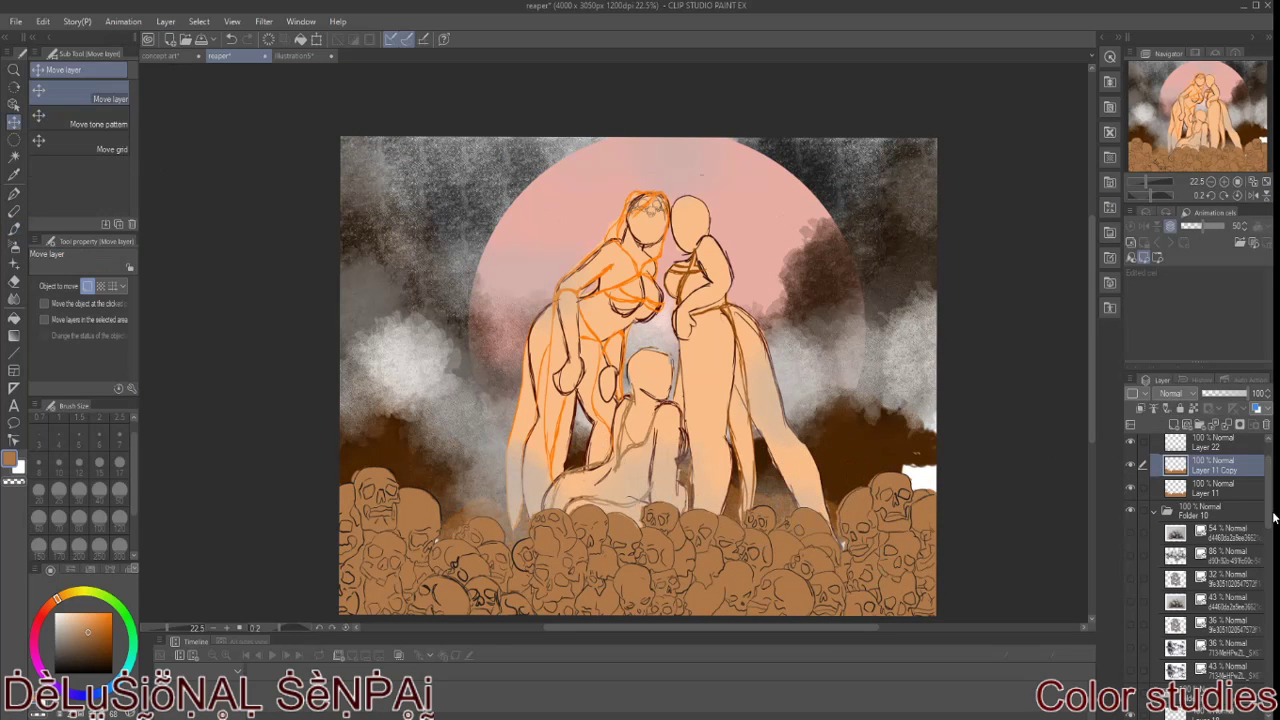
scroll(1274, 517, up, 1)
right_click(1208, 510)
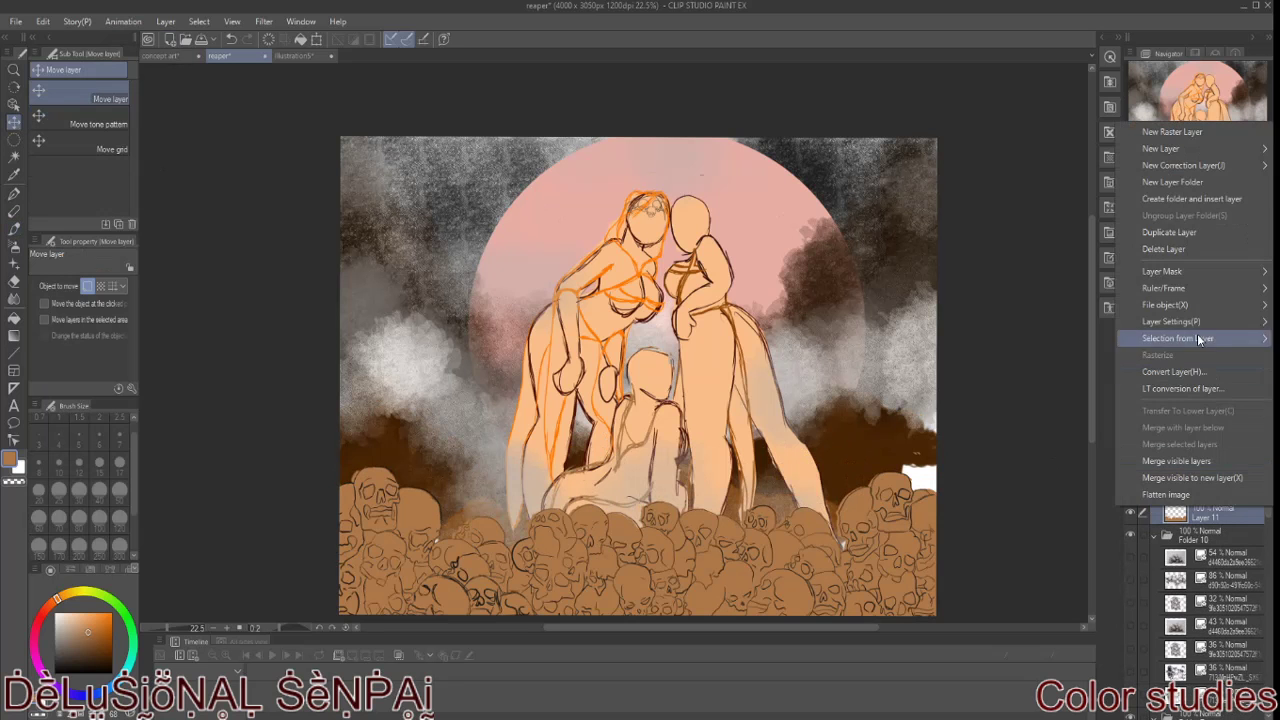
key(Escape)
drag(690, 600, 690, 465)
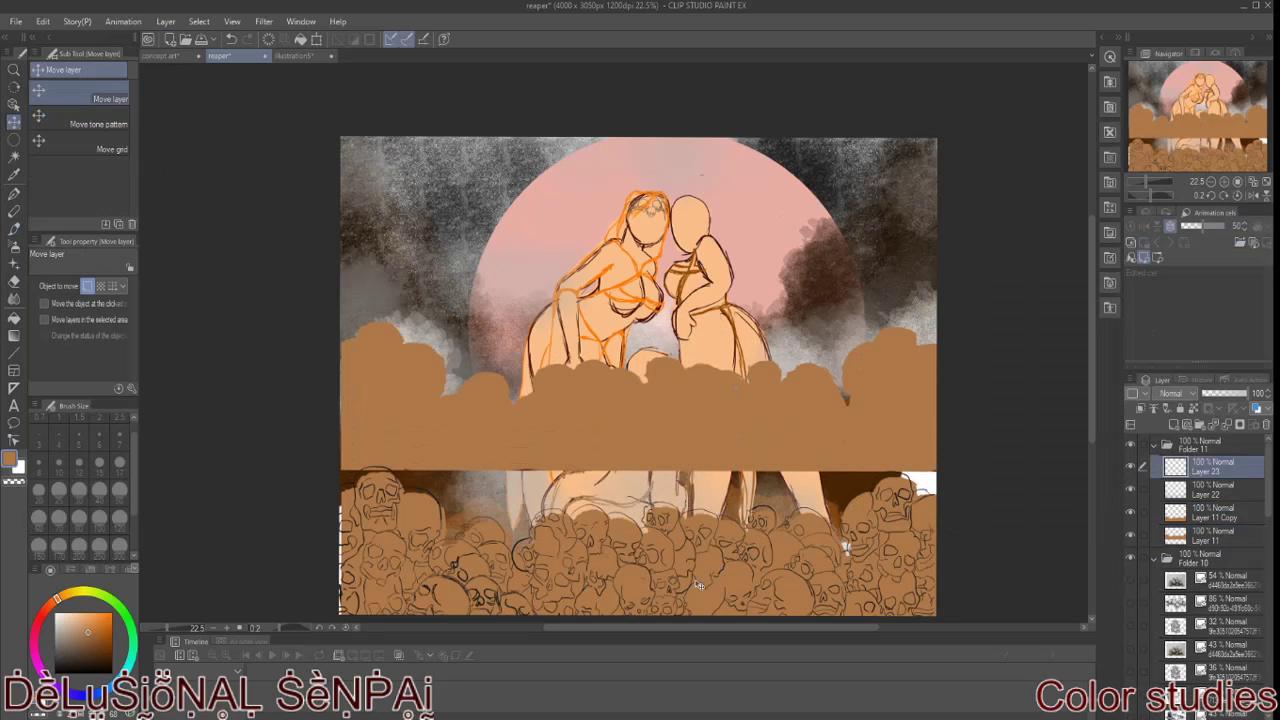
key(ctrl+z)
click(235, 41)
click(235, 41)
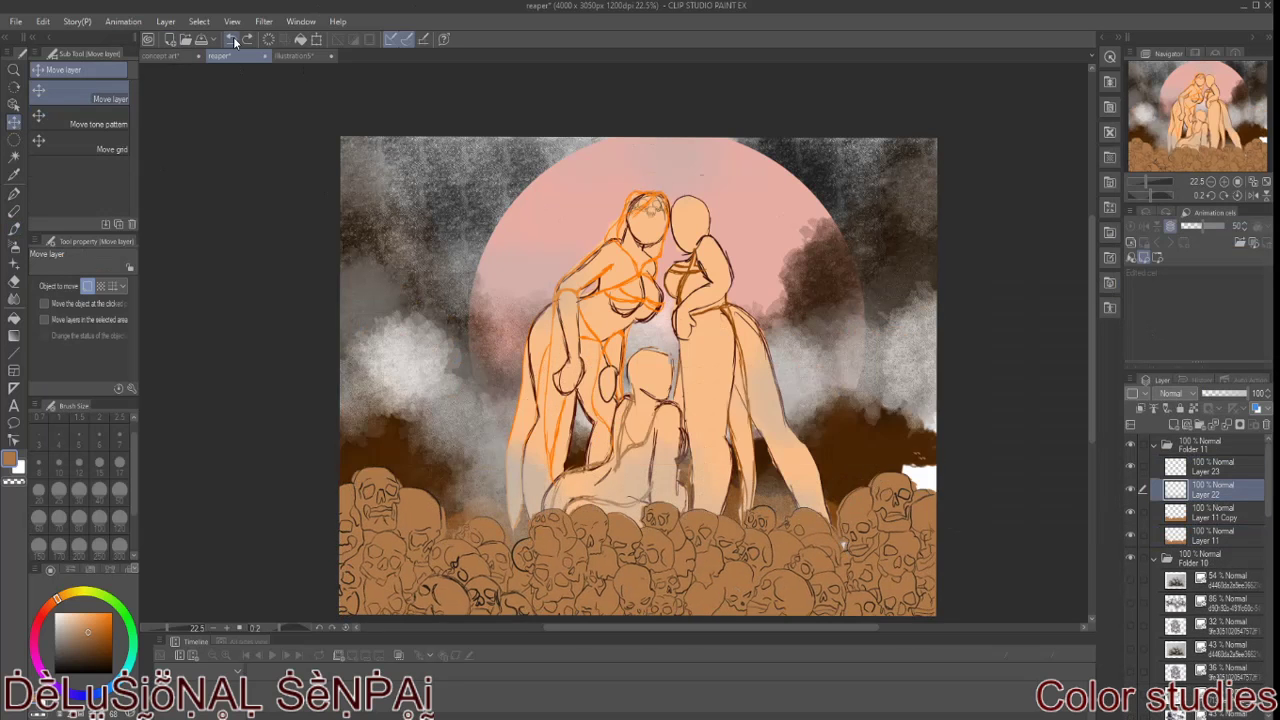
click(235, 41)
key(ctrl+z)
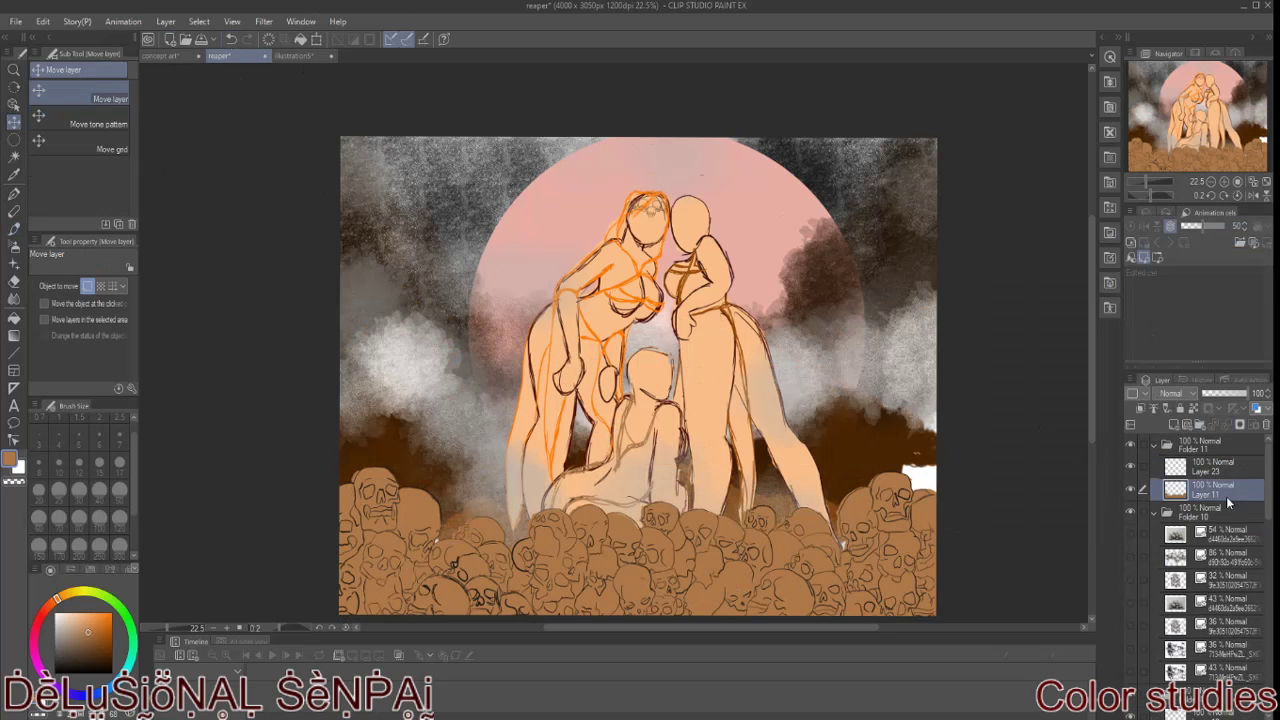
Step: Duplicate the skull layer and move the copy up into a second row across the legs
right_click(1226, 496)
click(1180, 210)
drag(655, 590, 655, 432)
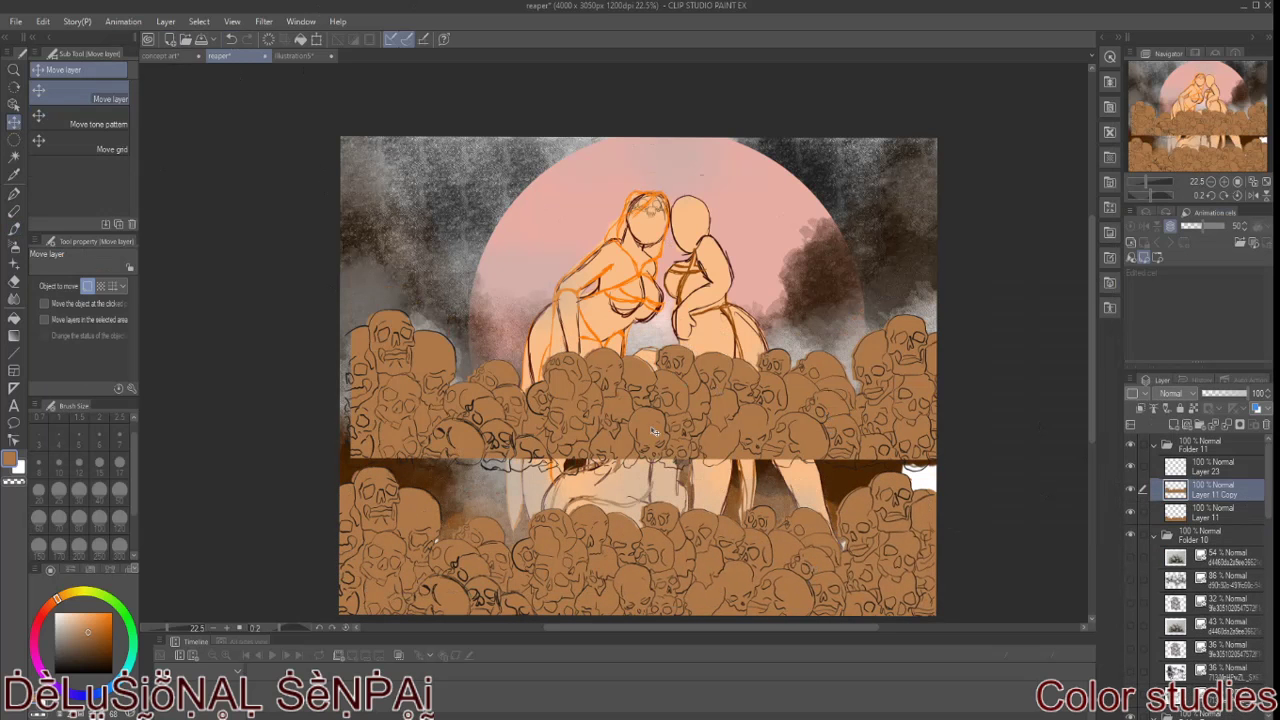
click(40, 145)
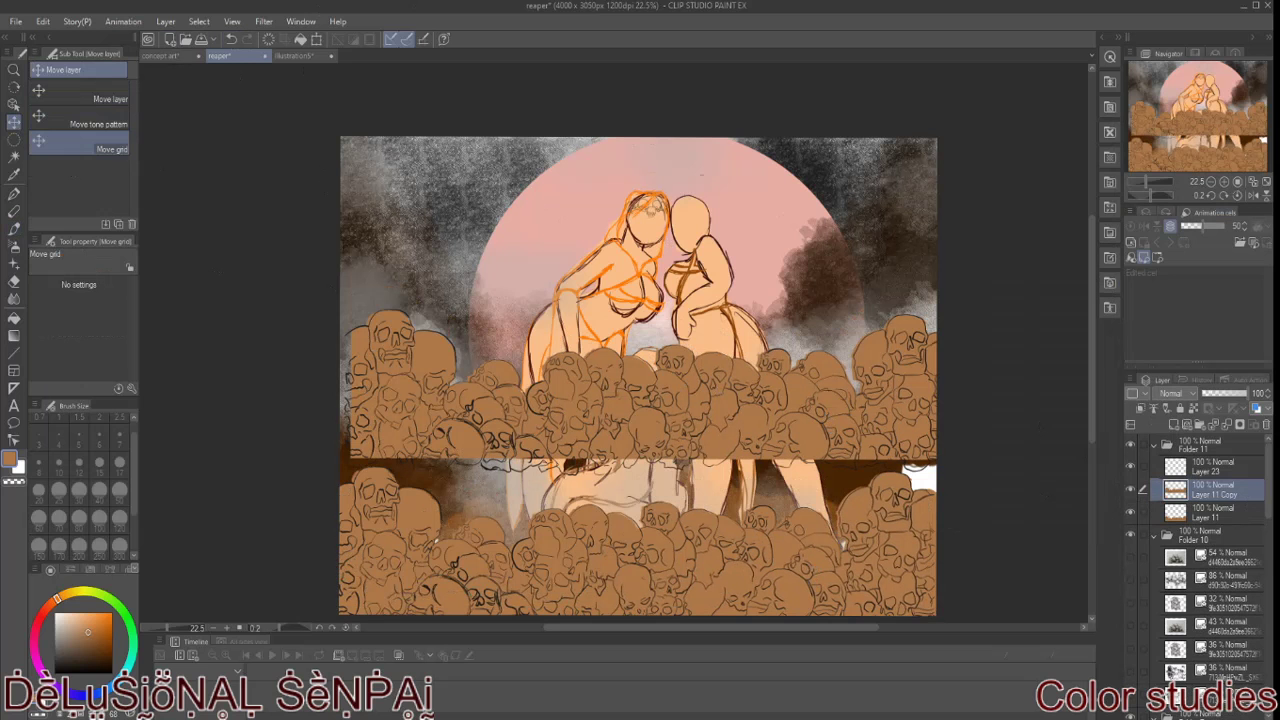
click(80, 95)
mouse_move(827, 402)
mouse_down()
mouse_move(812, 472)
mouse_move(812, 394)
mouse_up()
Step: Switch to the Eraser tool
key(e)
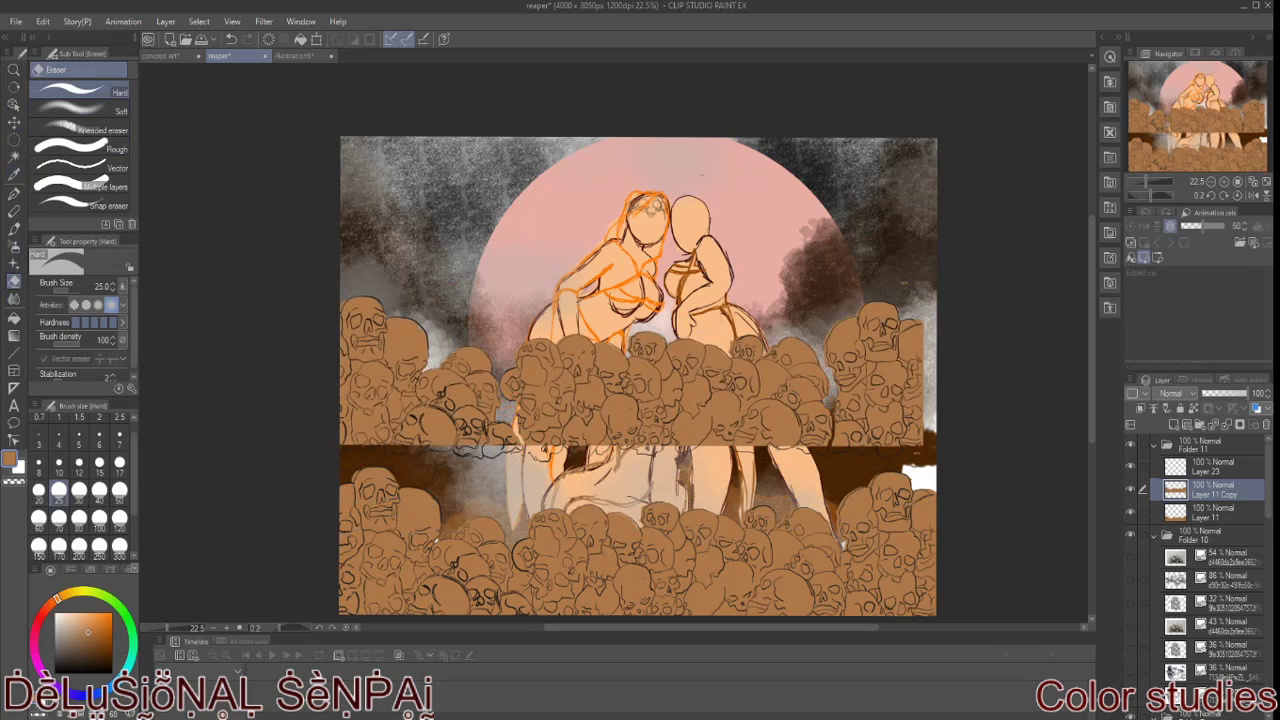
Step: Copy a block of left skulls, clear the centre of Layer 11 and paste them there
key(m)
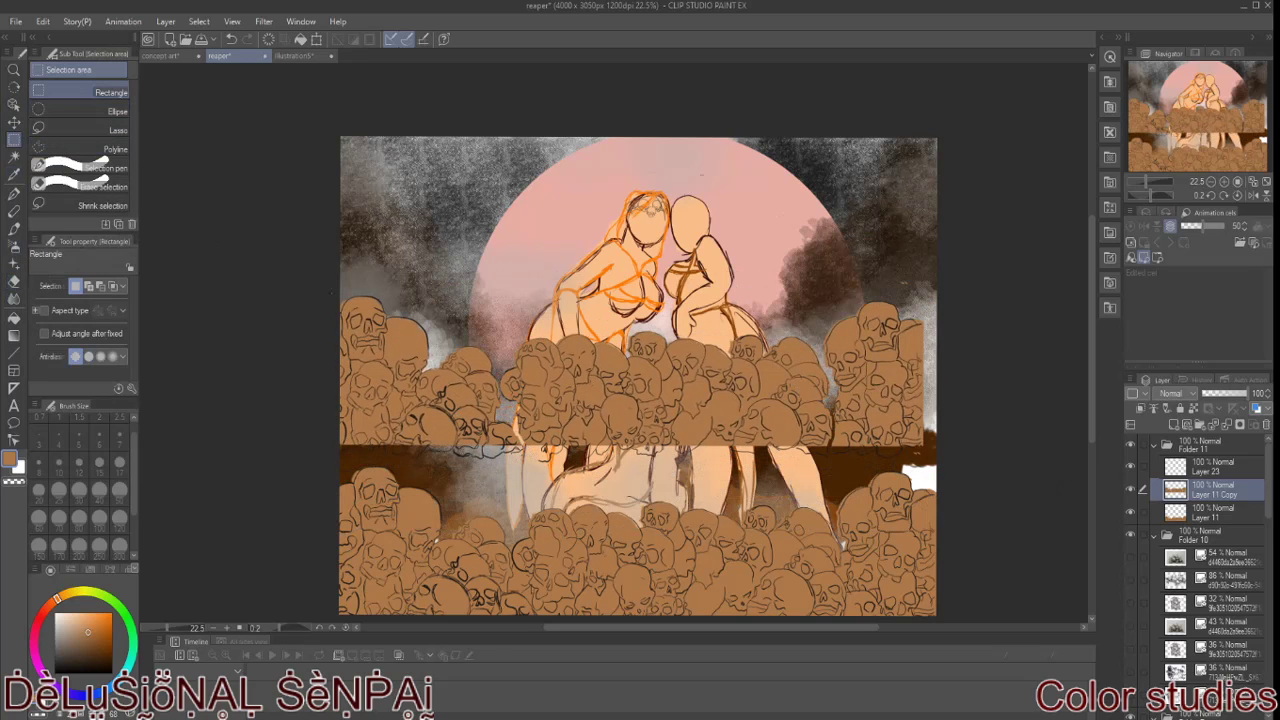
drag(341, 295, 527, 460)
click(469, 484)
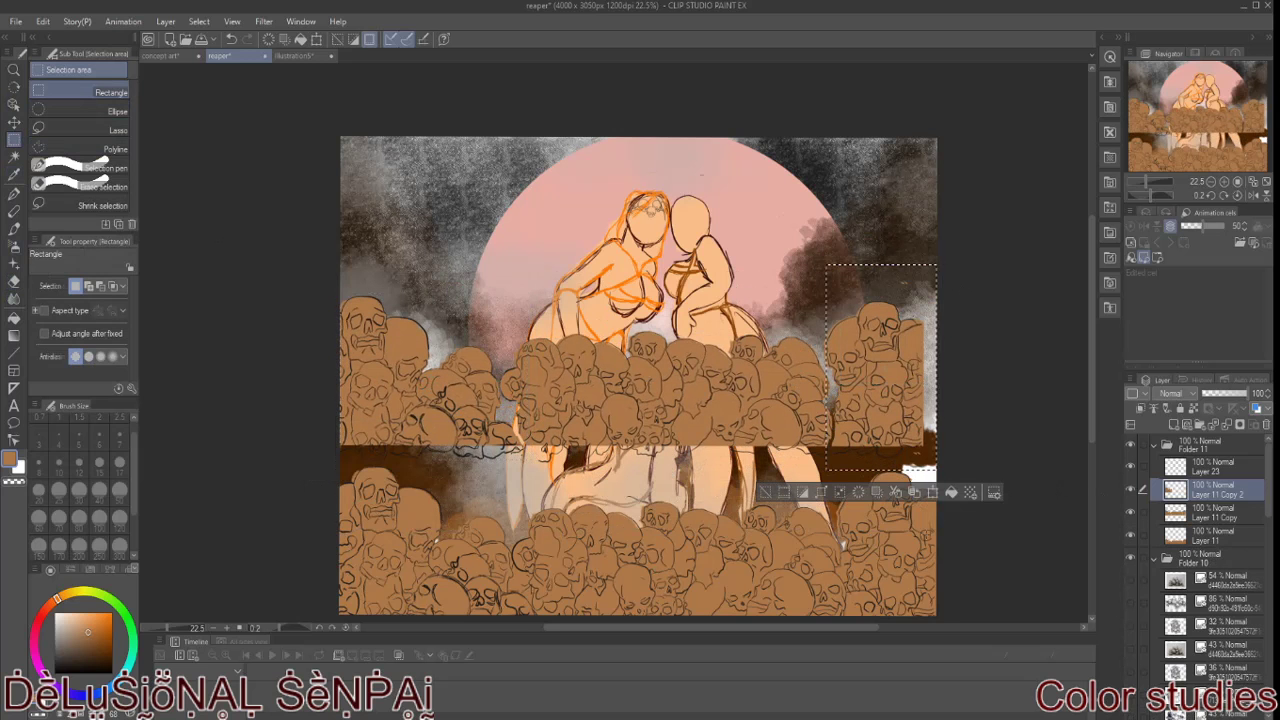
drag(820, 328, 500, 455)
drag(498, 305, 850, 472)
click(1210, 537)
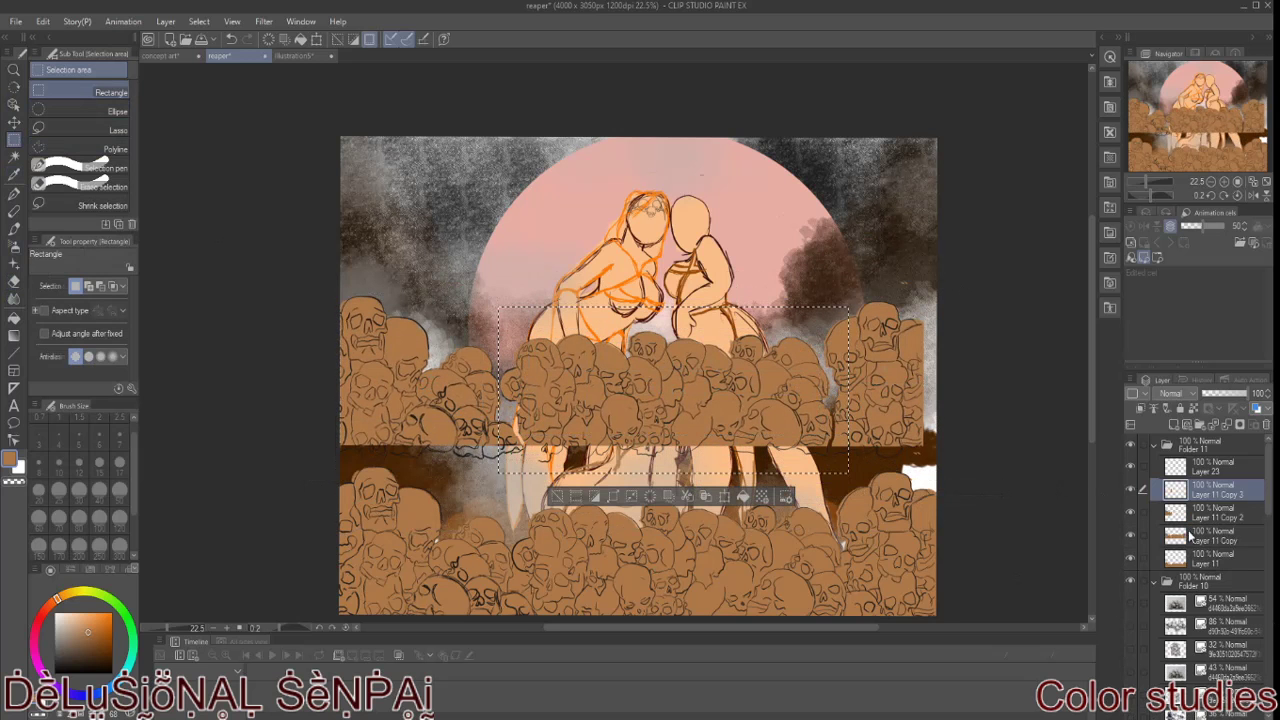
key(Delete)
key(Return)
key(ctrl+v)
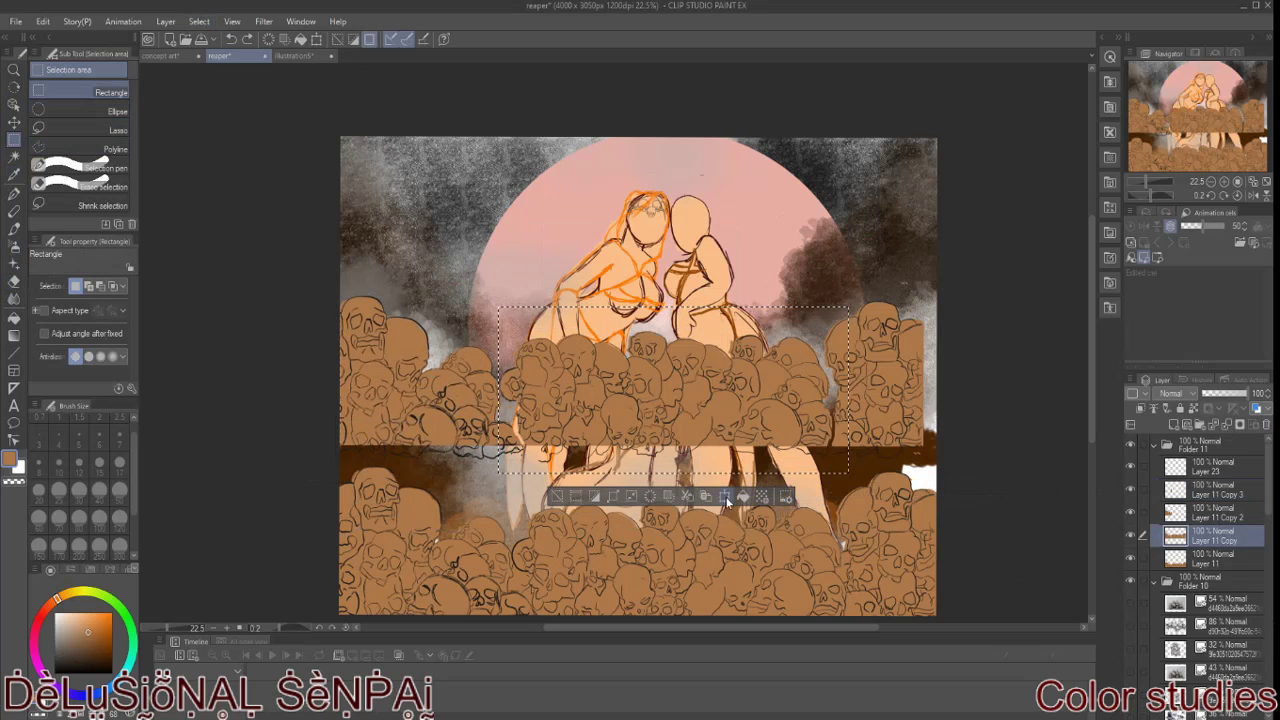
Step: Delete the extra skull copy layers, then group Layer 11 and Layer 23 into a new folder
drag(822, 300, 930, 470)
click(1215, 490)
key(ctrl+e)
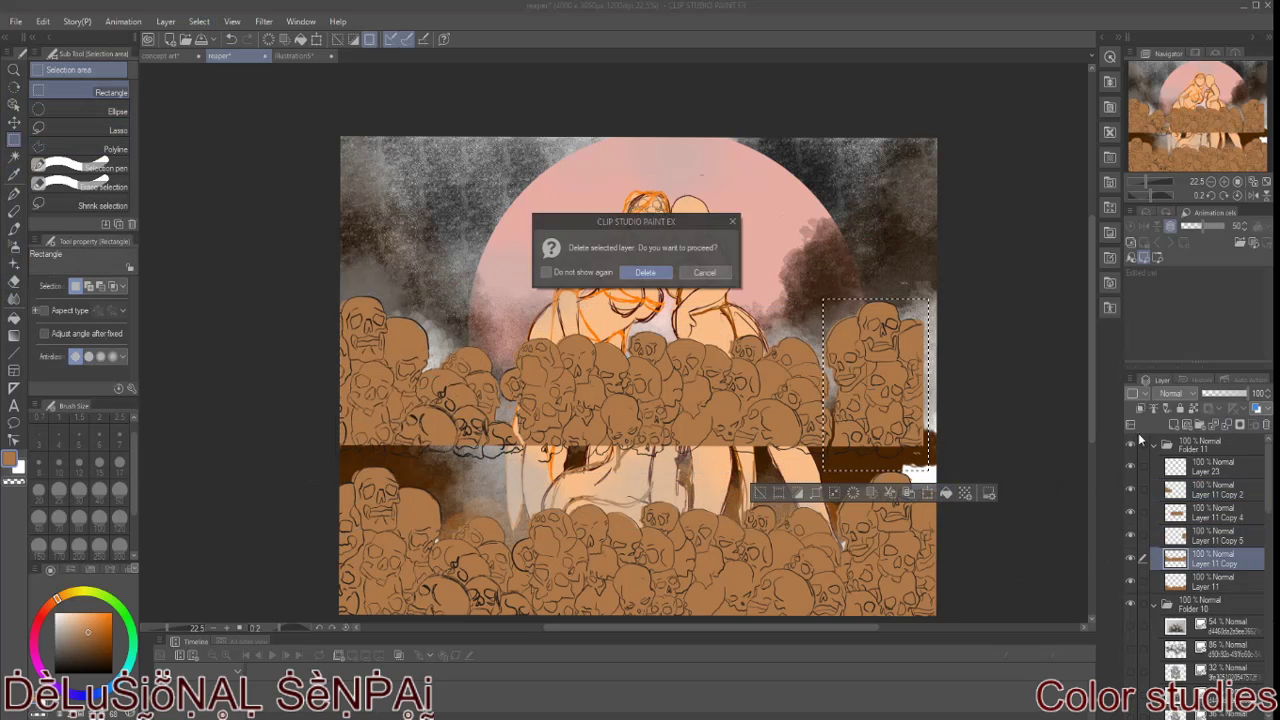
key(Return)
key(ctrl+d)
drag(1210, 558, 1190, 455)
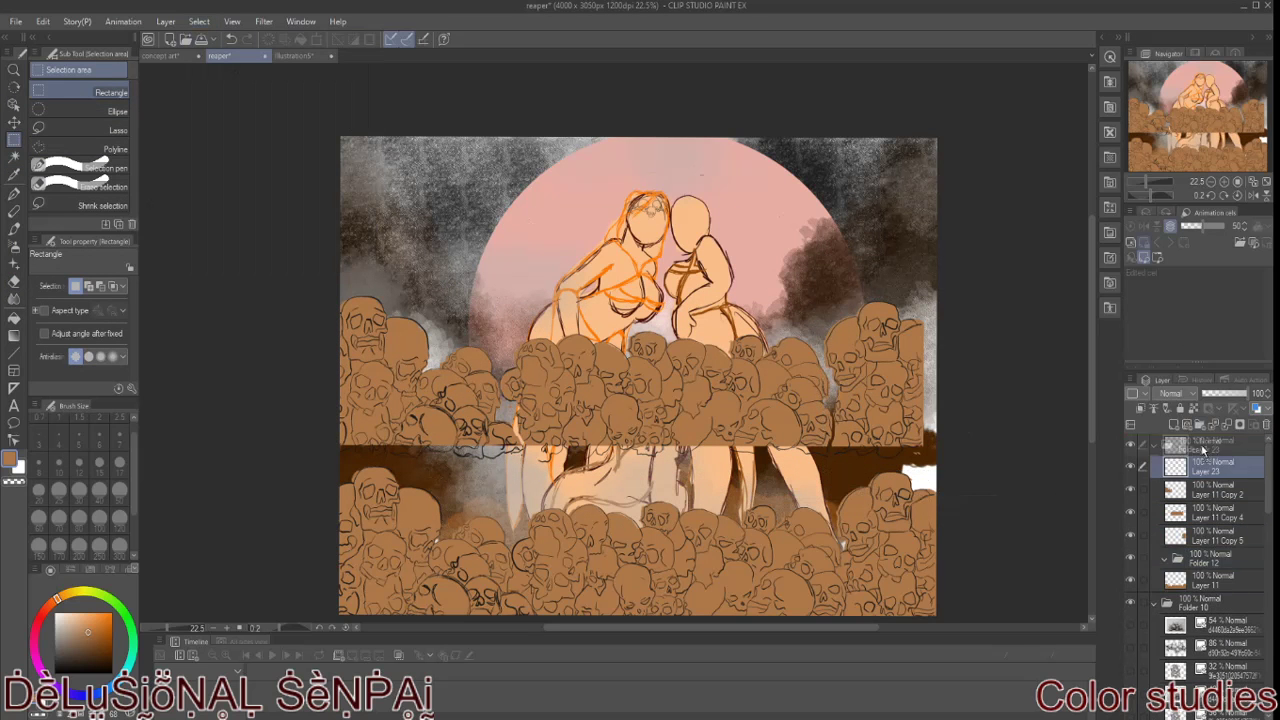
key(ctrl+g)
drag(1205, 512, 1205, 462)
Step: Reposition the skull chunks and place the skull layers behind the figures
click(1215, 535)
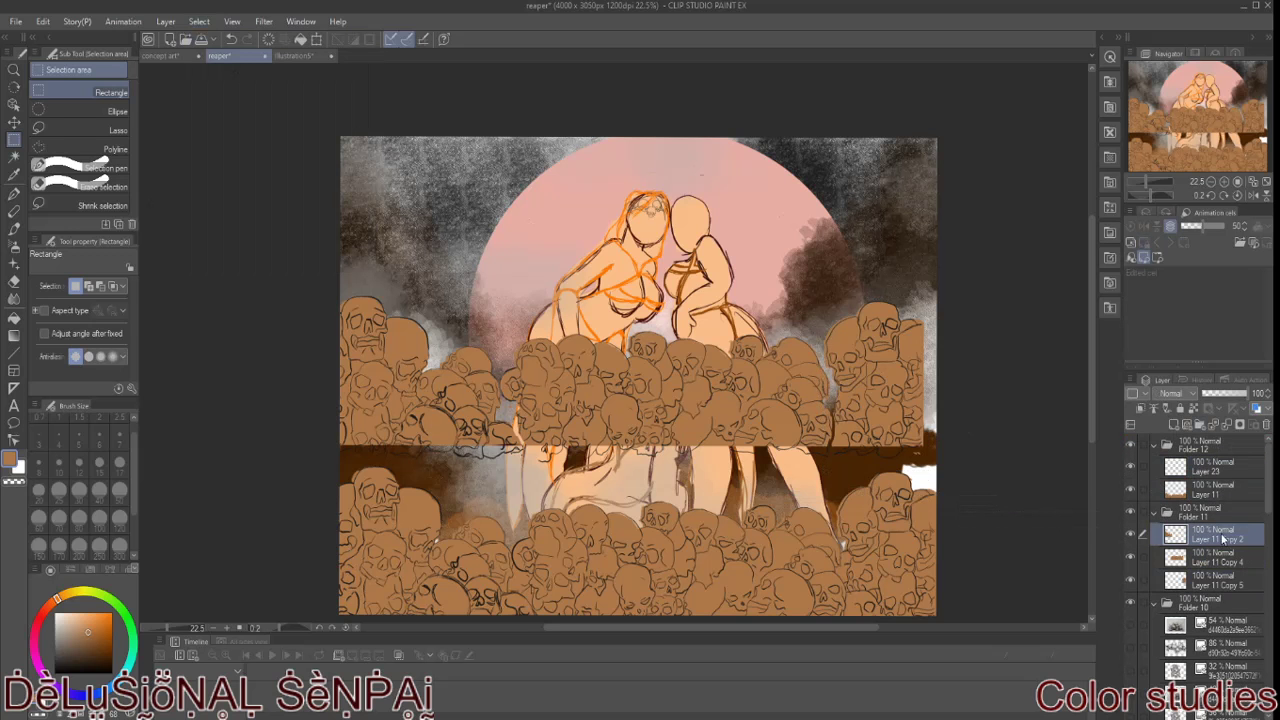
key(k)
drag(898, 390, 898, 440)
drag(700, 627, 760, 627)
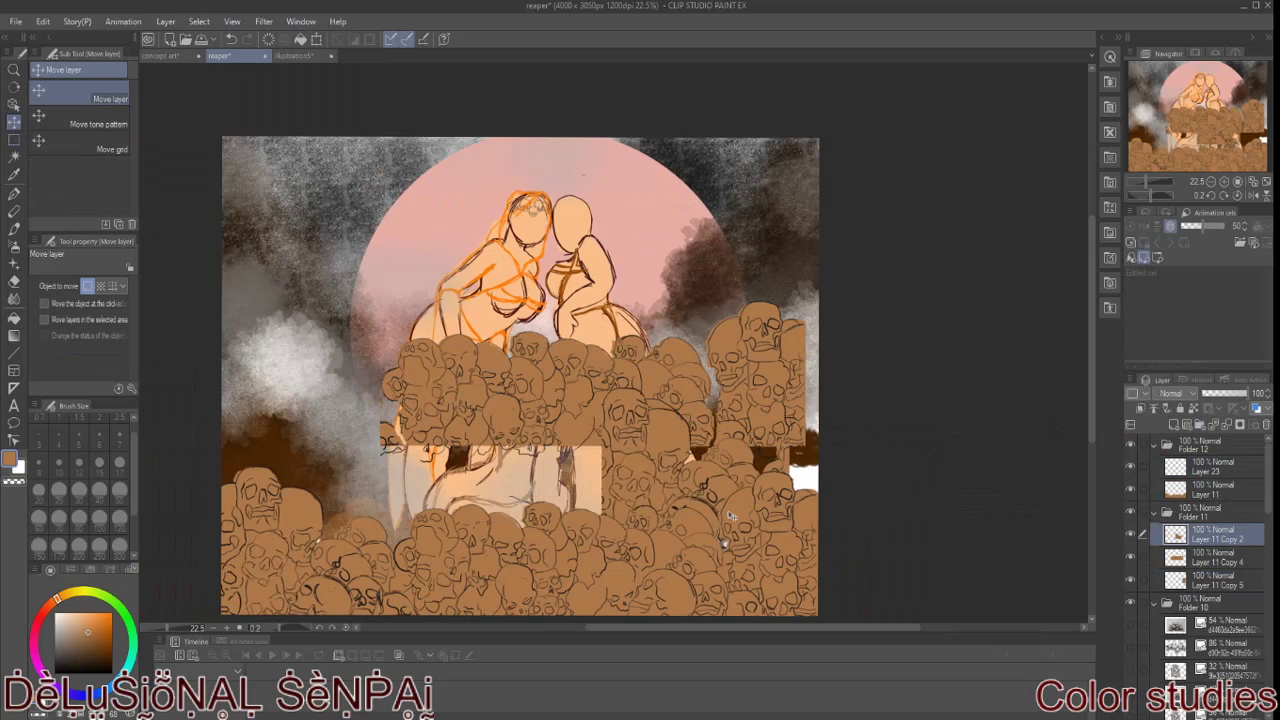
drag(560, 400, 560, 480)
mouse_move(1215, 535)
mouse_down()
mouse_move(1120, 527)
mouse_move(1237, 630)
mouse_up()
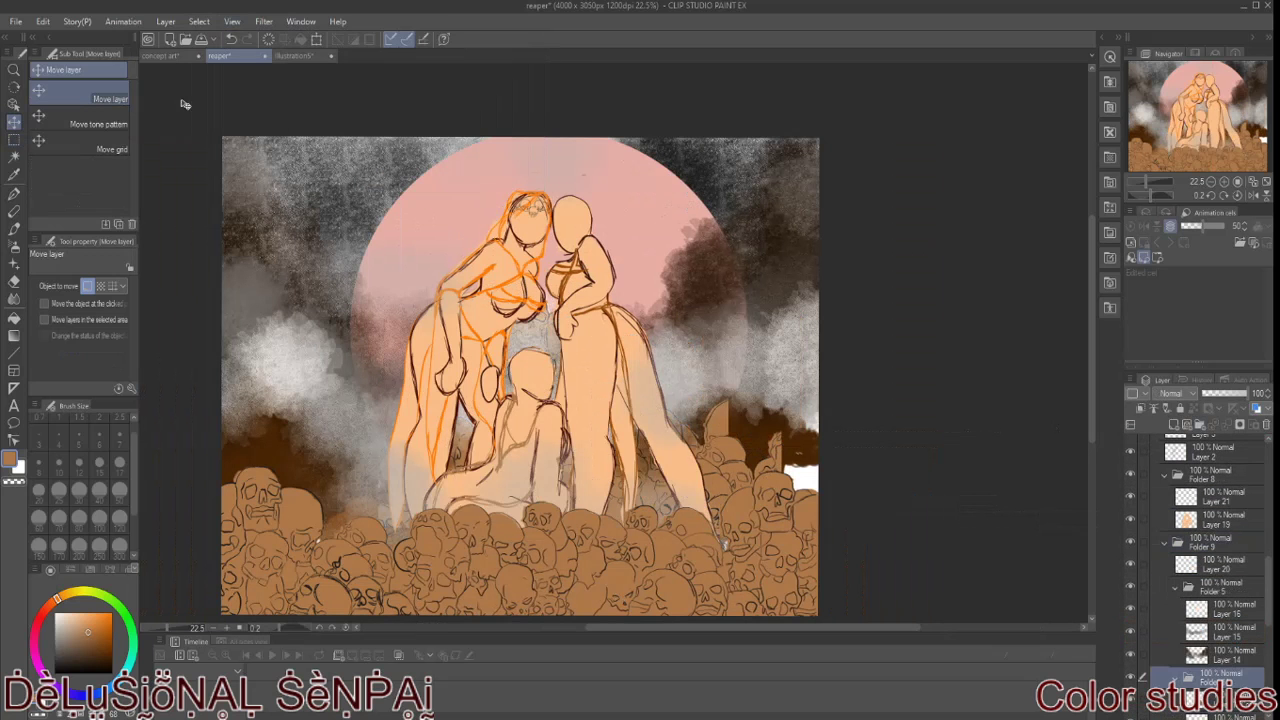
click(1230, 608)
mouse_move(727, 470)
mouse_down()
mouse_move(727, 453)
mouse_move(715, 520)
mouse_up()
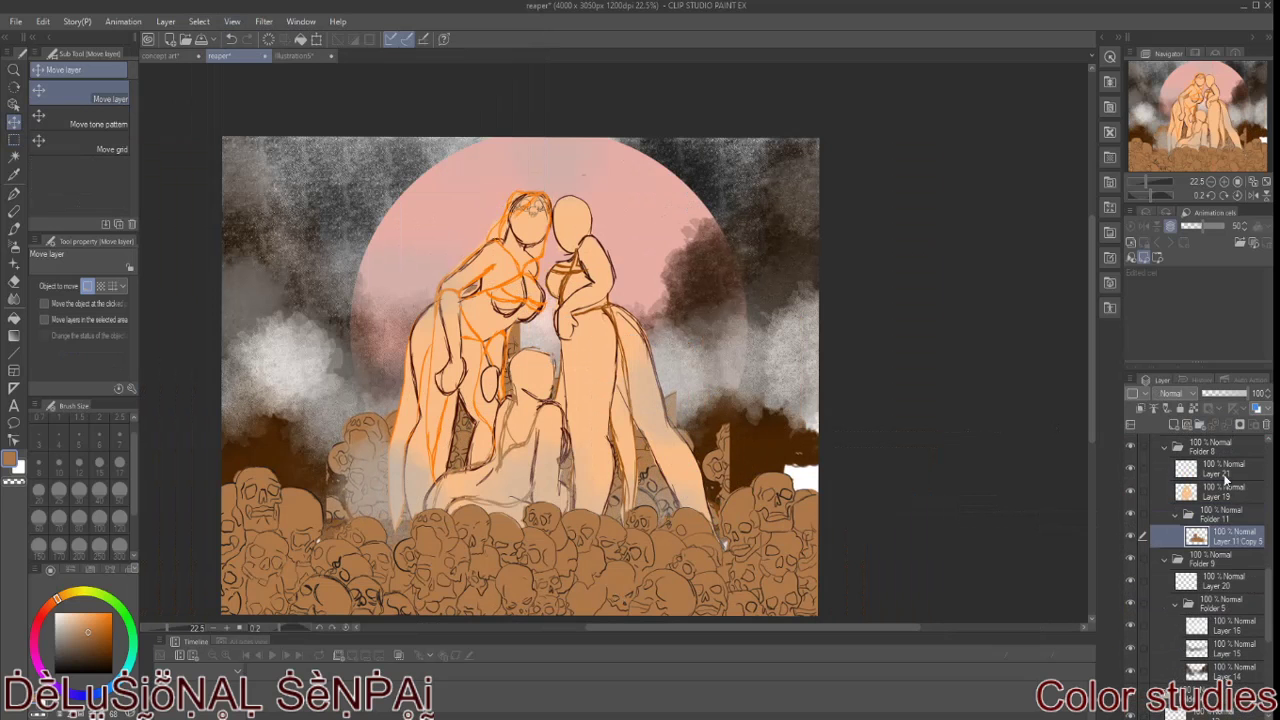
Step: Duplicate Layer 11 Copy 5, shift it right and erase its right edge with a size 200 eraser
key(ctrl+c)
key(ctrl+v)
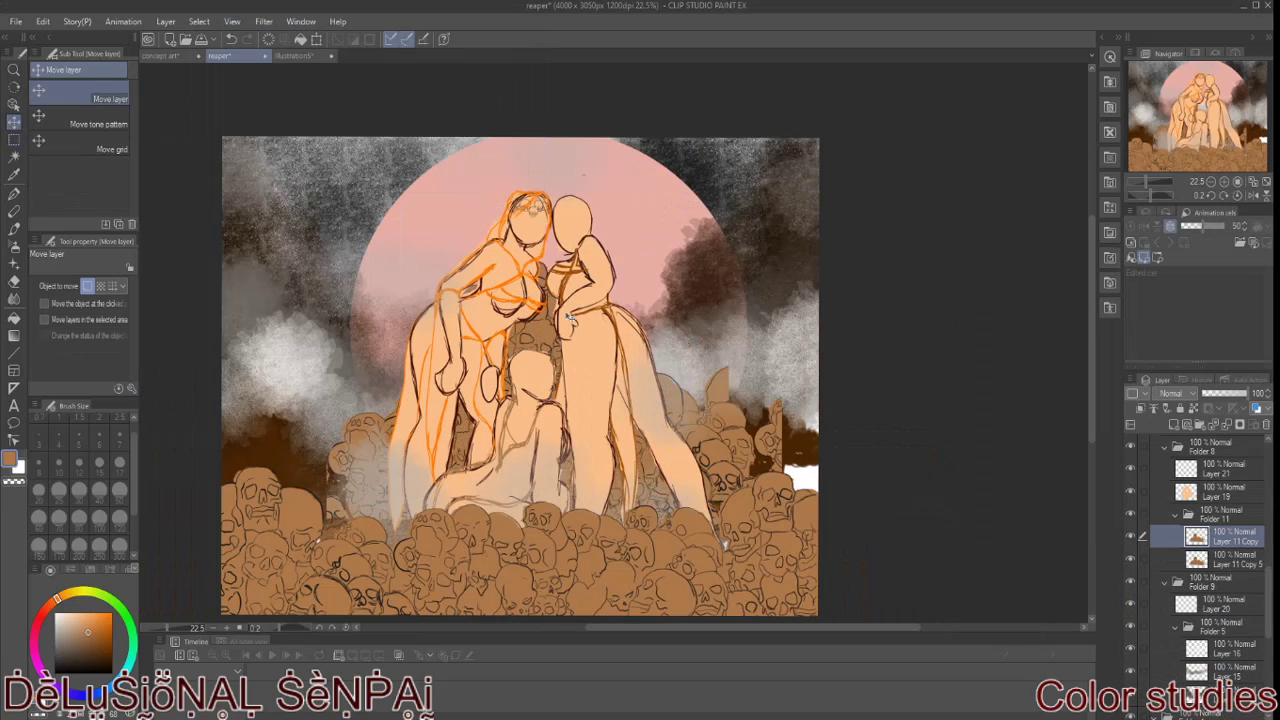
drag(715, 520, 790, 460)
key(e)
click(79, 545)
drag(800, 390, 812, 468)
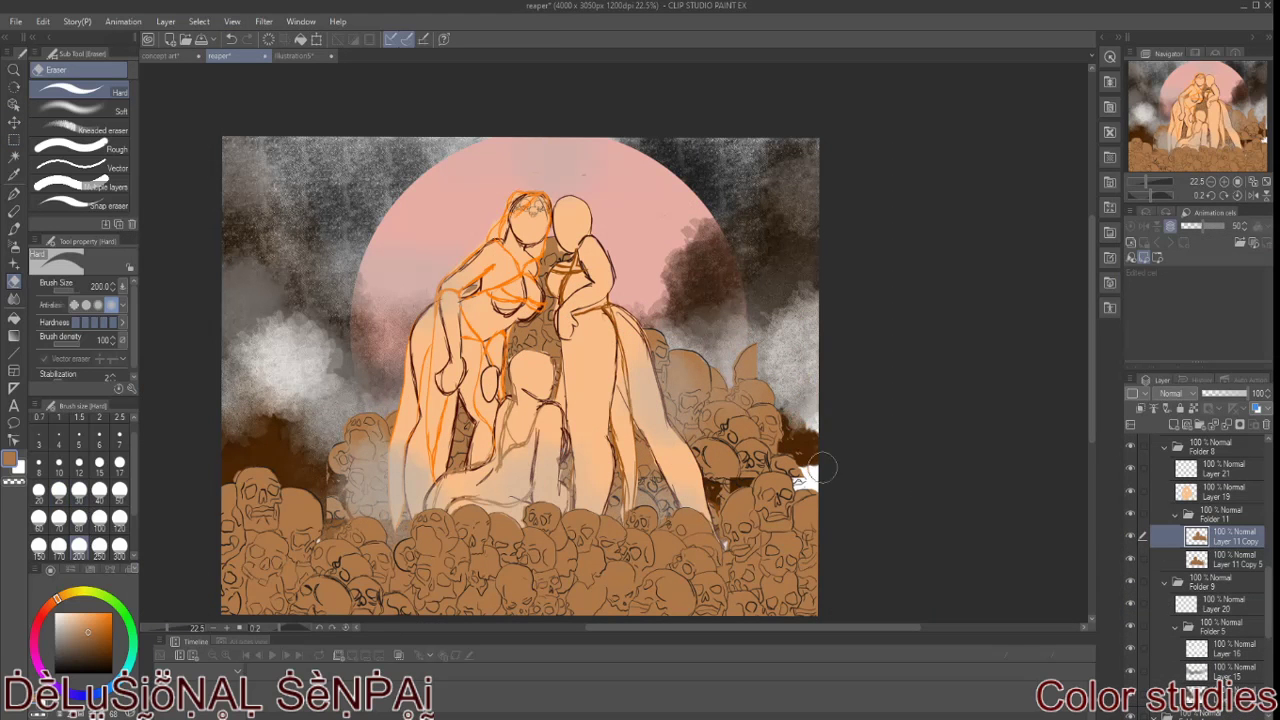
key(alt+bracketleft)
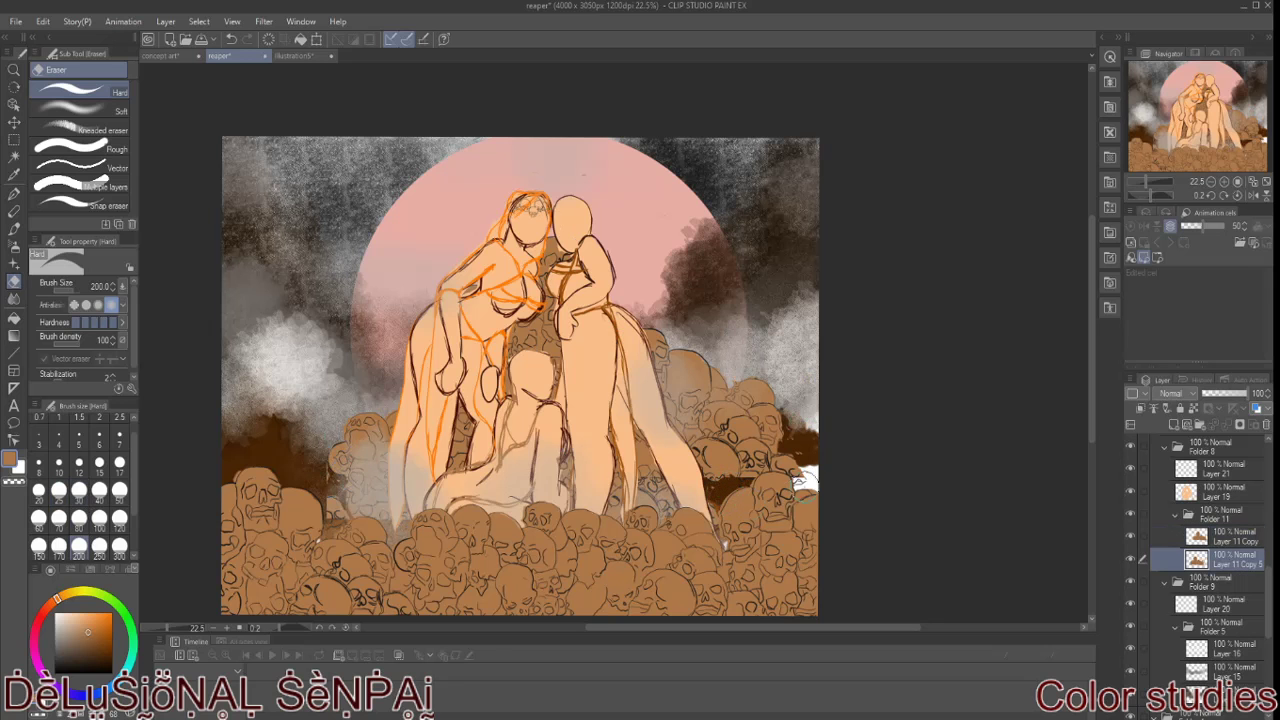
key(alt+bracketright)
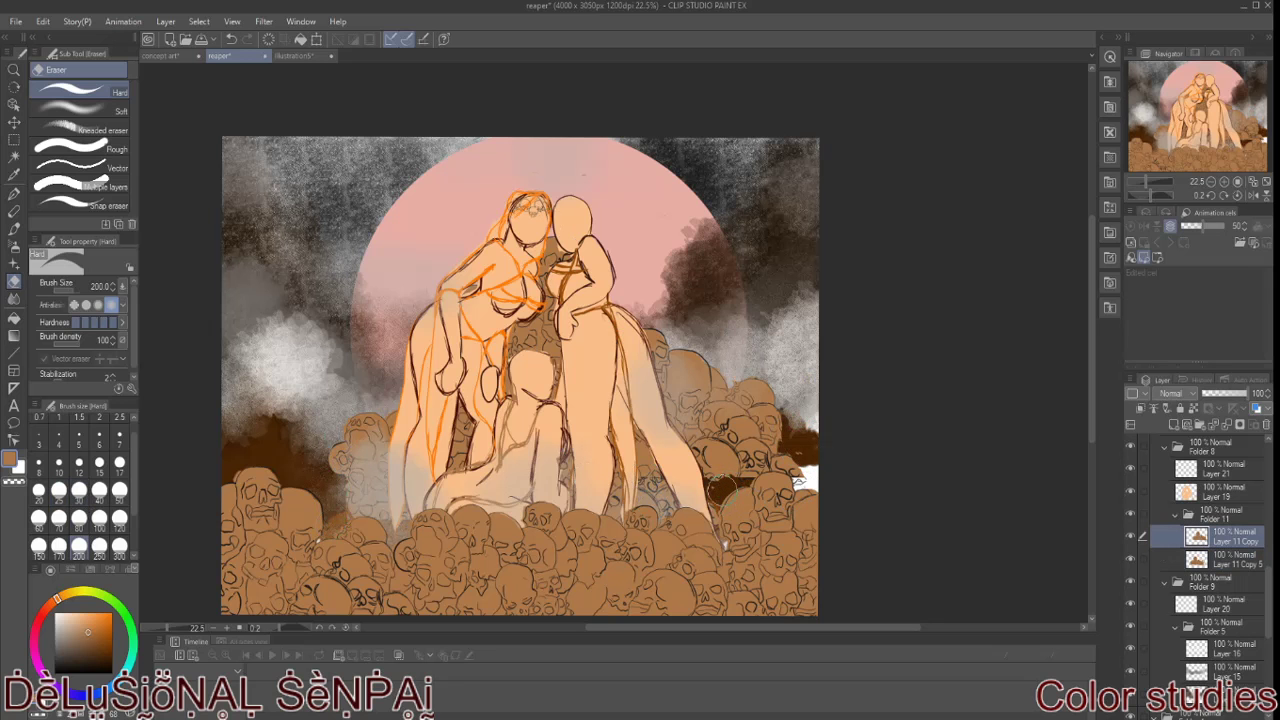
Step: Merge the duplicate into Layer 11 Copy 5, reposition it and set opacity to 71%
key(k)
key(ctrl+e)
drag(735, 520, 728, 470)
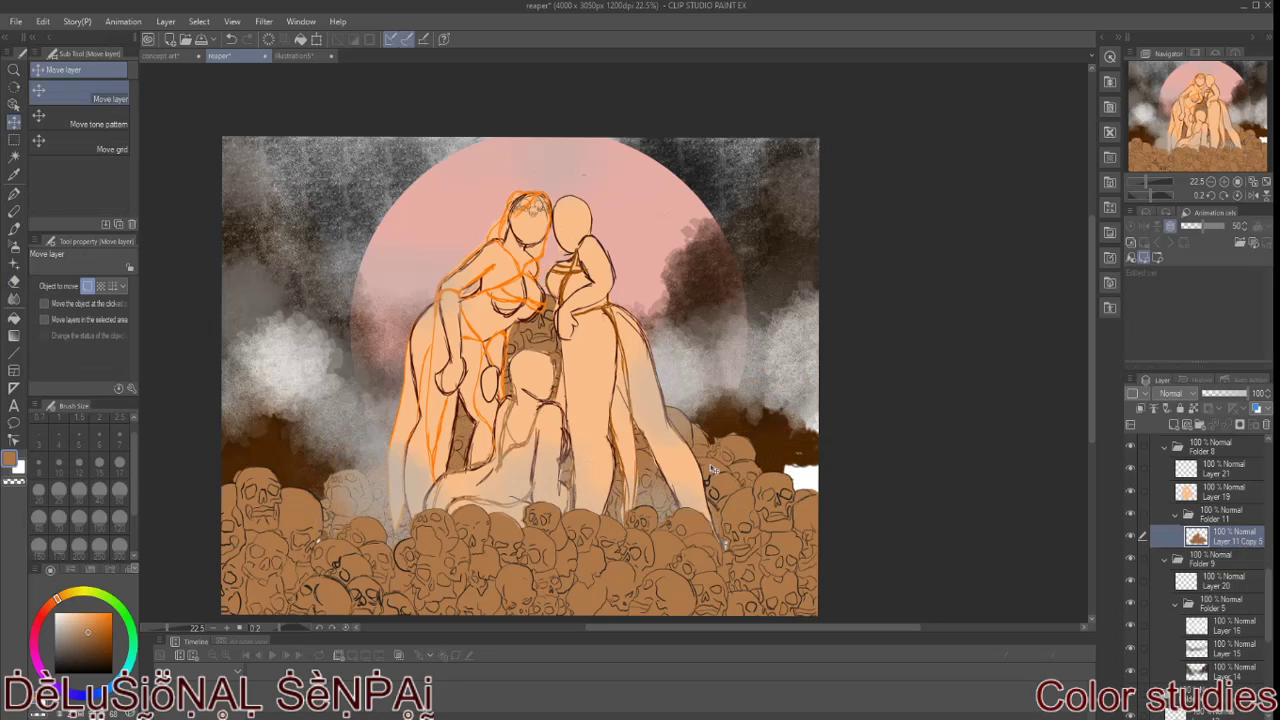
click(1235, 393)
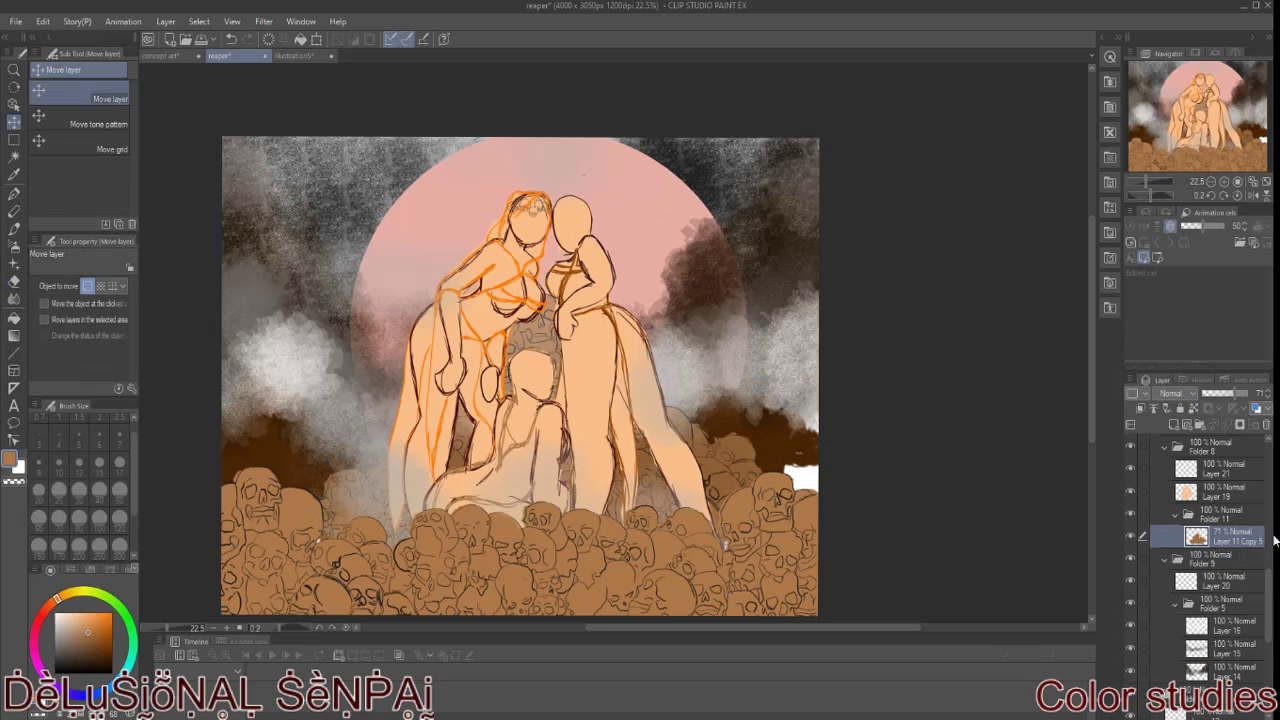
Step: Make the empty Layer 6 in the top folder, Folder 14, the active layer
scroll(1210, 520, up, 10)
click(1215, 466)
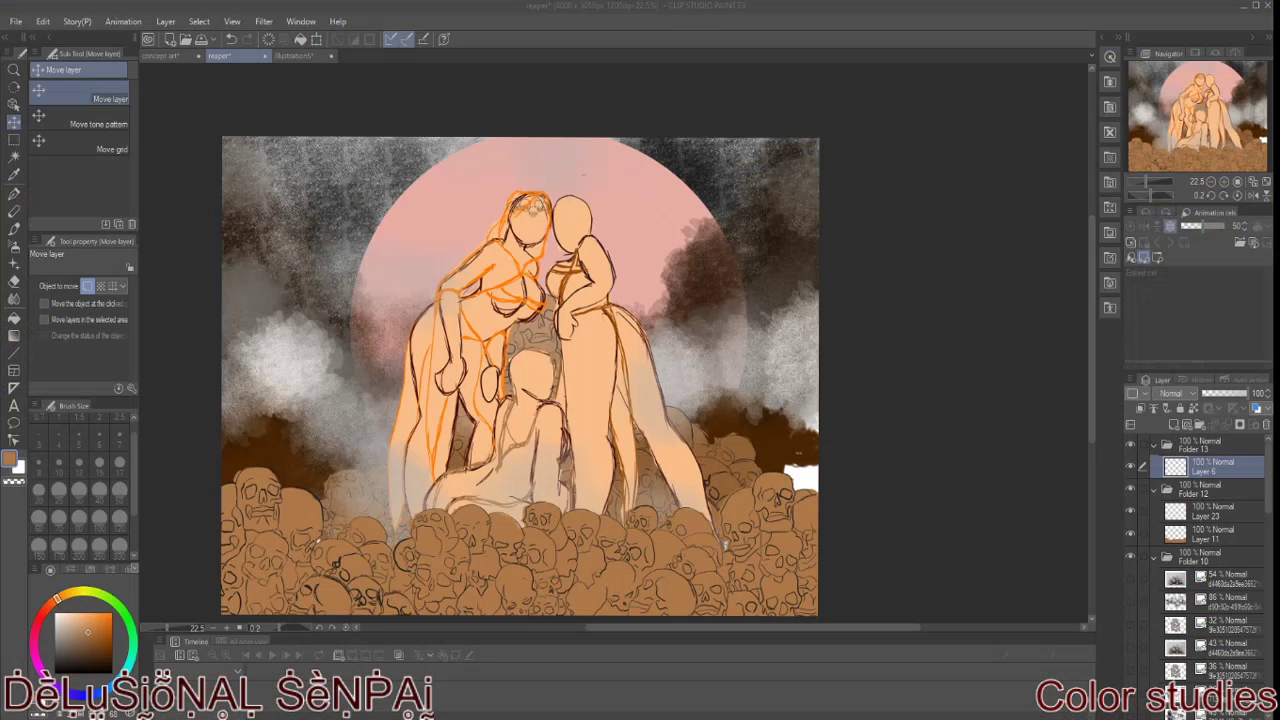
scroll(1128, 440, down, 2)
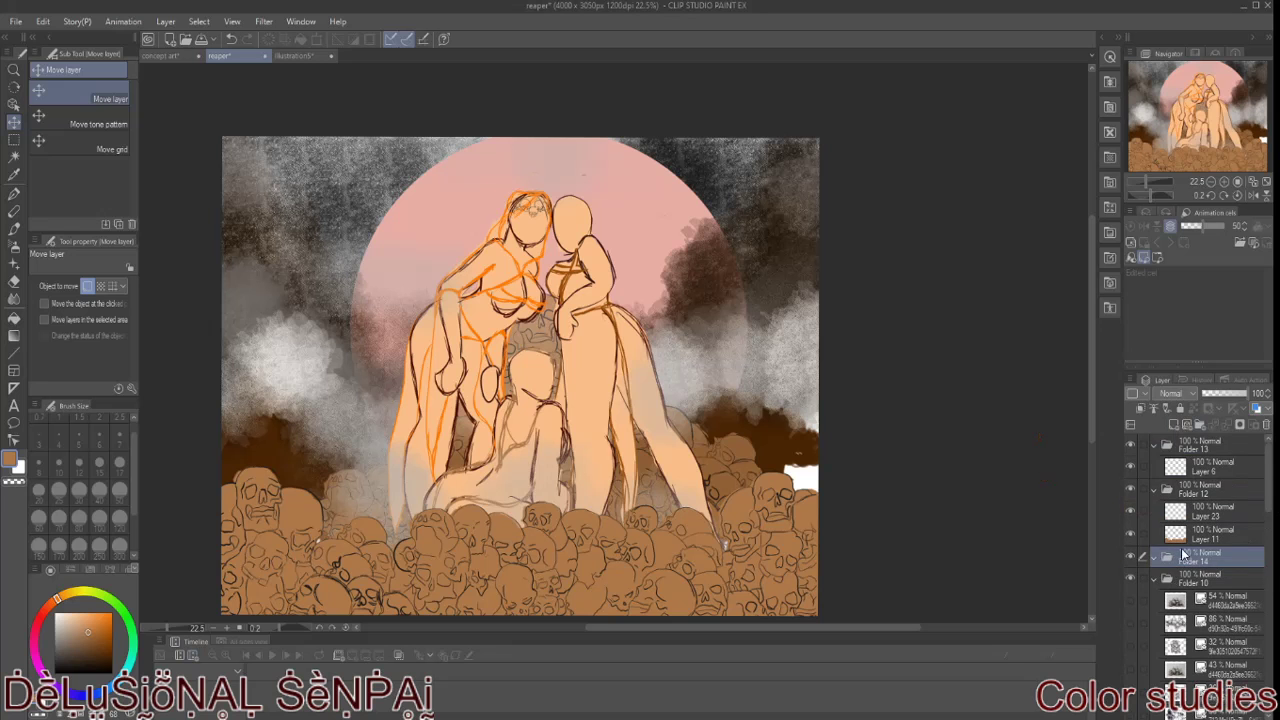
scroll(1160, 543, down, 3)
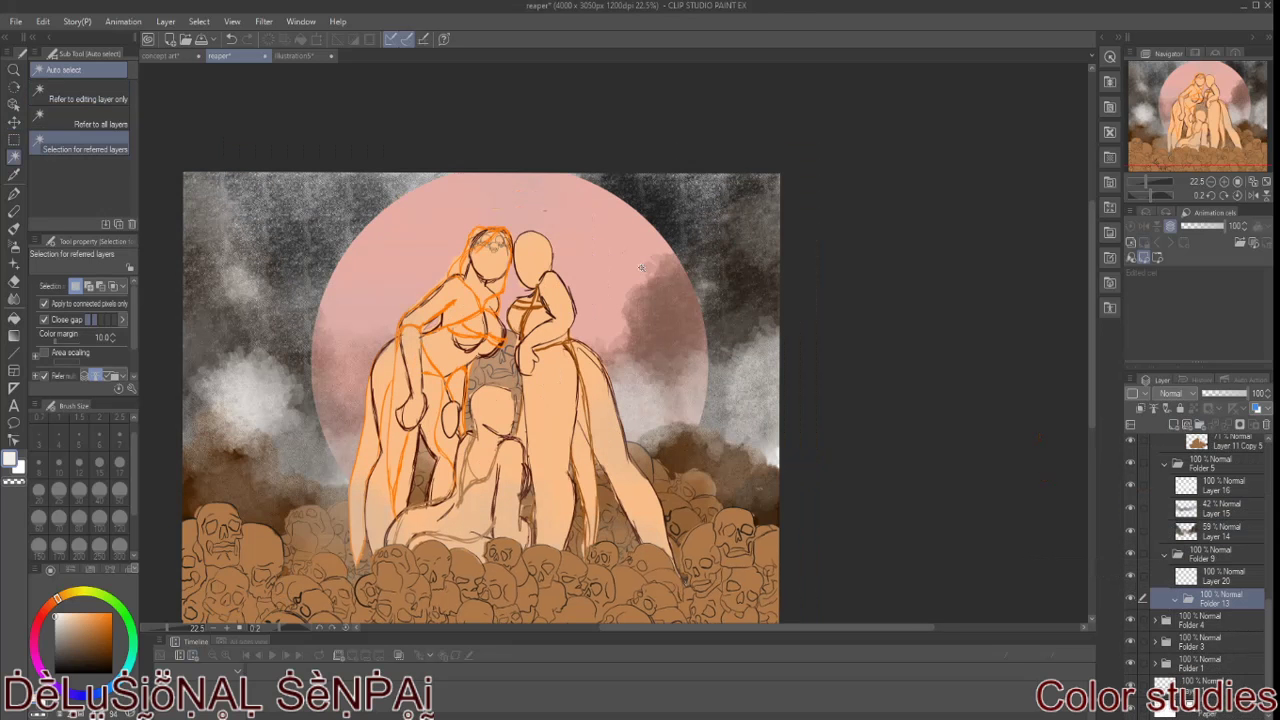
click(641, 267)
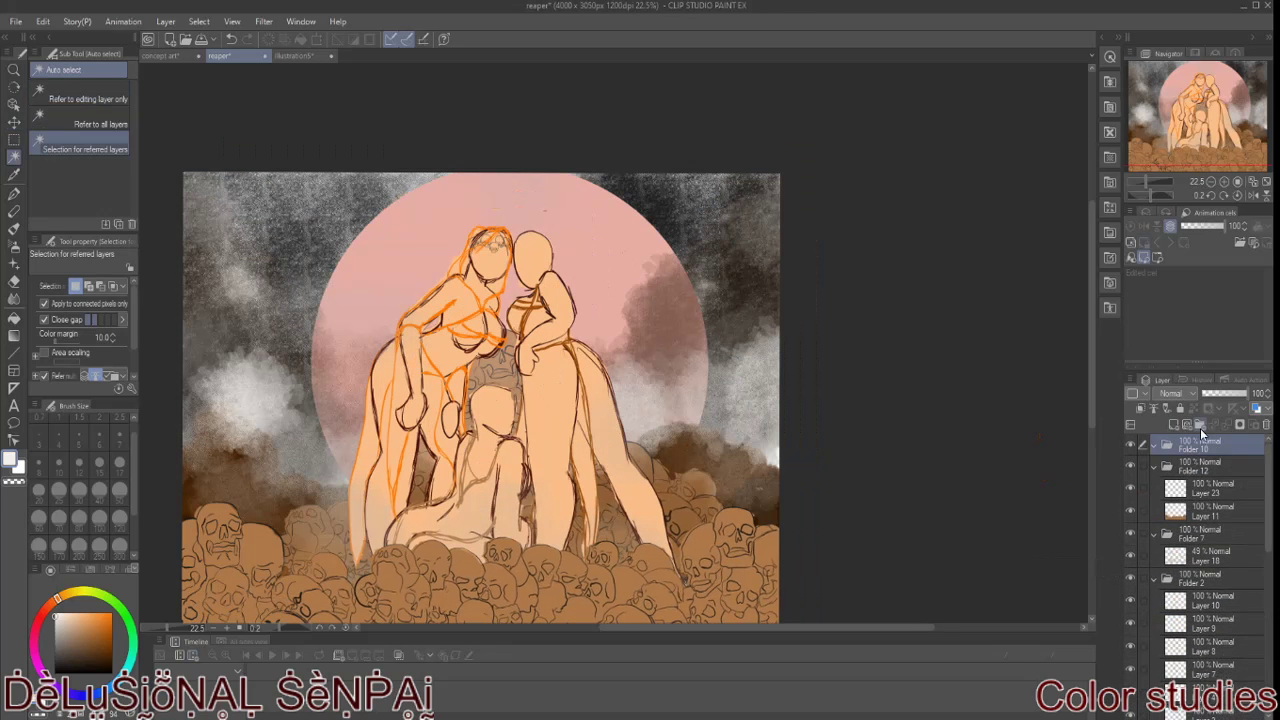